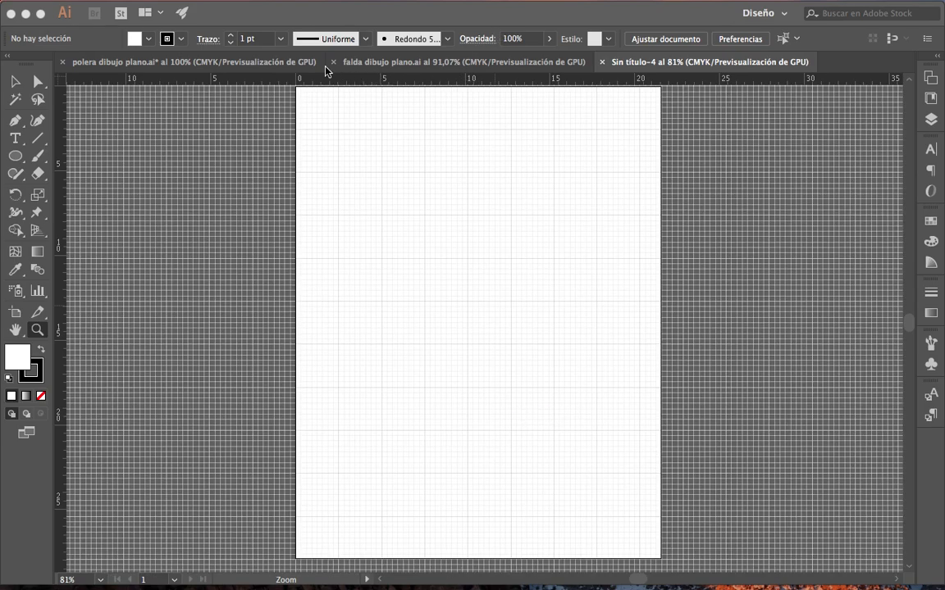
Step: Place horizontal ruler guides at about 5.1, 8, 12.7 and 17.8 cm and a vertical guide at about 7.6 cm
key(super+Tab)
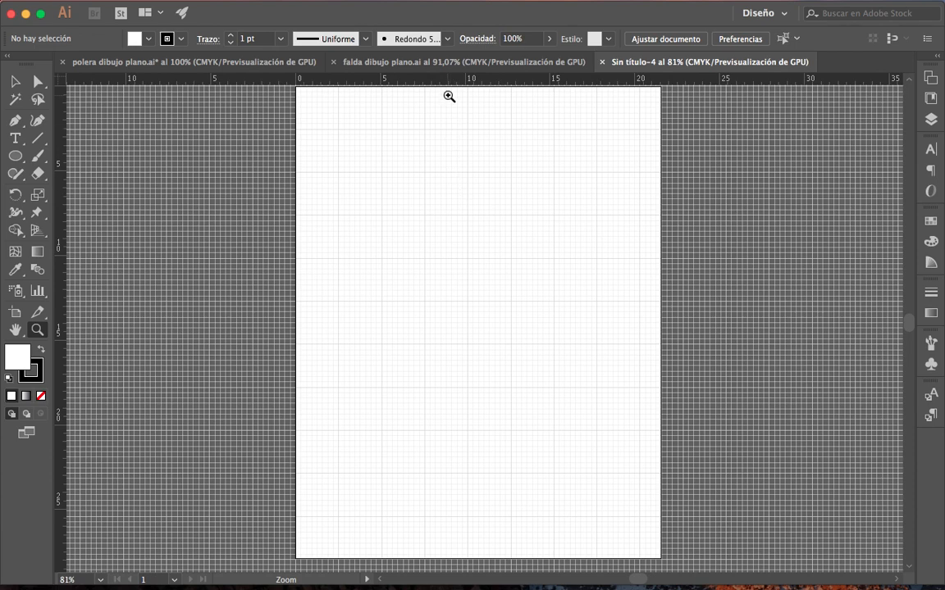
key(v)
drag(451, 80, 476, 173)
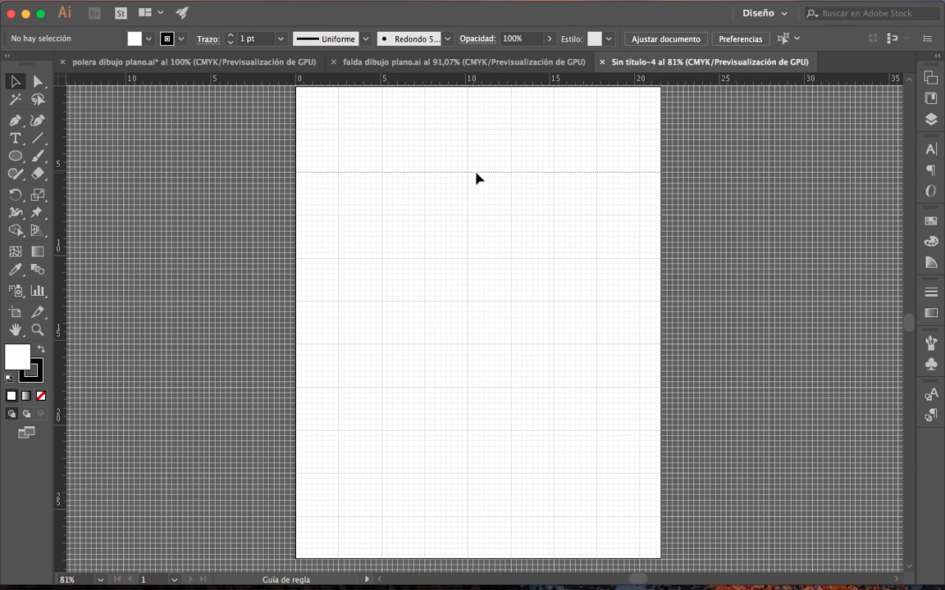
drag(436, 80, 460, 222)
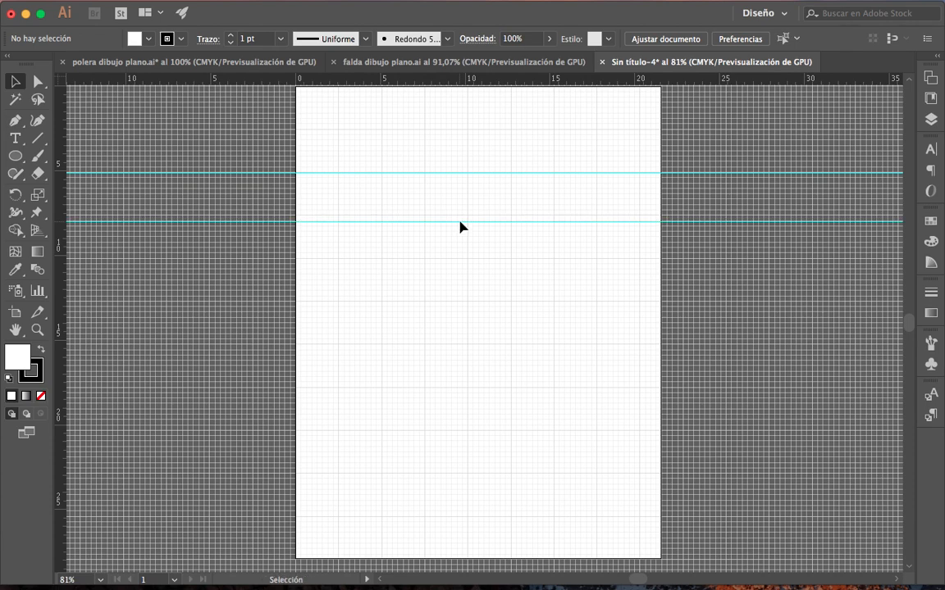
drag(440, 84, 442, 219)
drag(446, 269, 443, 302)
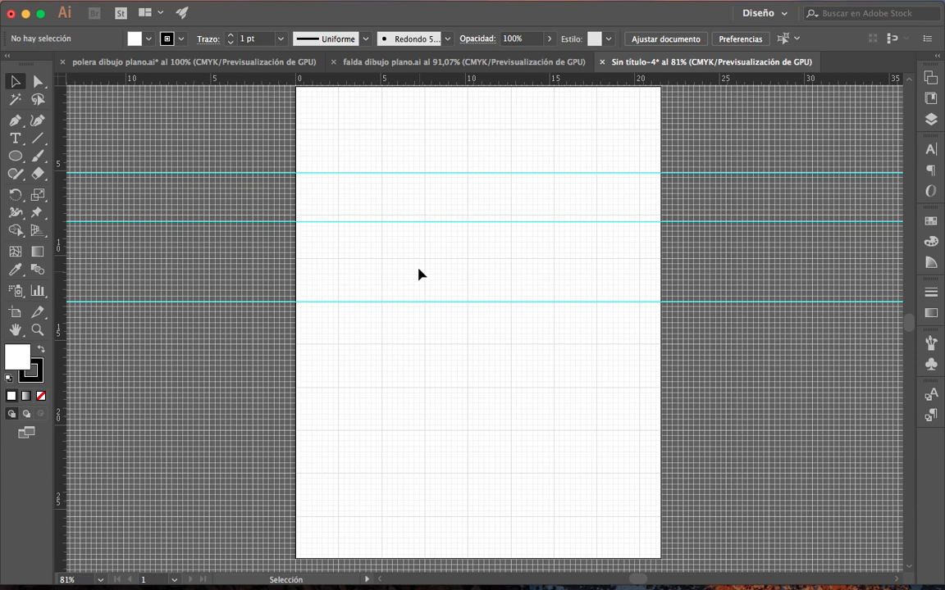
drag(470, 79, 457, 395)
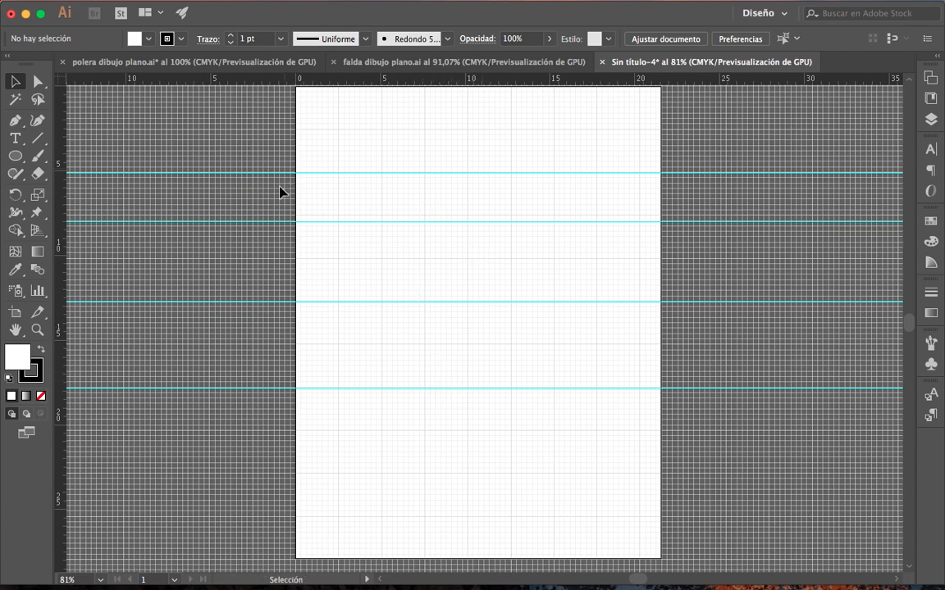
drag(62, 277, 423, 272)
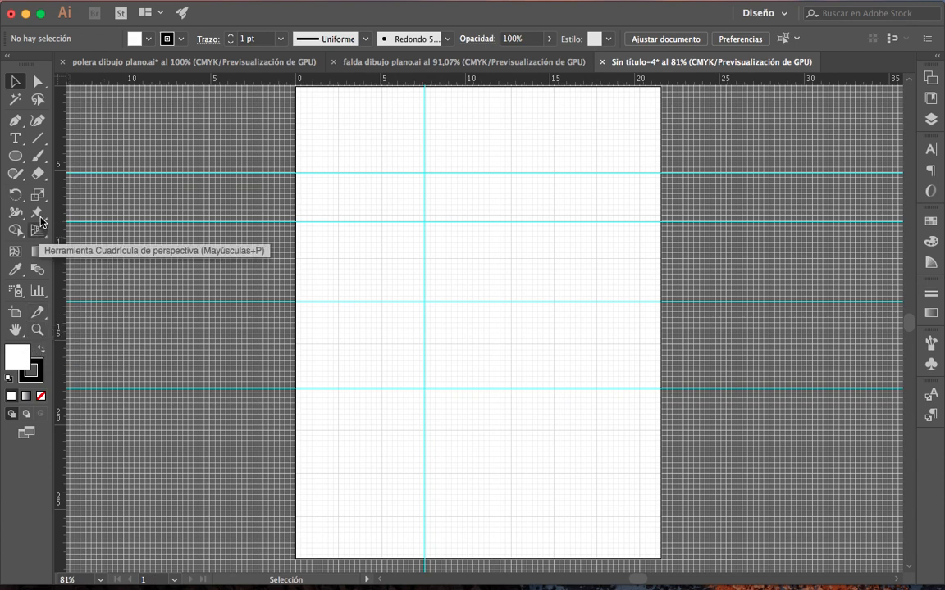
Step: Add the label "Línea de cintura" on the topmost horizontal guide near the artboard's left edge
click(15, 138)
click(308, 152)
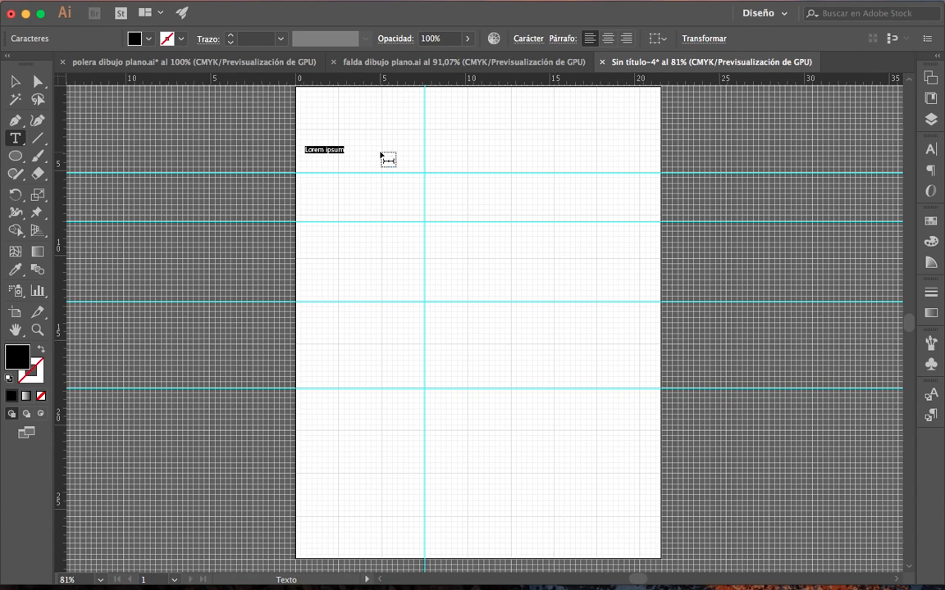
text(ura)
key(Escape)
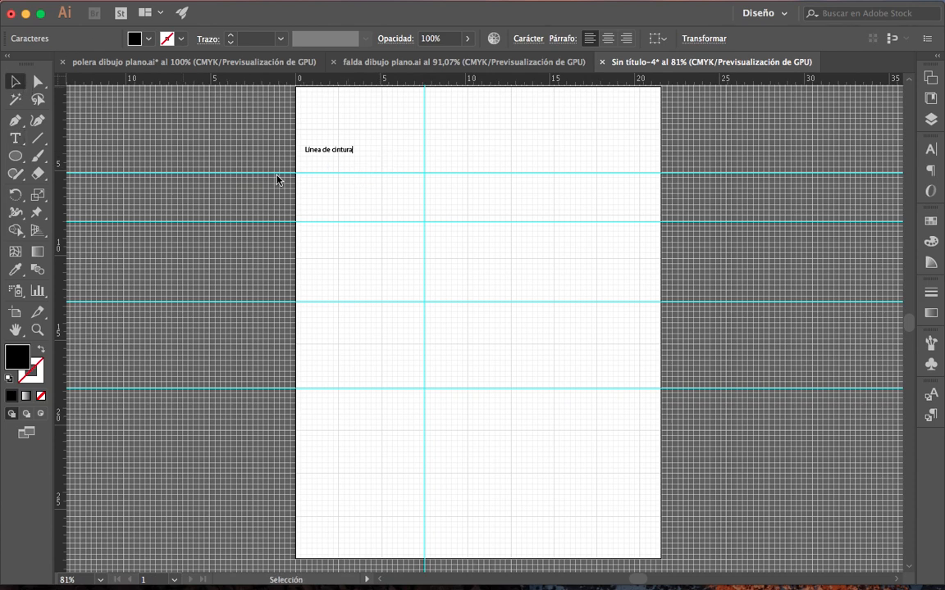
click(345, 151)
drag(344, 151, 333, 221)
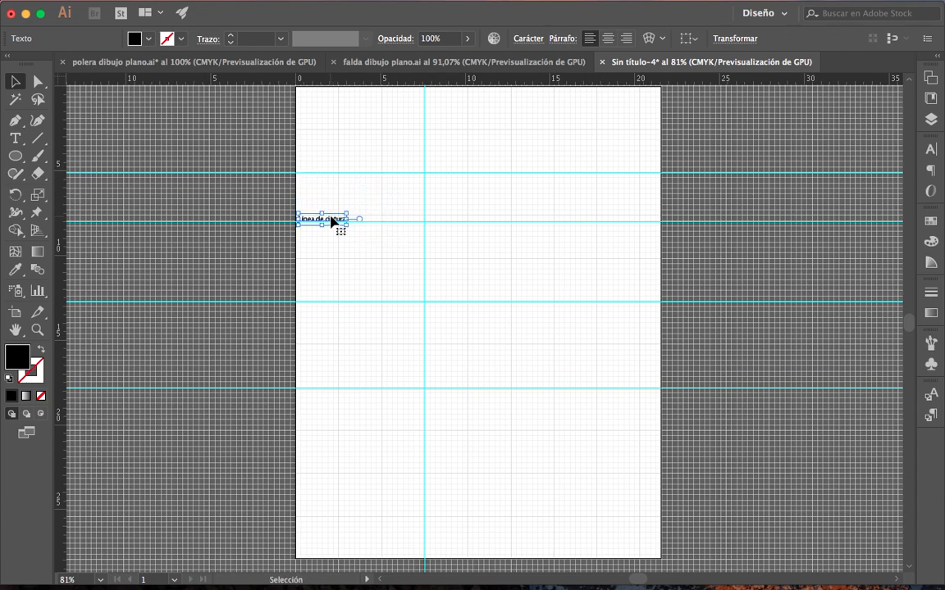
key(super+z)
Step: Copy the waist label to the second horizontal guide and change its text to "Línea de cadera"
drag(324, 181, 359, 219)
double_click(328, 218)
key(BackSpace)
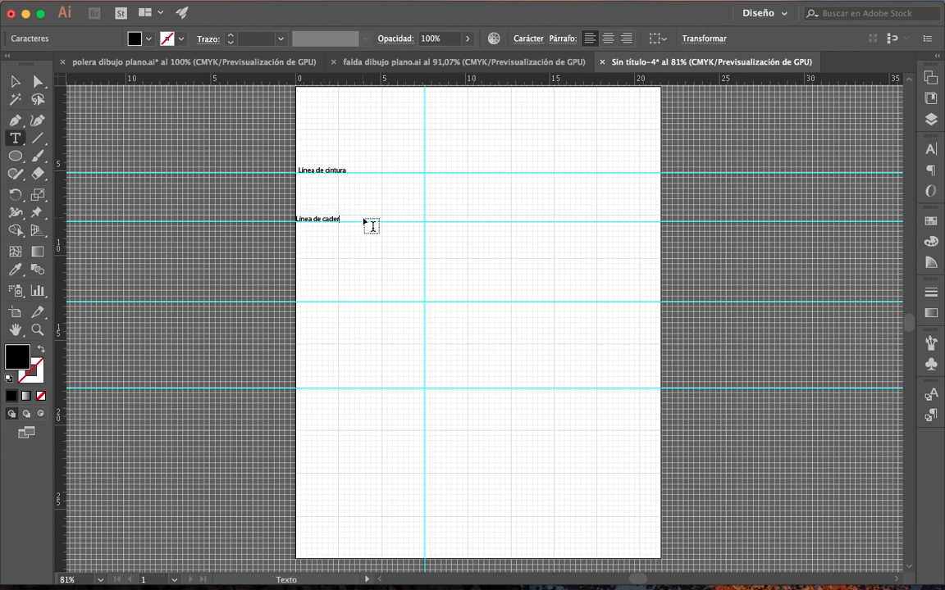
click(15, 81)
Step: Copy the hip label down to the third horizontal guide and change its text to "Línea de rodilla"
click(37, 329)
click(264, 306)
key(space)
drag(617, 283, 441, 283)
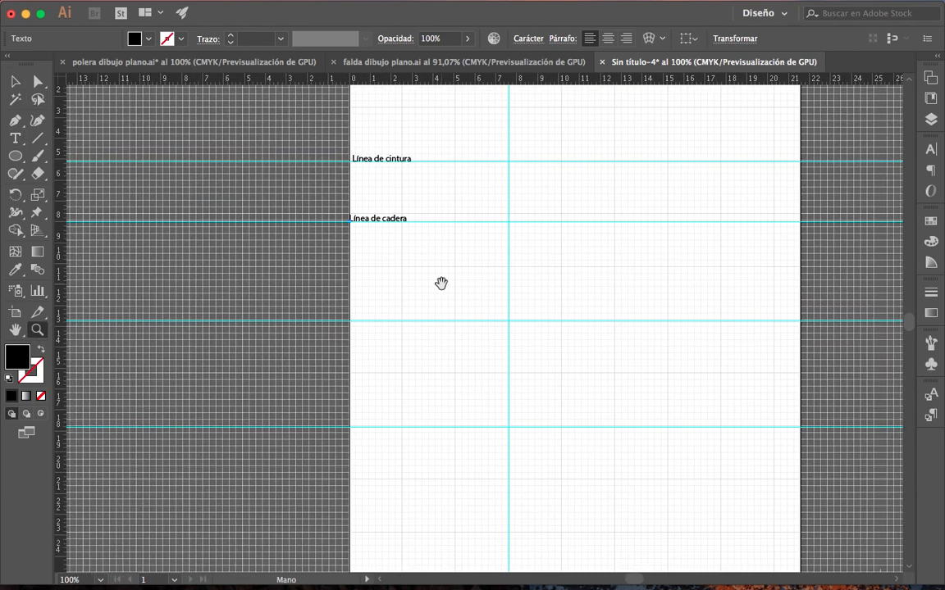
click(15, 81)
click(375, 216)
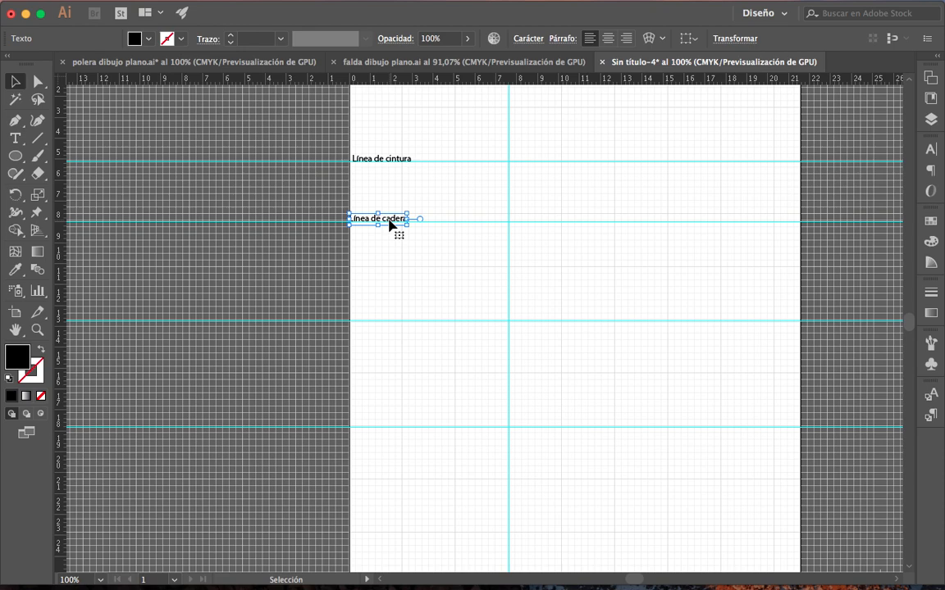
drag(390, 223, 386, 320)
key(t)
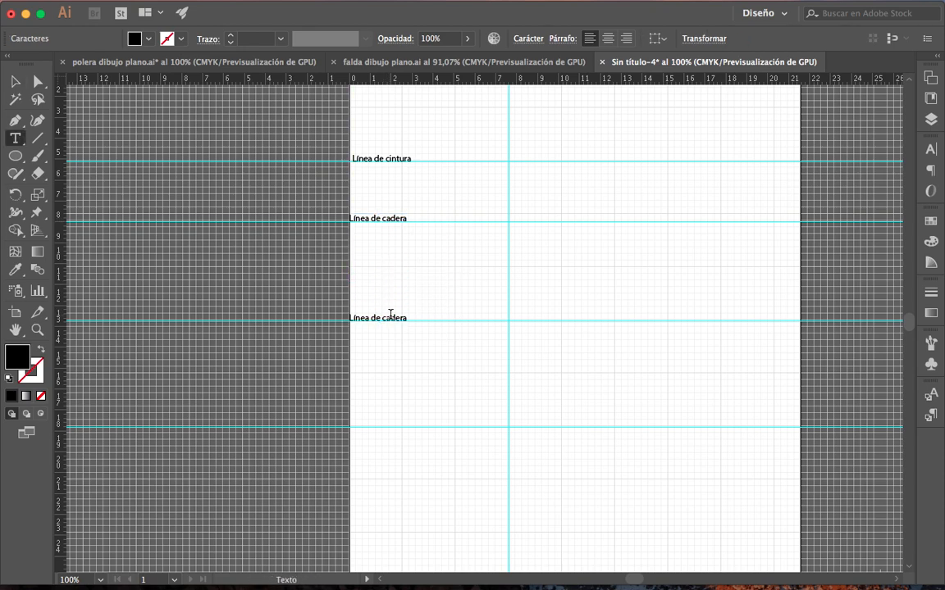
double_click(405, 319)
text(rodill)
click(15, 81)
Step: Copy the knee label down to the lowest horizontal guide and change its text to "Línea de basta"
alt+drag(386, 322, 386, 429)
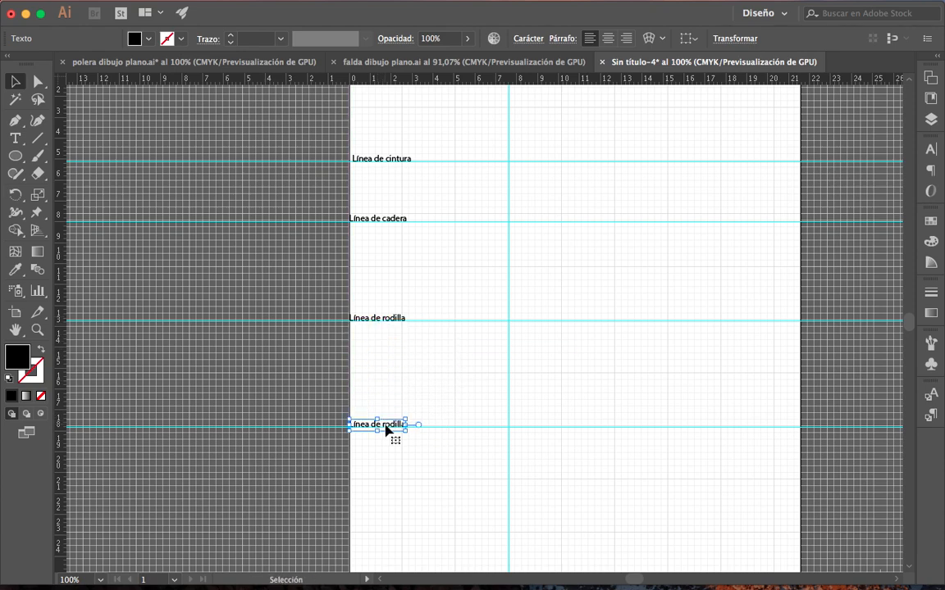
key(t)
double_click(390, 425)
text(bsata)
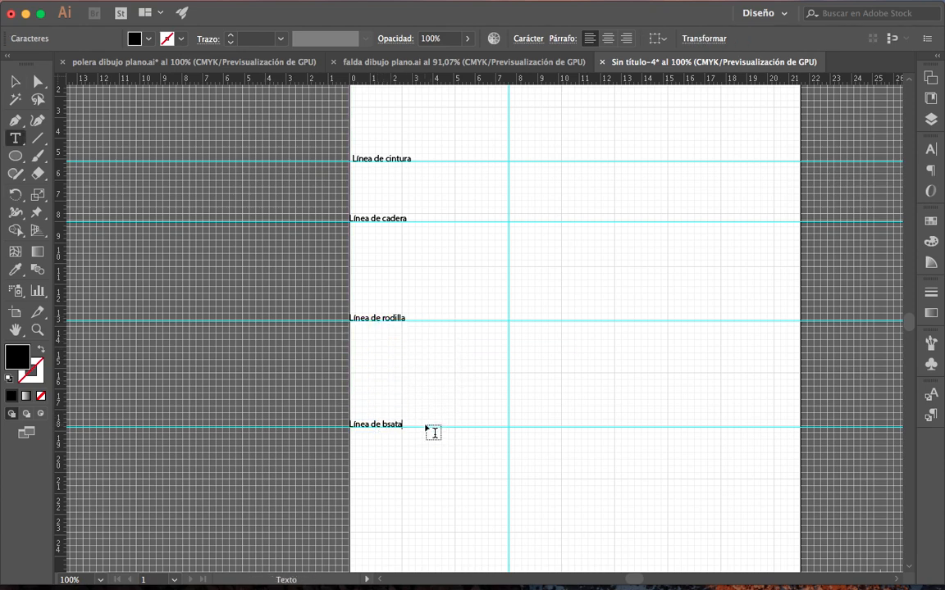
click(14, 81)
click(420, 186)
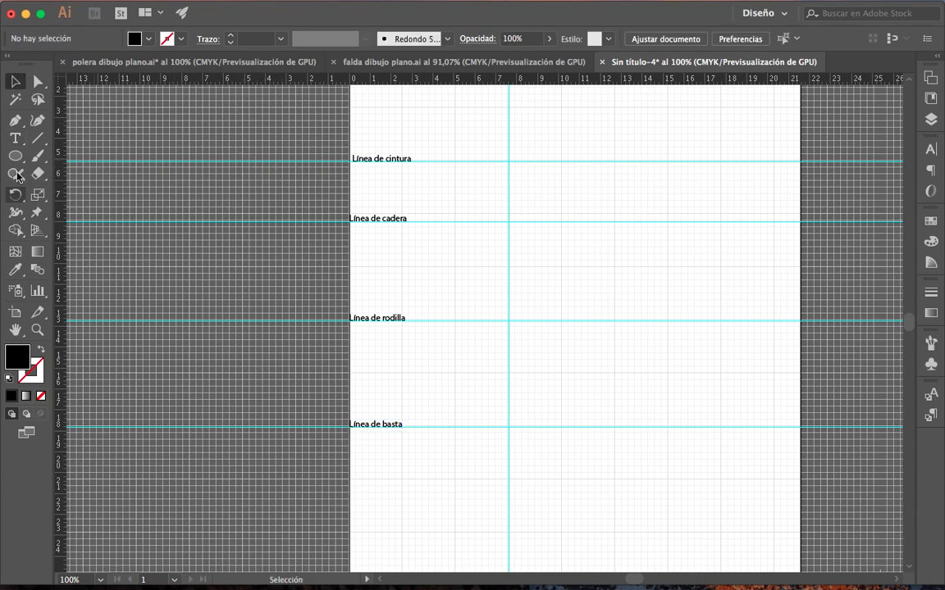
Step: With no fill and a black stroke, draw the curved waist edge with the Pen from the vertical guide to the waist guide at about X 9.7 cm
click(37, 329)
click(517, 216)
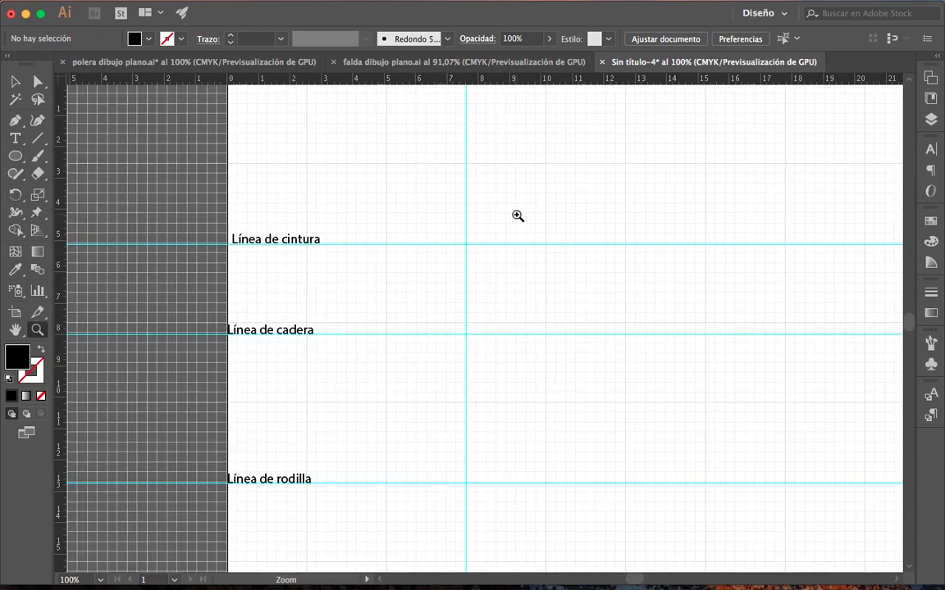
click(504, 294)
click(469, 293)
drag(527, 327, 463, 272)
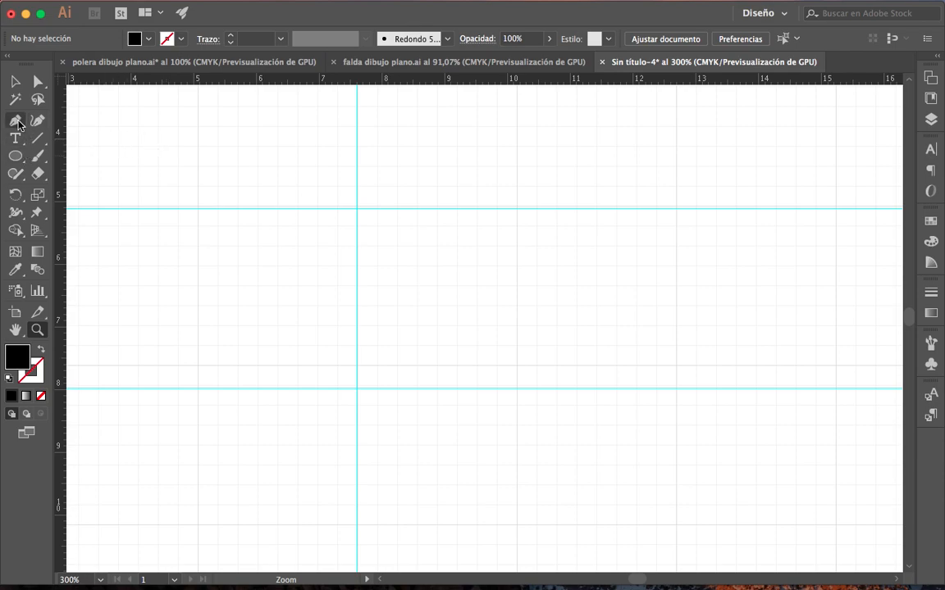
drag(13, 125, 16, 123)
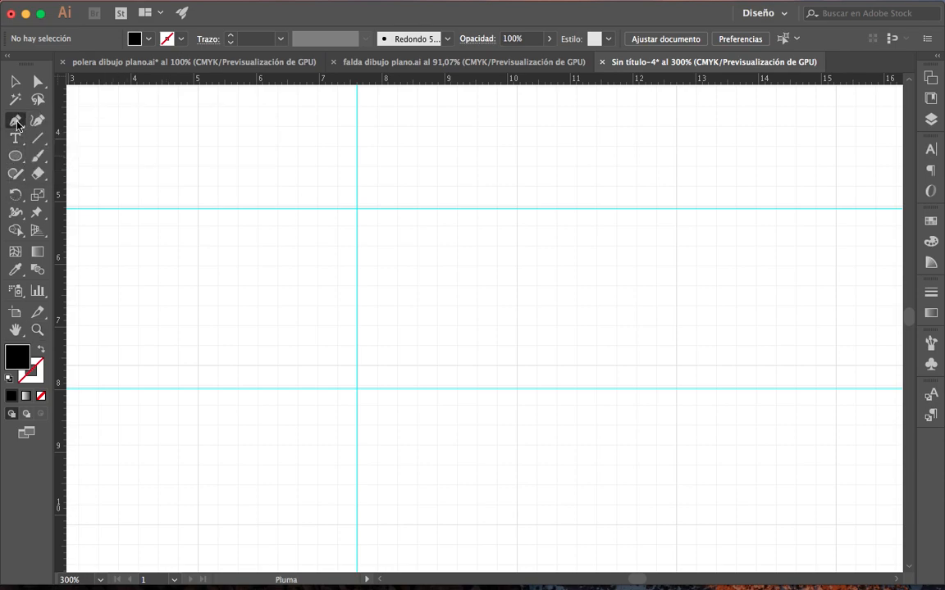
click(41, 351)
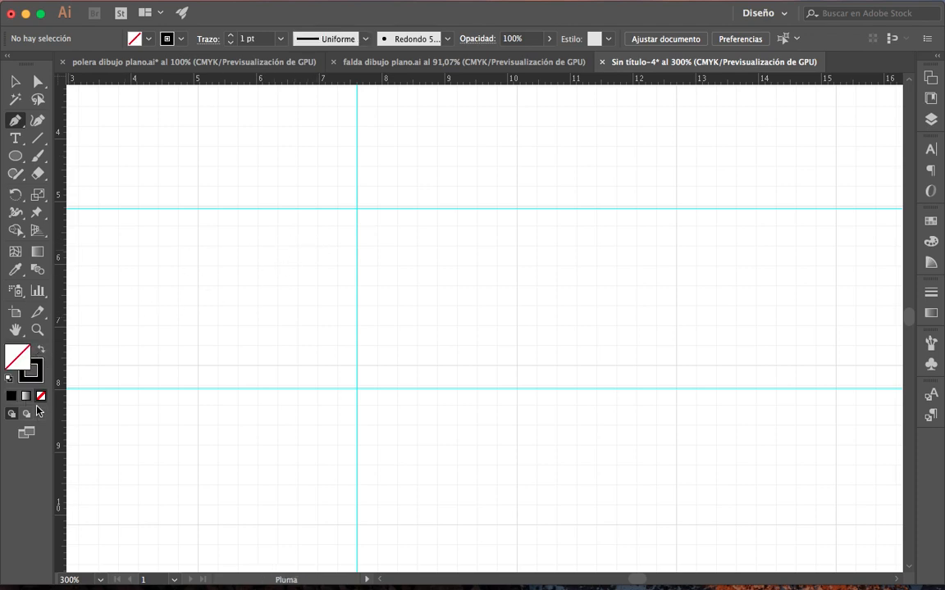
click(358, 225)
drag(490, 208, 523, 196)
click(491, 209)
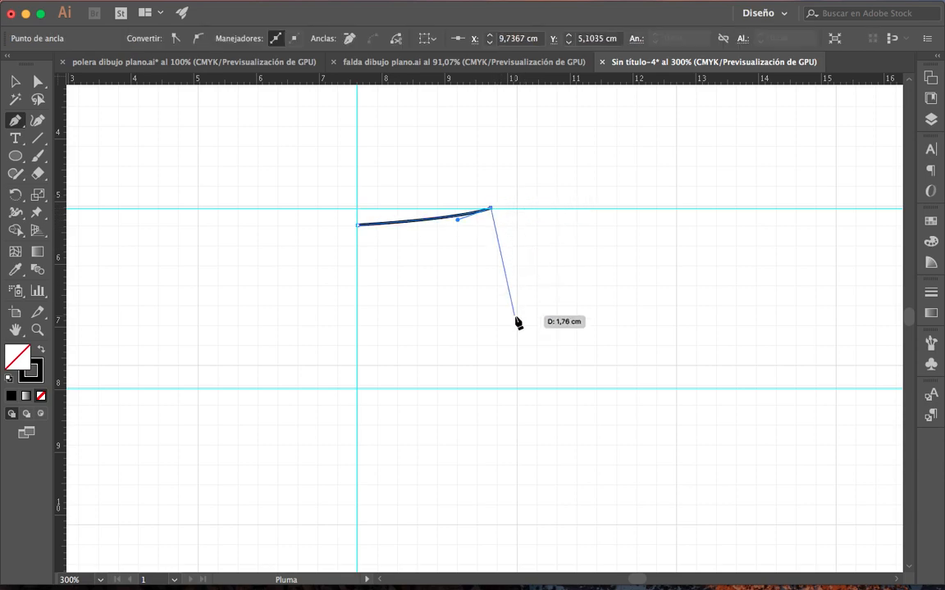
Step: Continue the path as the outer side seam, curving through the hip guide at about X 10.2 cm and down to the knee and hem guides at 9.83 cm
click(520, 388)
drag(520, 390, 547, 134)
key(space)
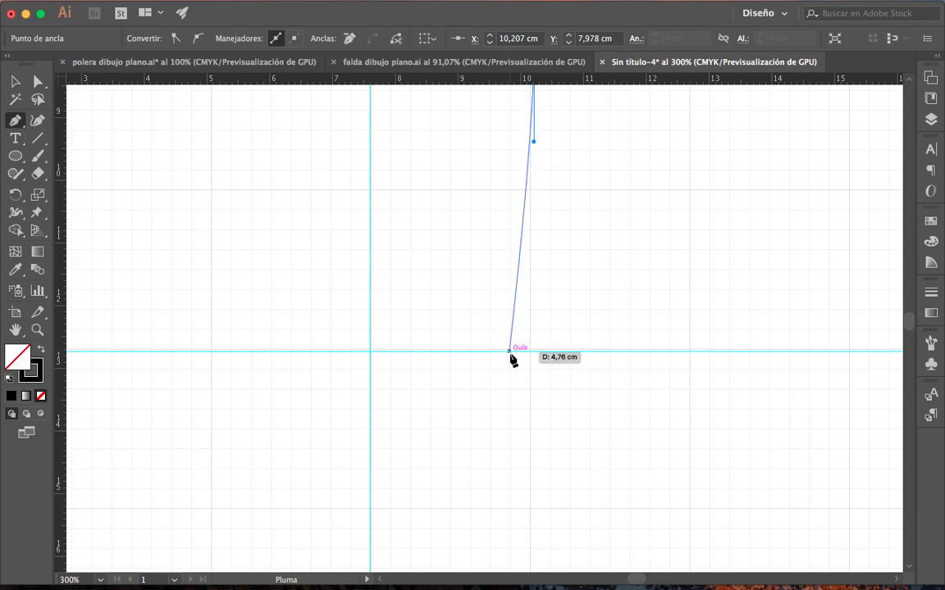
drag(510, 351, 510, 392)
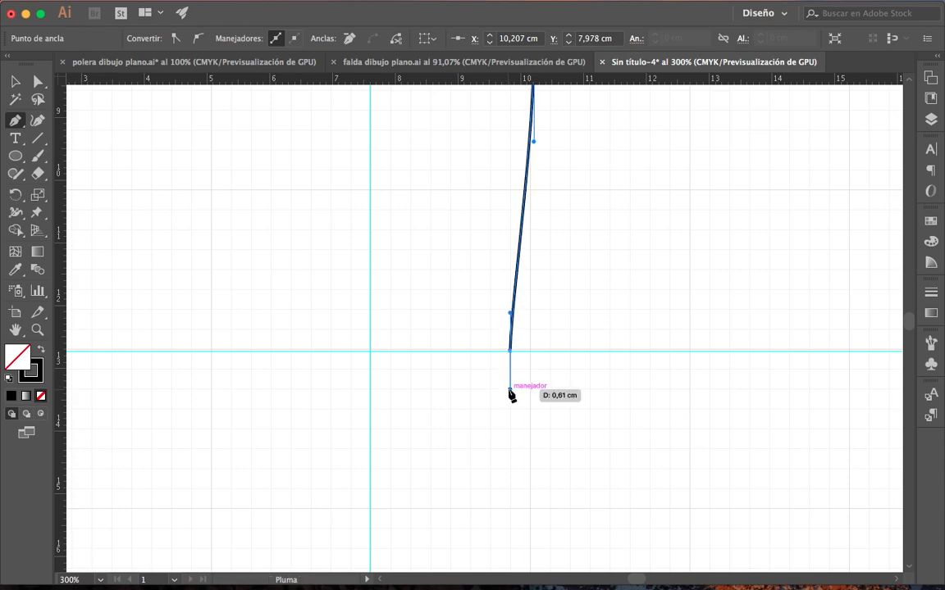
scroll(497, 410, down, 5)
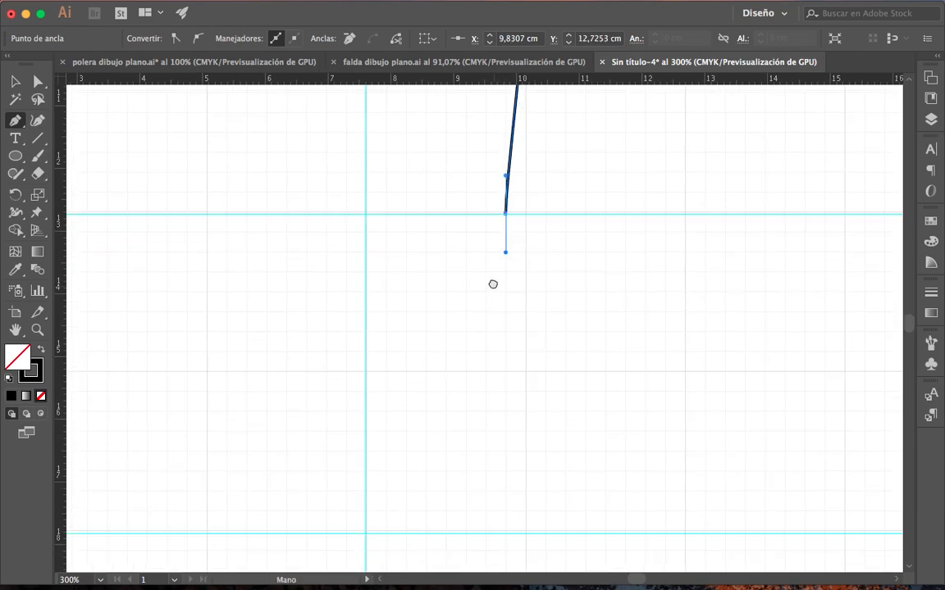
click(502, 529)
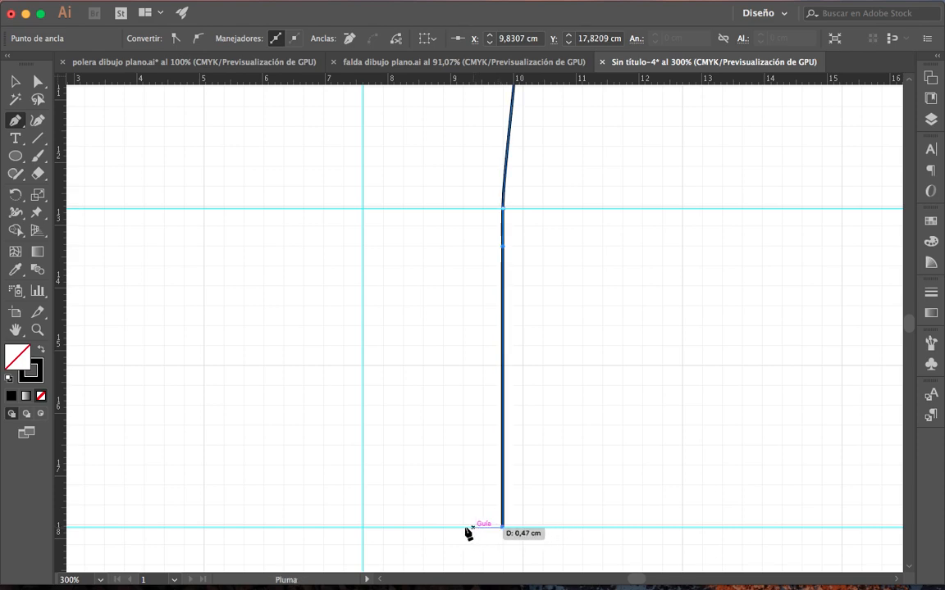
Step: Draw the hem inward to about X 8.2 cm and the inseam up to the vertical guide just below the hip guide, leaving the path open
click(402, 527)
key(space)
drag(390, 354, 381, 530)
drag(398, 364, 382, 574)
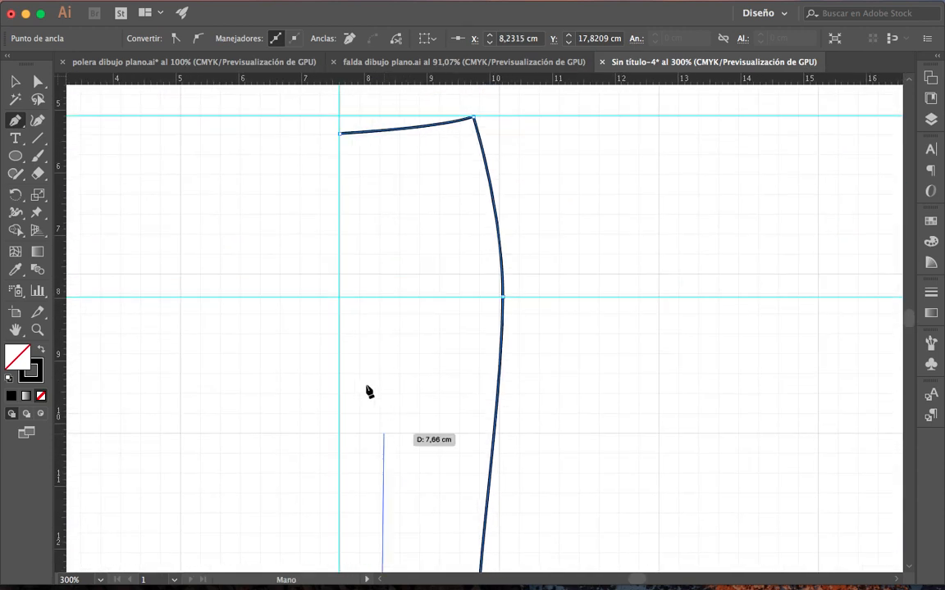
click(340, 318)
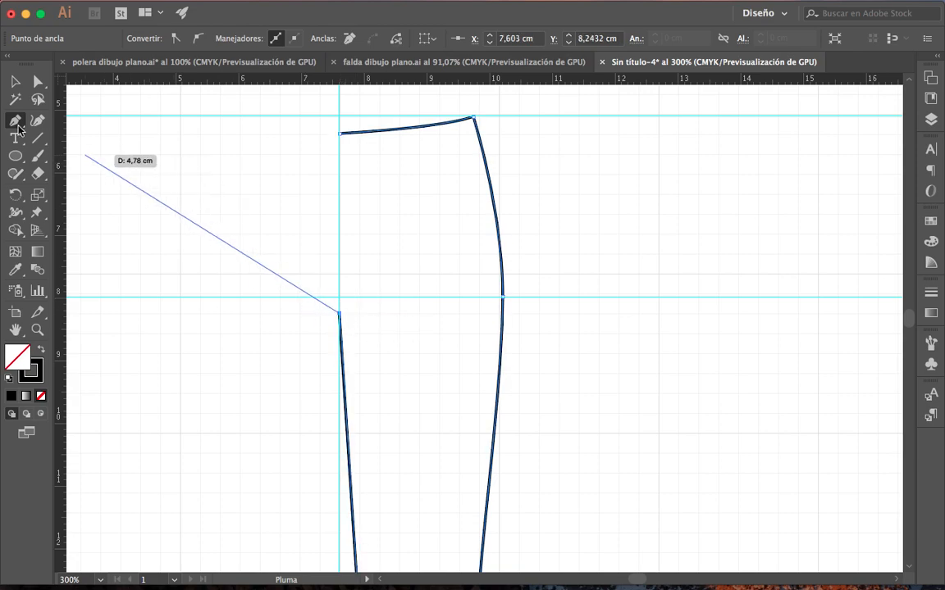
click(15, 81)
click(376, 244)
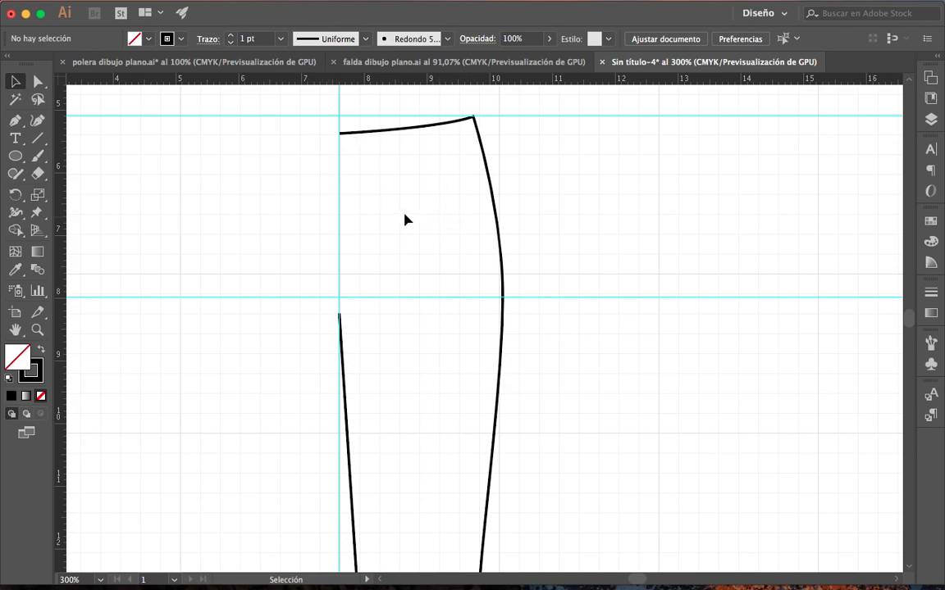
Step: Examine the half trouser outline from hem to waist against the labelled guides, then inspect the waist edge closely
scroll(401, 215, up, 3)
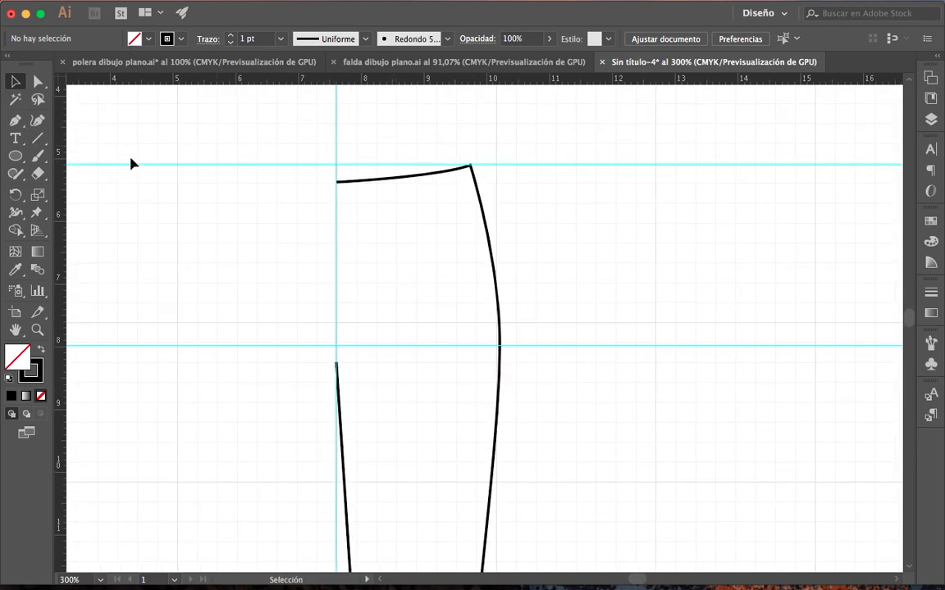
scroll(430, 397, down, 10)
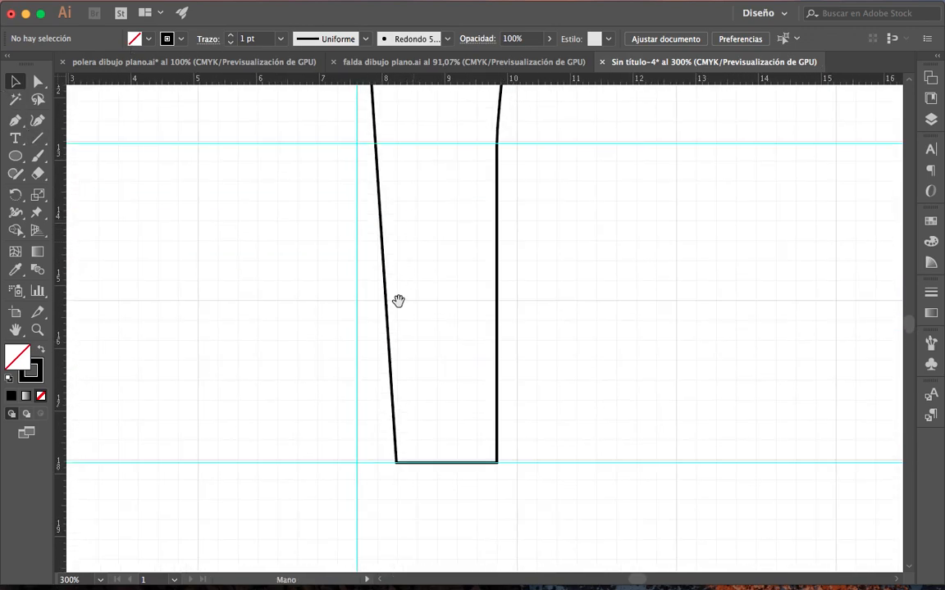
scroll(389, 341, up, 8)
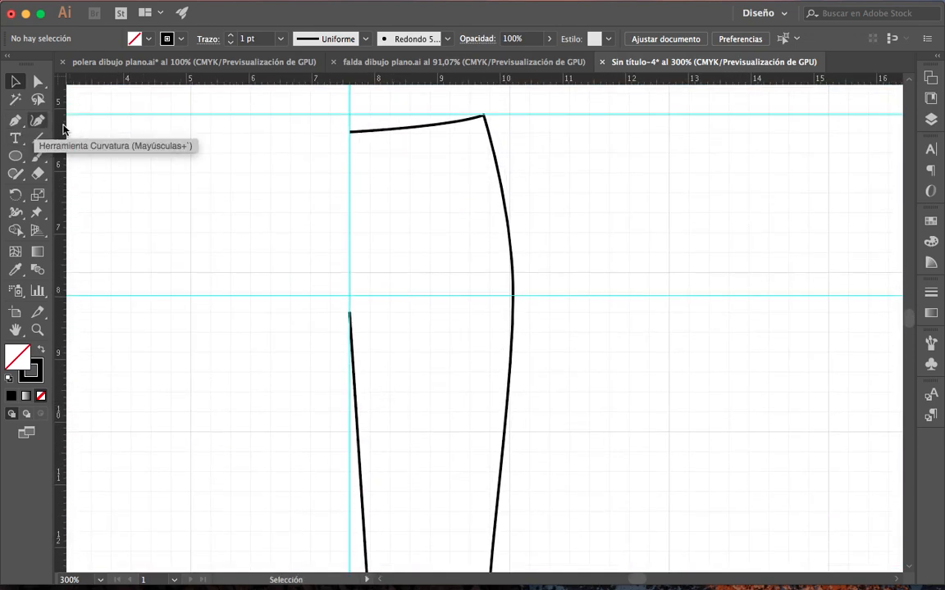
click(37, 331)
alt+click(350, 372)
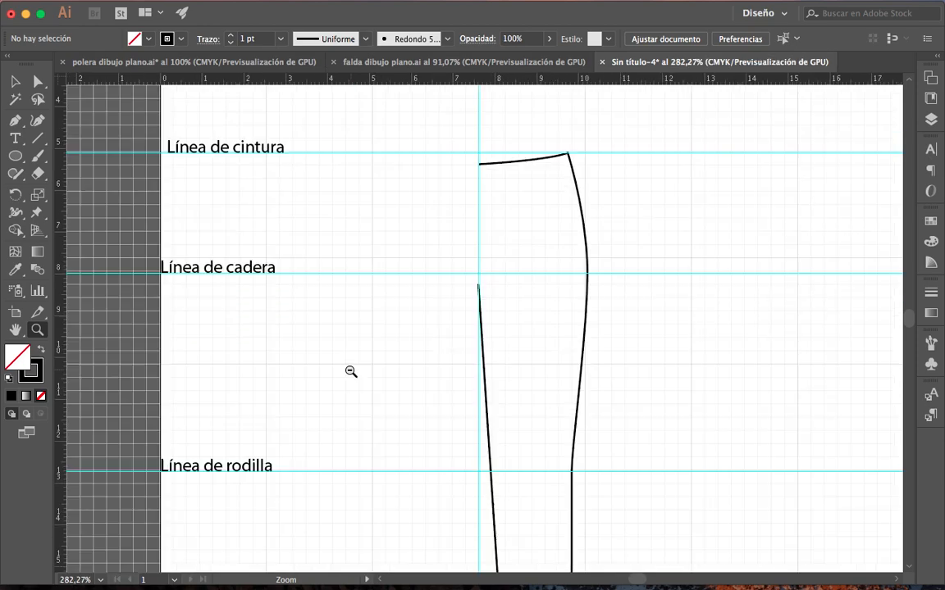
alt+click(350, 372)
scroll(518, 366, down, 3)
scroll(518, 366, right, 2)
scroll(550, 287, up, 4)
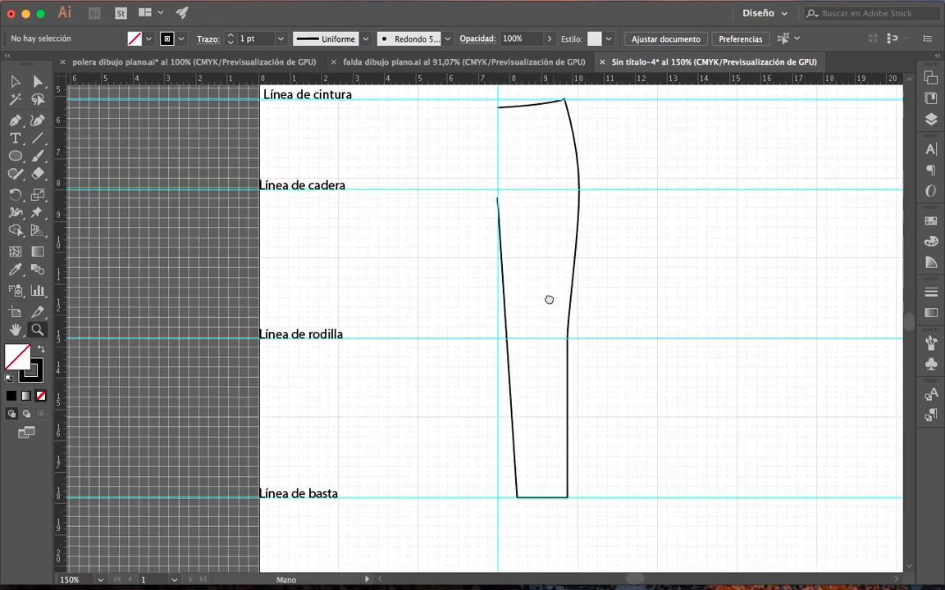
click(510, 284)
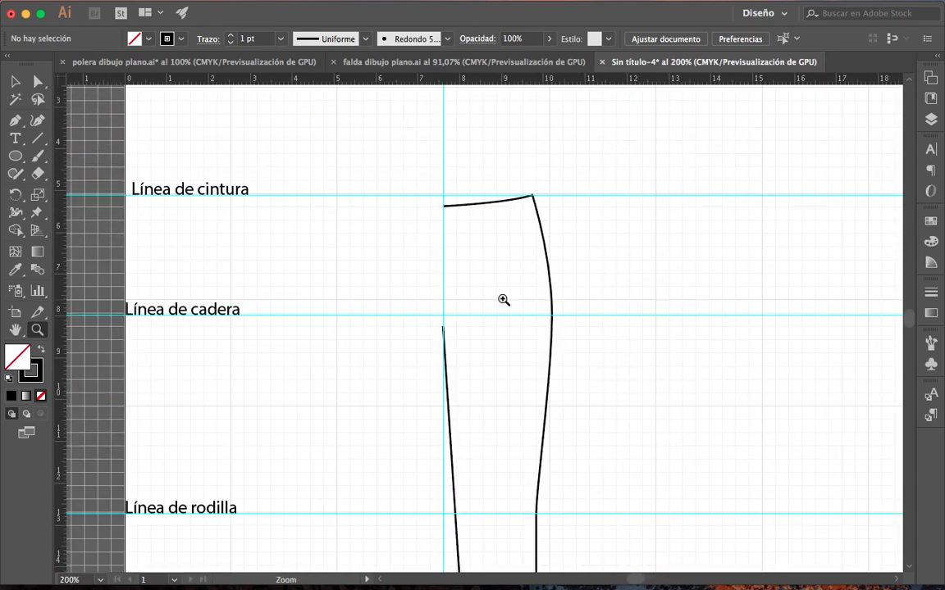
click(492, 298)
click(475, 296)
click(439, 279)
scroll(429, 246, up, 3)
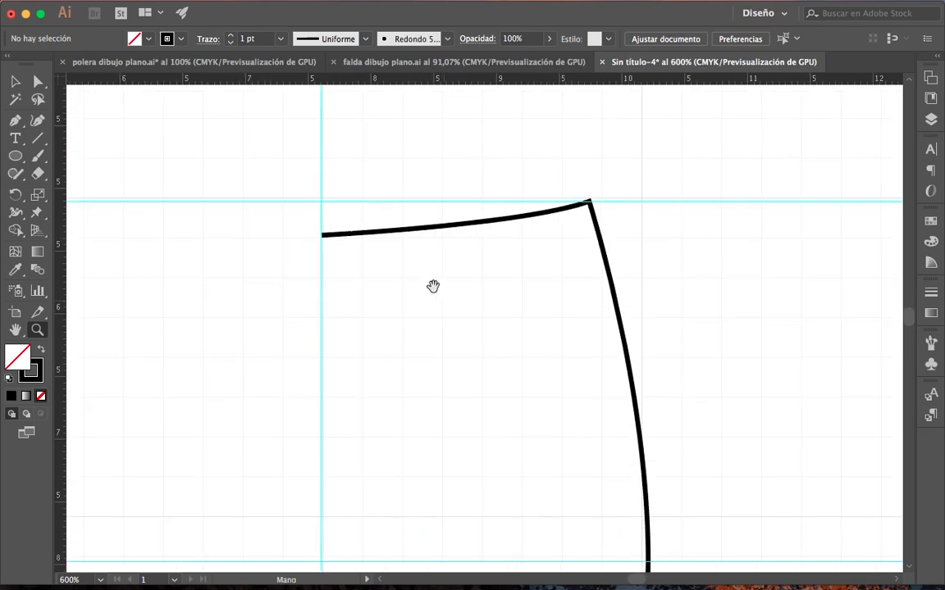
Step: Draw the back waist edge with the Pen, curving from the outer waist corner to the vertical guide slightly above the waist guide
click(14, 122)
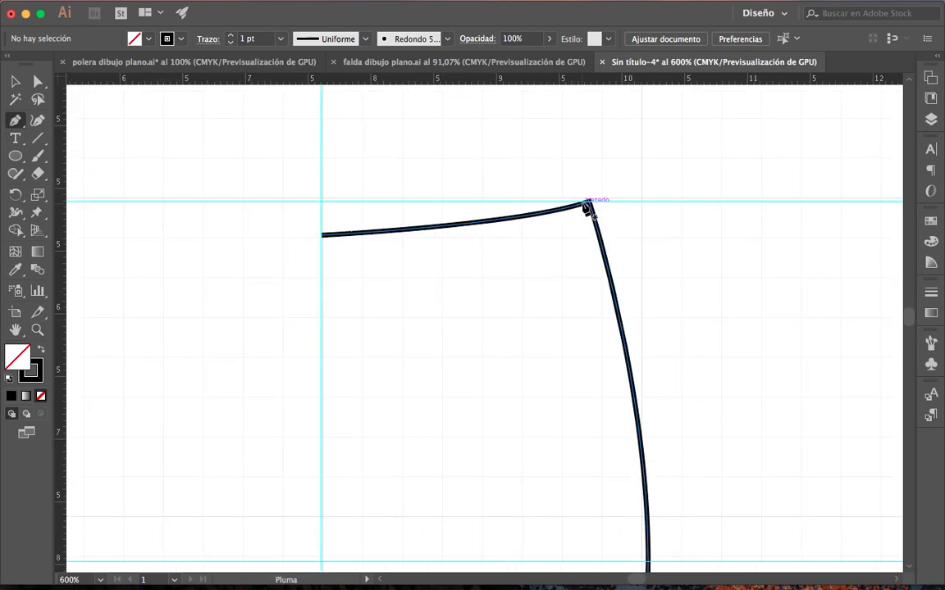
drag(589, 201, 228, 195)
drag(210, 191, 210, 190)
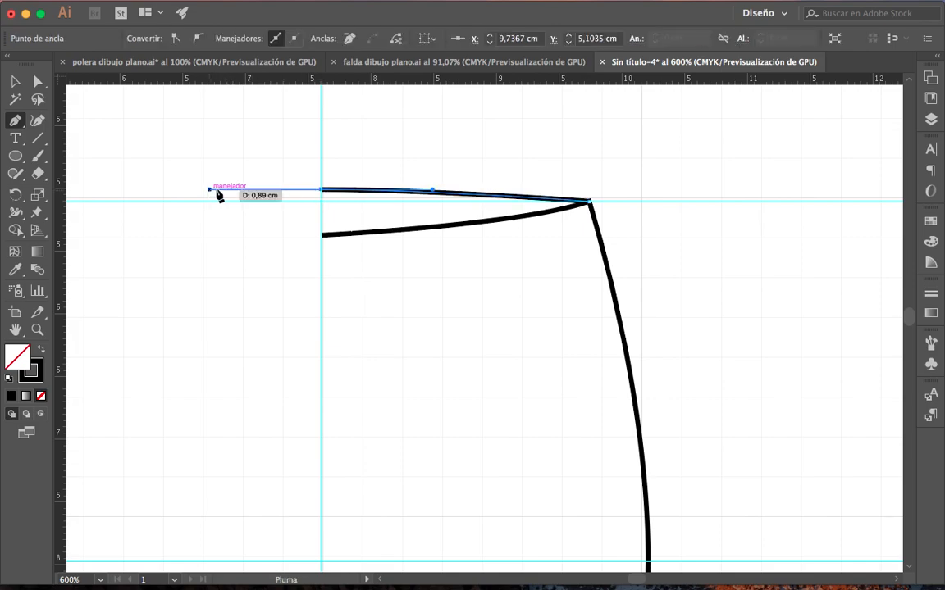
click(16, 81)
click(70, 197)
Step: Draw the waistband's lower seam as a curve from the vertical guide to the side seam at about X 9.83 cm, Y 5.44 cm
click(17, 122)
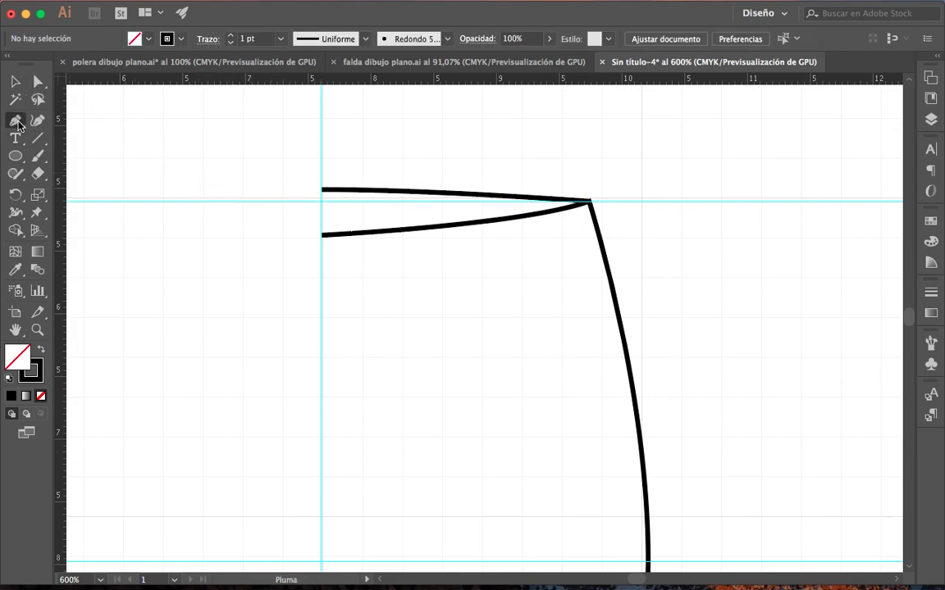
click(321, 282)
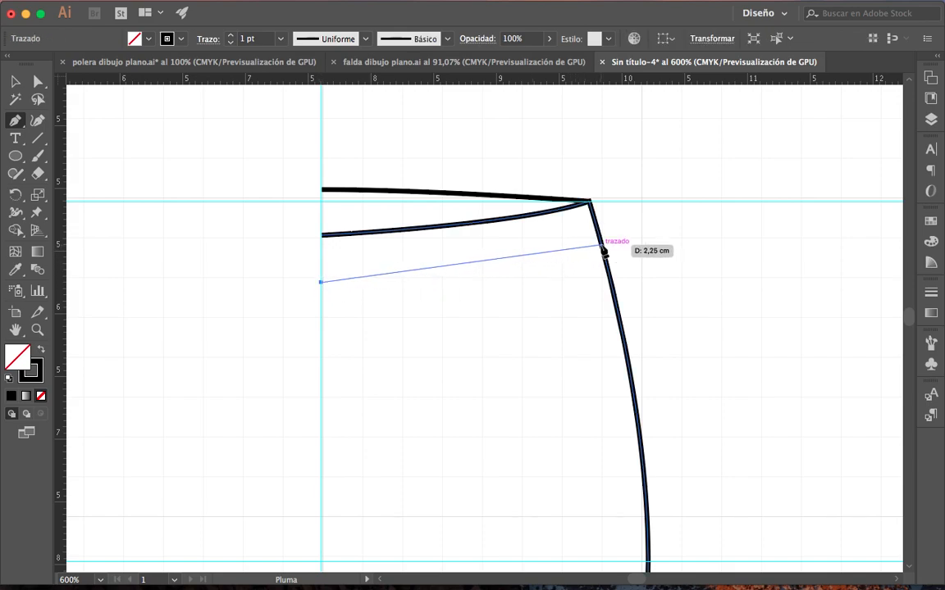
drag(601, 246, 683, 218)
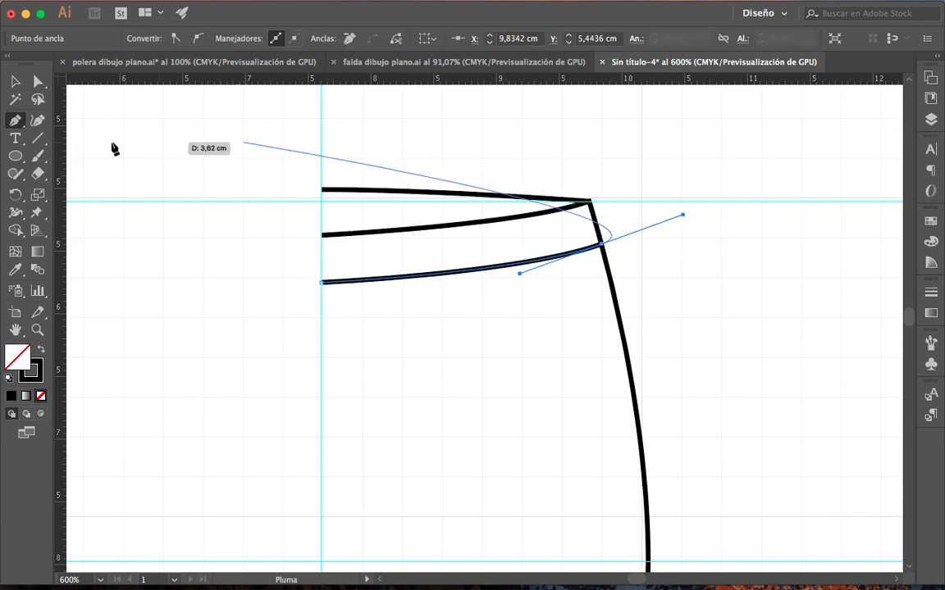
click(16, 82)
key(super+shift+a)
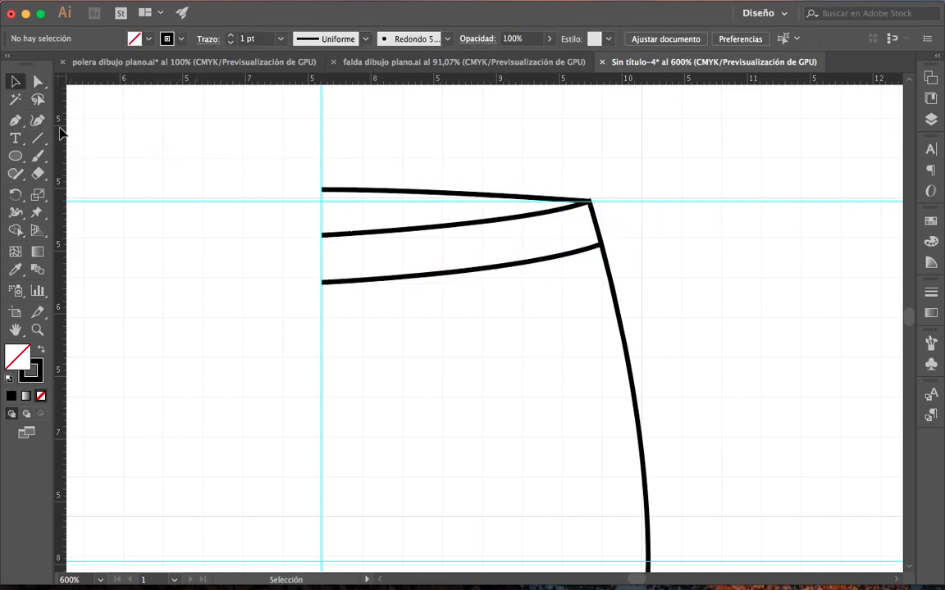
Step: Draw the curved pocket opening from the waistband's lower seam down to the side seam at about X 10.1 cm, Y 6.69 cm
click(15, 121)
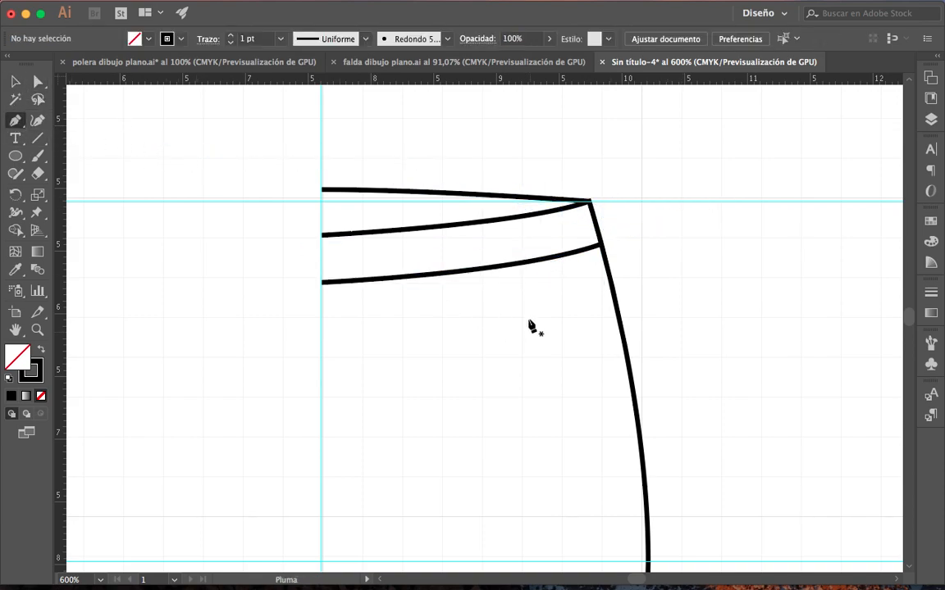
click(509, 265)
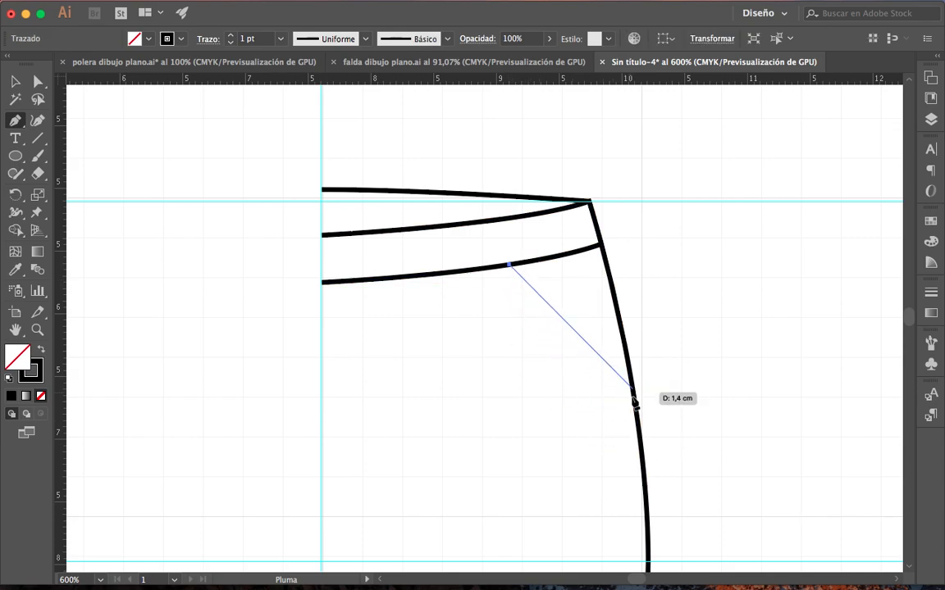
drag(634, 401, 730, 388)
click(15, 82)
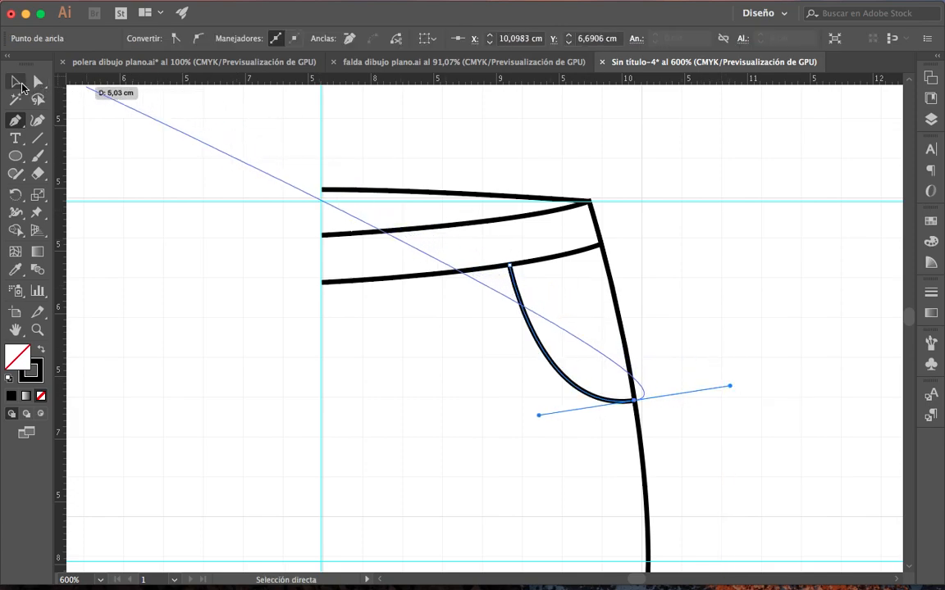
click(473, 294)
Step: Duplicate the waistband's lower seam and nudge the copy slightly upward as a parallel stitch line
click(464, 274)
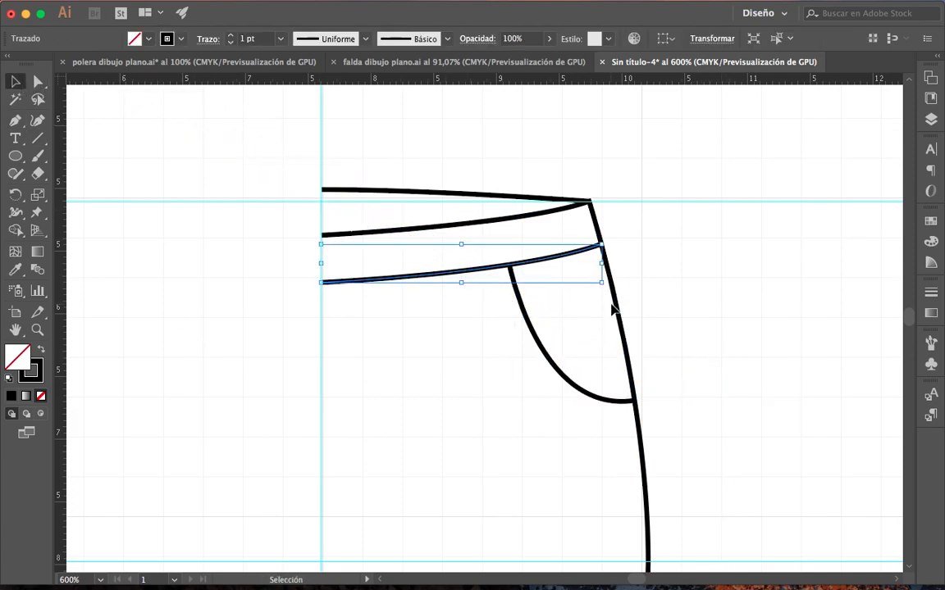
key(Up)
key(Up)
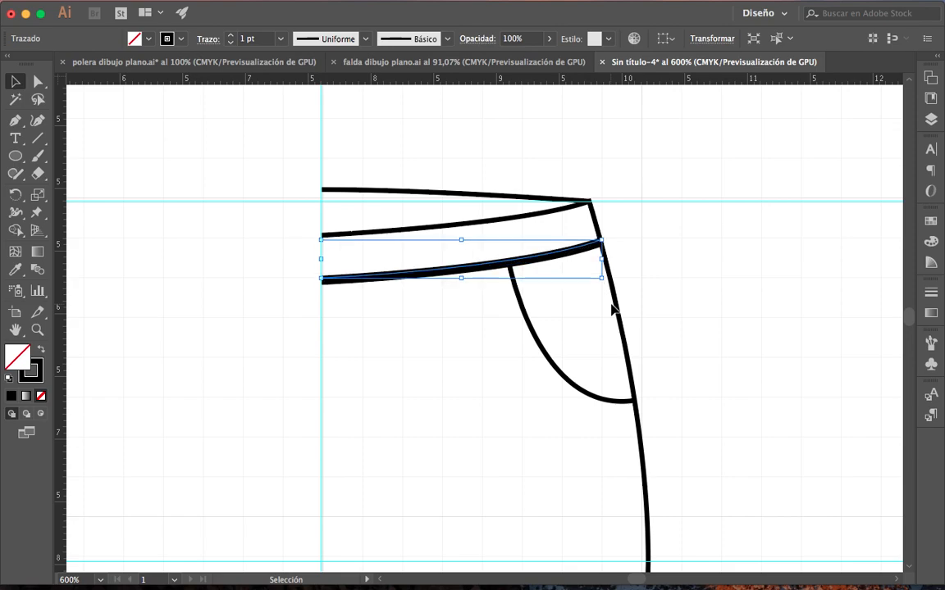
Step: Duplicate the pocket curve slightly inward as a stitch line, then move its lower end onto the side seam and even out the spacing
click(566, 374)
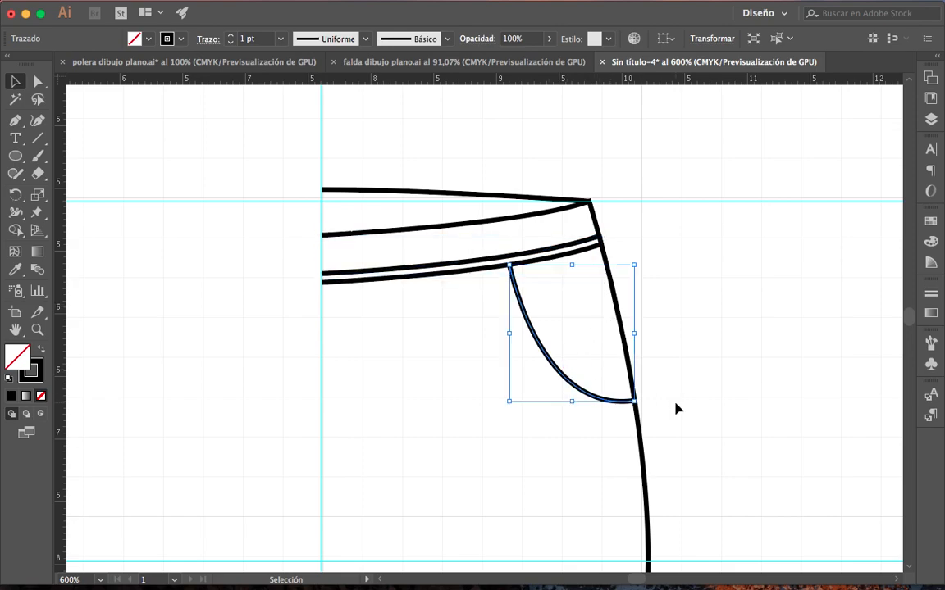
key(alt+Left)
key(Left)
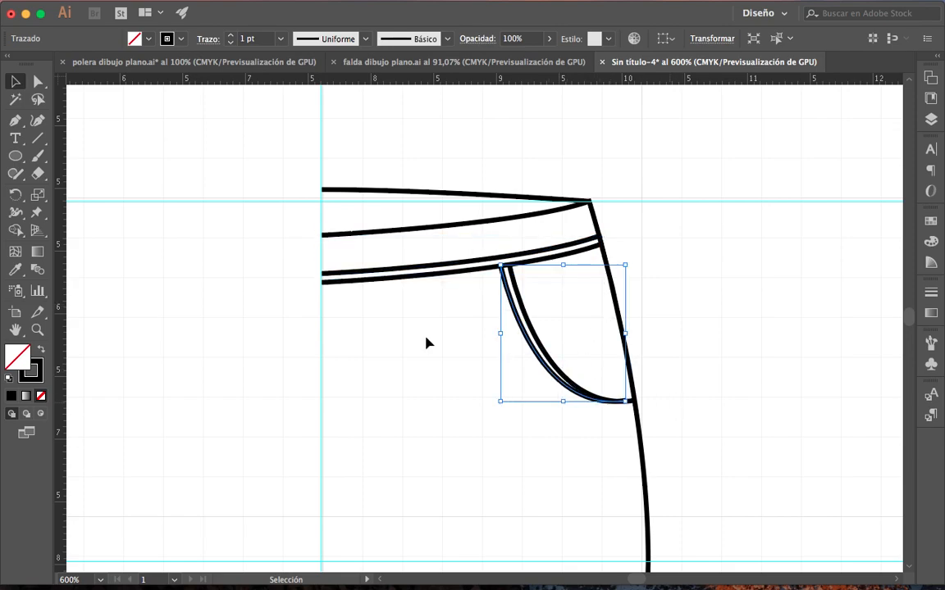
click(39, 85)
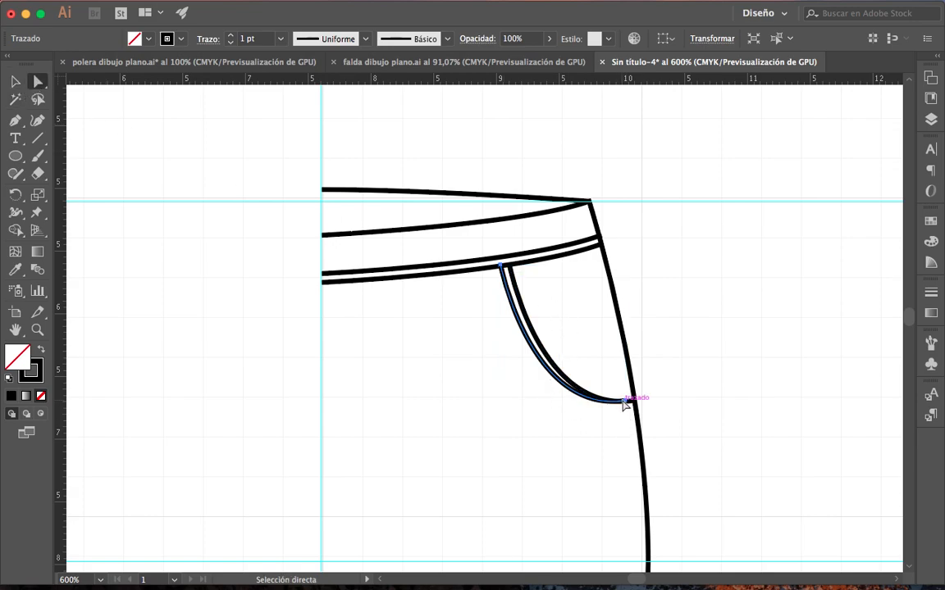
drag(630, 400, 635, 411)
drag(538, 425, 531, 425)
click(574, 450)
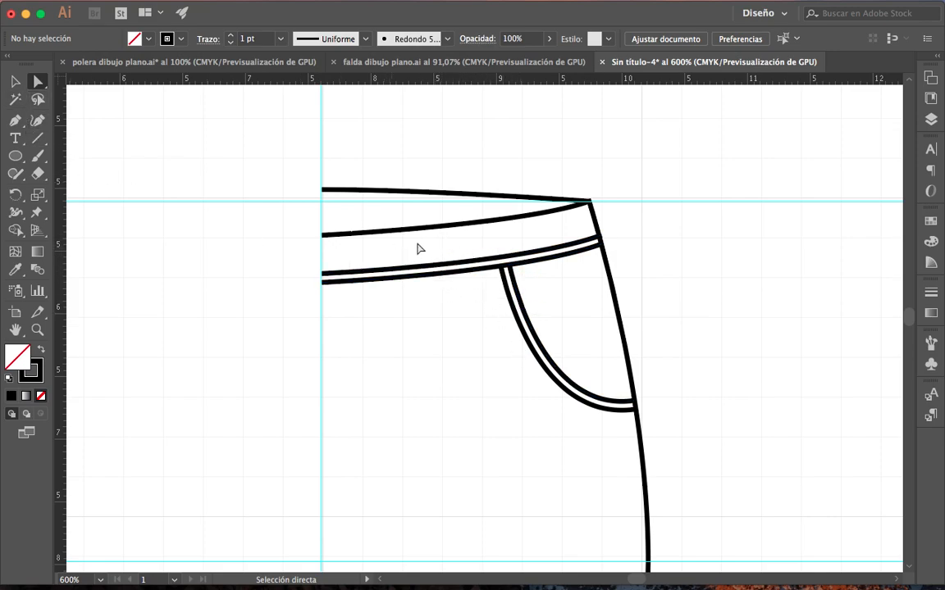
Step: Draw a curved stitch line just below the front waist edge, from the vertical guide to the side seam at about X 9.76 cm, Y 5.17 cm
click(15, 120)
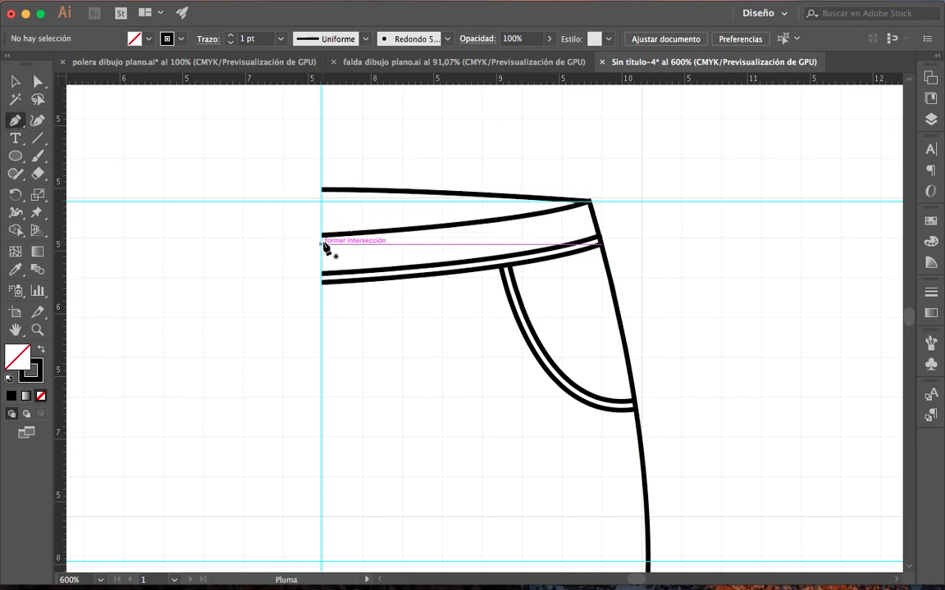
click(320, 243)
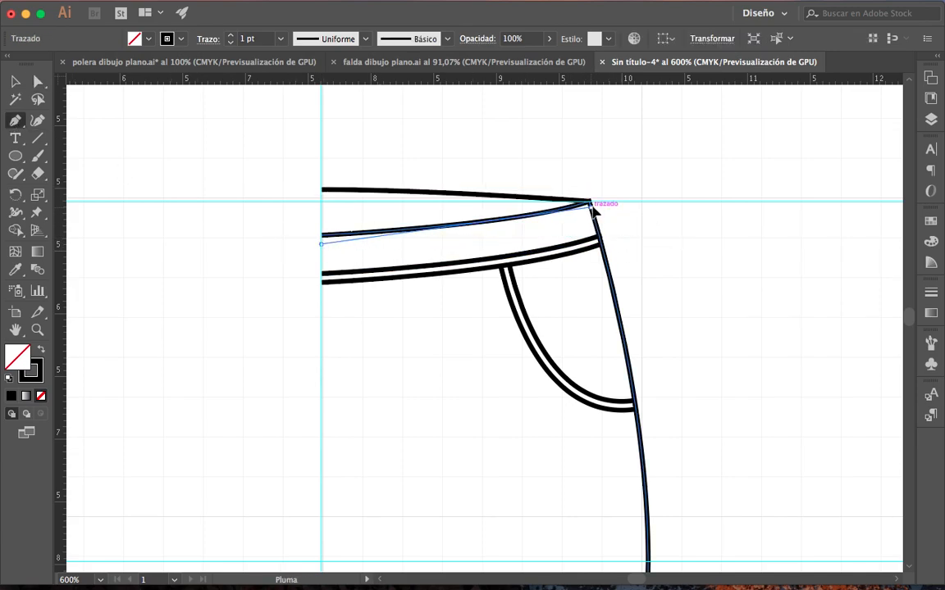
drag(590, 205, 678, 181)
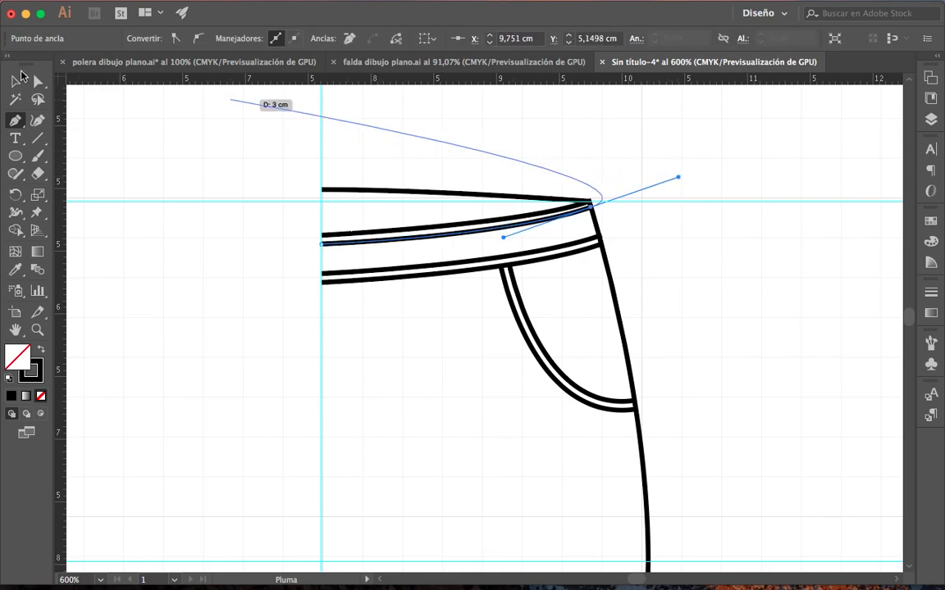
click(38, 81)
drag(591, 207, 596, 211)
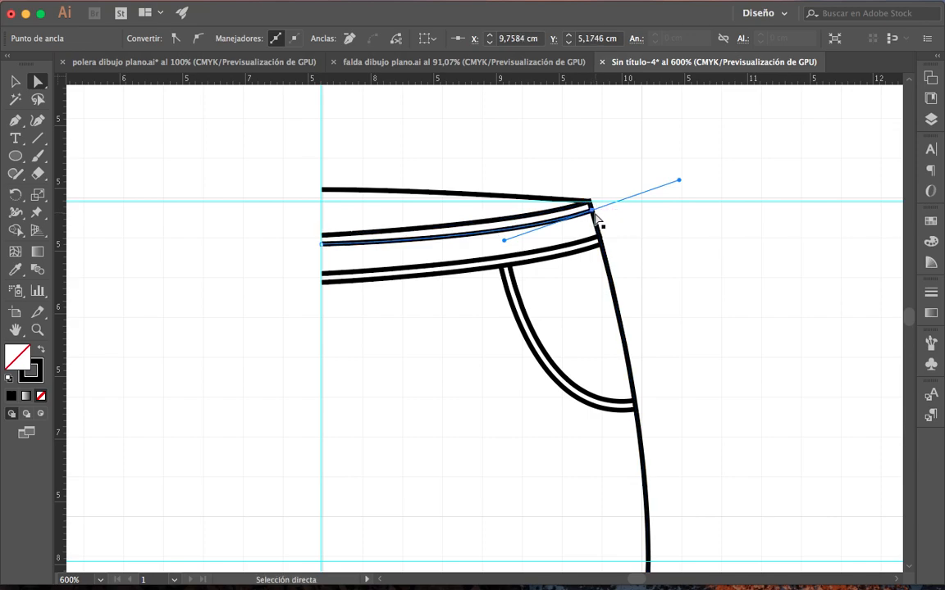
Step: Adjust the outer anchor and curve handle of the upper waistband stitch line to run parallel to the front waist edge
click(41, 330)
drag(472, 181, 685, 346)
click(39, 83)
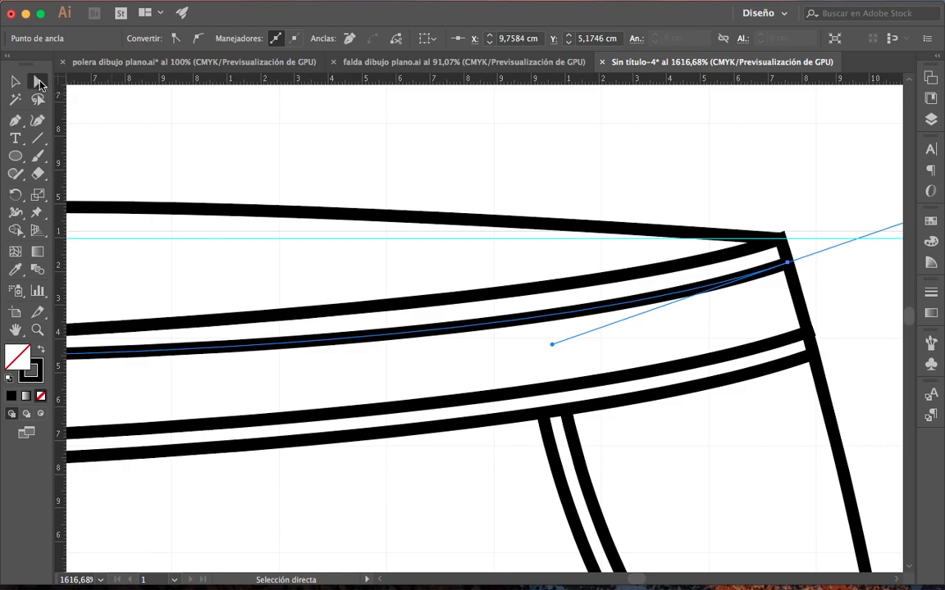
drag(788, 263, 785, 261)
click(801, 211)
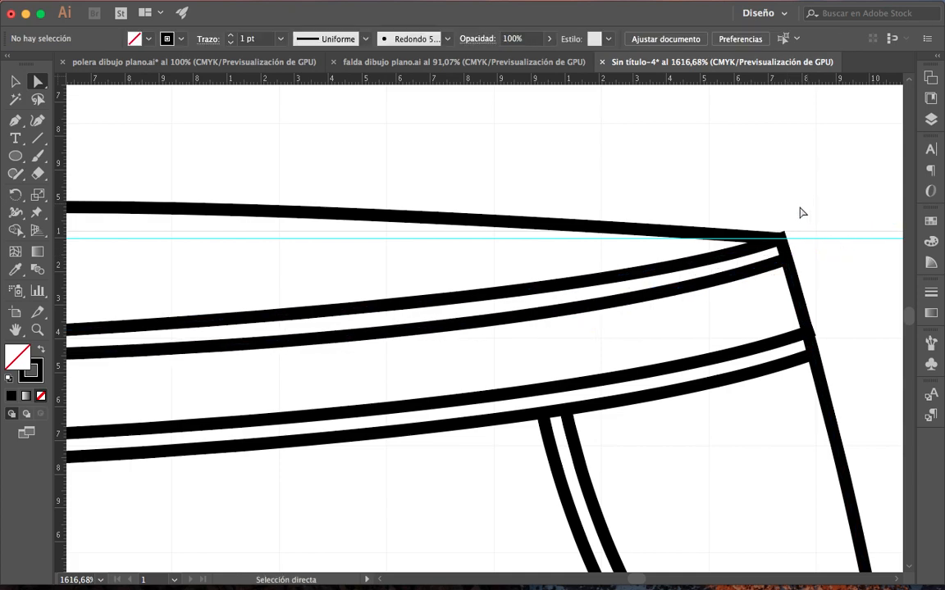
click(681, 288)
drag(552, 344, 547, 337)
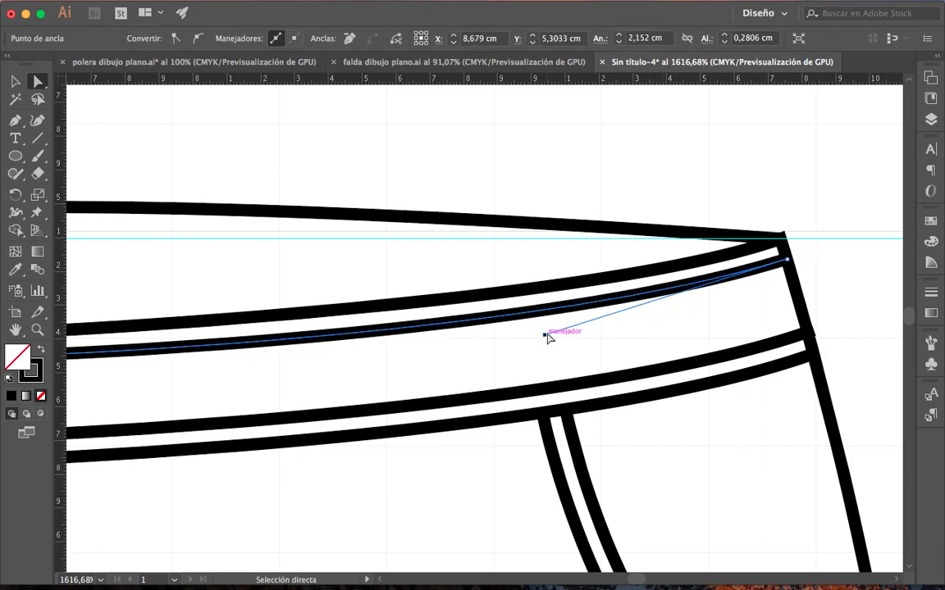
Step: Draw a stitch line below the back waist edge, from the vertical guide to the front waist edge at about X 9.56 cm, Y 5.15 cm
scroll(371, 224, left, 5)
key(p)
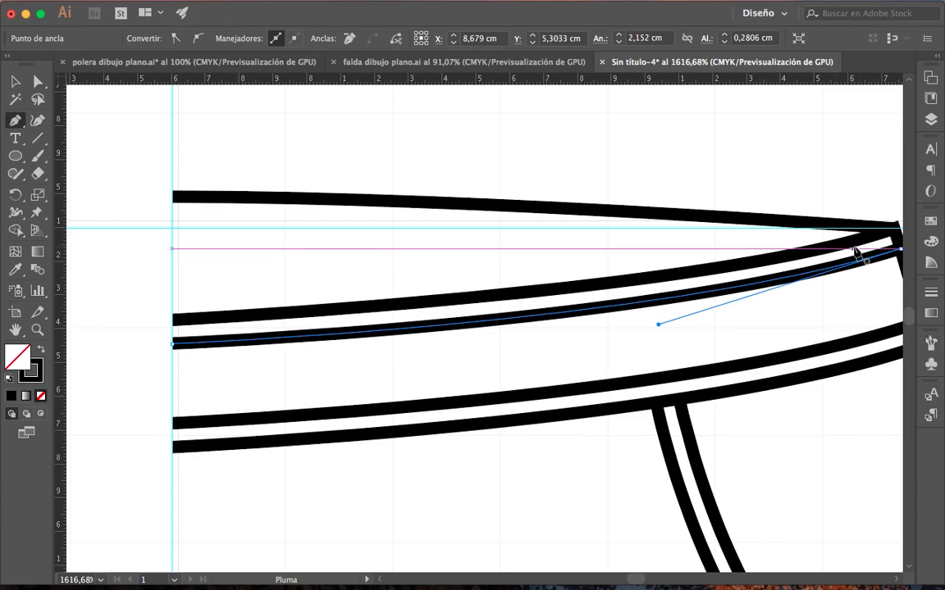
click(173, 219)
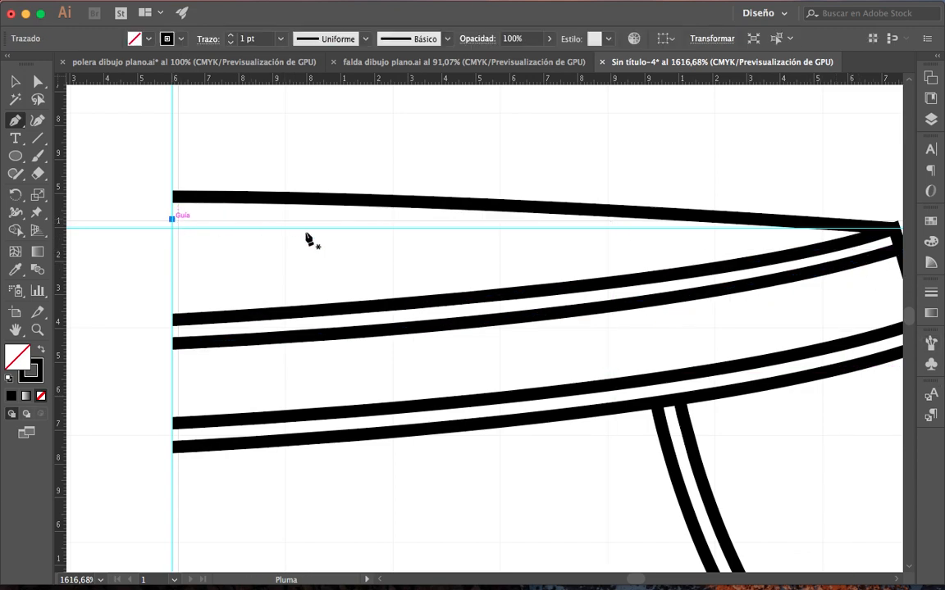
click(836, 249)
scroll(837, 248, right, 8)
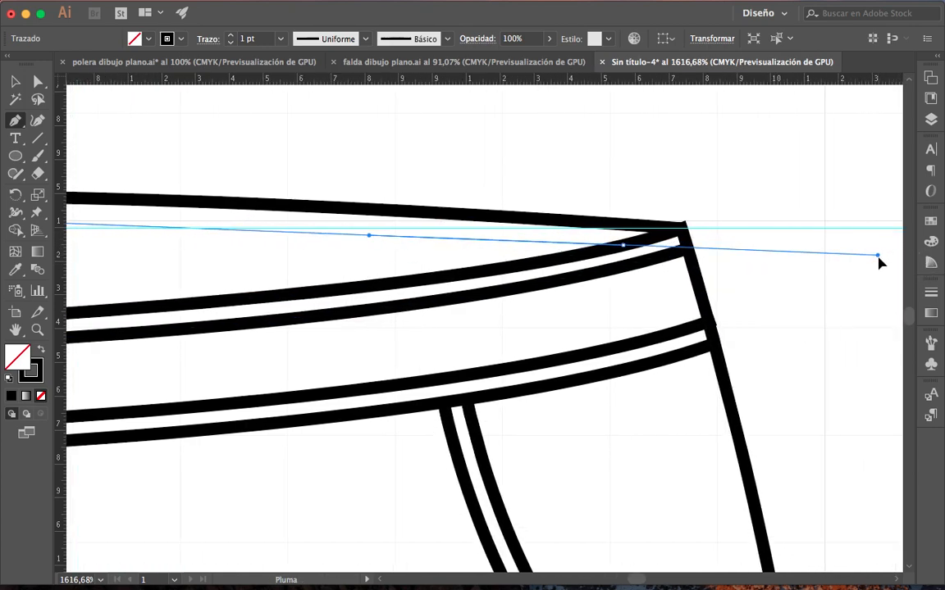
click(880, 262)
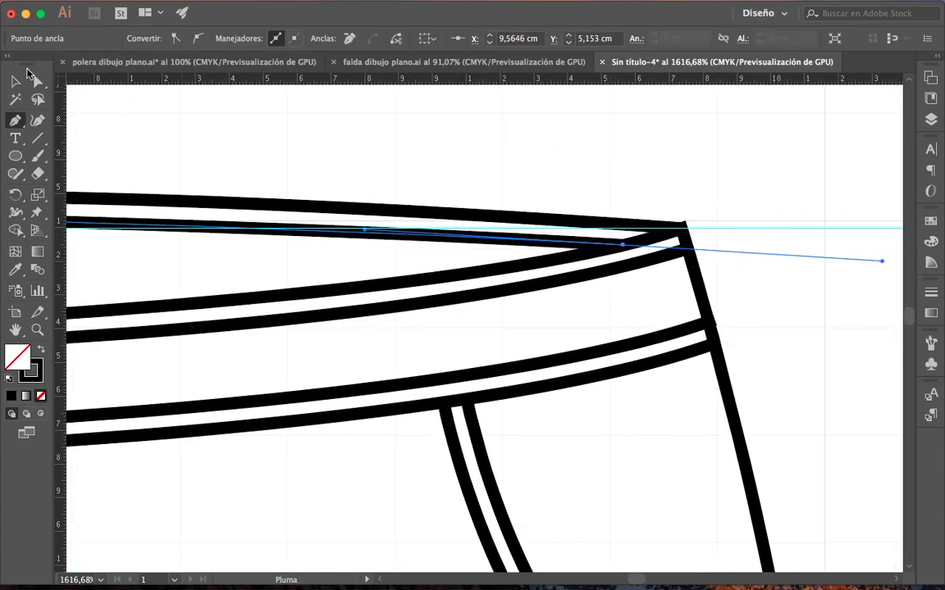
click(15, 80)
click(139, 117)
Step: Set the stroke weight of the back waist, upper waistband, lower waistband and pocket stitch lines to 0.5 pt
click(37, 329)
alt+click(402, 398)
alt+click(433, 389)
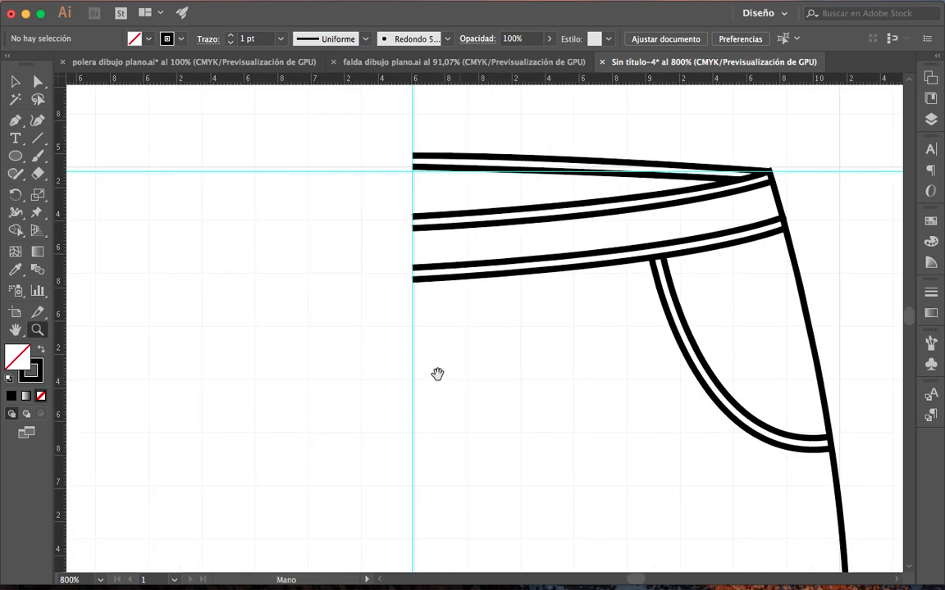
drag(437, 376, 357, 362)
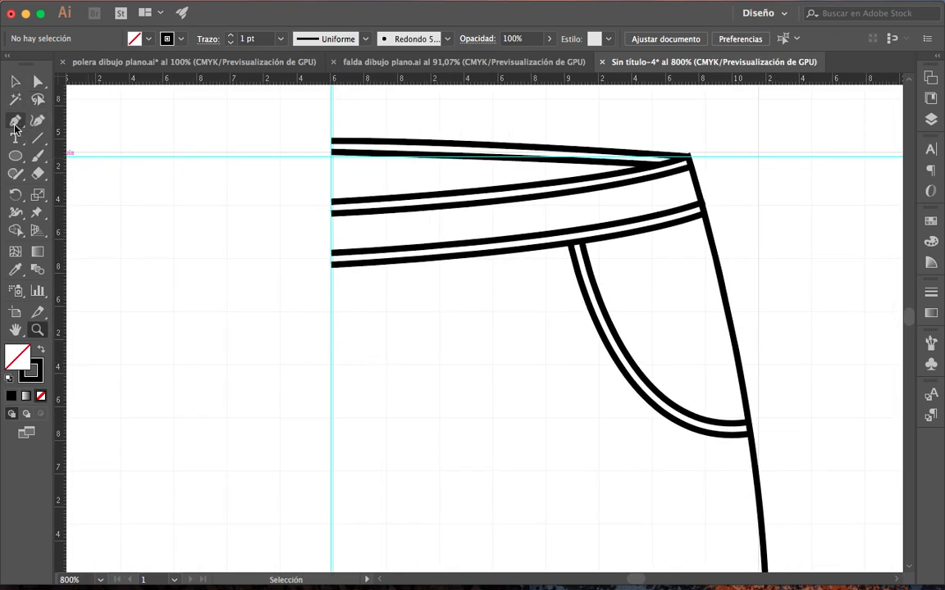
click(18, 83)
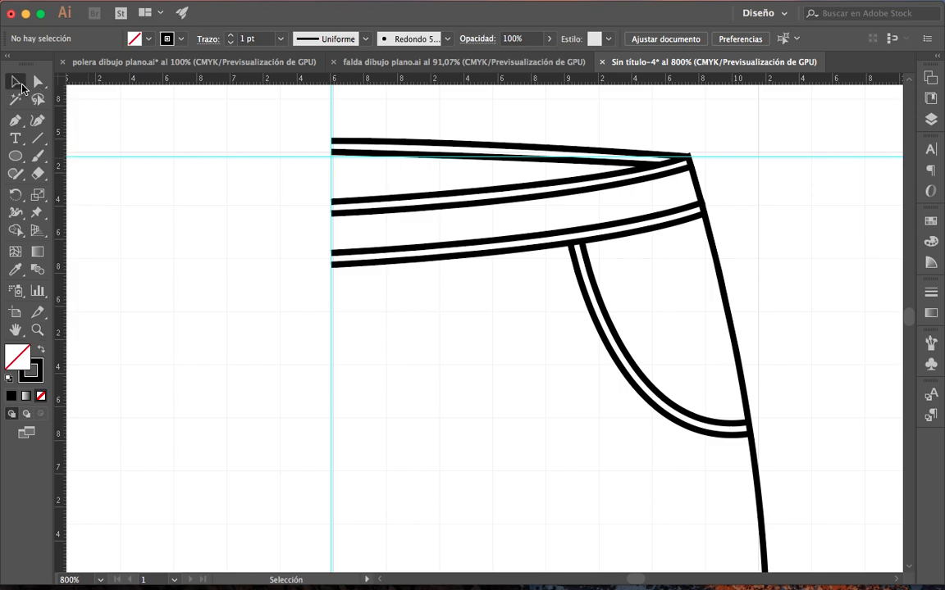
click(422, 161)
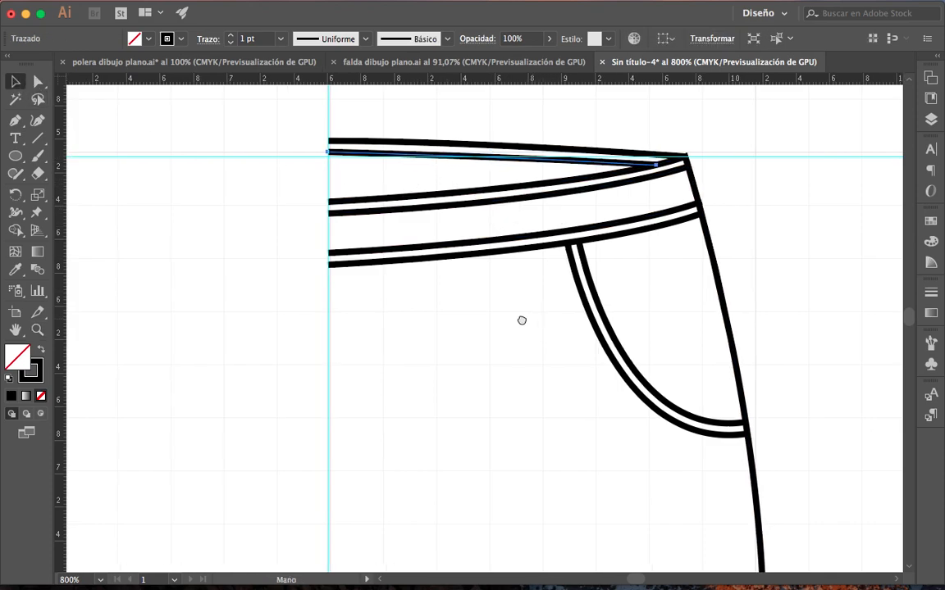
scroll(523, 321, right, 3)
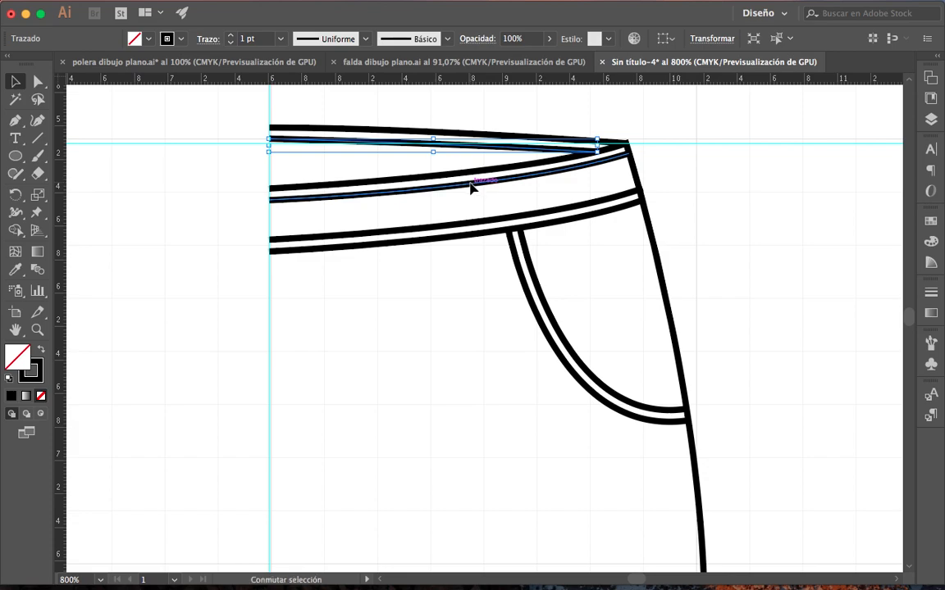
shift+click(472, 189)
shift+click(462, 230)
shift+click(537, 273)
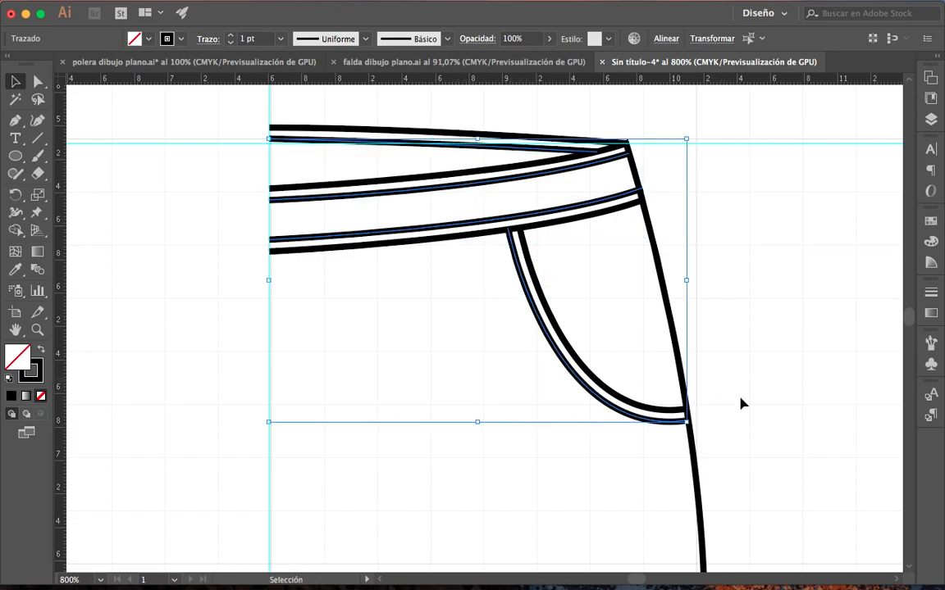
click(932, 294)
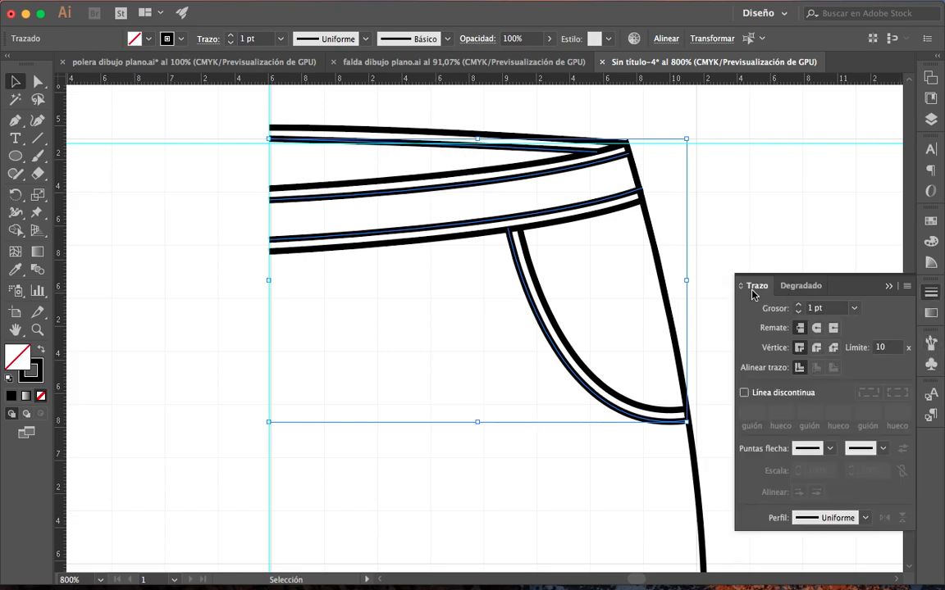
click(853, 308)
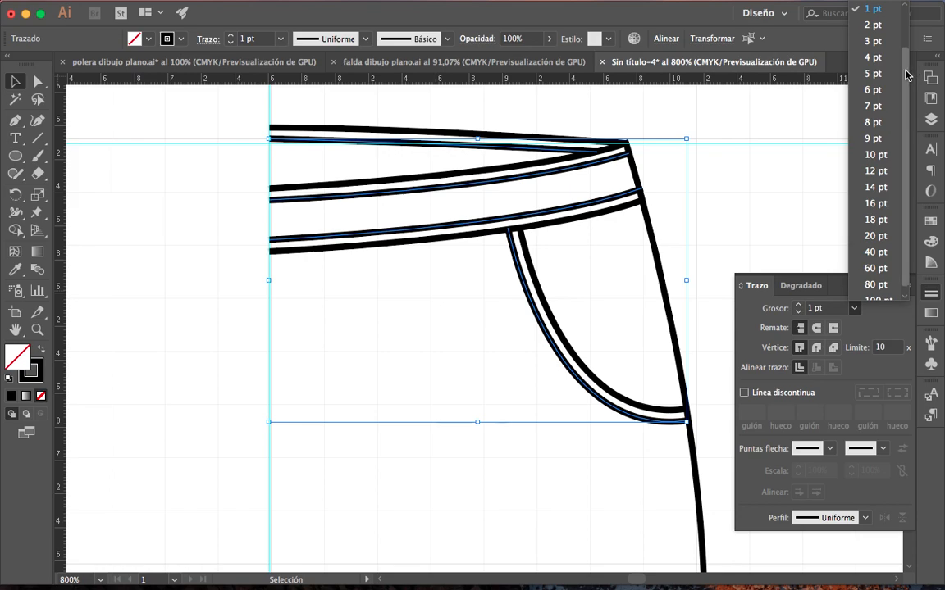
scroll(912, 73, up, 2)
click(872, 25)
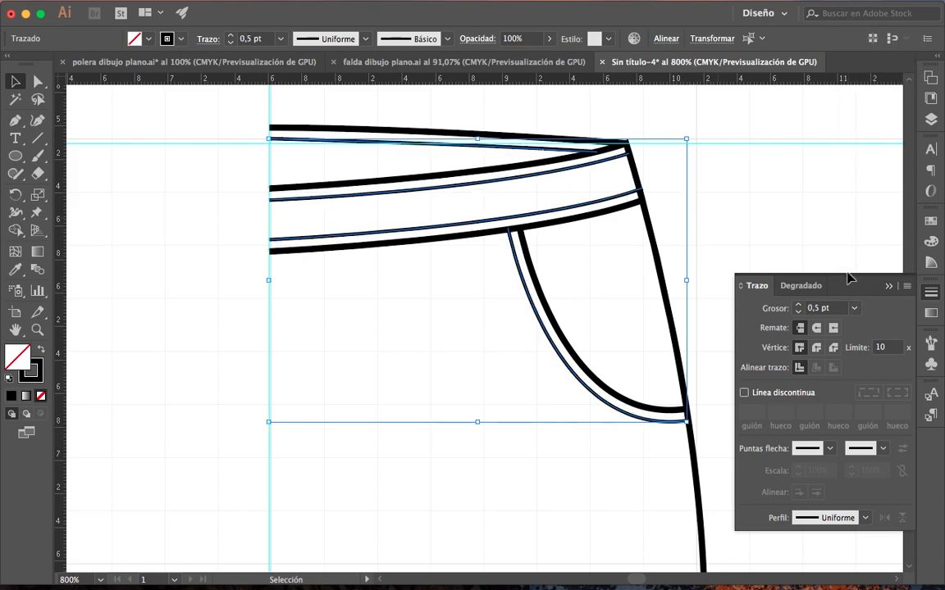
Step: Make the waist, waistband and pocket stitch lines dashed with 2 pt dashes
click(743, 393)
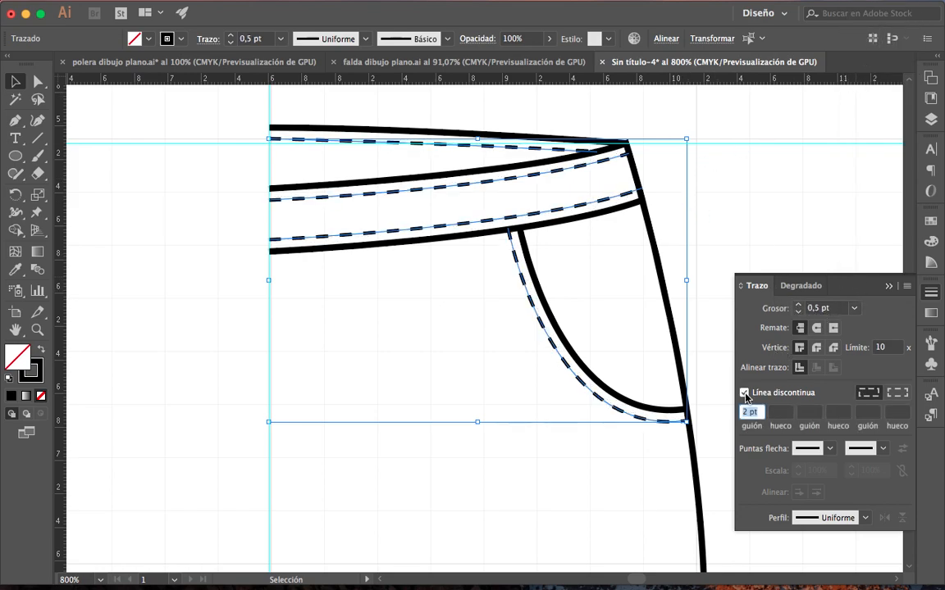
click(429, 330)
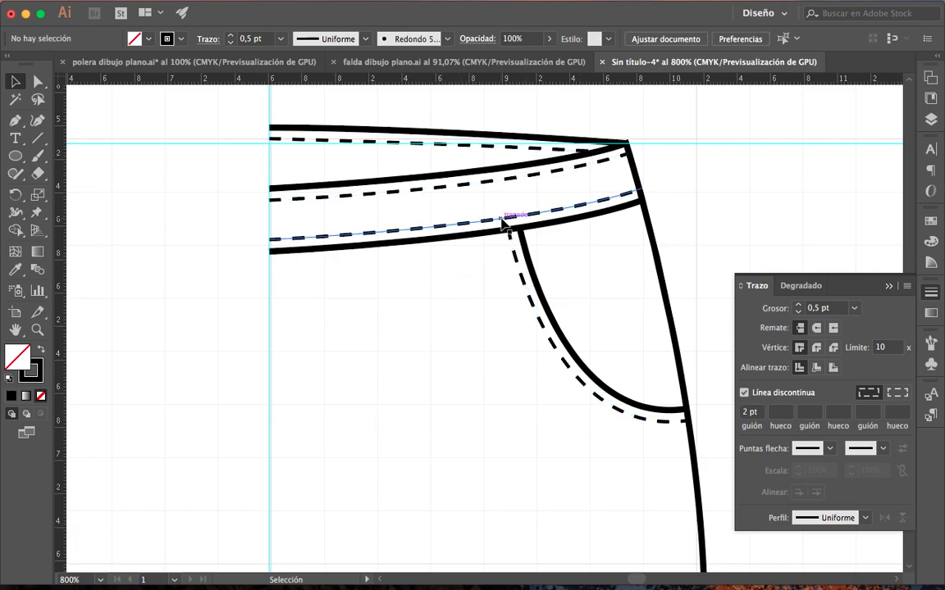
Step: Move the lower waistband stitch line closer to the waistband's lower edge and adjust its outer anchor to X 9.82 cm, Y 5.38 cm and its curve handle
click(508, 218)
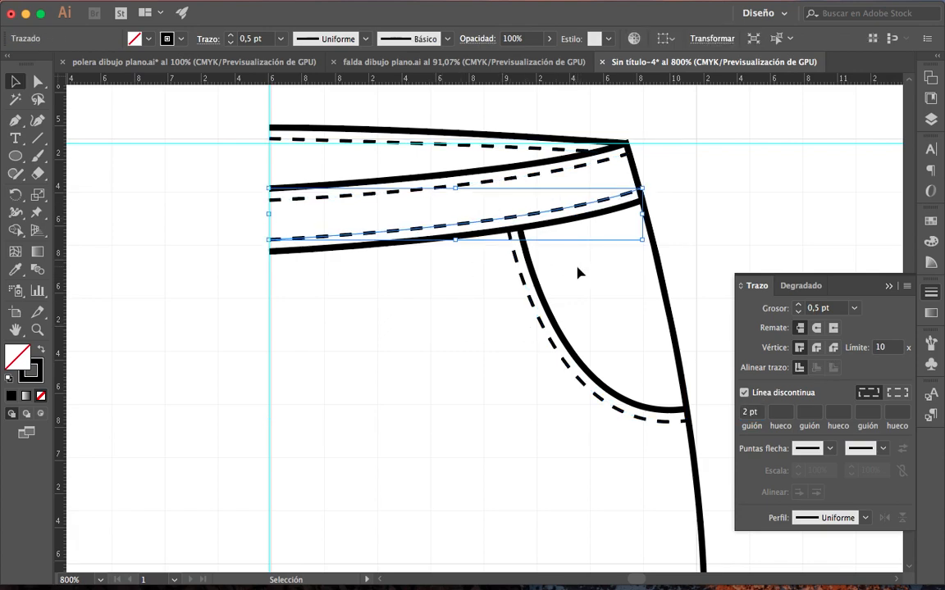
mouse_move(498, 228)
mouse_down()
mouse_move(464, 220)
mouse_move(497, 230)
mouse_up()
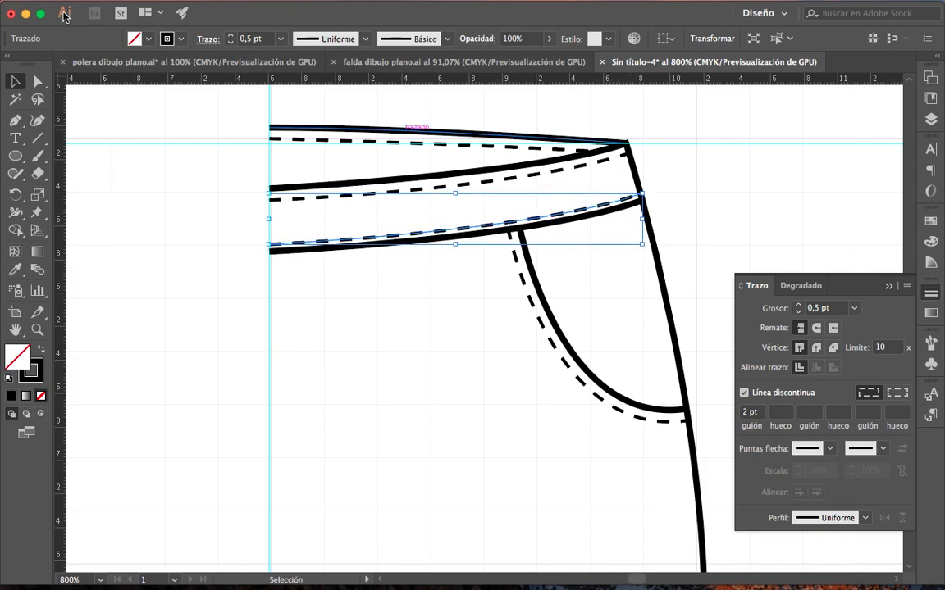
click(38, 83)
drag(641, 197, 638, 196)
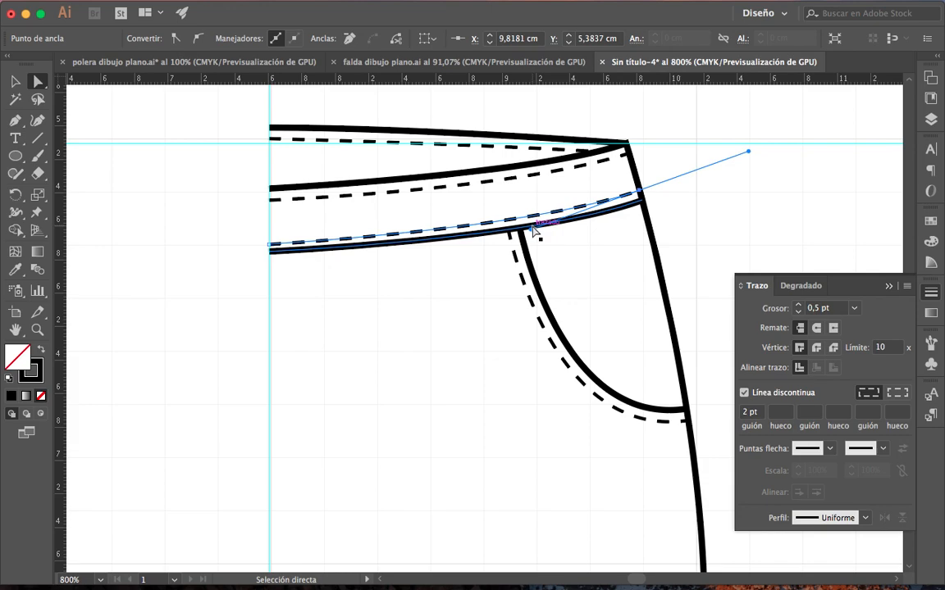
drag(531, 235, 540, 236)
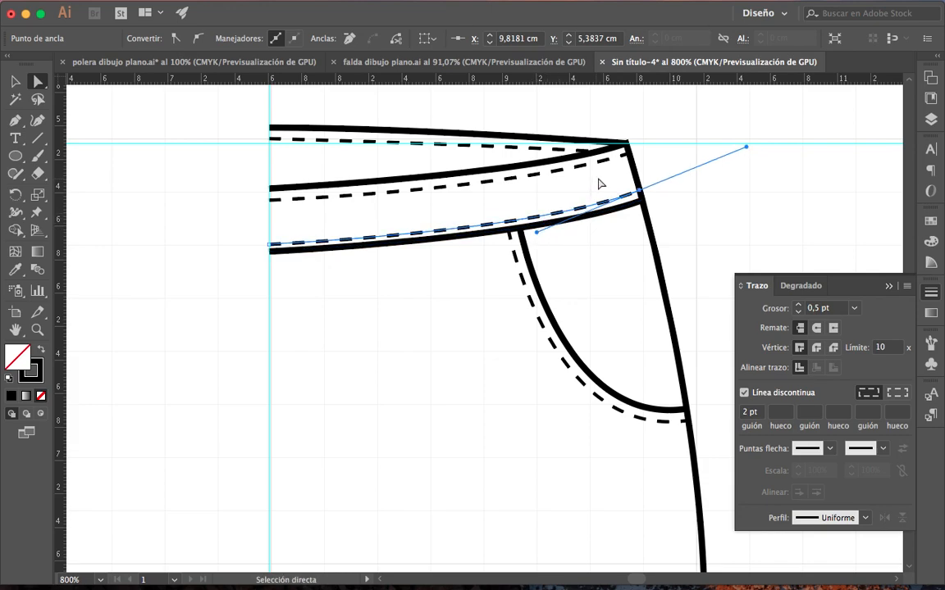
Step: Reshape the upper waistband stitch line closer to the front waist edge, converting its inner anchor to smooth and placing it at about Y 5.42 cm
click(573, 163)
click(579, 166)
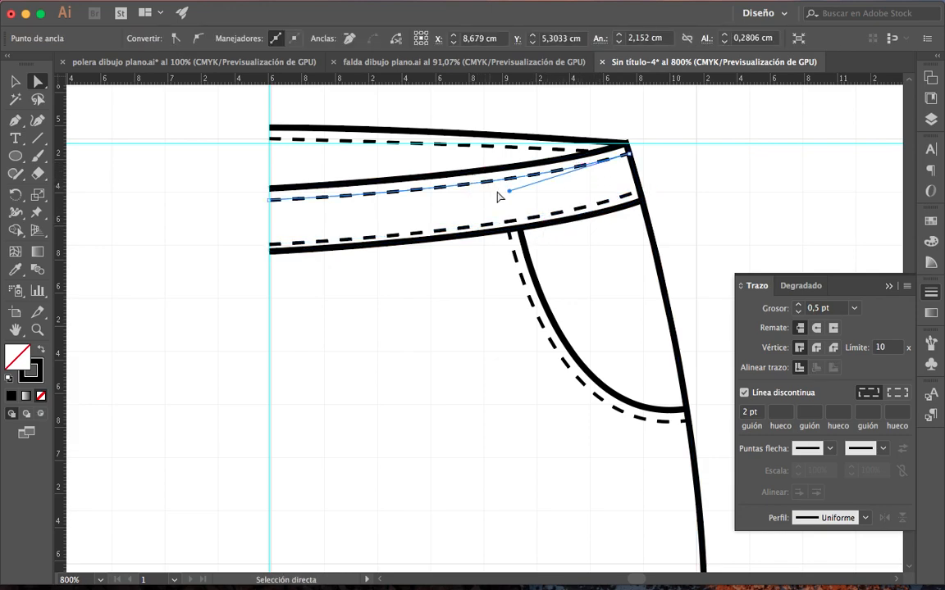
drag(510, 194, 504, 191)
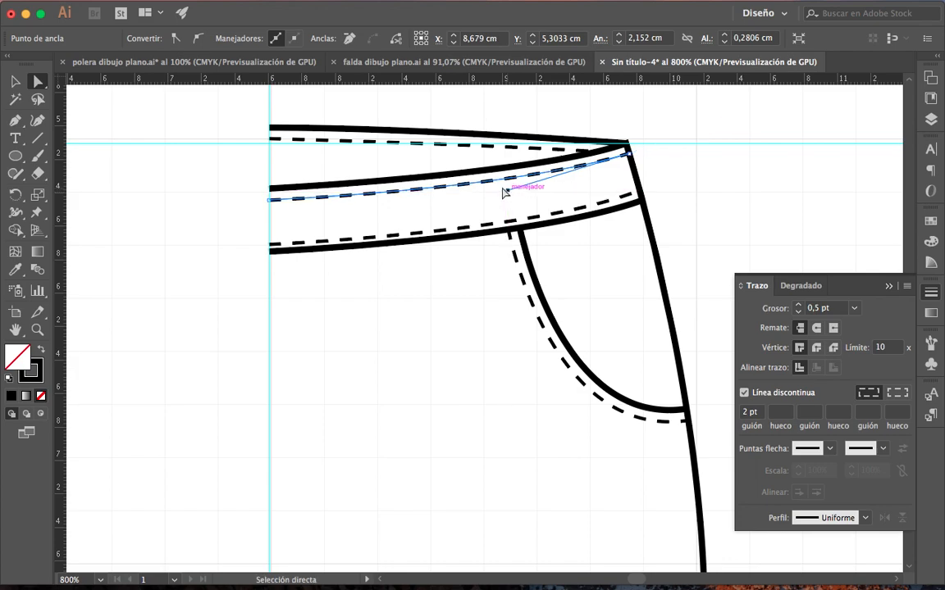
click(274, 201)
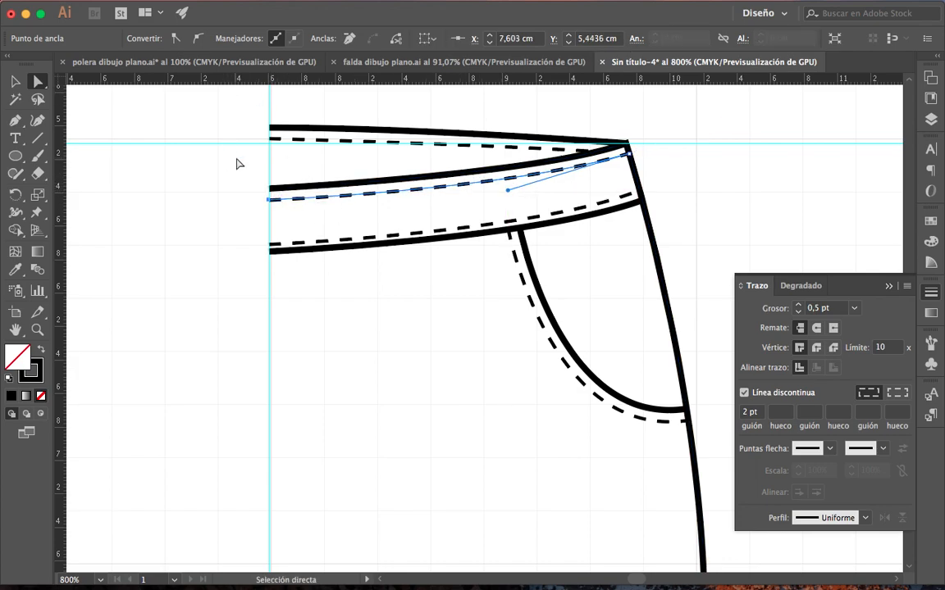
click(198, 43)
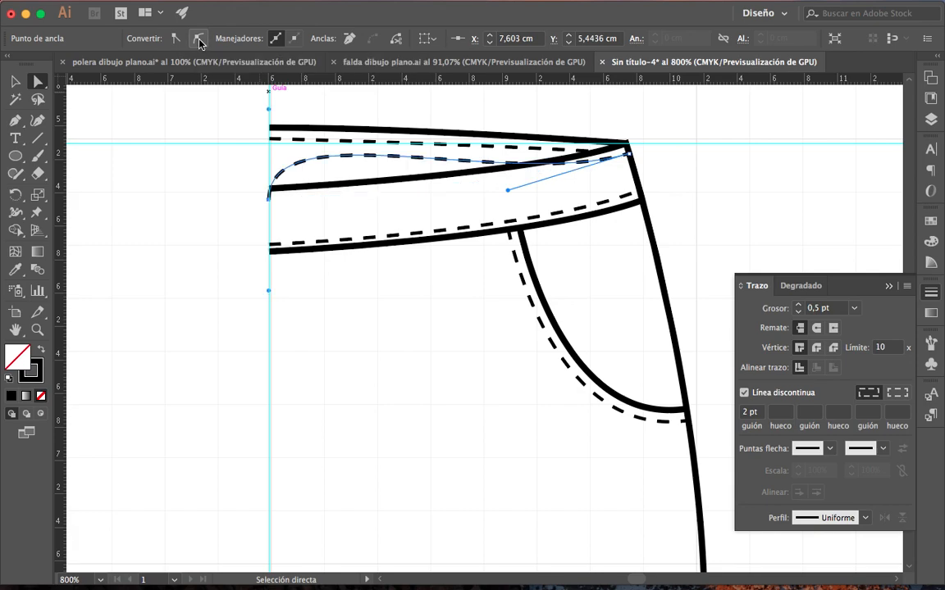
drag(270, 113, 343, 200)
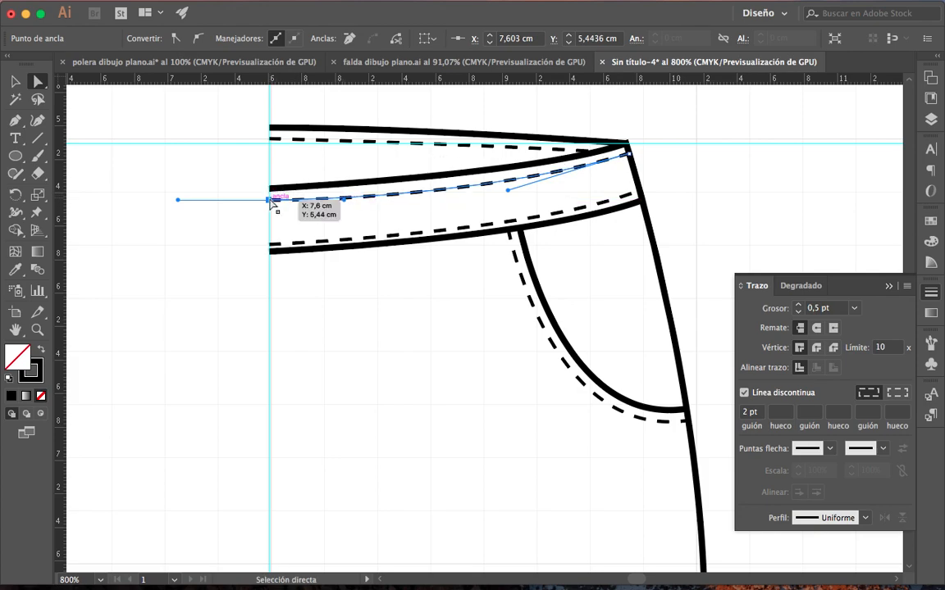
drag(271, 202, 274, 198)
drag(344, 196, 346, 194)
drag(504, 193, 497, 187)
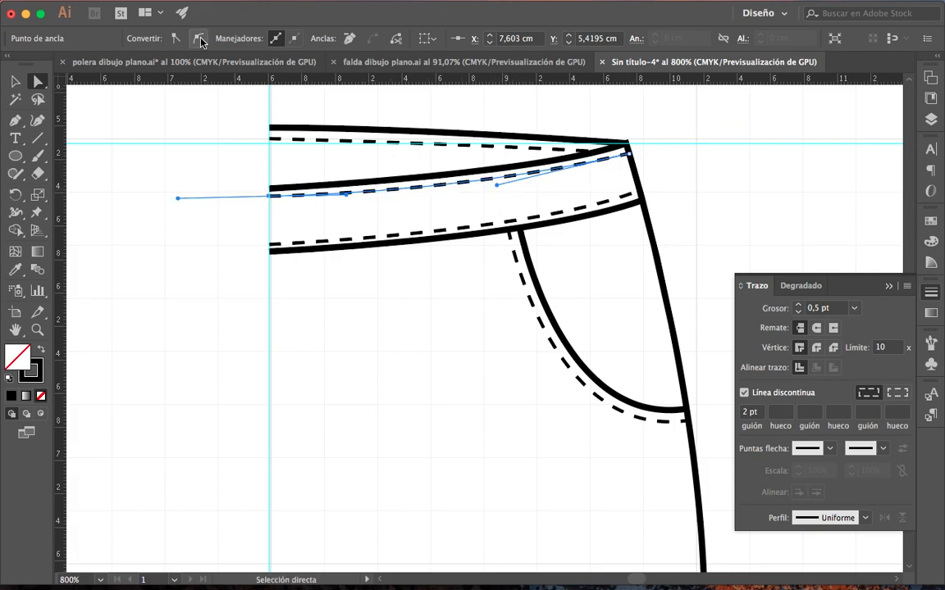
click(169, 200)
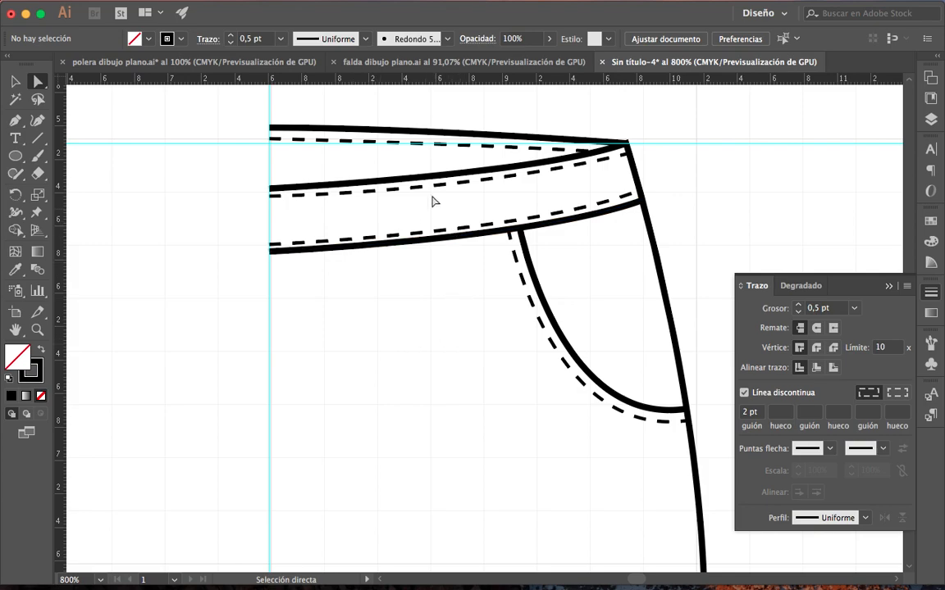
Step: Move the dashed back waist stitch line slightly up, closer to the back waist edge
click(14, 80)
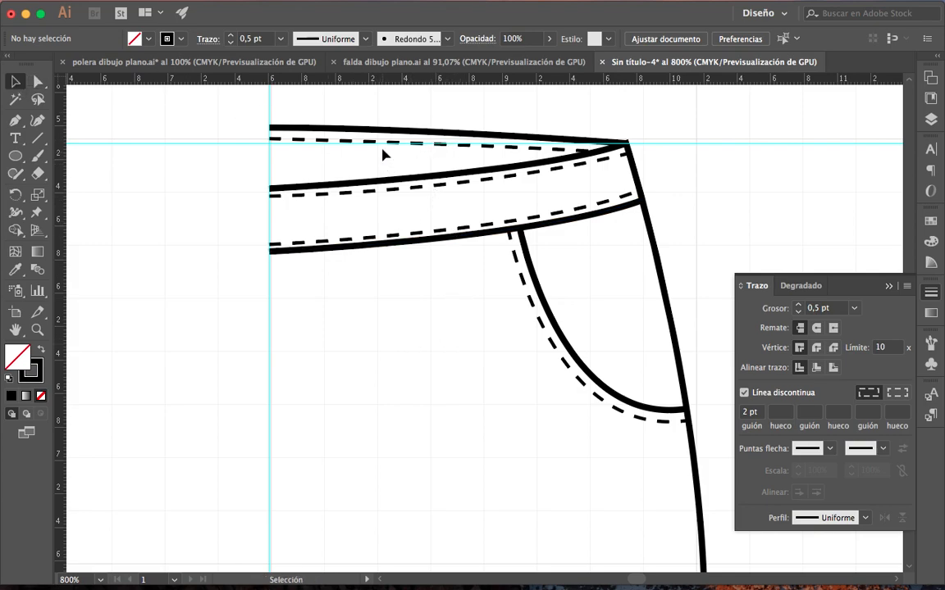
double_click(393, 143)
double_click(417, 118)
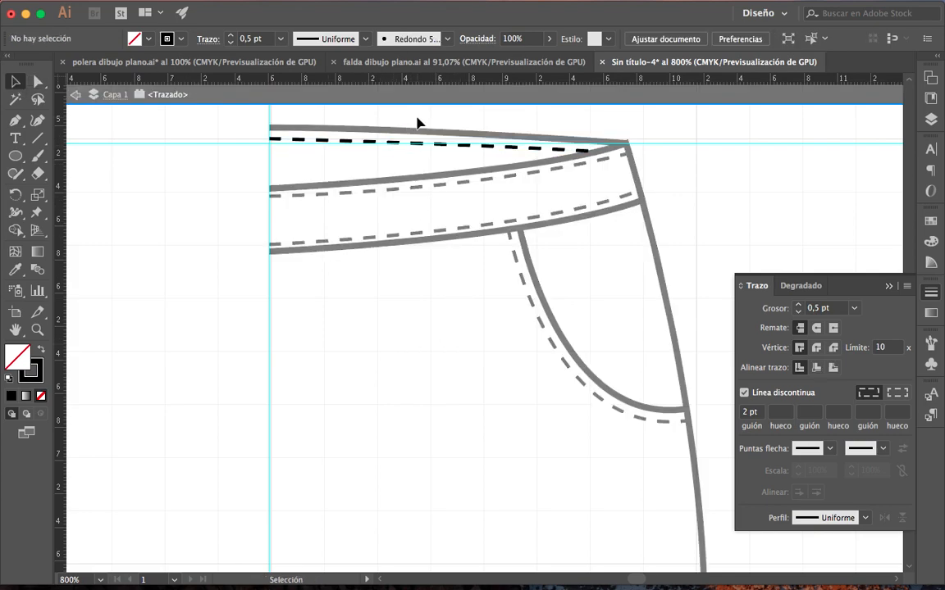
drag(403, 142, 405, 144)
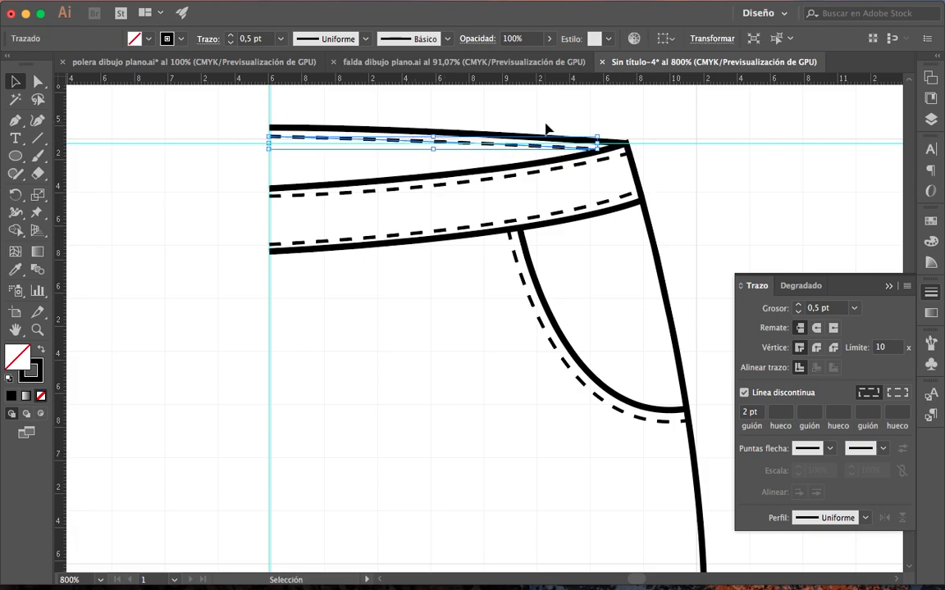
click(710, 185)
Step: Draw a horizontal dashed stitch line about 1.6 cm long just above the trouser hem, between the leg seams at about Y 17.74 cm
key(space)
drag(415, 318, 363, 178)
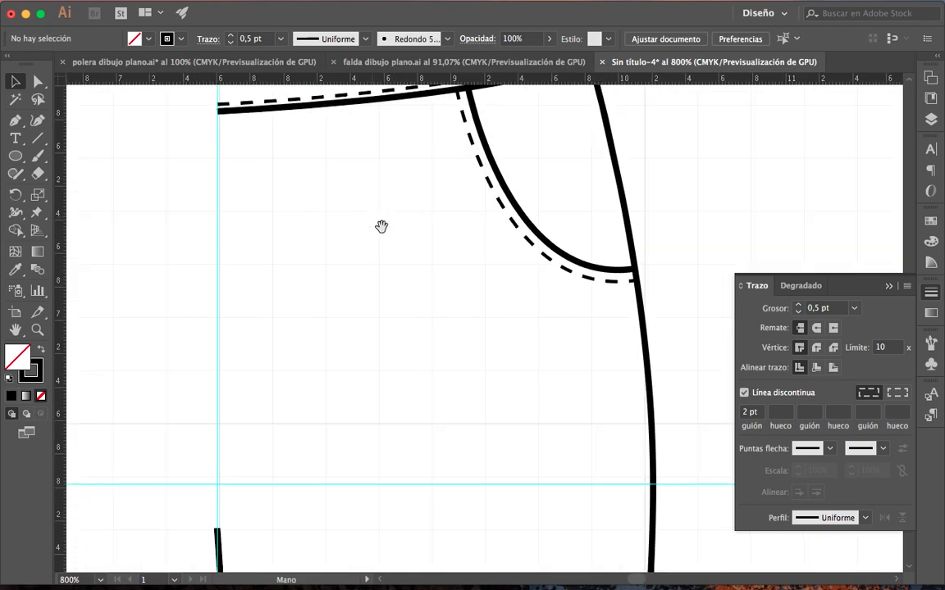
drag(384, 308, 395, 238)
click(38, 329)
alt+click(335, 380)
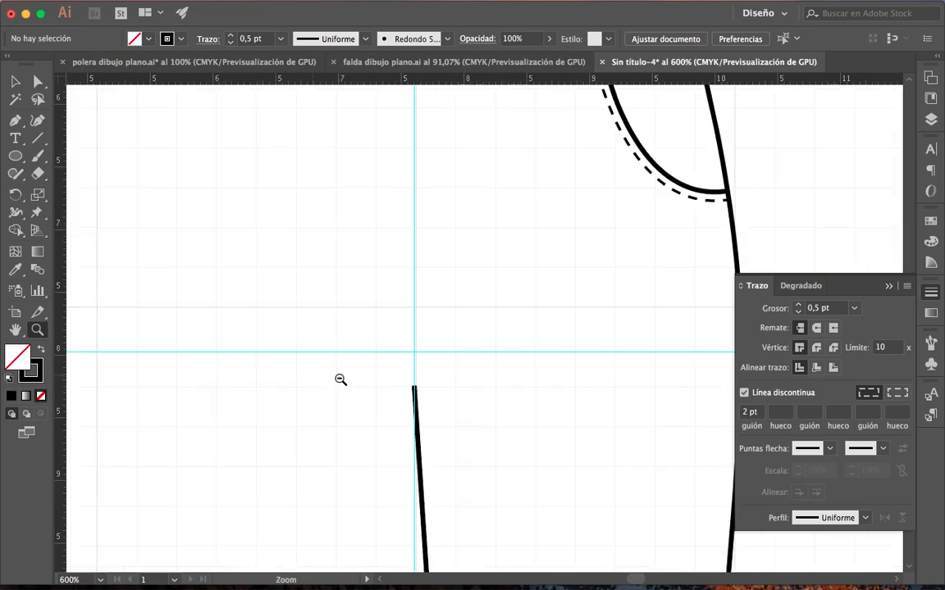
key(space)
drag(549, 543, 329, 276)
drag(391, 319, 454, 387)
key(space)
double_click(531, 434)
key(space)
drag(335, 314, 347, 414)
click(15, 120)
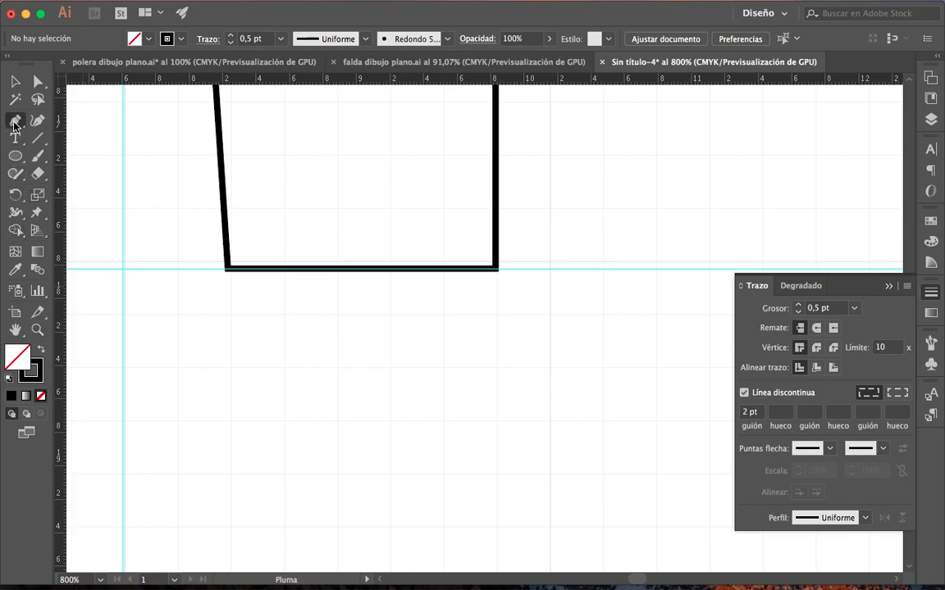
click(227, 255)
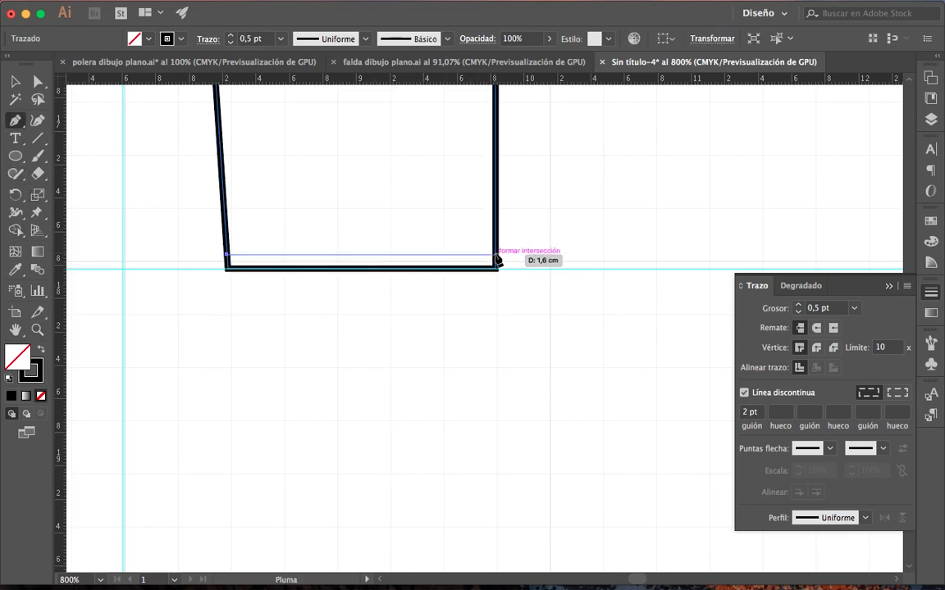
click(493, 255)
click(15, 82)
Step: Draw a second parallel dashed stitch line across the leg above the first hem stitch, at about Y 17.67 cm
click(15, 120)
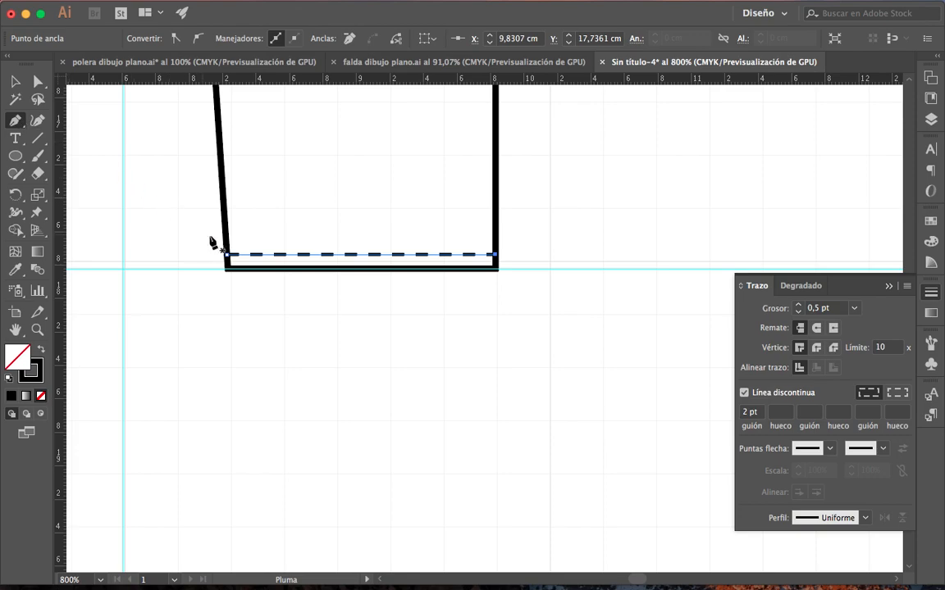
click(227, 244)
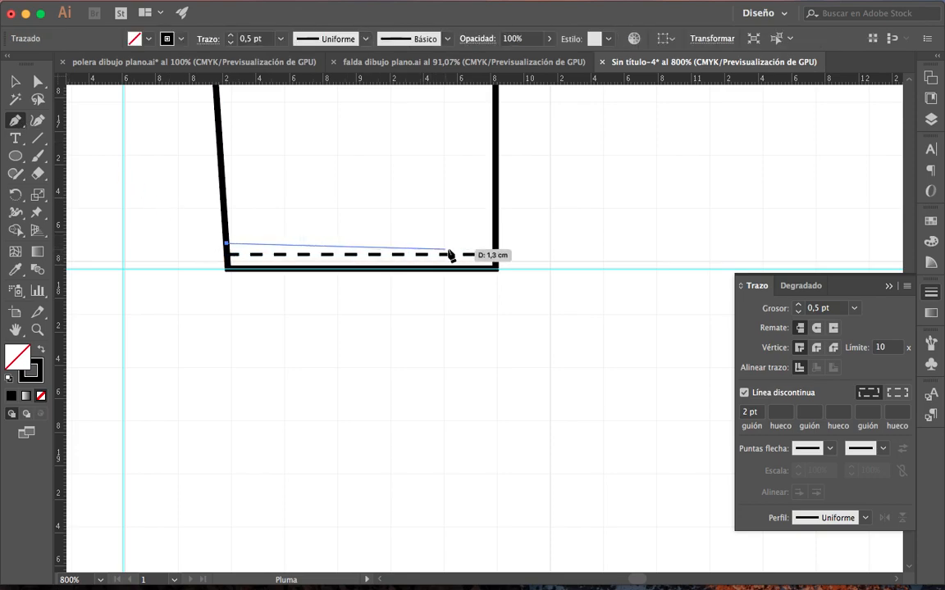
click(496, 244)
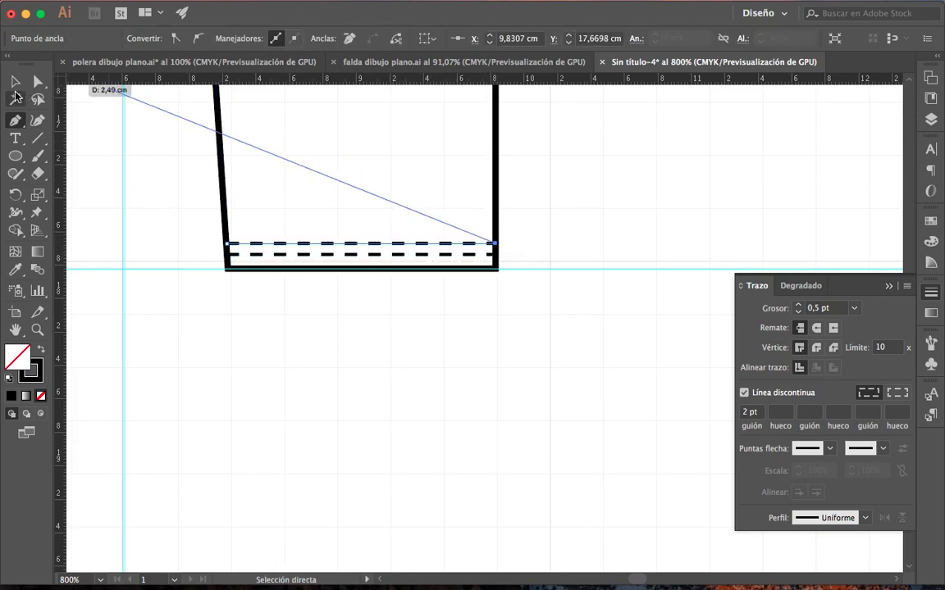
click(16, 81)
Step: Switch the current stroke to a solid line with a weight of 1 pt
click(37, 331)
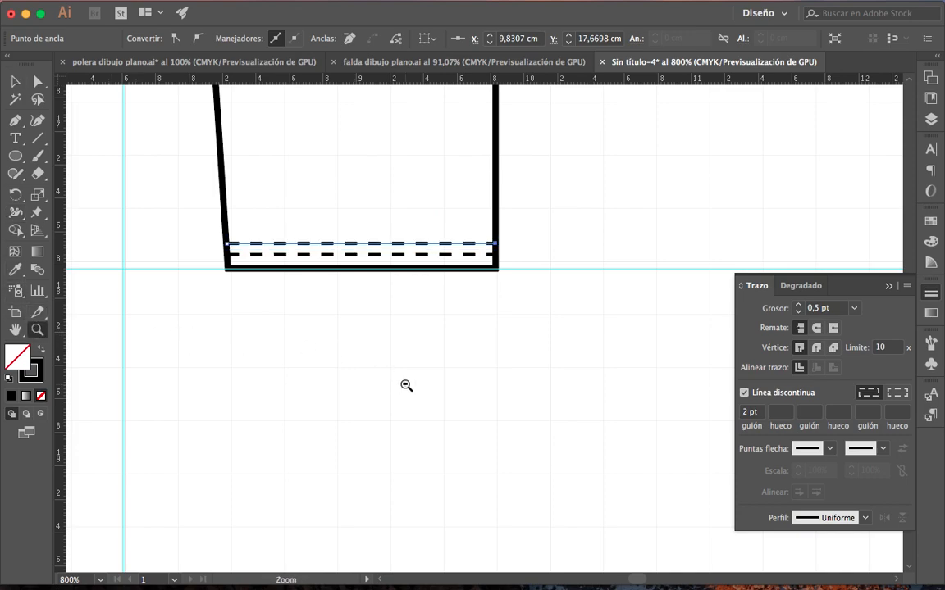
alt+click(407, 385)
alt+click(395, 382)
drag(419, 401, 410, 411)
scroll(410, 411, up, 15)
scroll(410, 411, right, 3)
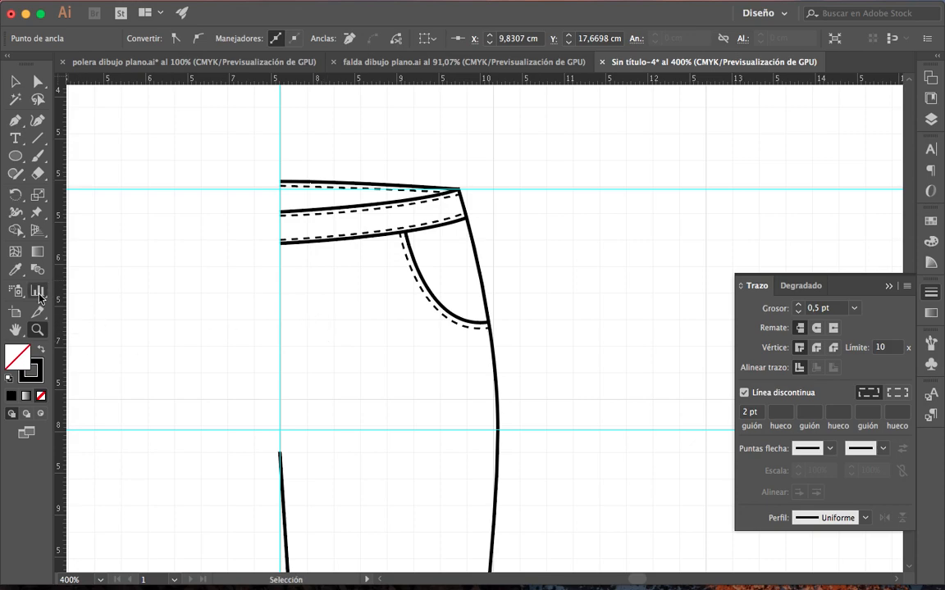
click(415, 270)
click(366, 255)
click(405, 288)
drag(558, 408, 310, 256)
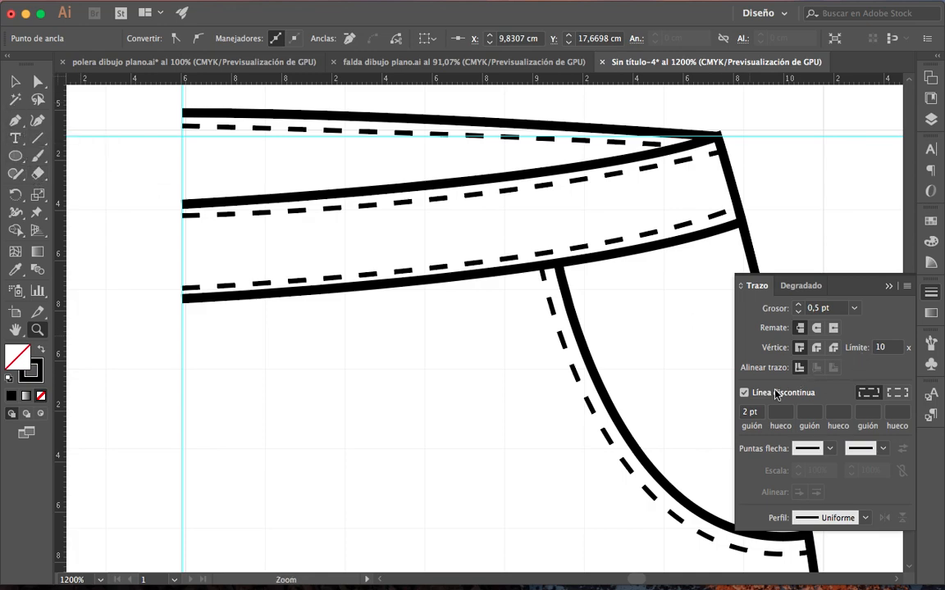
click(745, 393)
click(854, 308)
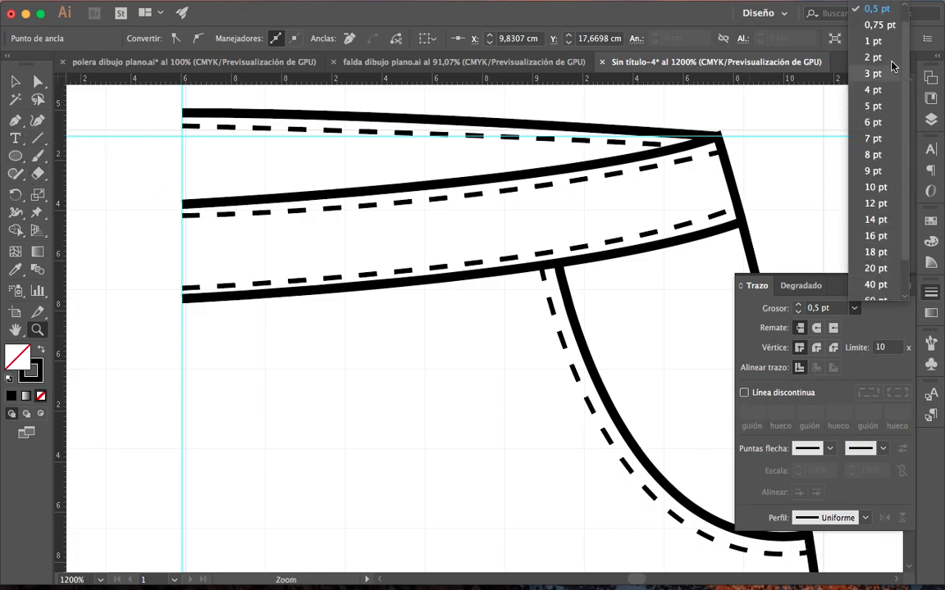
click(799, 36)
click(887, 288)
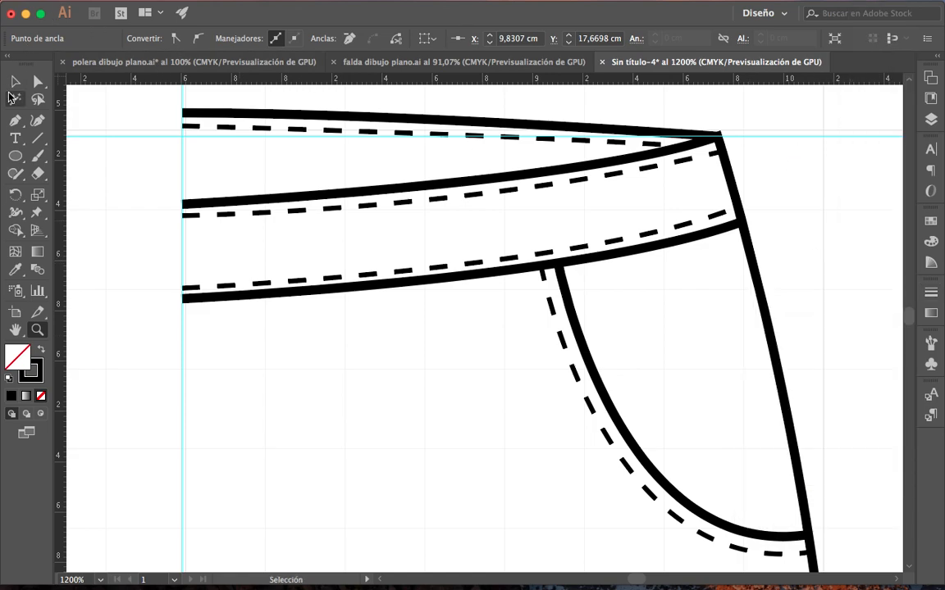
Step: Draw a slanted four-sided belt loop from the front waist edge to just below the waistband, with its outer side from about X 8.28 to 8.32 cm
click(15, 119)
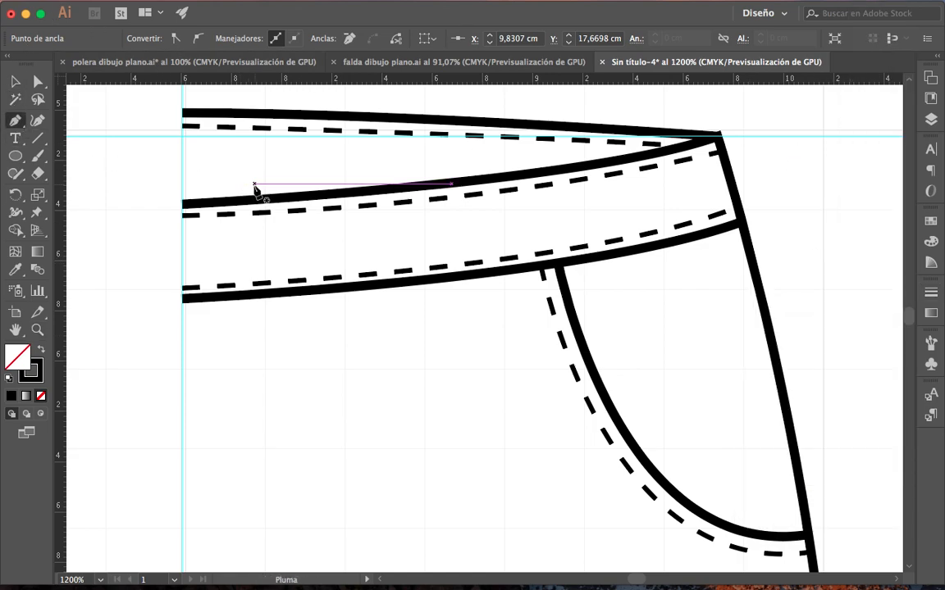
click(311, 200)
drag(351, 193, 366, 311)
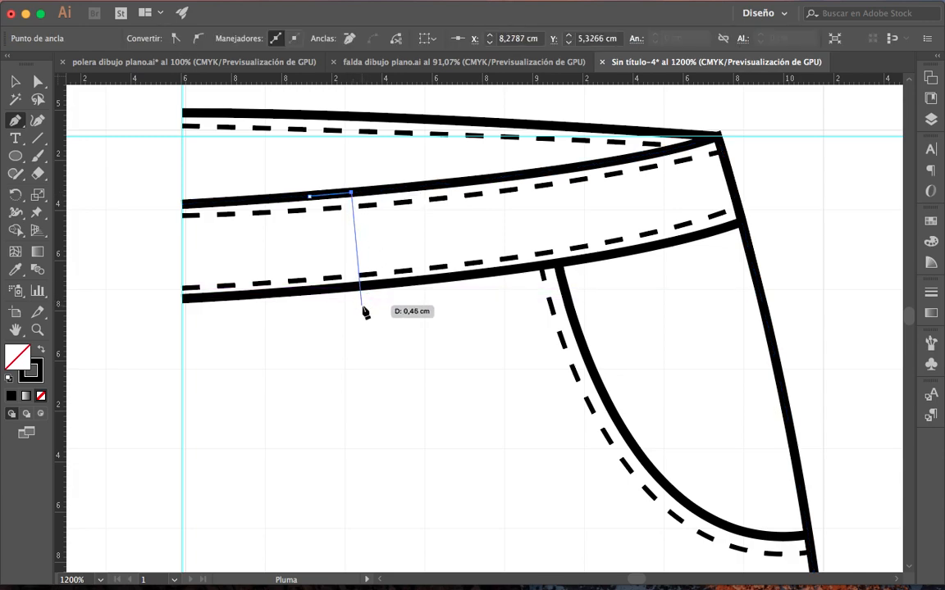
click(361, 305)
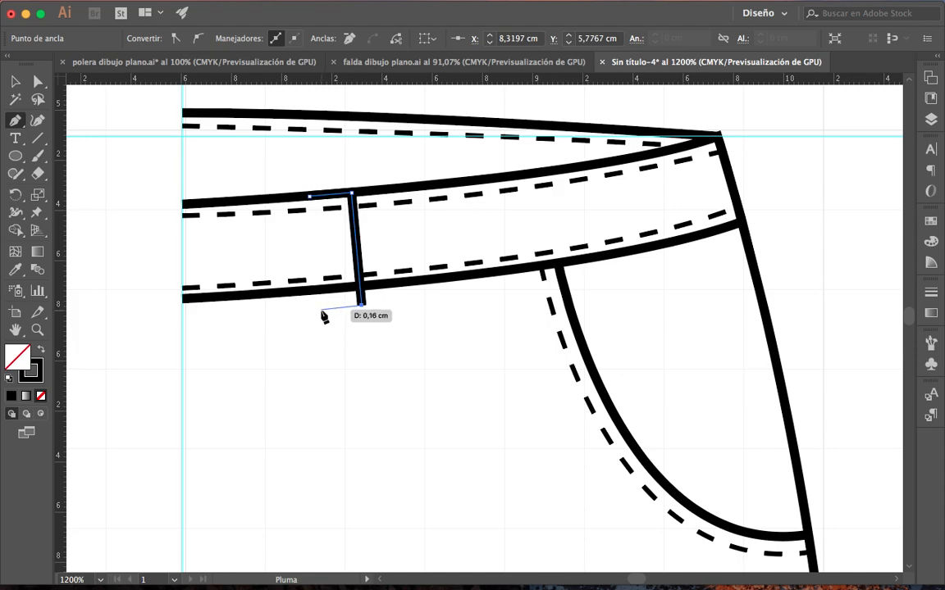
click(319, 311)
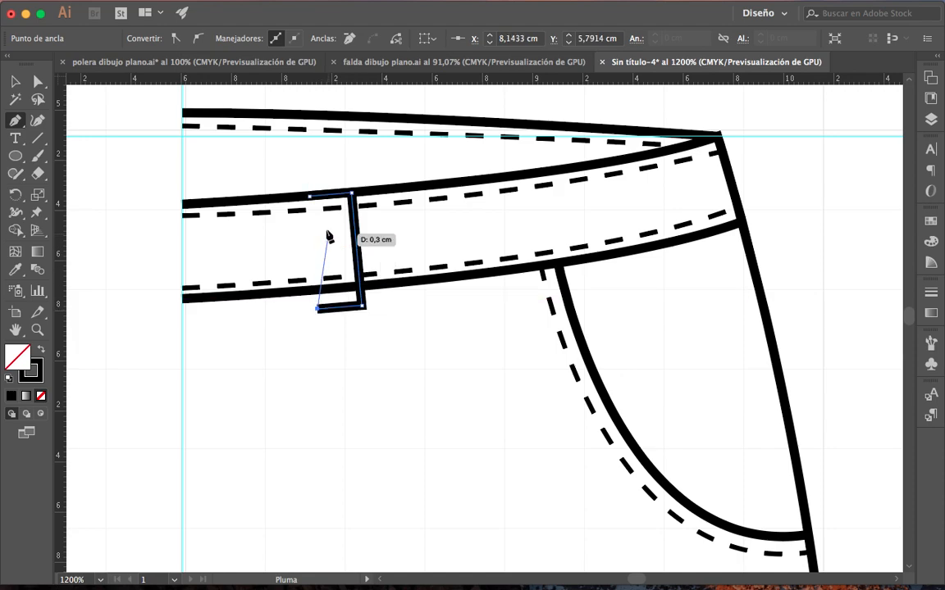
click(310, 197)
click(14, 81)
click(379, 419)
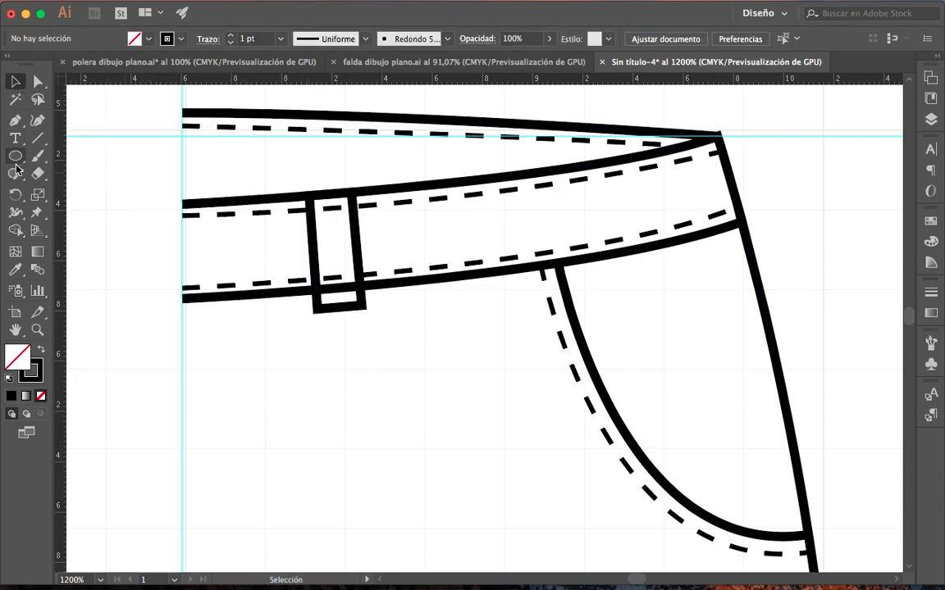
Step: Draw a narrow rectangle as a second belt loop and rotate it upright across the waistband above the pocket's inner end
drag(15, 156, 100, 160)
mouse_move(428, 371)
mouse_down()
mouse_move(502, 411)
mouse_move(558, 419)
mouse_up()
key(v)
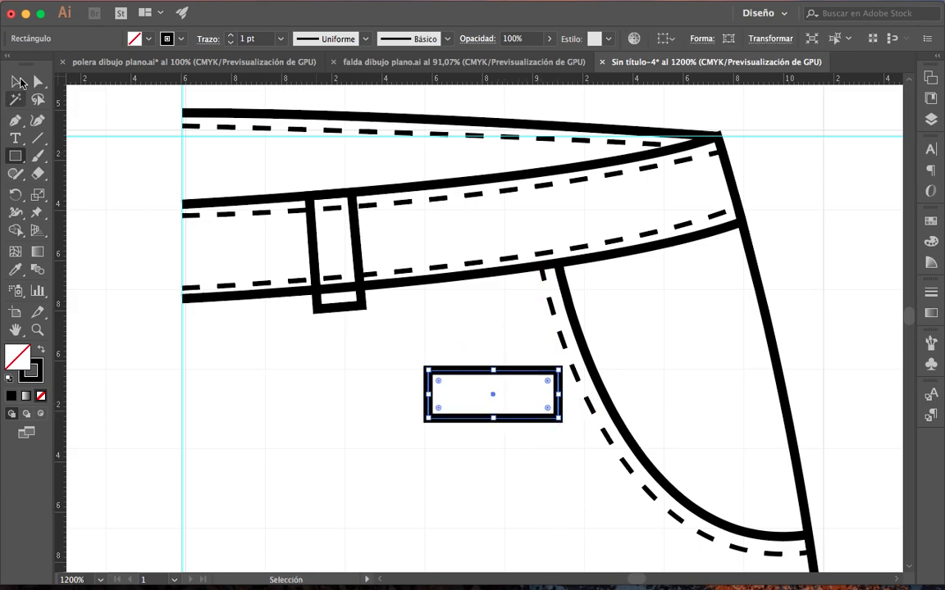
drag(508, 375, 573, 195)
drag(629, 187, 601, 295)
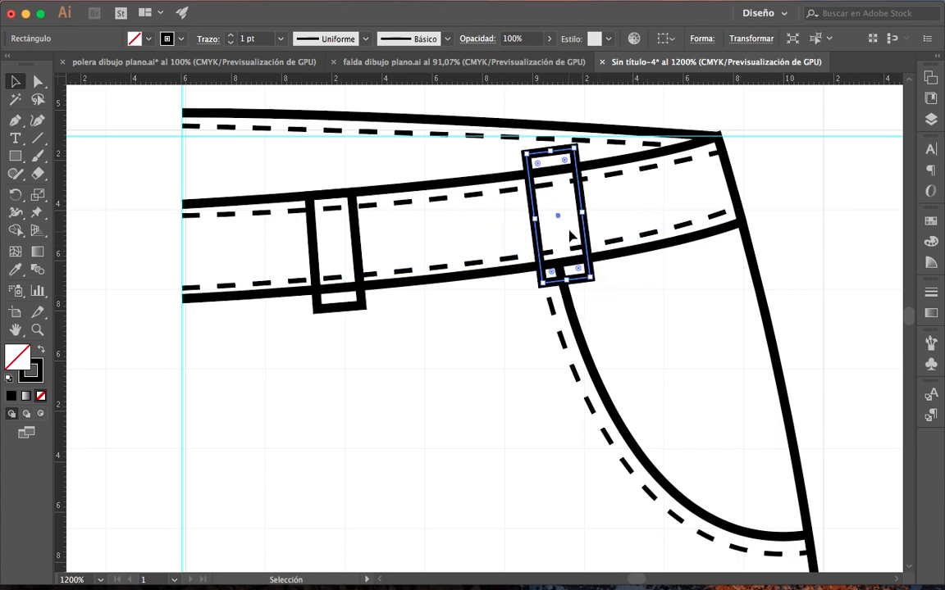
Step: Replace the rotated rectangle with a copy of the front belt loop, tilted to follow the waistband just outside the pocket's inner end
drag(582, 228, 611, 249)
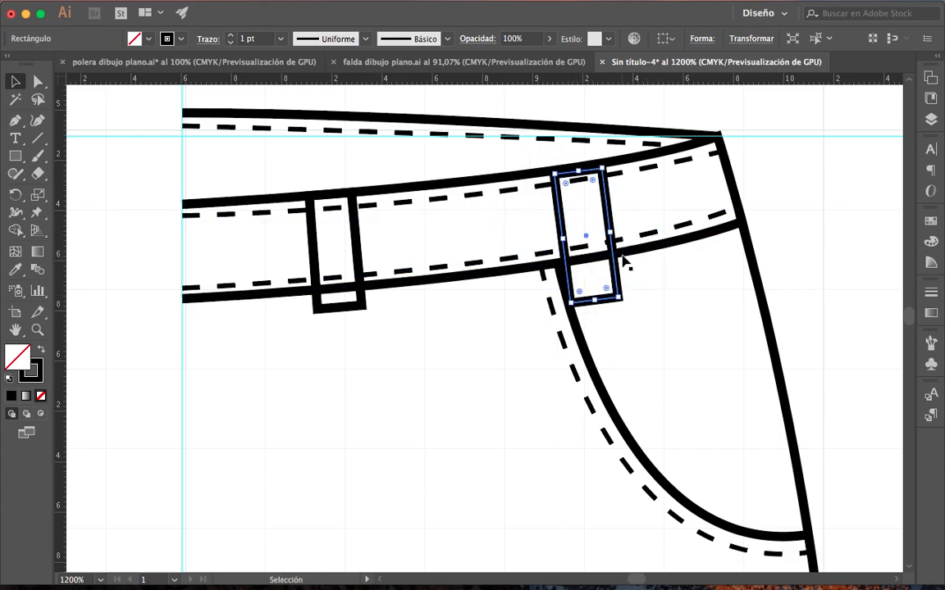
key(Delete)
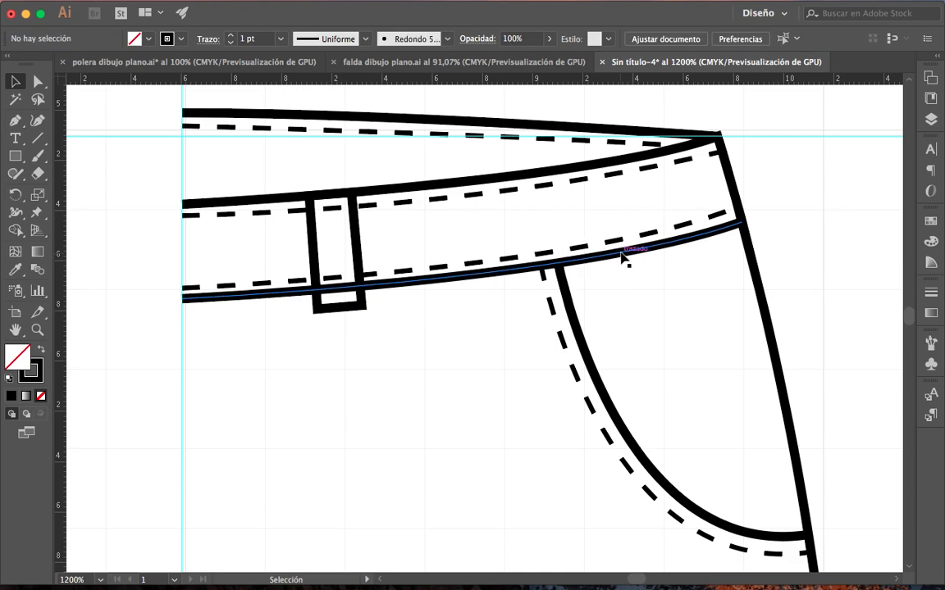
click(360, 250)
drag(360, 250, 613, 223)
drag(614, 287, 616, 283)
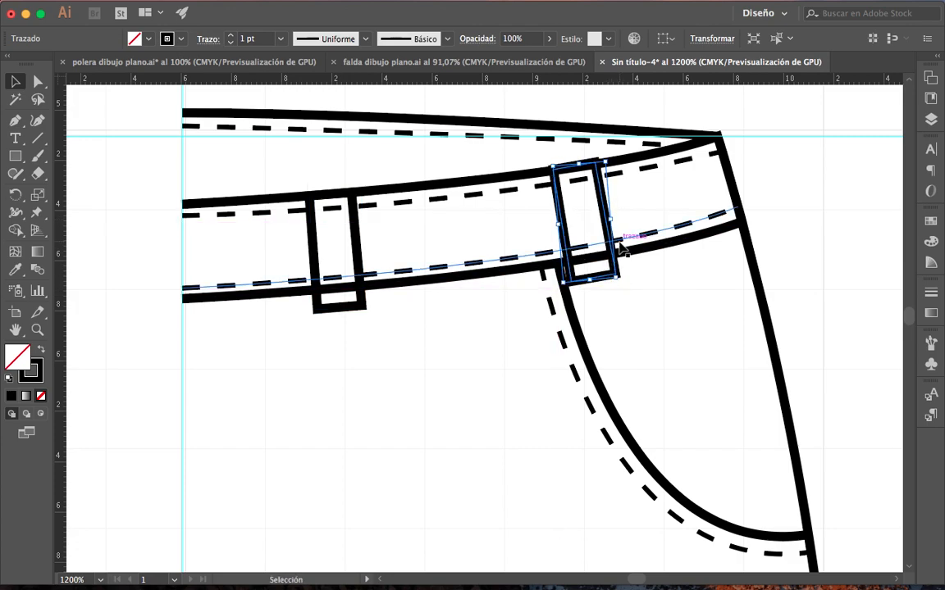
drag(602, 243, 656, 238)
click(693, 280)
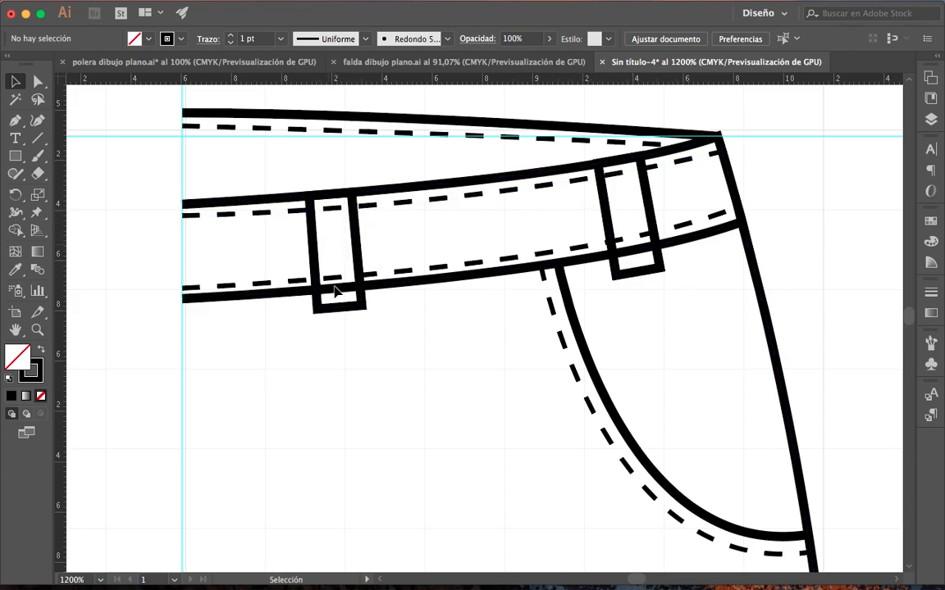
Step: Give both belt loops a white fill and a black stroke so they cover the waistband lines behind them
click(357, 240)
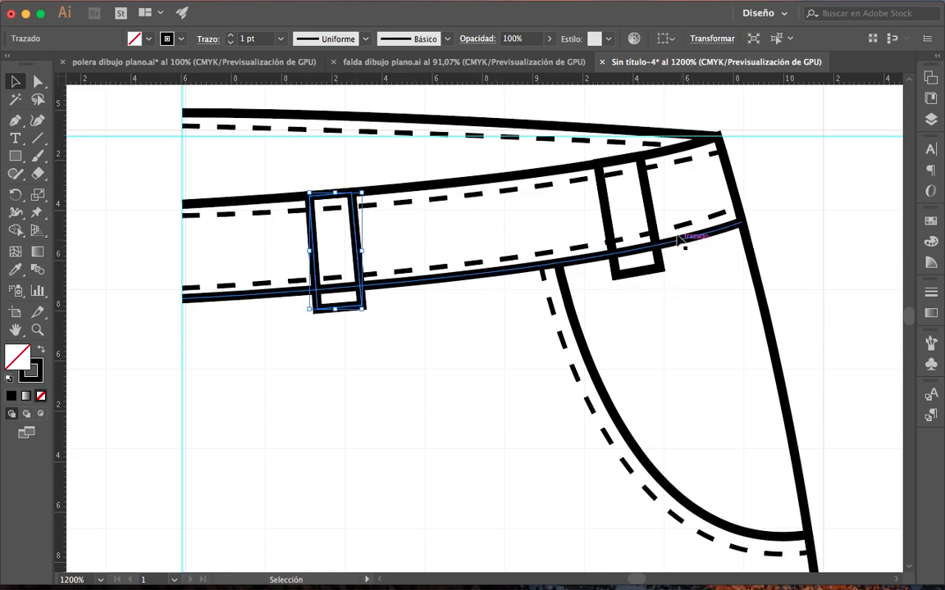
shift+click(654, 220)
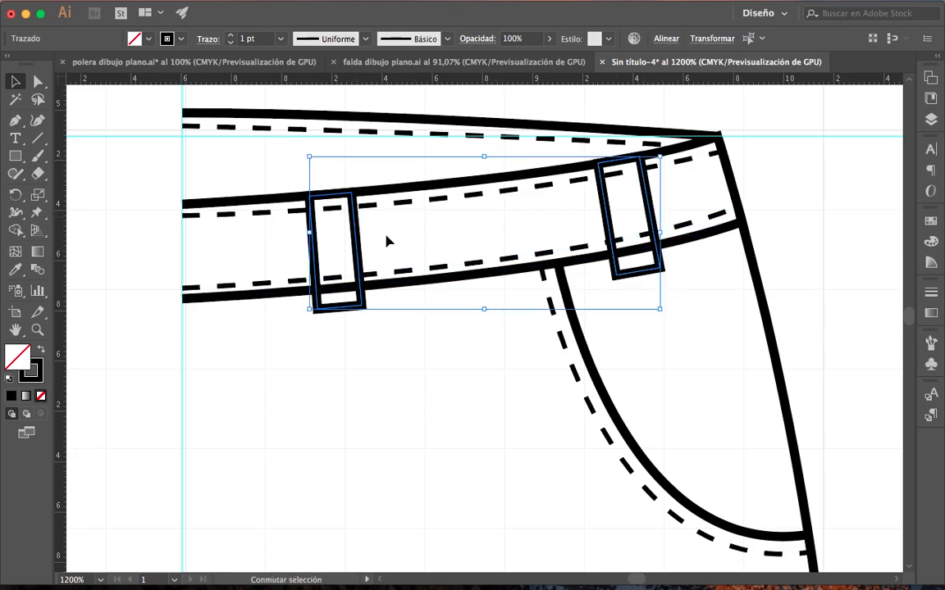
click(8, 379)
click(299, 482)
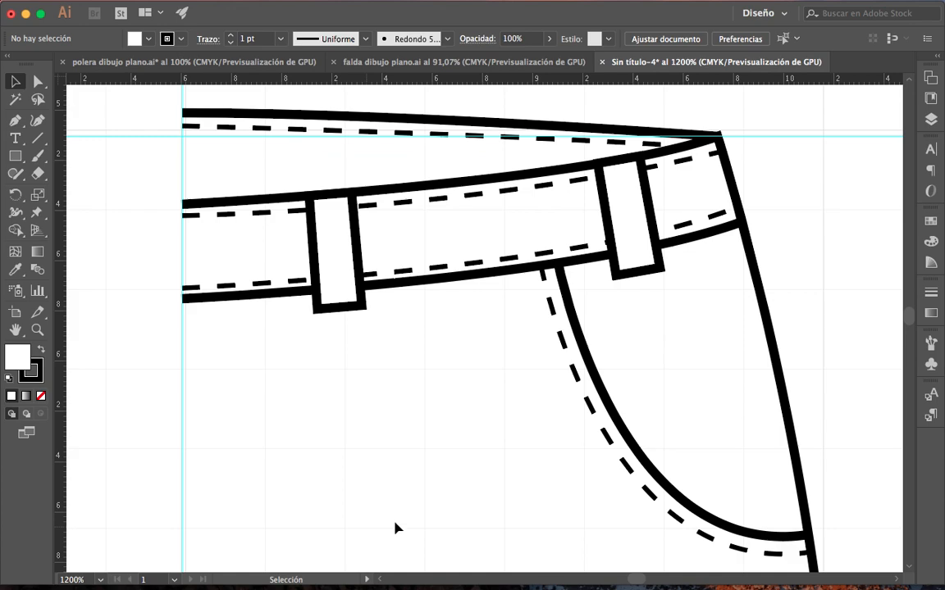
Step: Draw a line along the inner edge of the front belt loop and apply the waistband's dashed stitch style to it
click(14, 122)
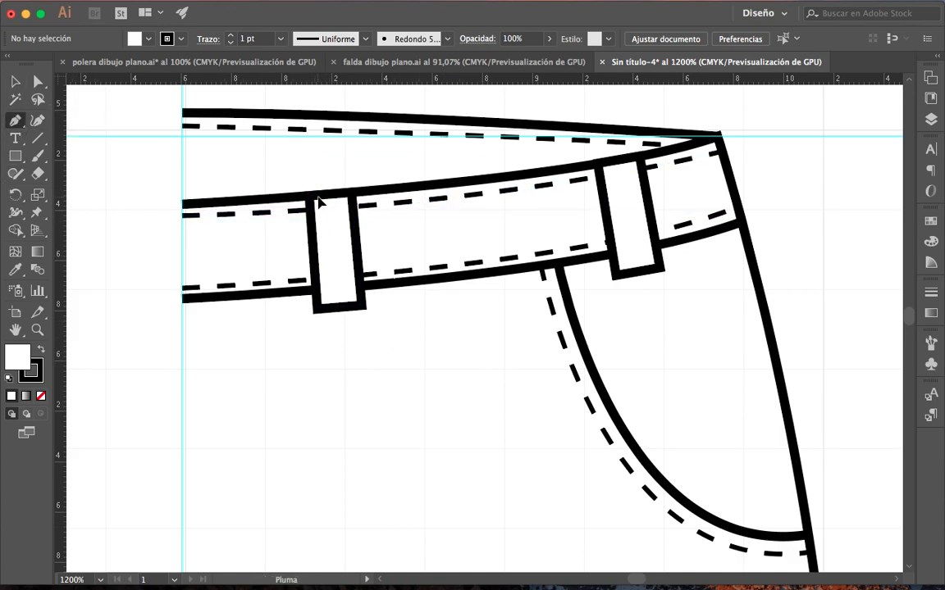
click(319, 198)
click(325, 308)
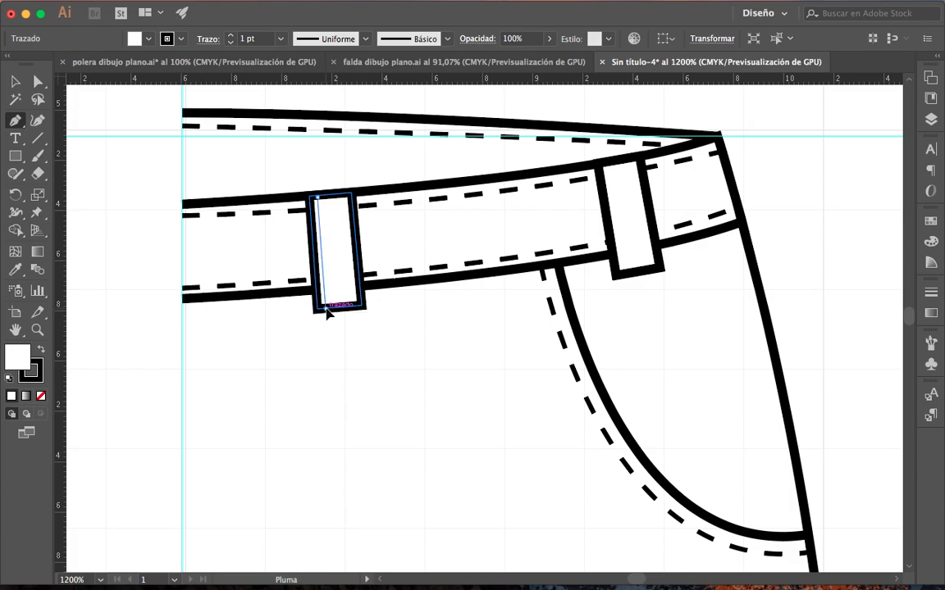
key(v)
click(17, 273)
click(410, 197)
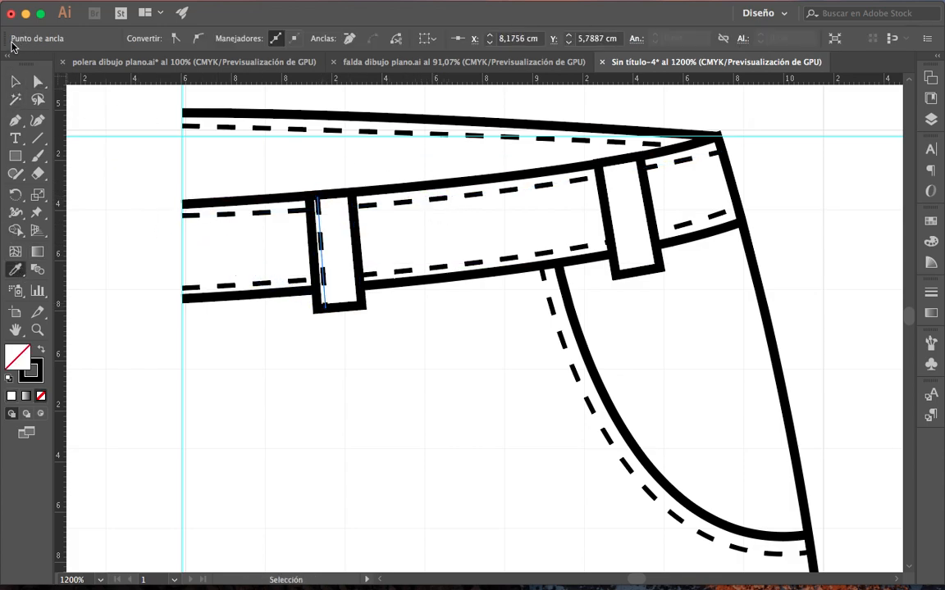
click(15, 81)
click(389, 357)
Step: Align the front loop's stitch line parallel to the loop's side, from about X 8.15, Y 5.34 to X 8.18, Y 5.79 cm
drag(327, 280, 327, 281)
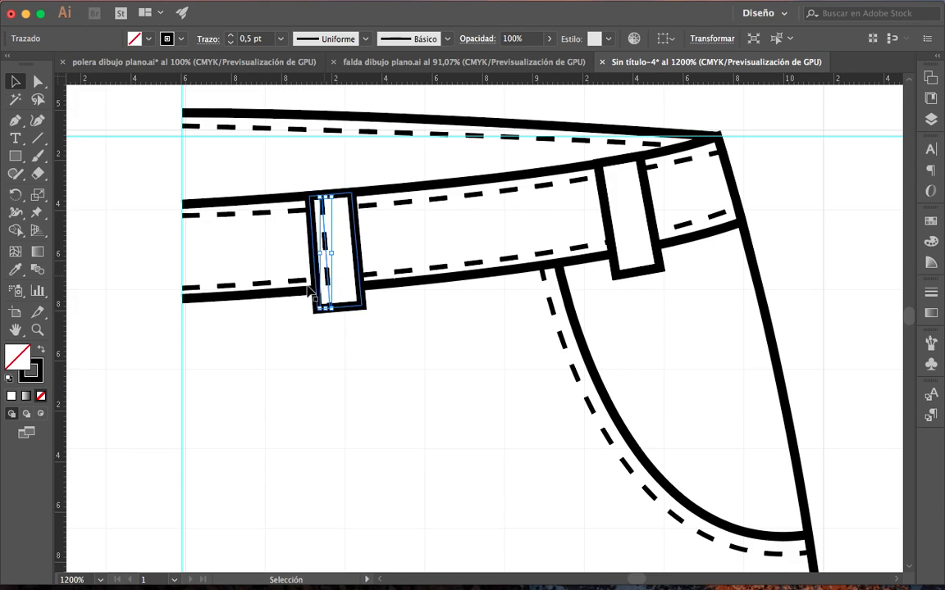
click(37, 329)
click(369, 281)
click(435, 383)
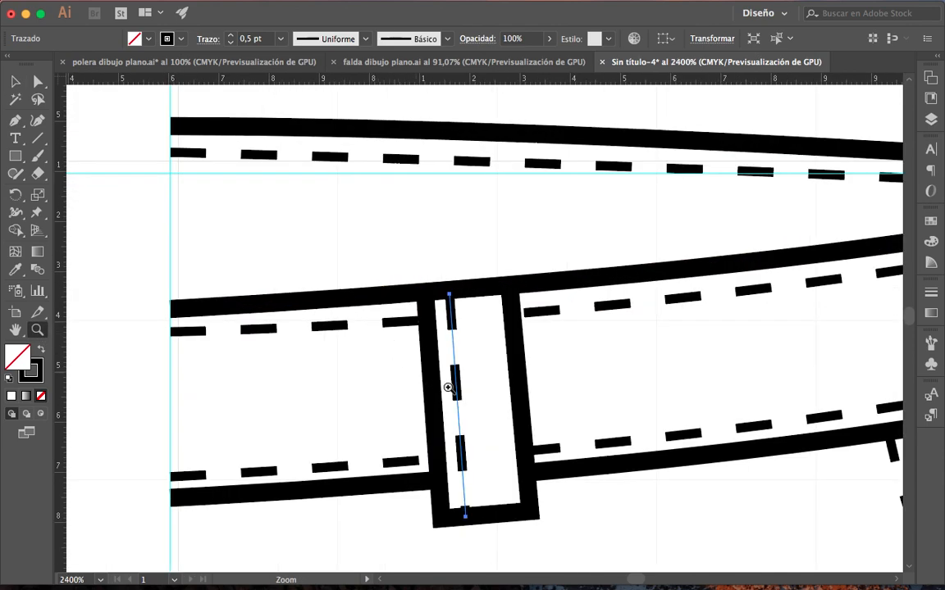
drag(435, 383, 381, 337)
key(a)
drag(359, 246, 353, 246)
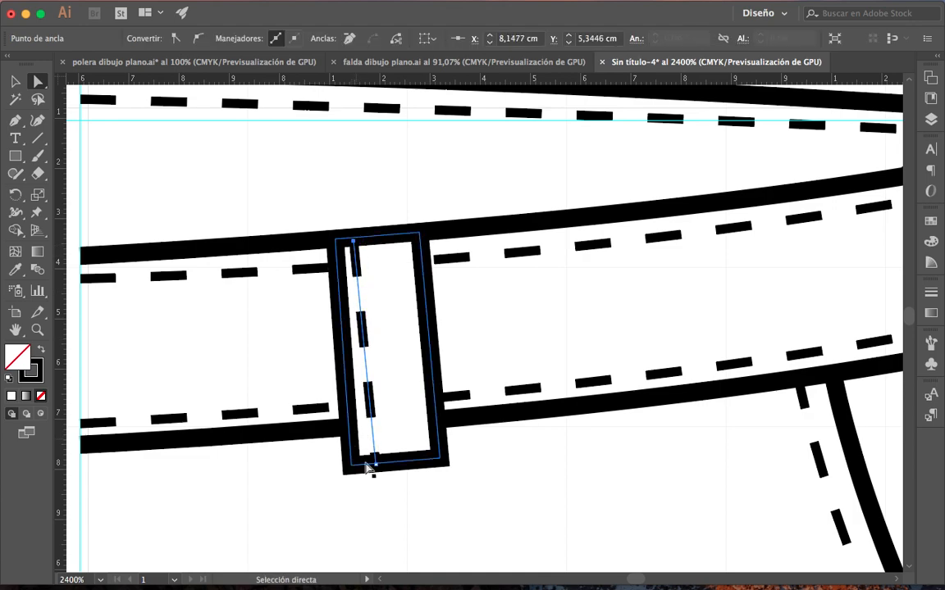
drag(373, 470, 370, 467)
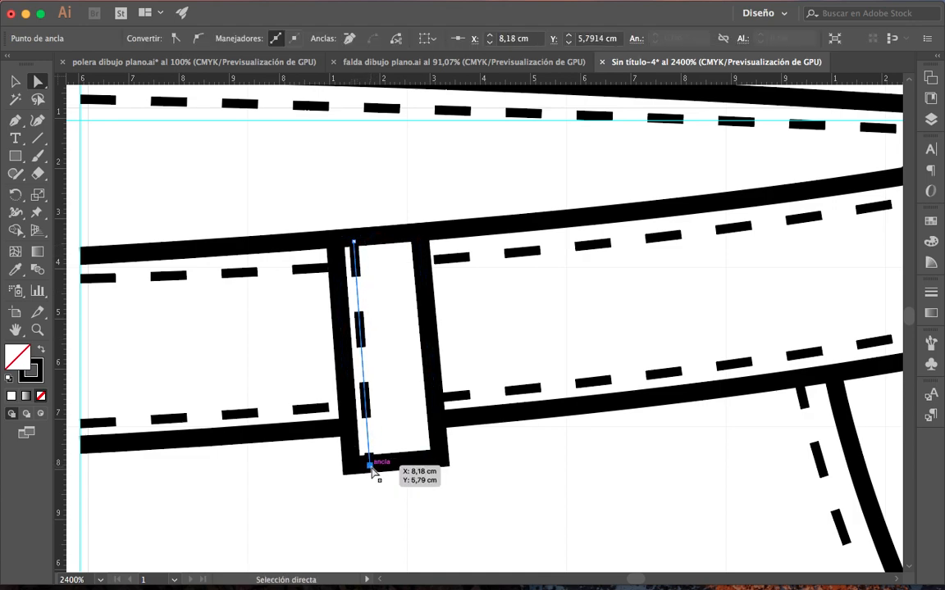
Step: Copy the dashed stitch line to the front loop's opposite side and adjust both ends to run parallel to that edge
click(15, 81)
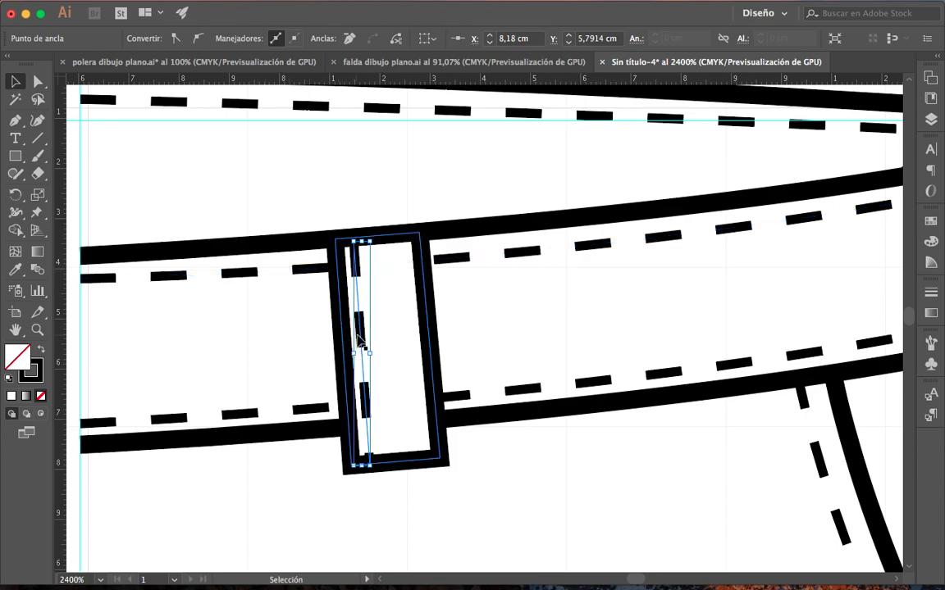
drag(360, 339, 411, 341)
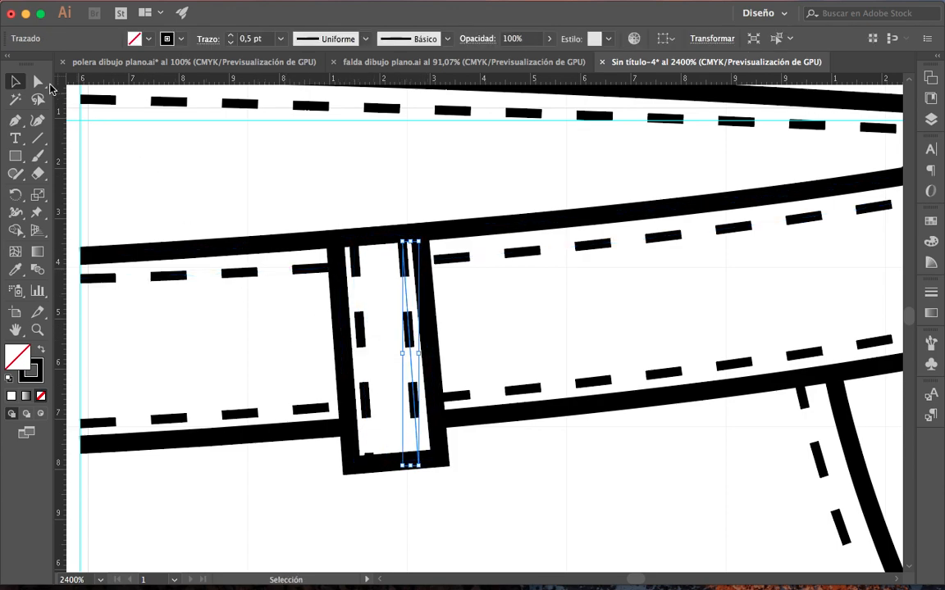
key(a)
drag(425, 469, 429, 464)
drag(405, 239, 401, 238)
click(526, 494)
Step: Draw two dashed stitch lines along the long sides of the second belt loop, ending at about X 9.37 and X 9.48 cm
drag(674, 533, 263, 484)
click(15, 119)
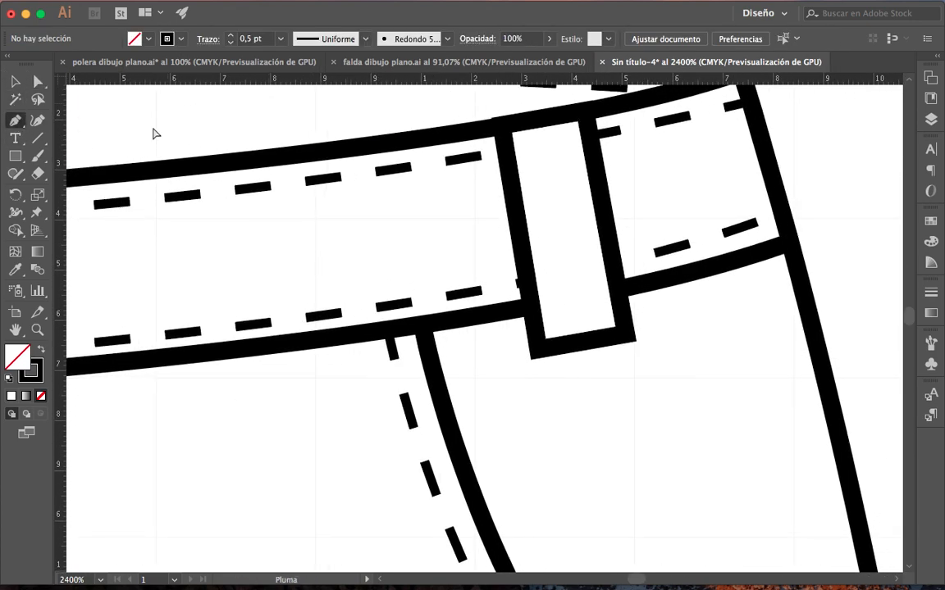
click(518, 130)
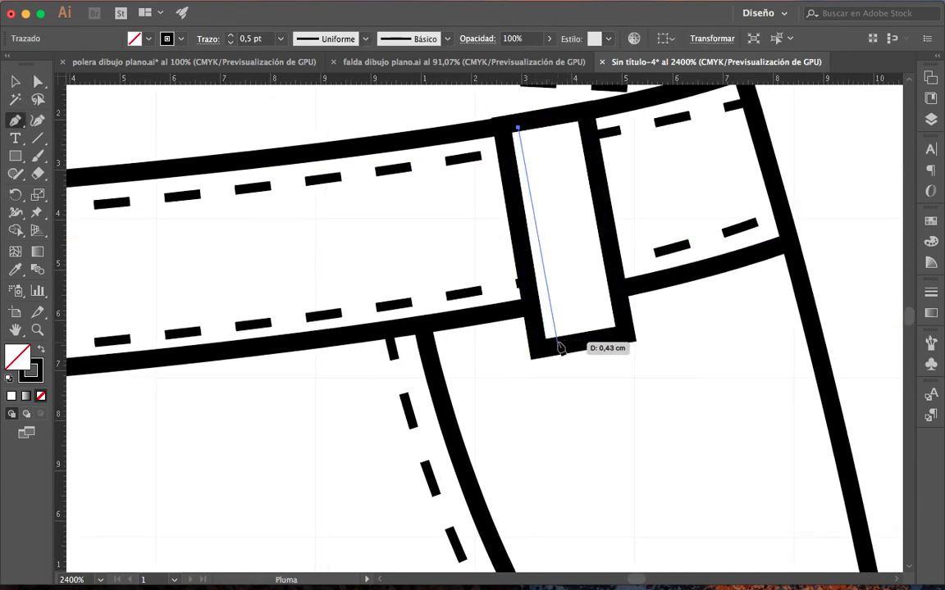
click(555, 346)
click(15, 81)
click(14, 122)
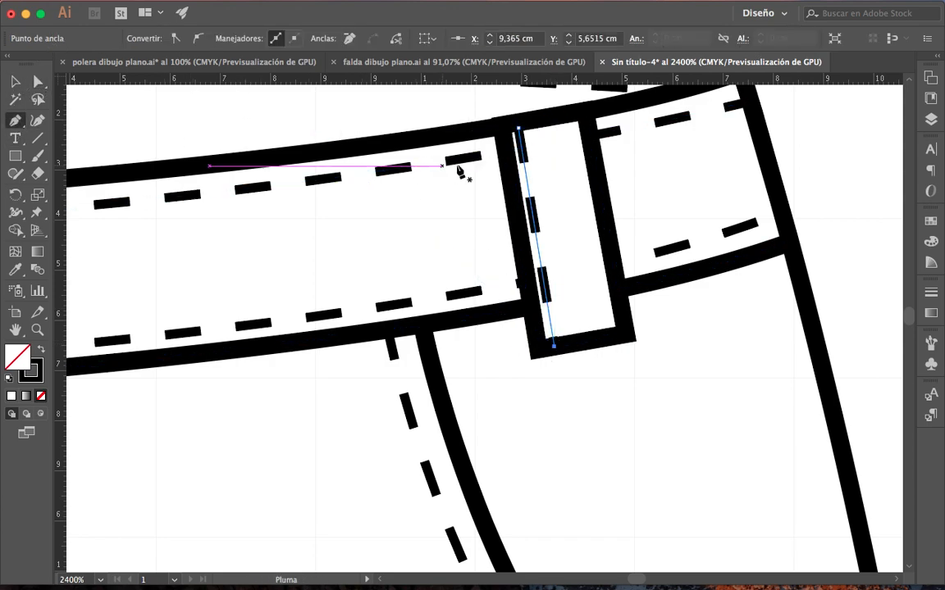
click(566, 117)
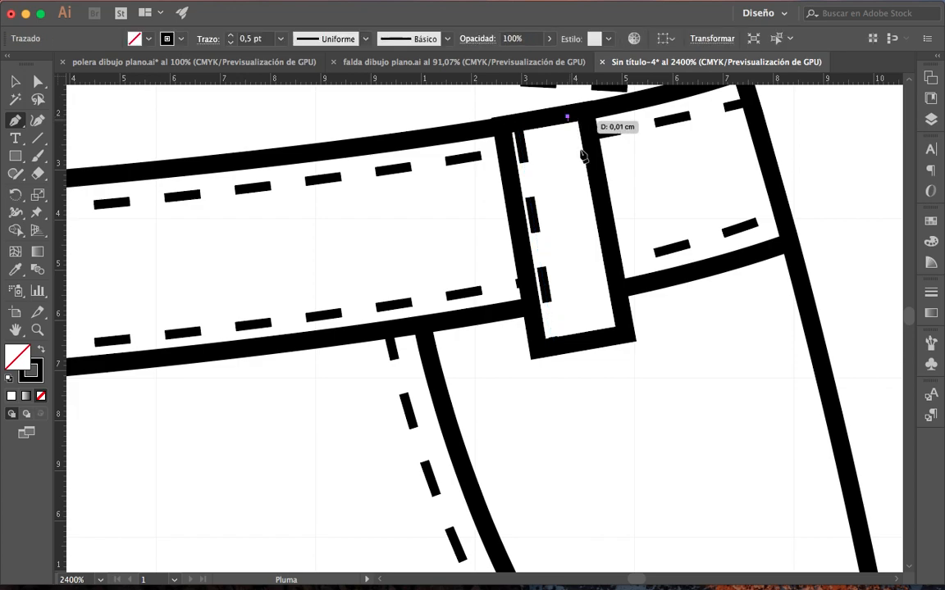
click(610, 336)
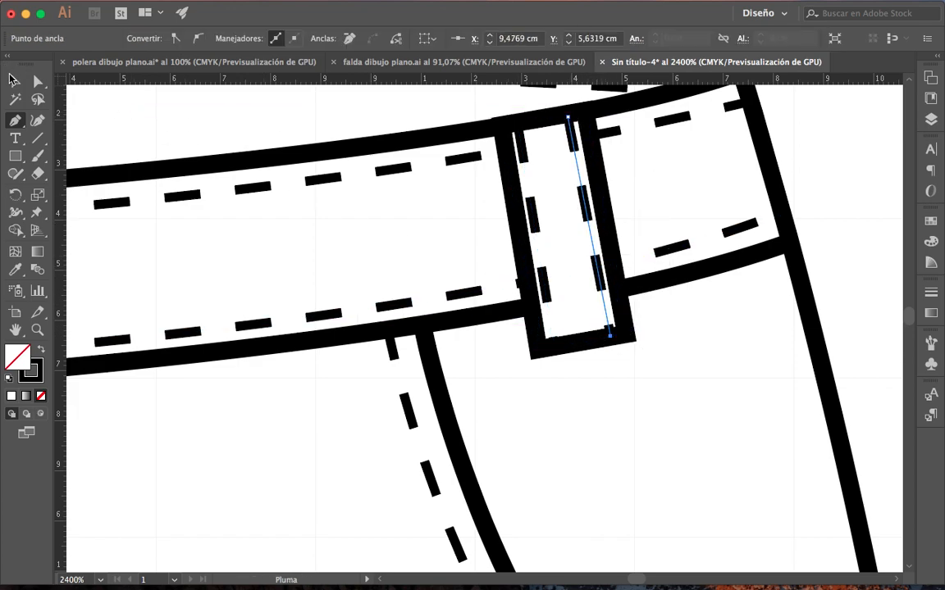
Step: Group the complete trouser half, including the outline, waistband, pocket, belt loops and hem stitching
click(37, 330)
alt+click(319, 343)
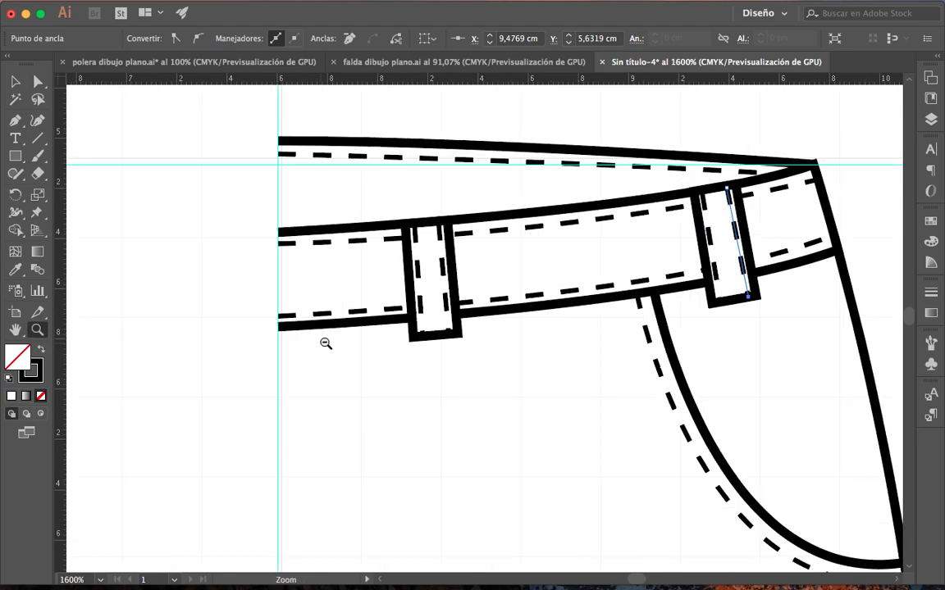
alt+click(323, 344)
drag(442, 367, 296, 259)
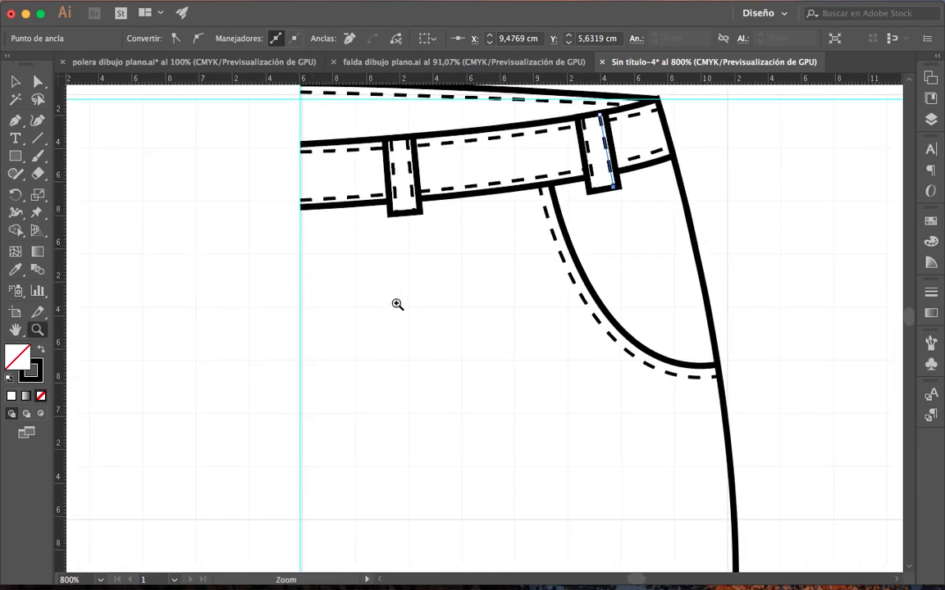
alt+click(534, 361)
alt+click(533, 359)
alt+click(531, 359)
drag(448, 328, 455, 220)
alt+click(435, 266)
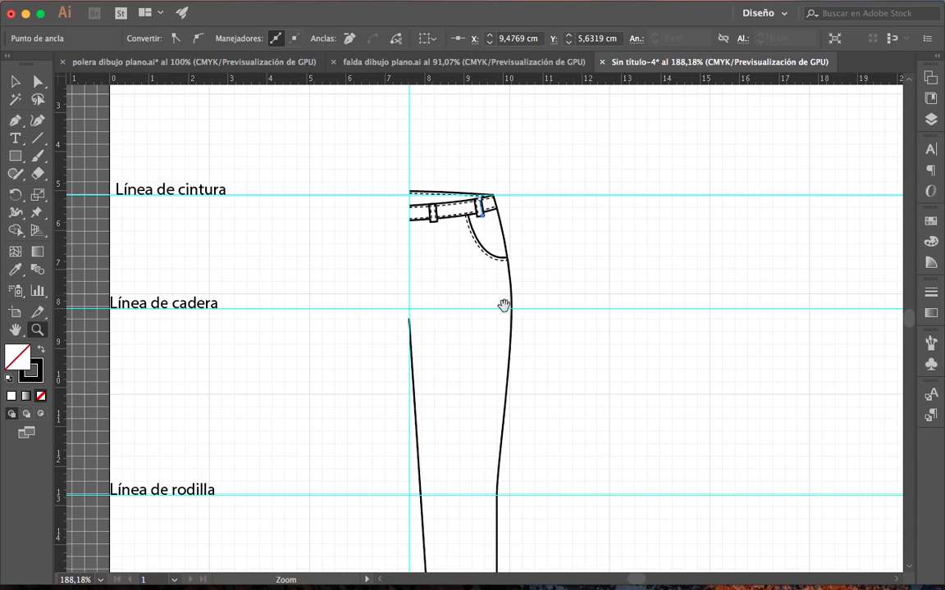
drag(504, 306, 516, 232)
alt+click(487, 247)
scroll(495, 253, down, 5)
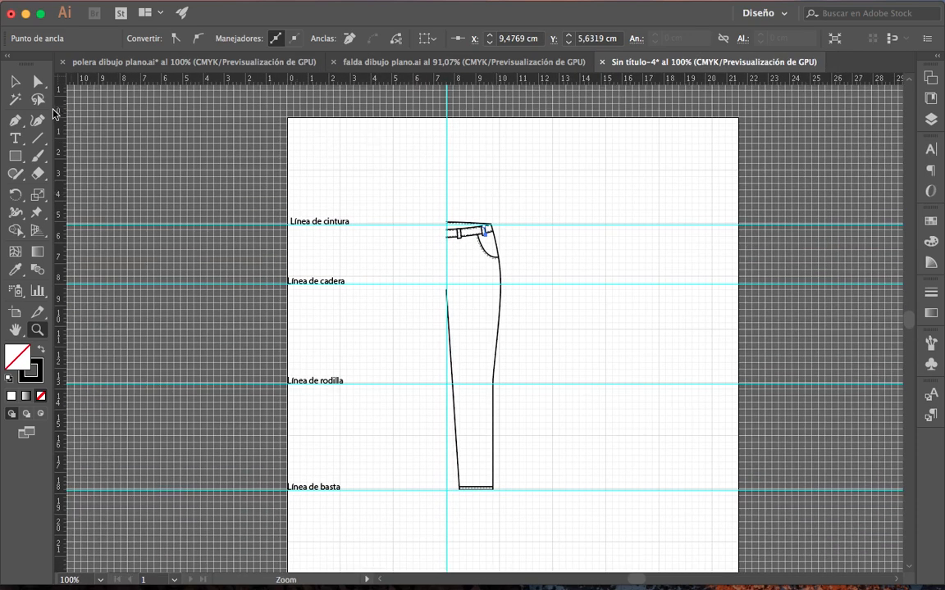
key(v)
drag(418, 200, 424, 229)
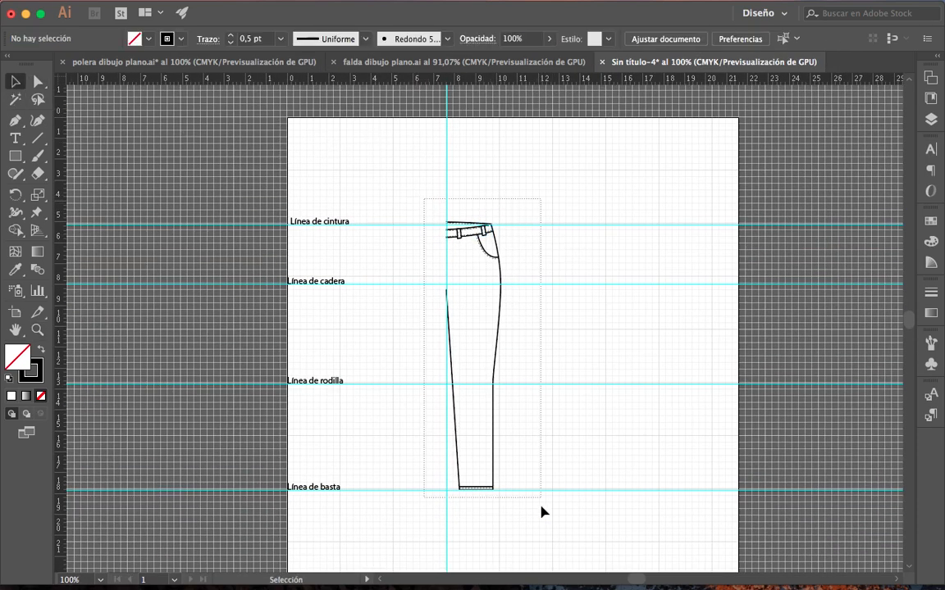
drag(541, 504, 548, 524)
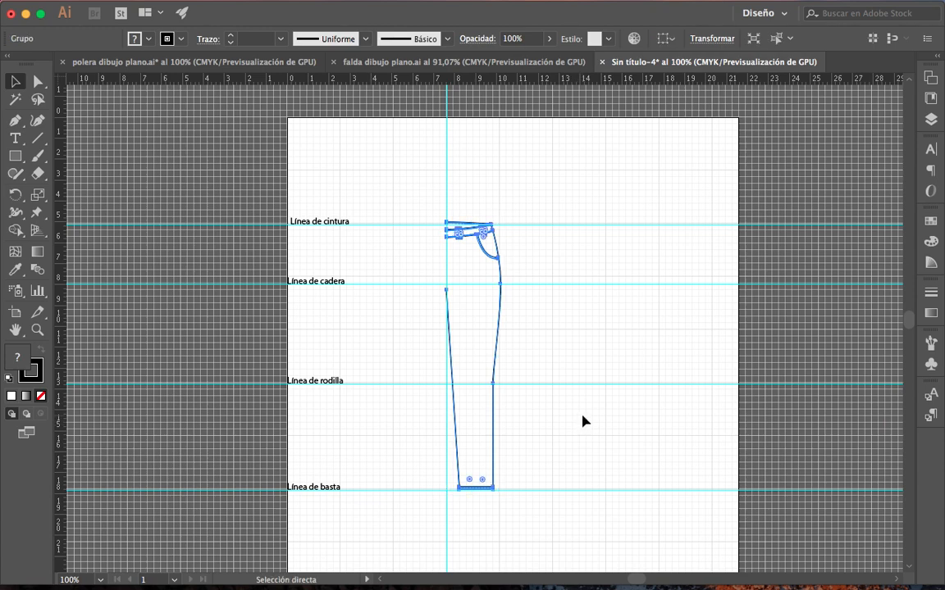
click(537, 246)
Step: Try reflecting the grouped trouser half across the vertical axis without making a copy, and undo the reflection
right_click(537, 246)
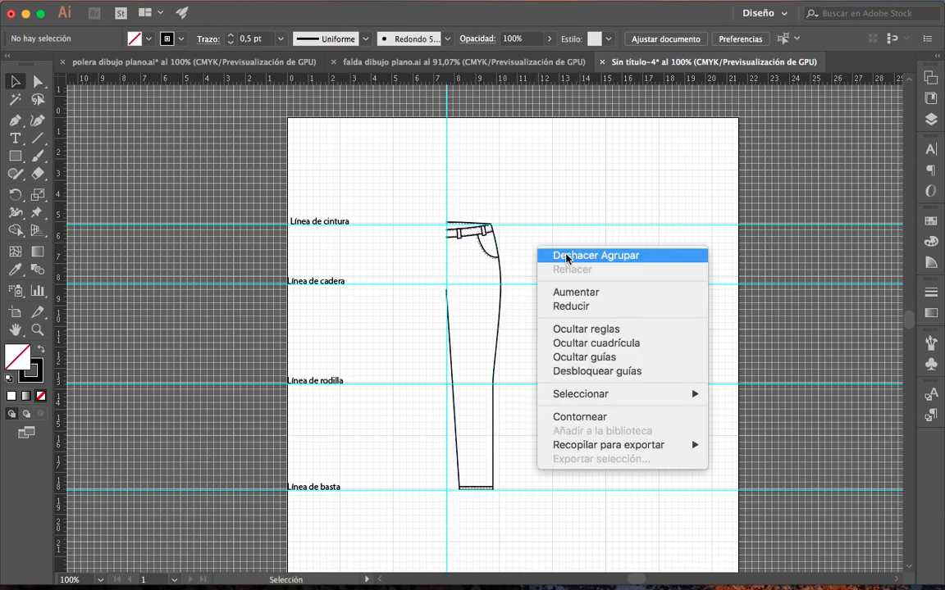
click(544, 209)
click(498, 255)
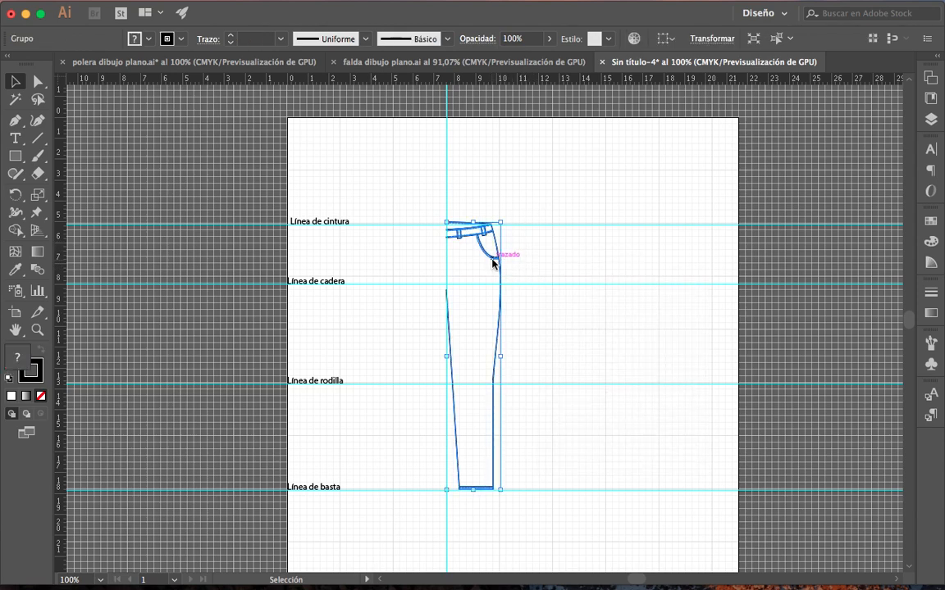
right_click(494, 262)
mouse_move(551, 420)
mouse_move(574, 407)
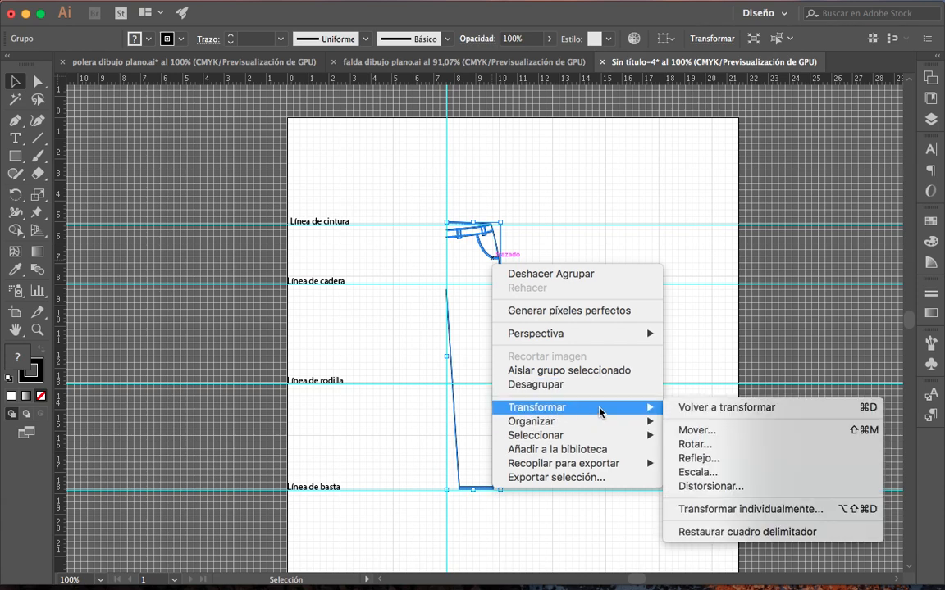
click(693, 456)
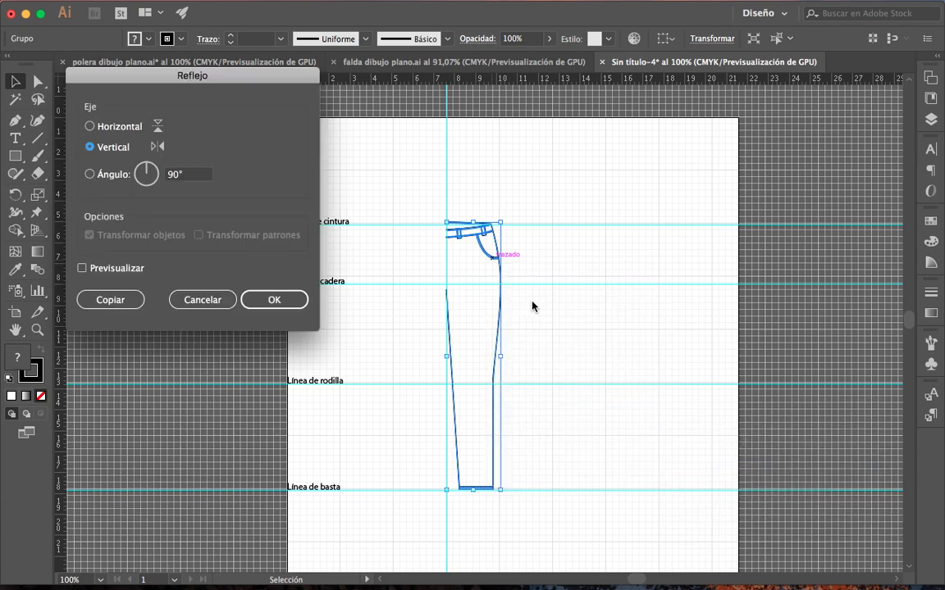
click(283, 297)
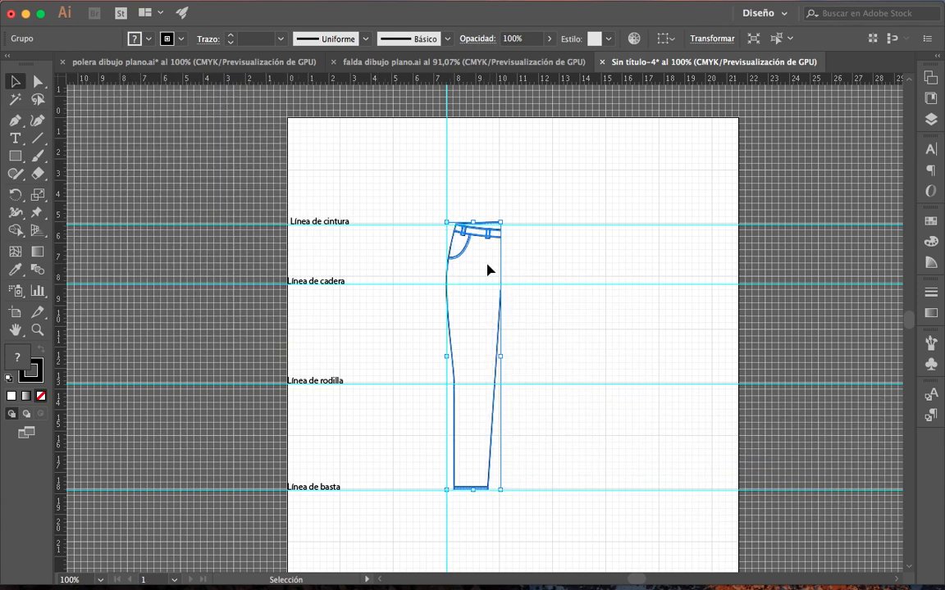
click(539, 287)
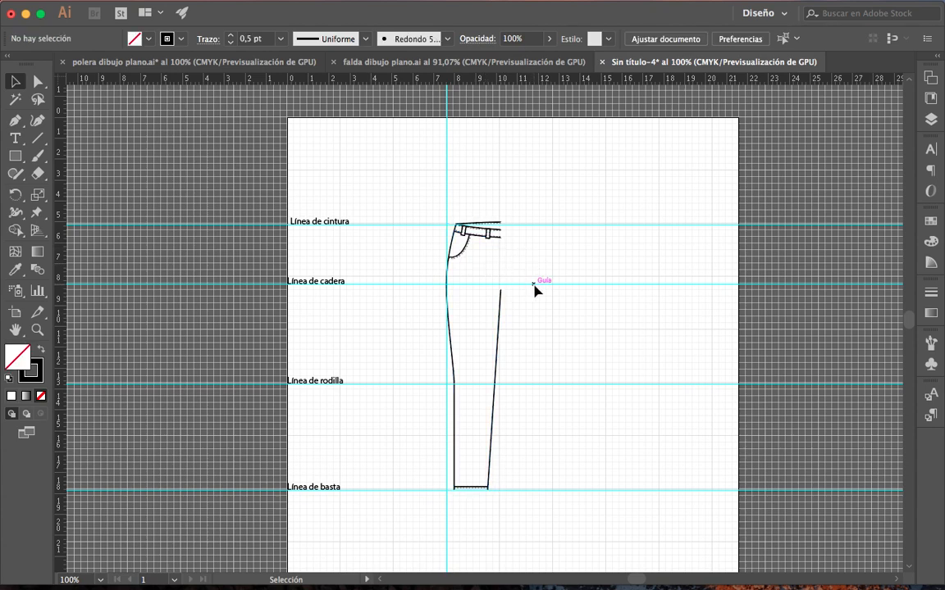
key(super+z)
click(571, 269)
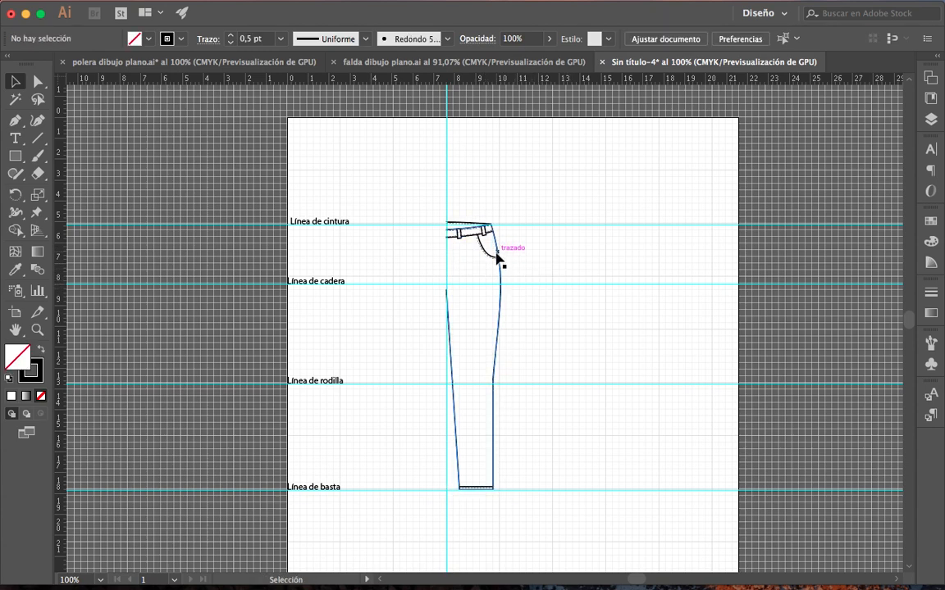
drag(499, 254, 539, 255)
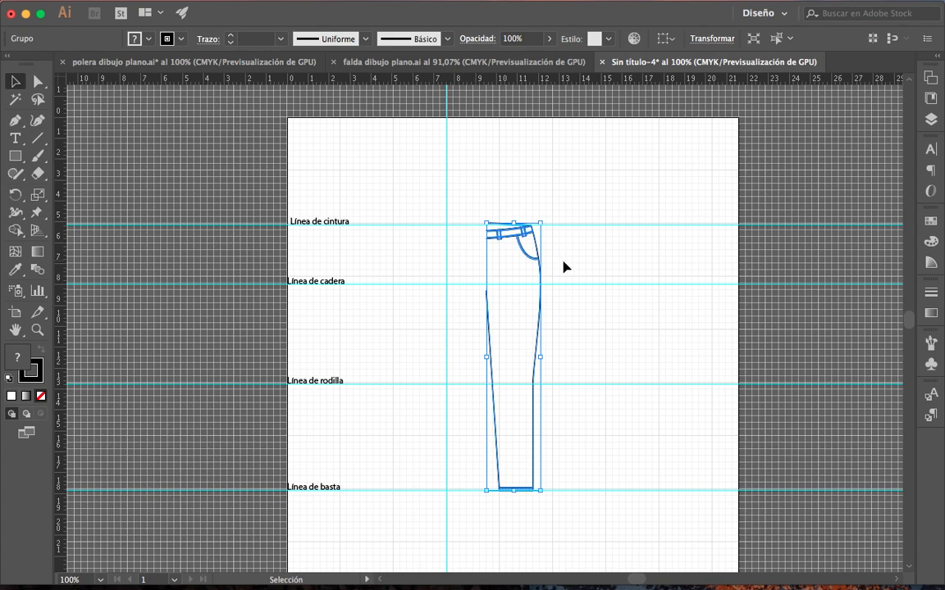
key(super+z)
Step: Copy the grouped trouser half, paste the copy in front, and reflect it across the vertical axis
click(555, 270)
click(502, 259)
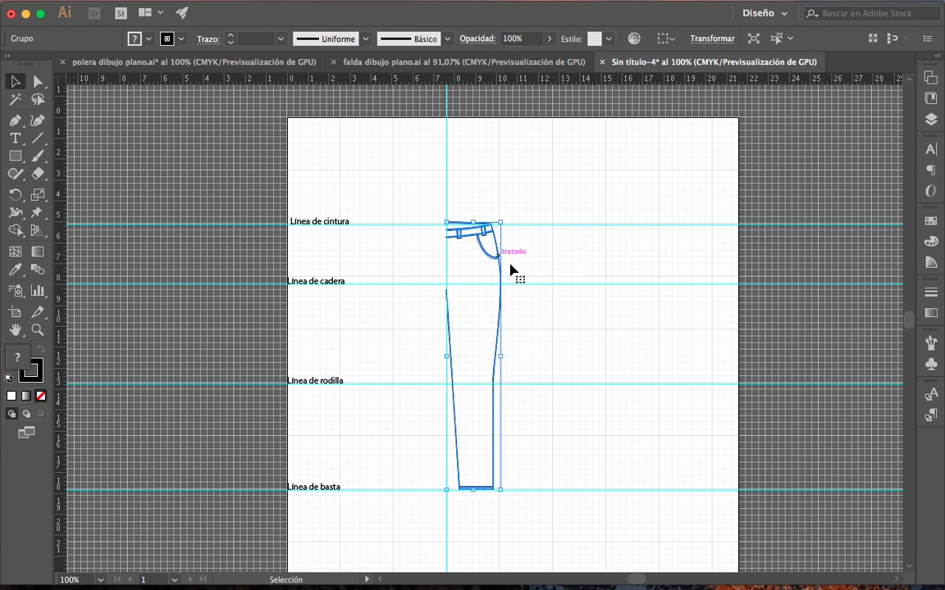
key(a)
key(v)
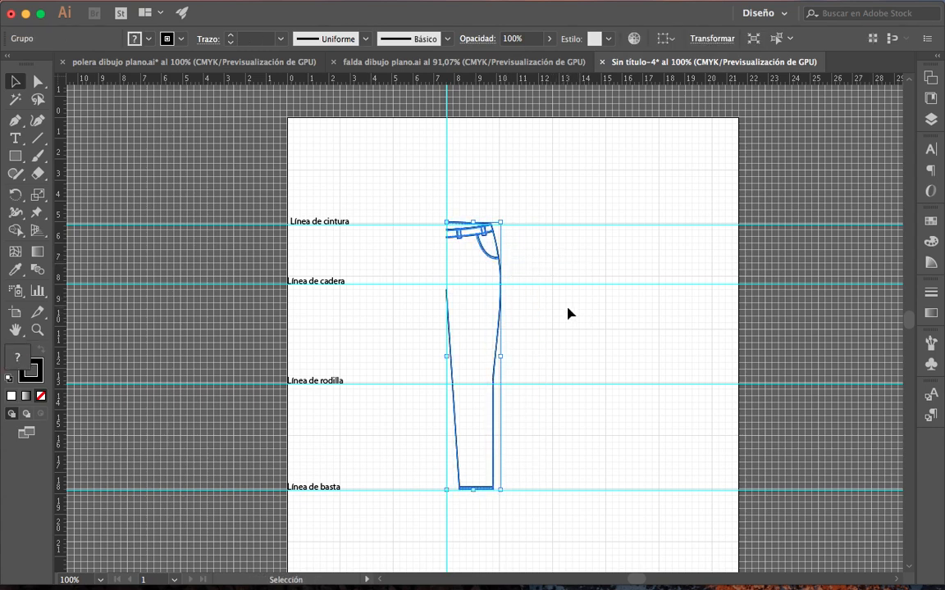
right_click(518, 272)
mouse_move(583, 413)
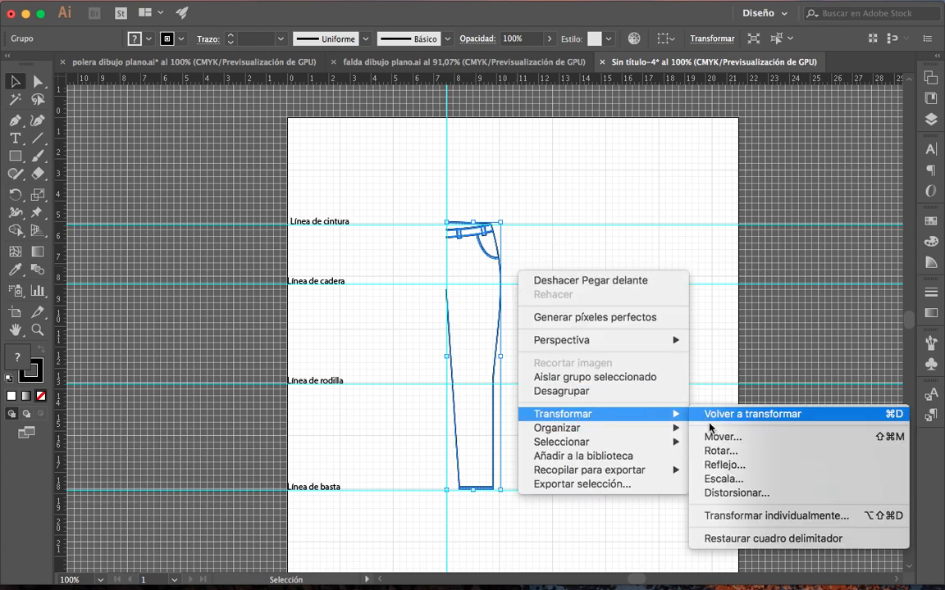
click(715, 465)
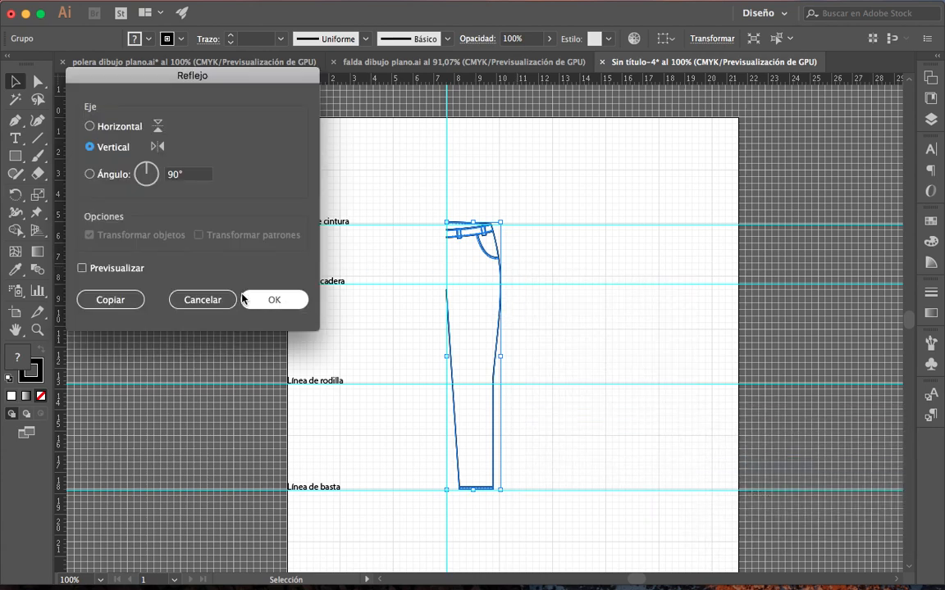
click(274, 300)
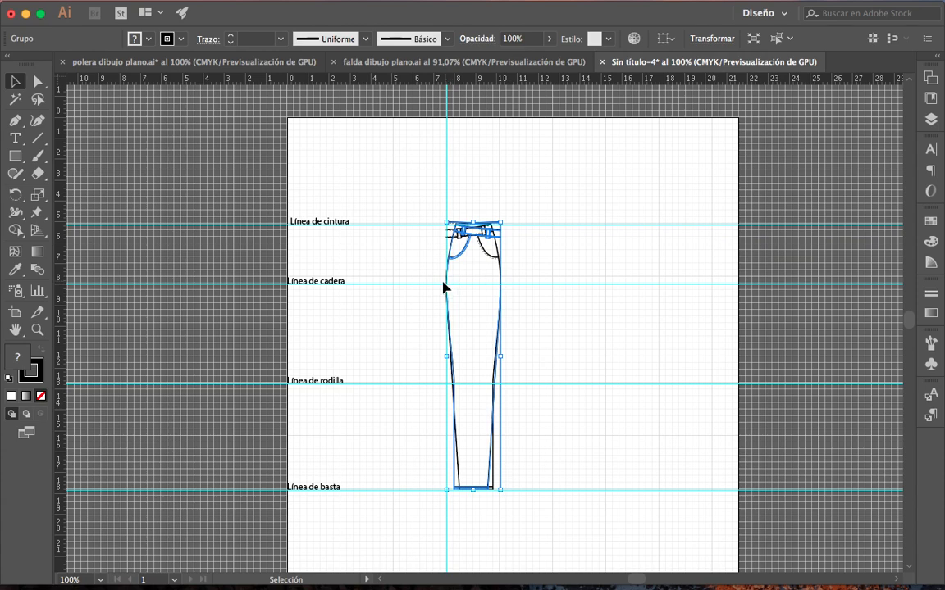
Step: Move the reflected half to the opposite side of the vertical centre guide so both waistbands meet on it, then deselect
click(37, 331)
click(424, 271)
click(554, 323)
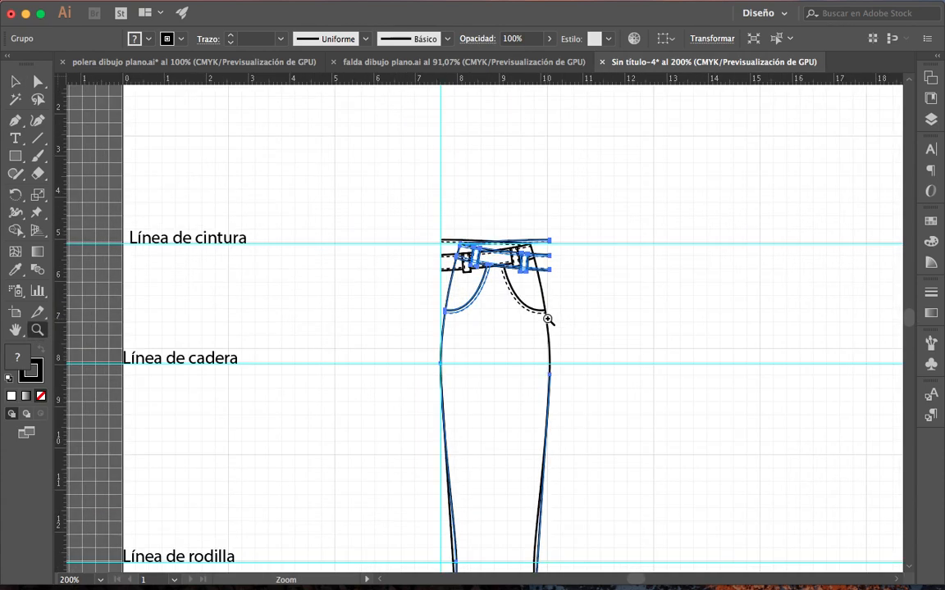
click(551, 322)
click(551, 323)
scroll(411, 351, left, 5)
scroll(411, 350, up, 1)
click(16, 83)
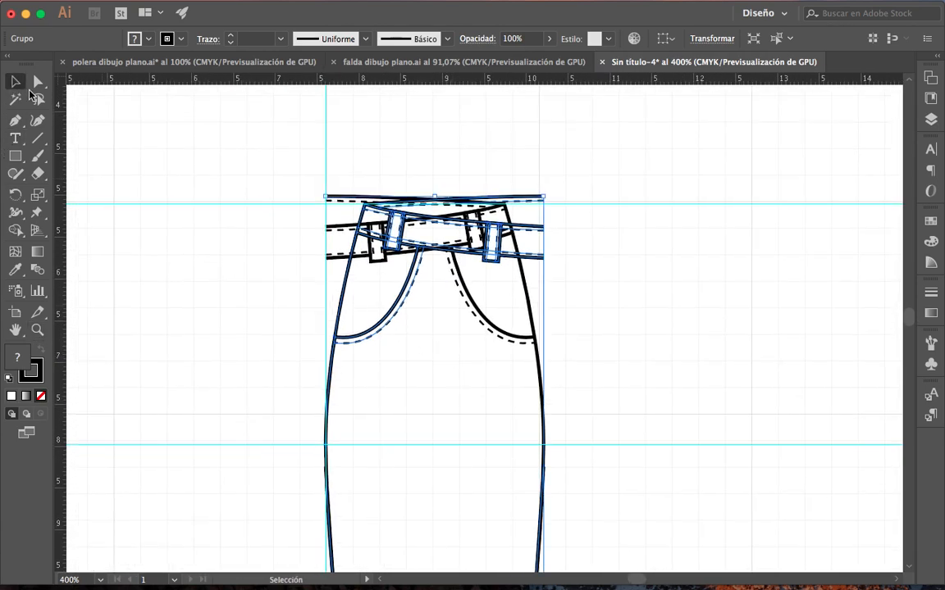
drag(331, 375, 112, 344)
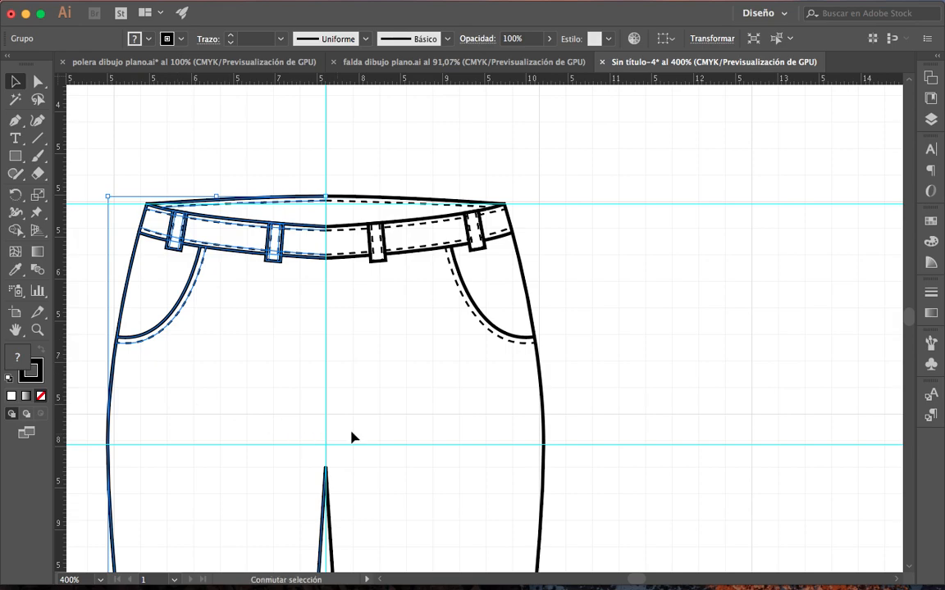
click(652, 352)
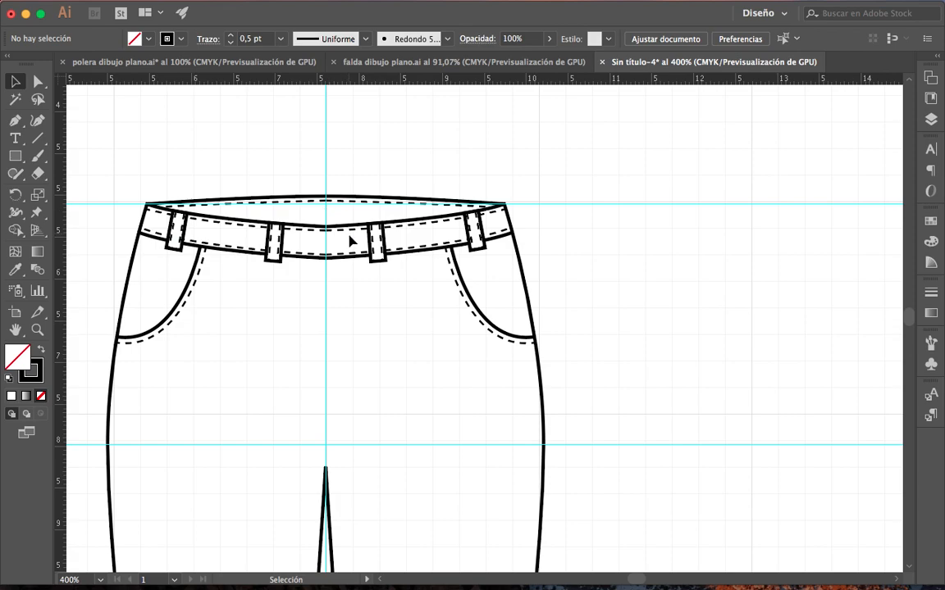
click(14, 120)
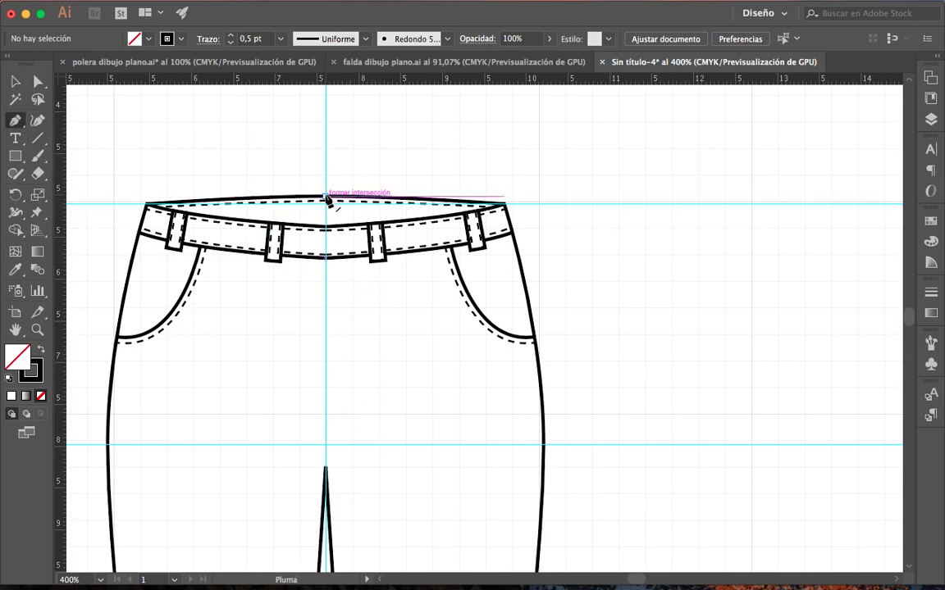
click(15, 81)
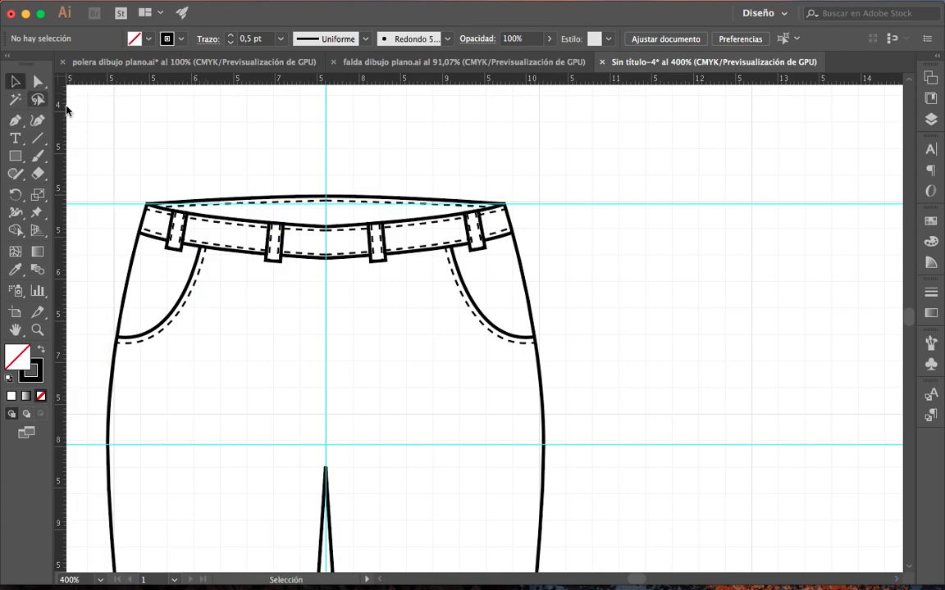
scroll(332, 356, left, 2)
scroll(332, 356, down, 1)
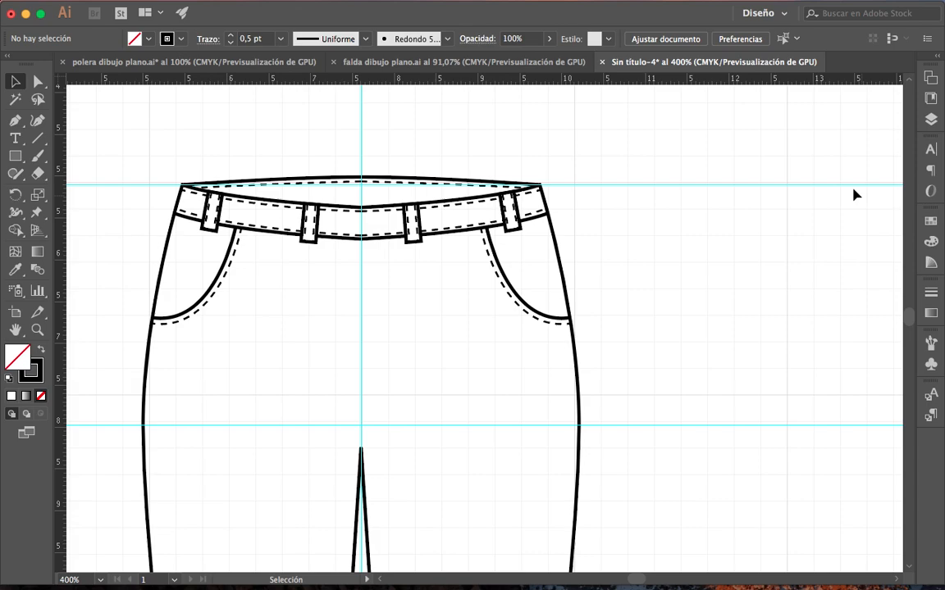
Step: Show the document's layers and expand the contents of Capa 1
click(930, 122)
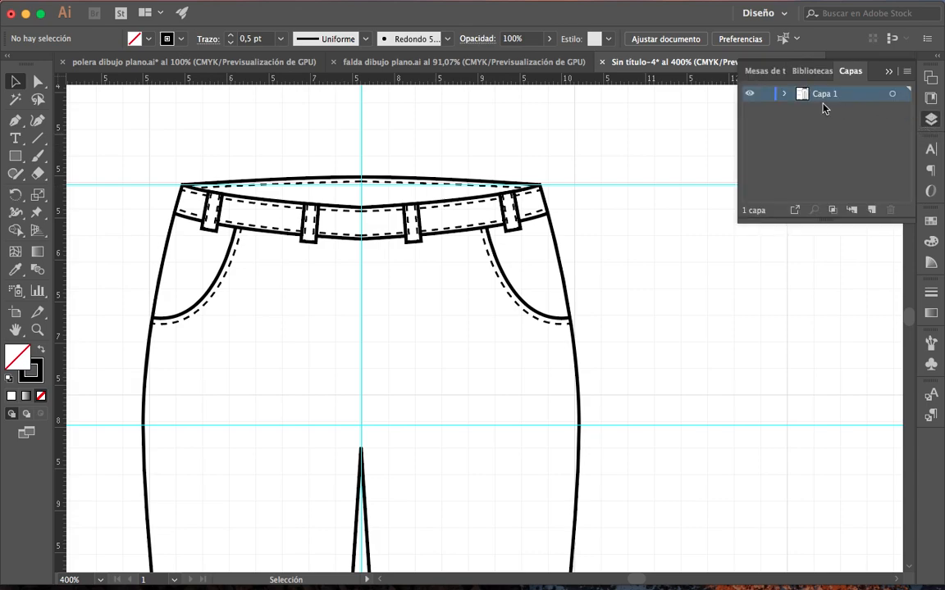
mouse_move(417, 2)
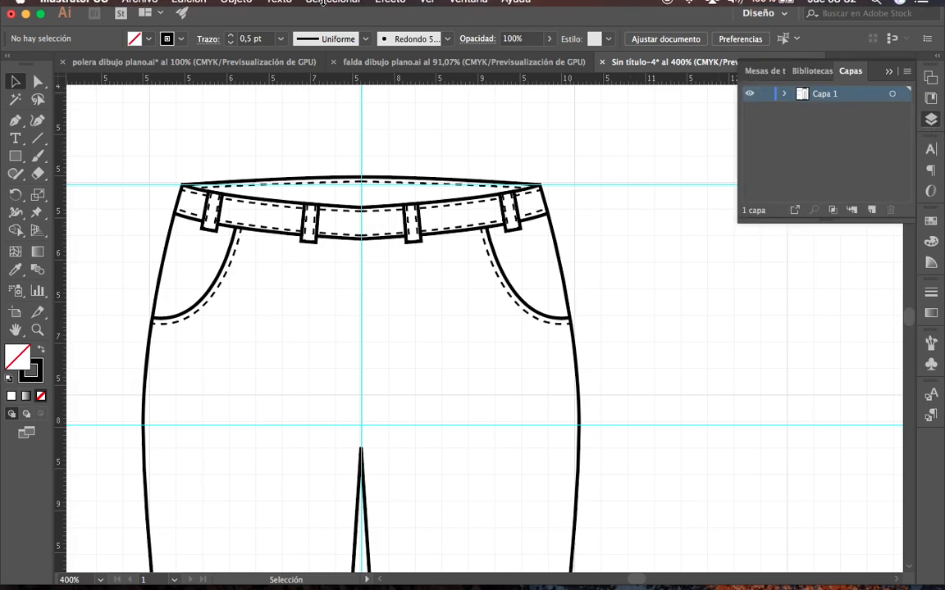
click(468, 8)
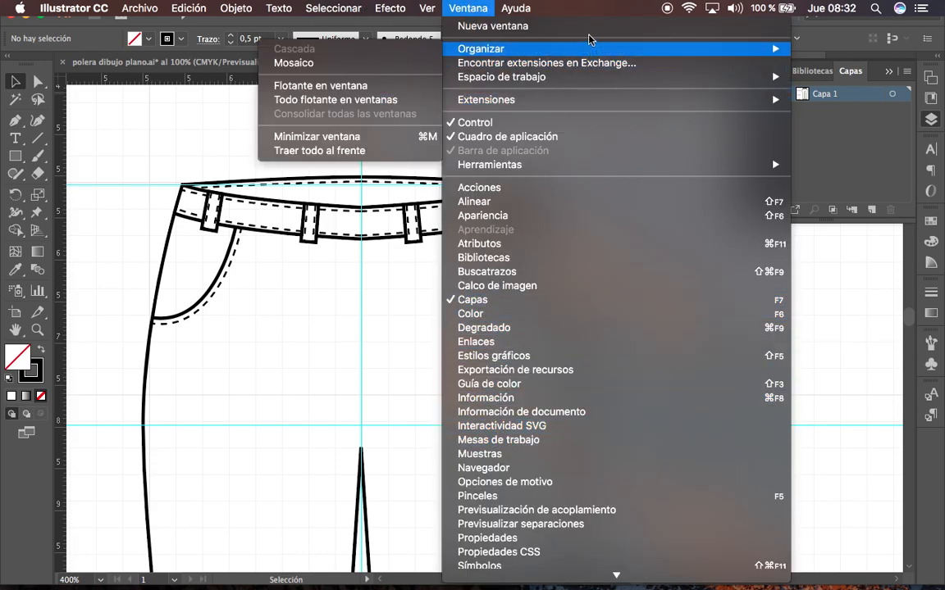
click(586, 9)
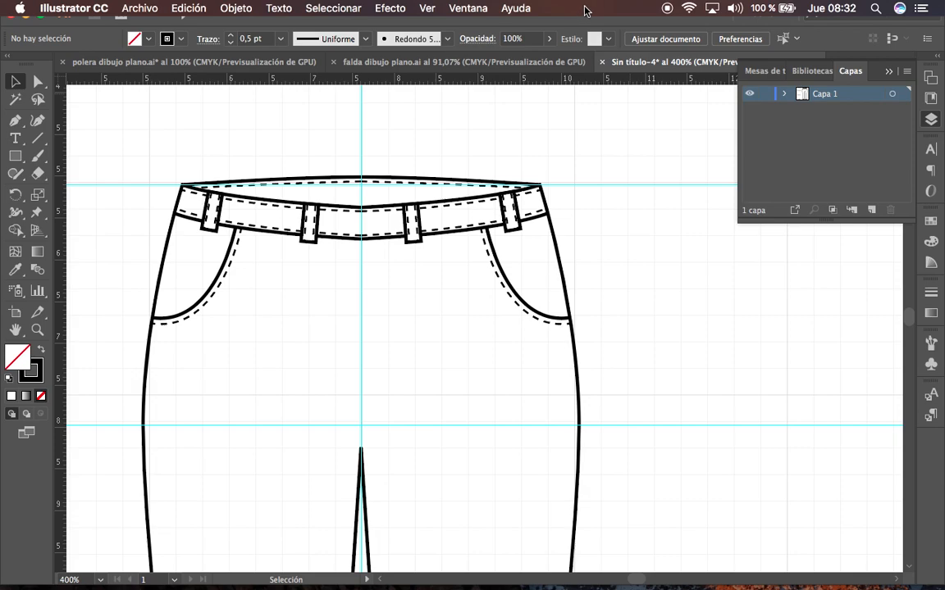
click(785, 95)
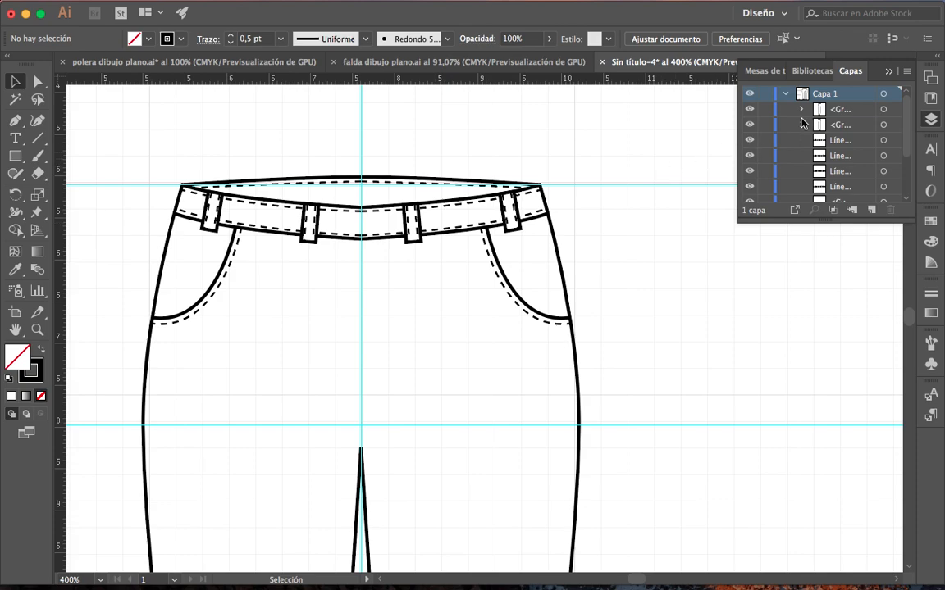
Step: Toggle the visibility of the two trouser-half groups in Capa 1 to identify which half each one holds
click(749, 125)
click(749, 125)
click(749, 109)
click(750, 125)
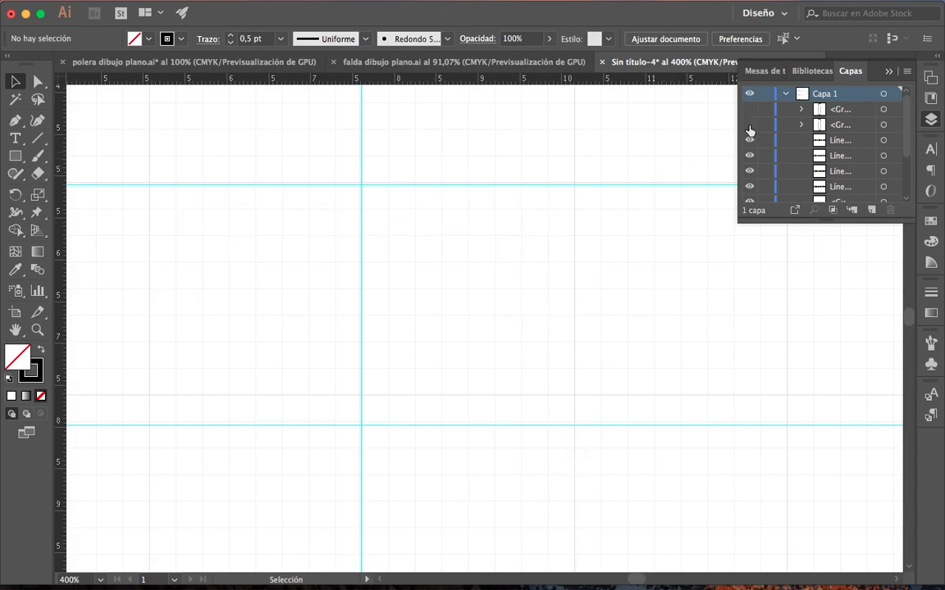
click(750, 126)
click(750, 109)
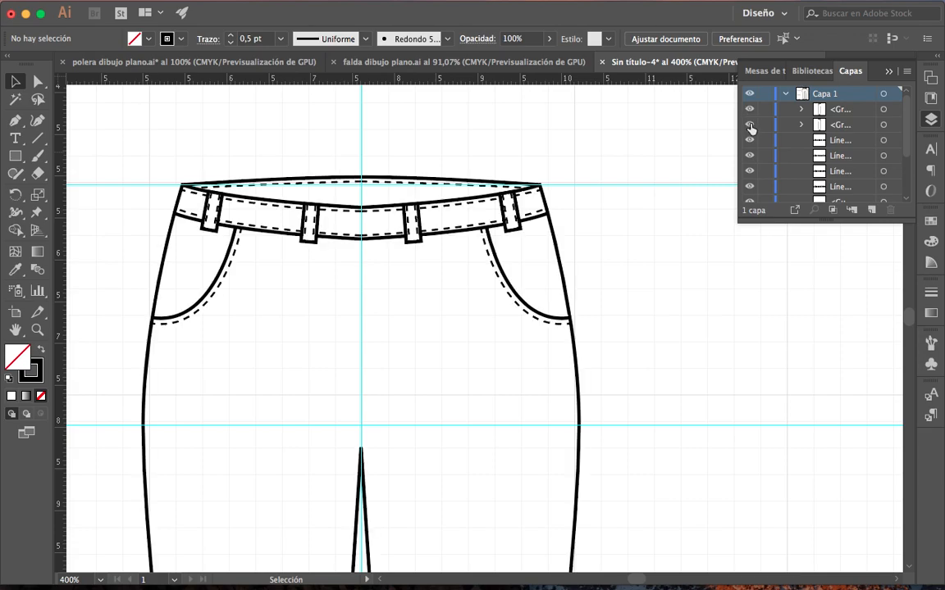
click(749, 124)
click(750, 109)
click(750, 125)
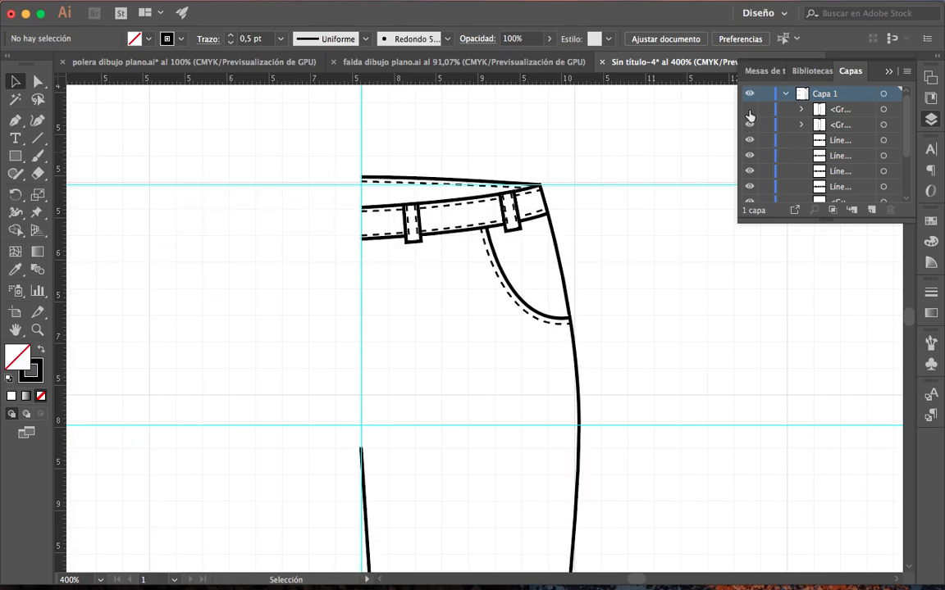
click(750, 109)
click(749, 125)
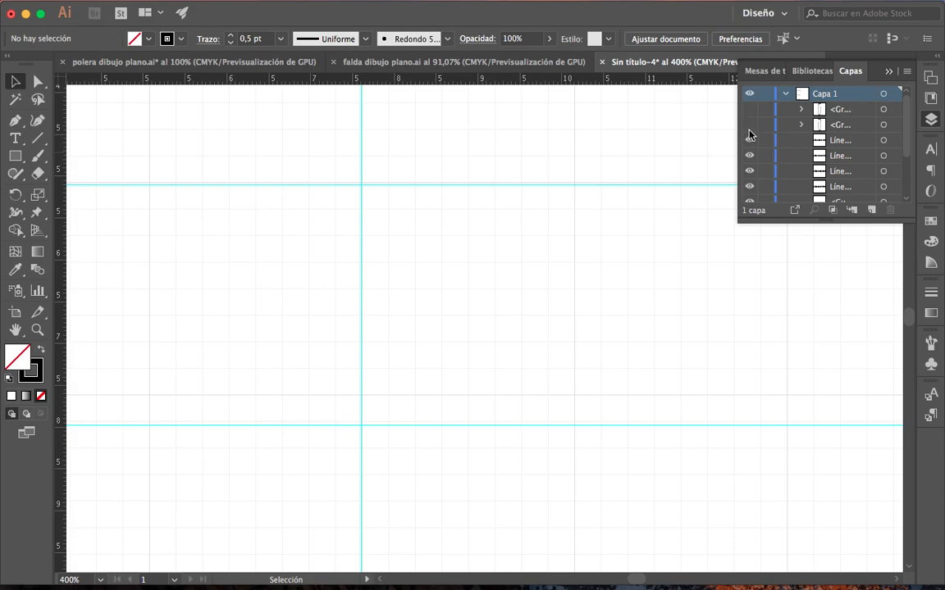
Step: Make both trouser-half groups visible again and lock them in Capa 1
click(748, 116)
click(750, 129)
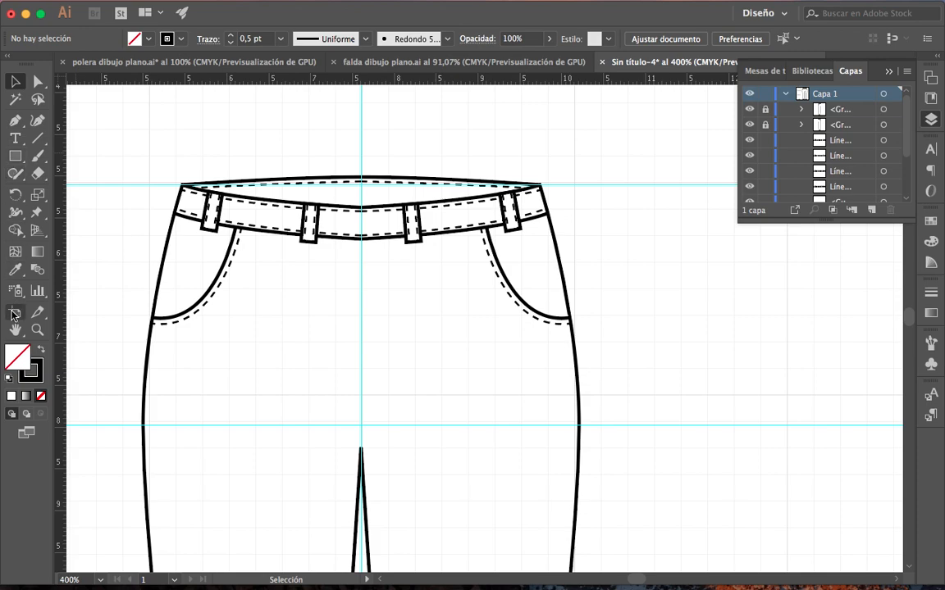
Step: Draw a centre-front line with the Pen from the waist's upper edge to the crotch and match its stroke to the solid outline
click(15, 120)
click(362, 178)
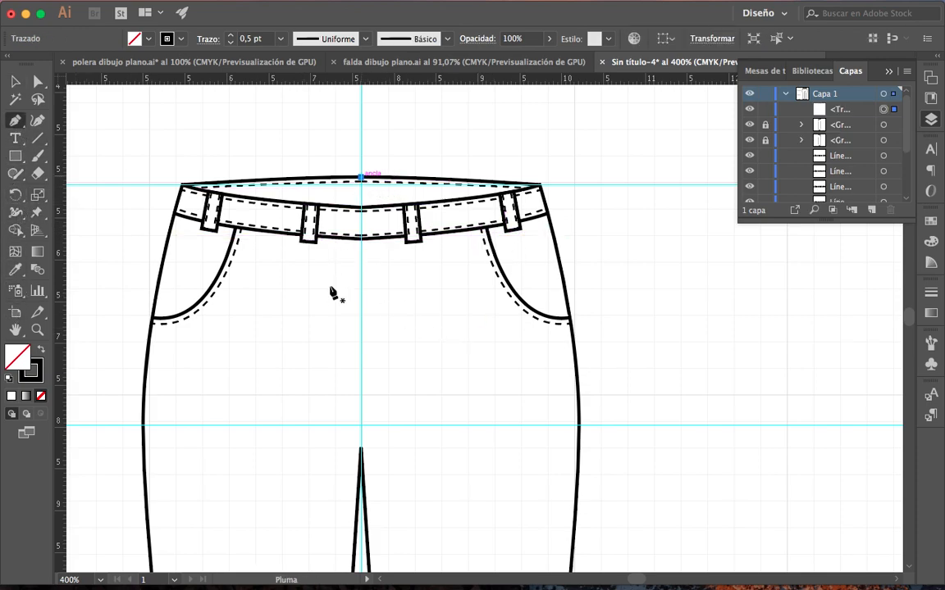
click(364, 449)
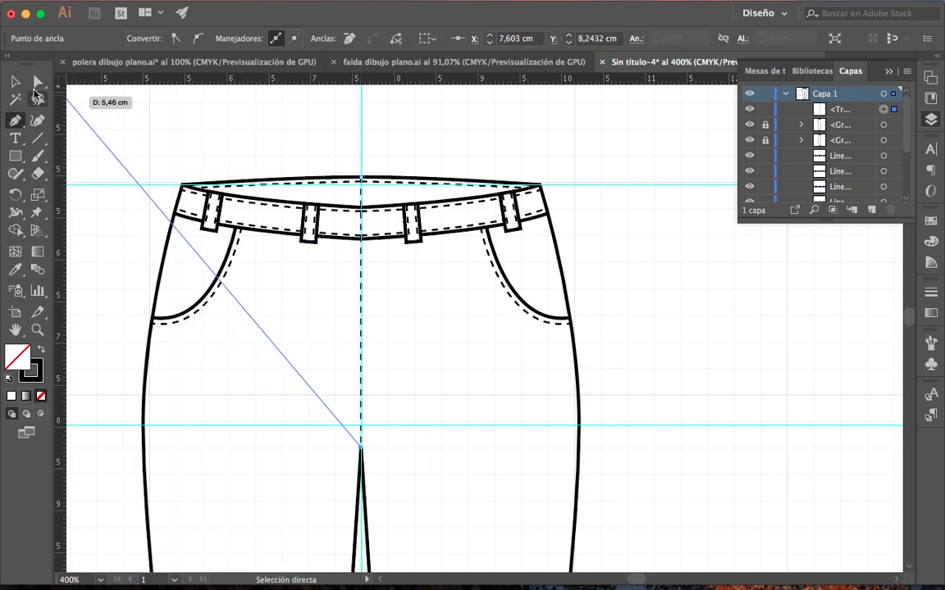
click(16, 82)
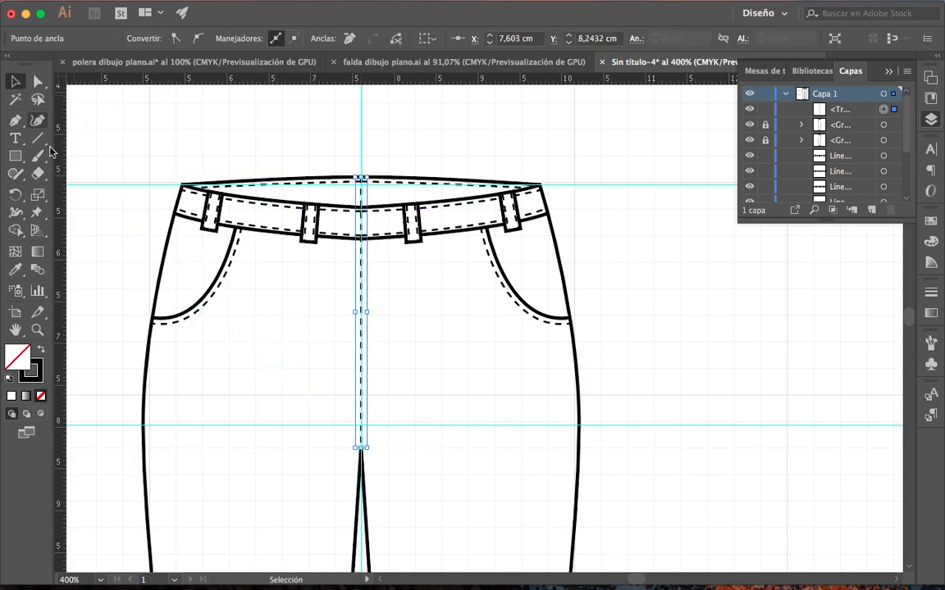
click(16, 270)
click(155, 298)
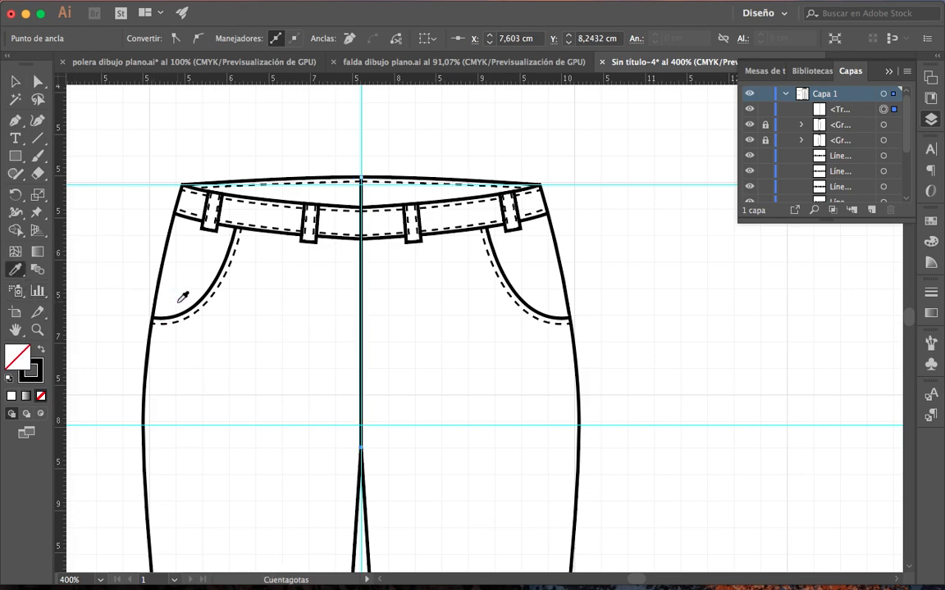
Step: Draw a J-shaped fly line with the Pen from the waistband's lower edge, about 0.34 cm right of centre front, curving into the centre-front line
click(37, 330)
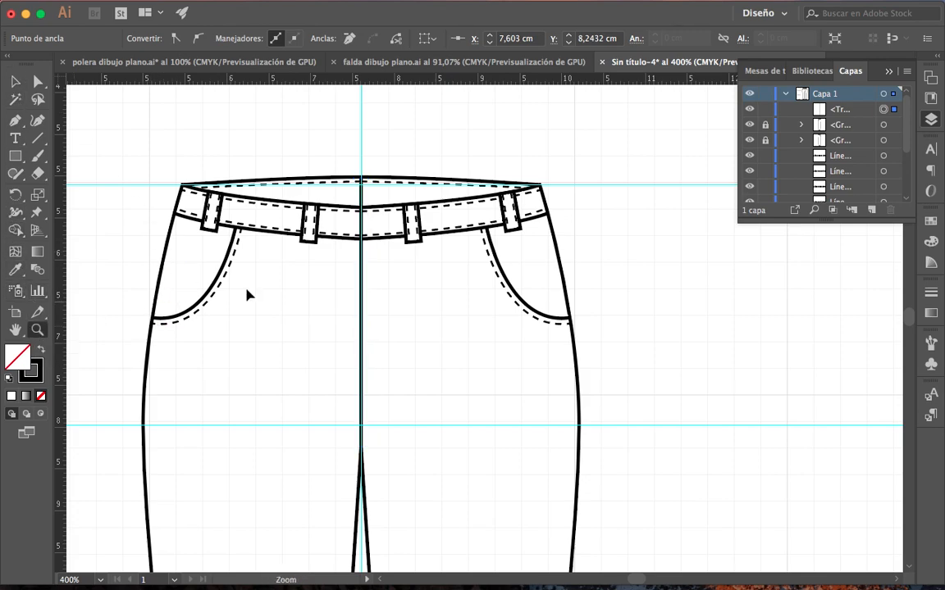
click(420, 284)
click(496, 300)
click(541, 319)
drag(541, 320, 456, 267)
drag(492, 333, 397, 276)
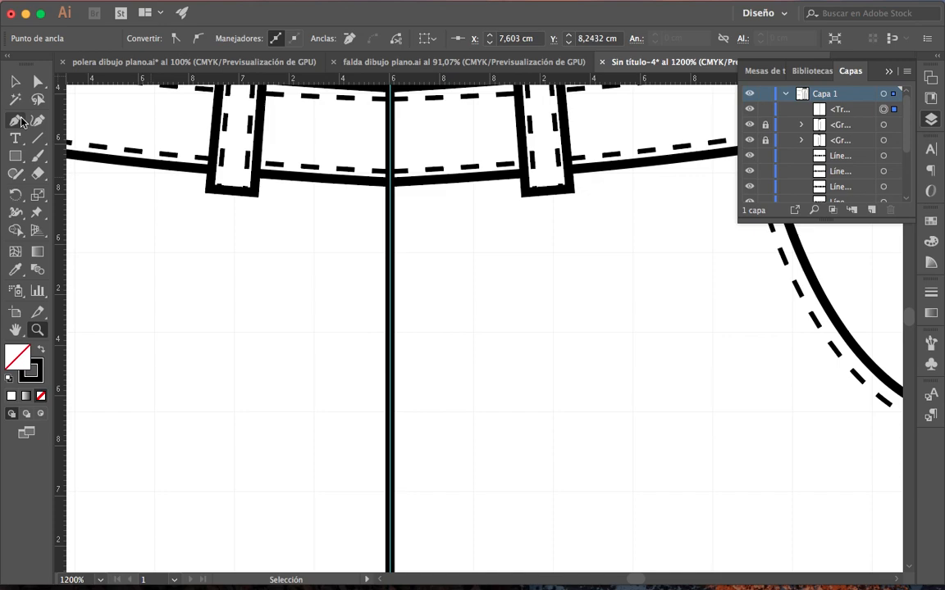
click(15, 120)
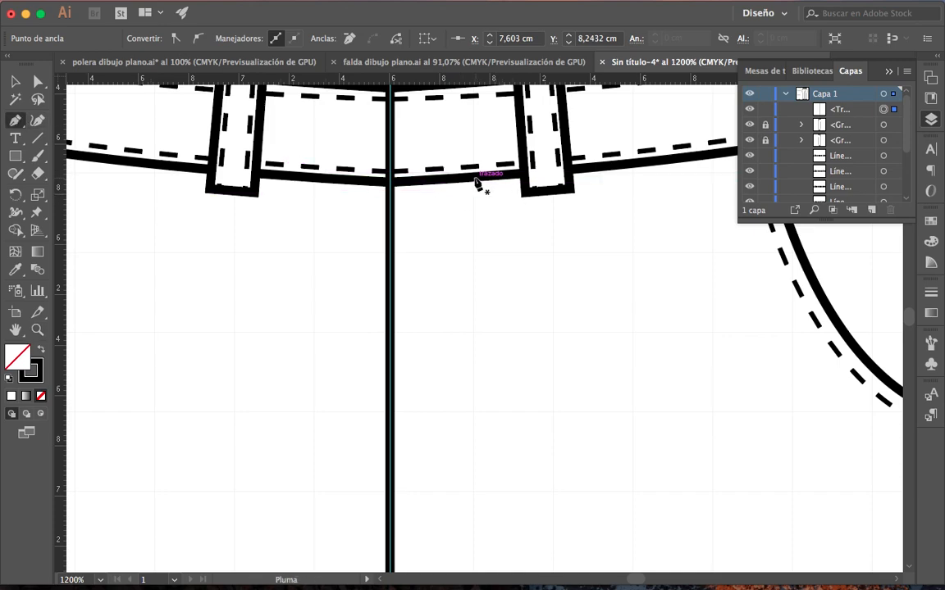
click(477, 179)
scroll(498, 243, down, 5)
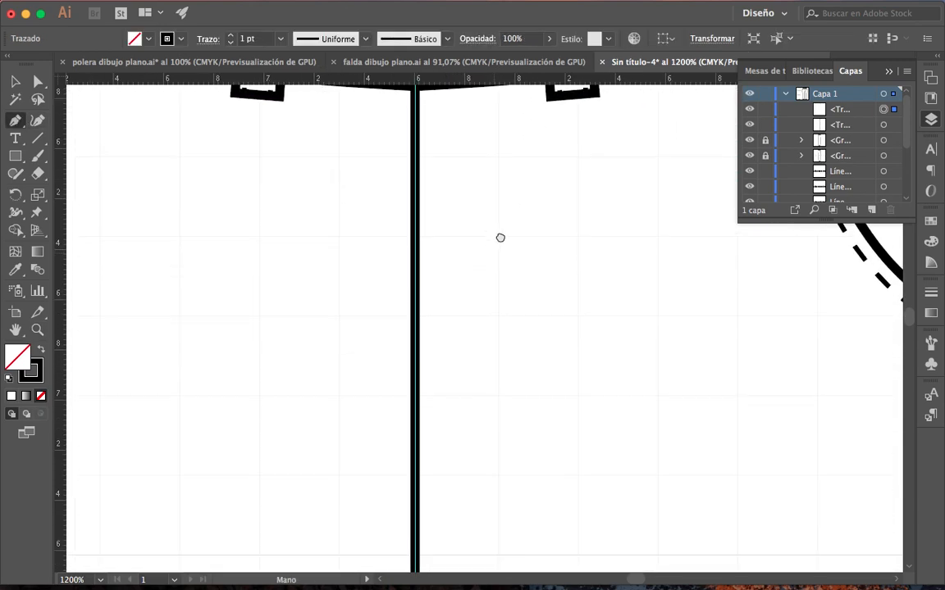
drag(518, 385, 447, 502)
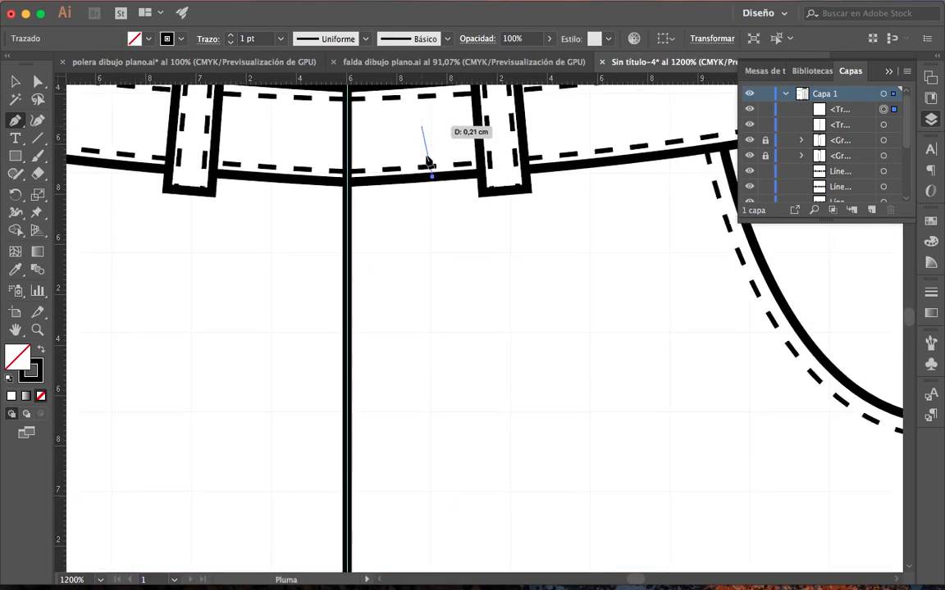
drag(424, 286, 460, 98)
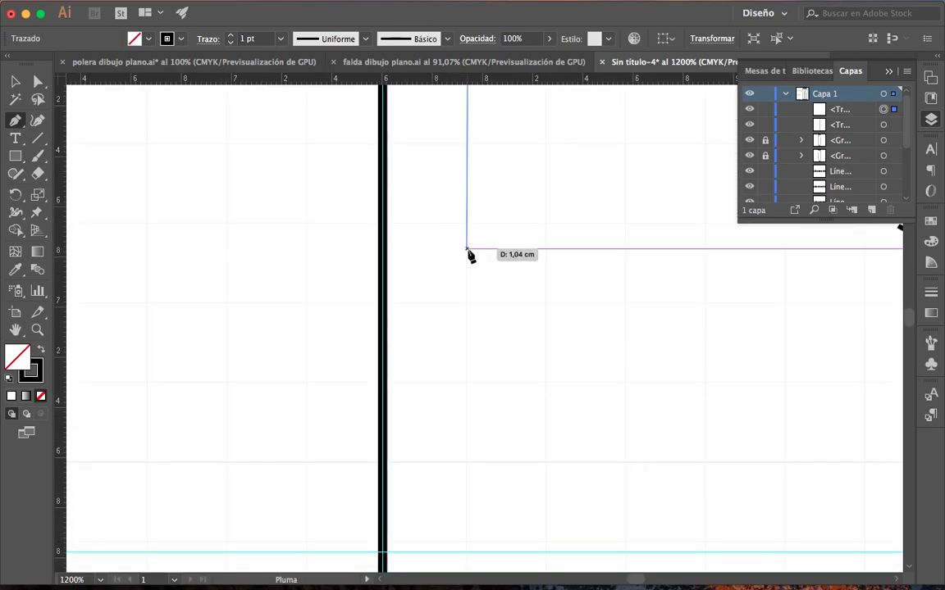
click(468, 349)
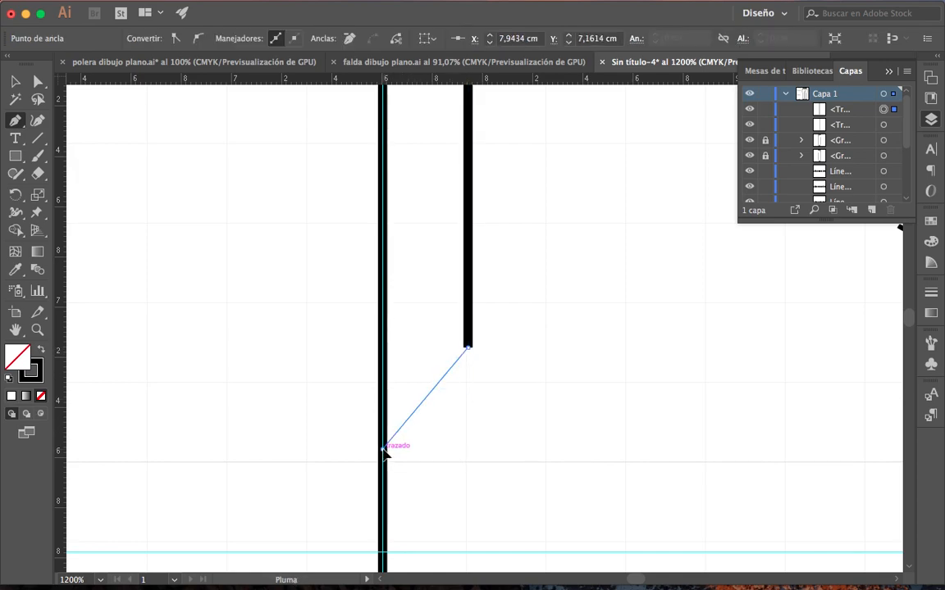
drag(382, 450, 295, 465)
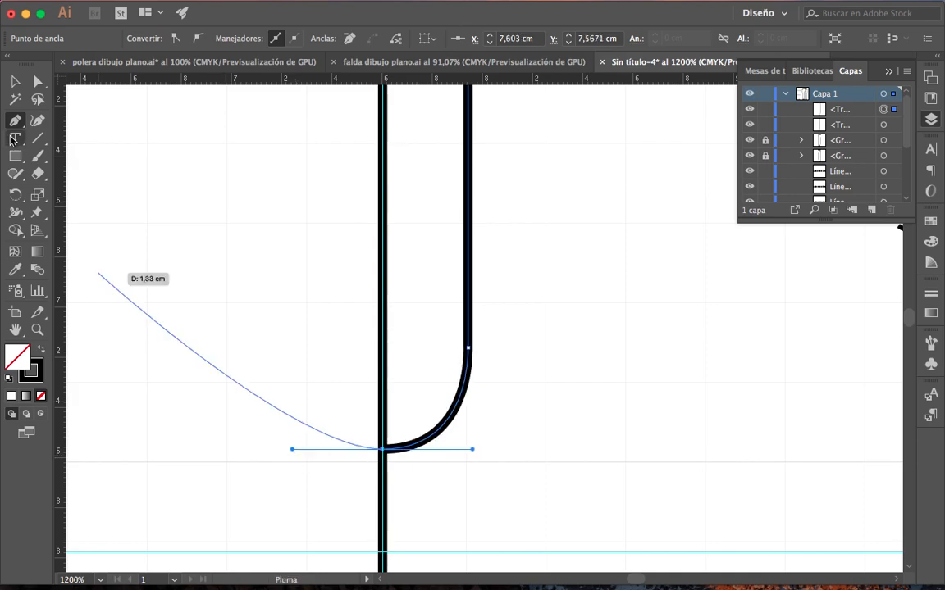
click(12, 81)
click(557, 251)
Step: Match the fly line to the waistband's 0.5 pt dashed stitching with the Eyedropper
drag(558, 245, 536, 310)
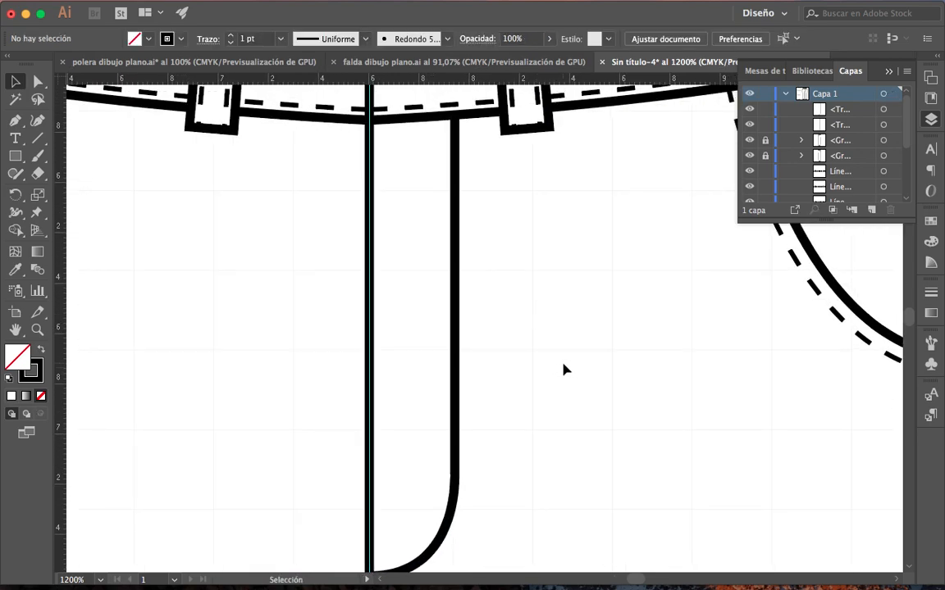
click(456, 243)
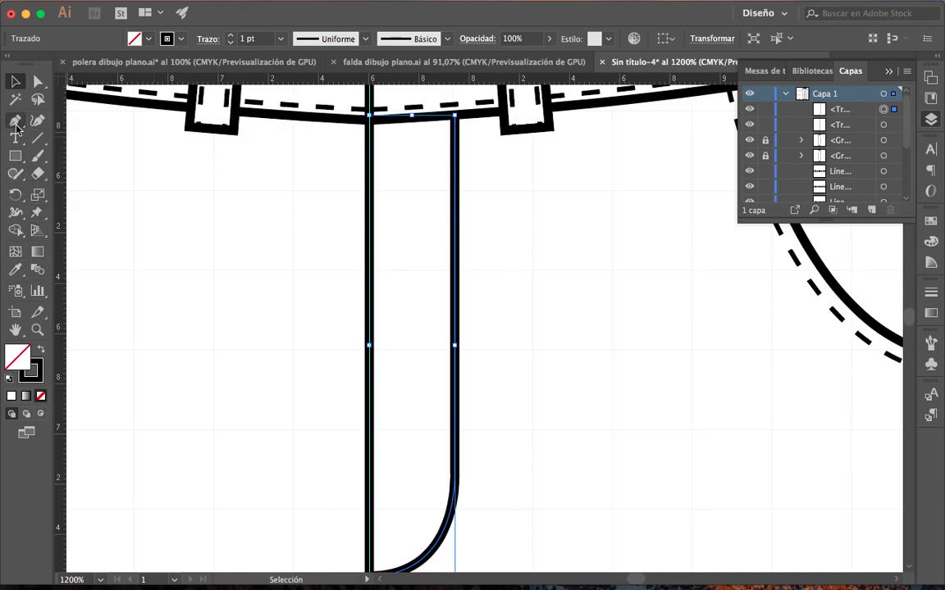
click(18, 275)
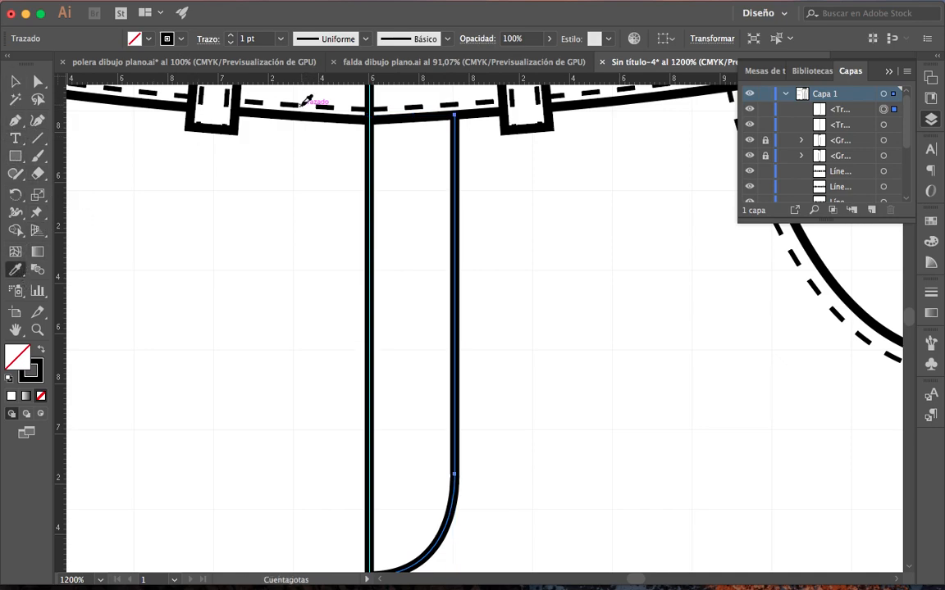
click(303, 104)
click(15, 81)
drag(497, 201, 485, 154)
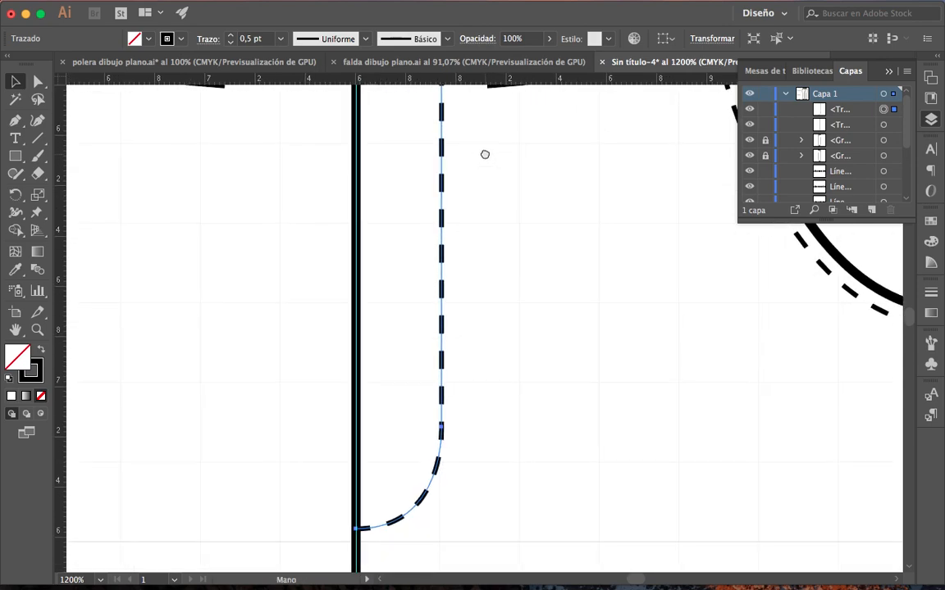
click(473, 190)
drag(492, 198, 494, 208)
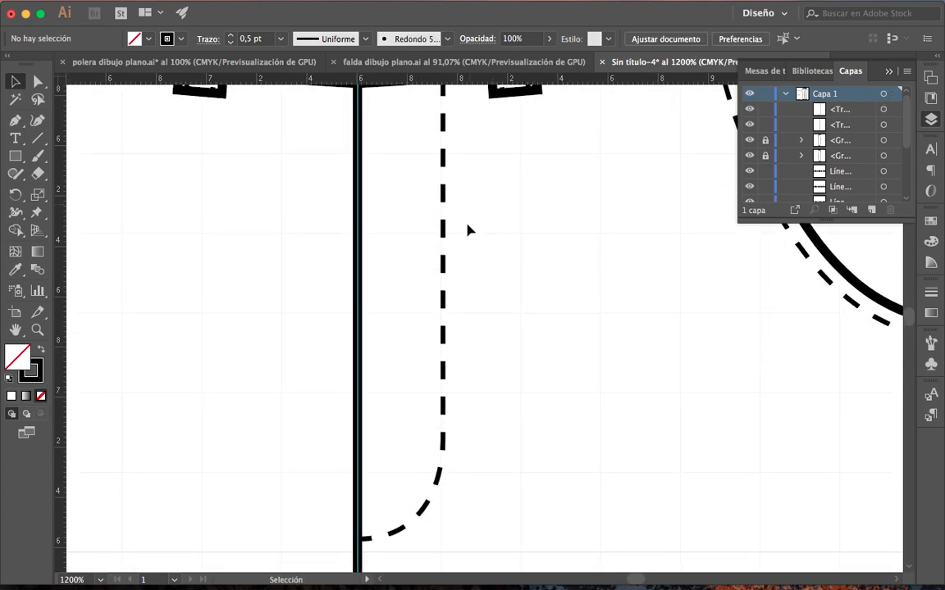
Step: Duplicate the dashed fly line and place the copy slightly to the right as a second stitch row
scroll(468, 217, up, 2)
click(444, 213)
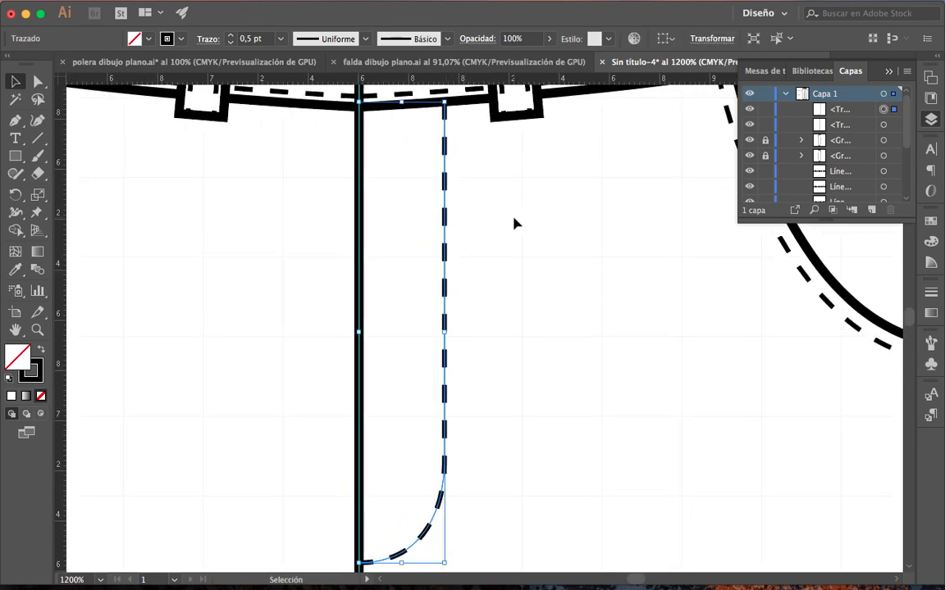
key(alt+Right)
key(Right)
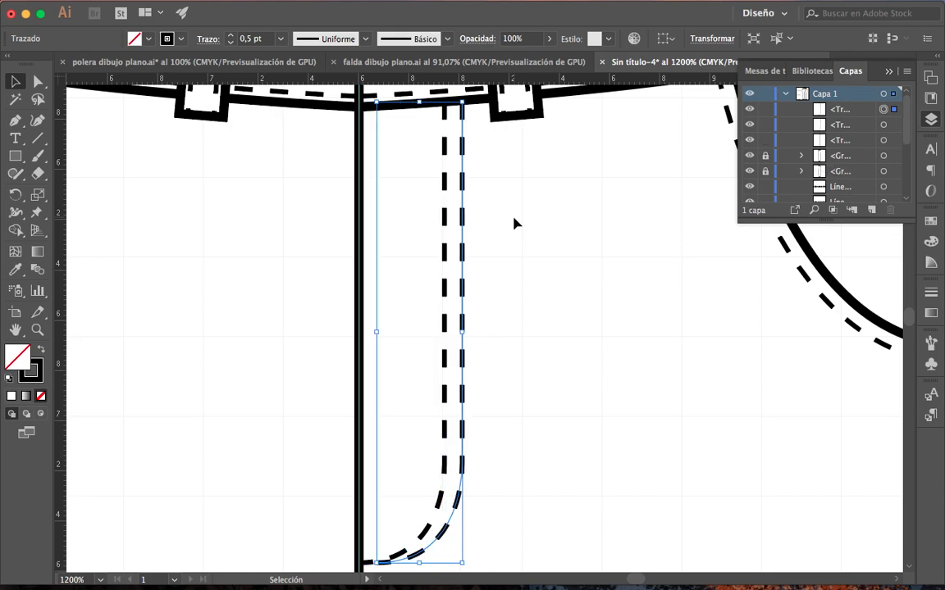
Step: Move the copied stitch line's lower anchor onto the centre-front line, just below the first row, and lengthen its handle so the curves run parallel
scroll(525, 284, down, 3)
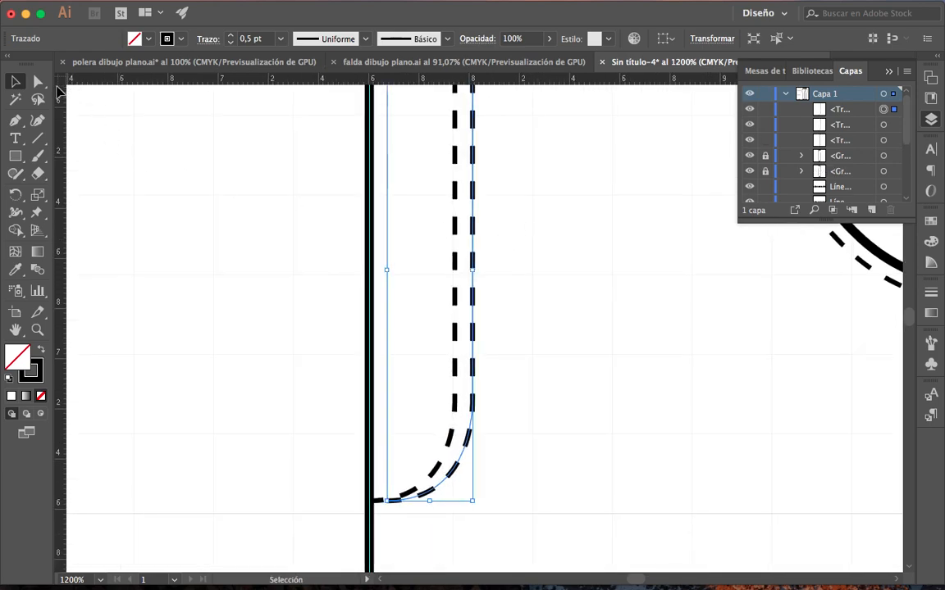
key(a)
drag(385, 501, 371, 519)
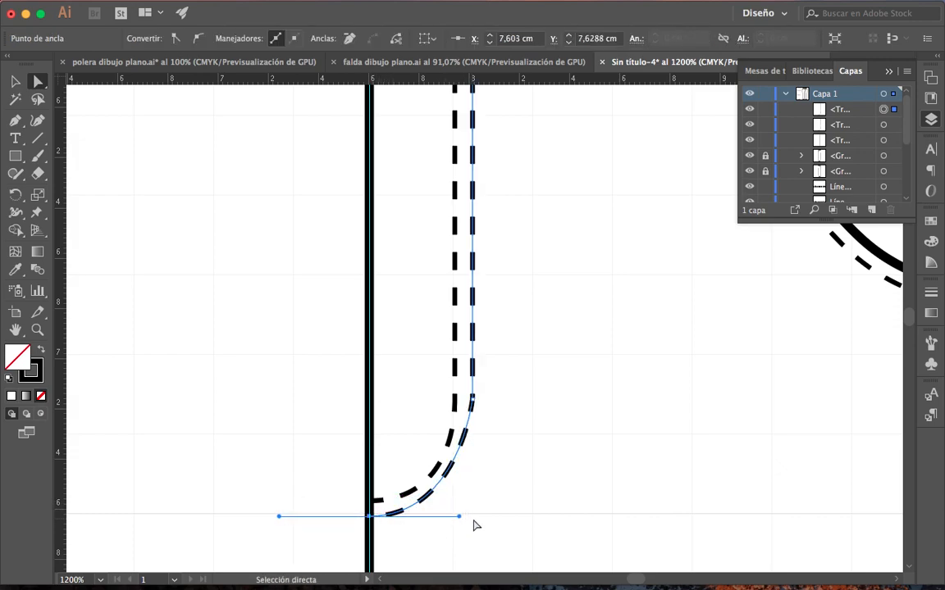
drag(463, 520, 473, 518)
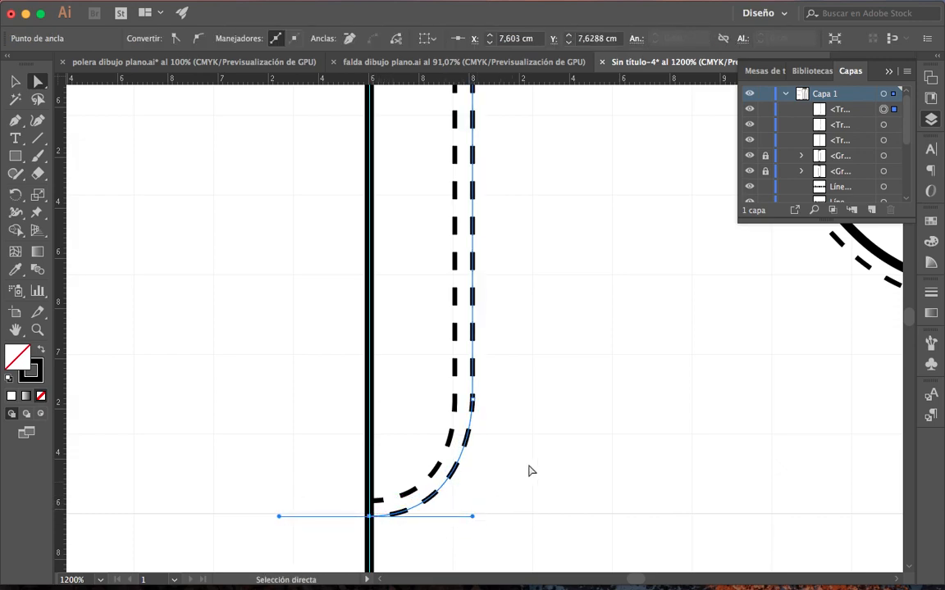
click(234, 434)
Step: Draw a button circle on the waistband just right of the centre-front line and match its stroke to the 1 pt solid outline
click(37, 330)
alt+click(414, 367)
alt+click(414, 366)
alt+click(420, 370)
scroll(422, 372, up, 3)
scroll(421, 371, right, 2)
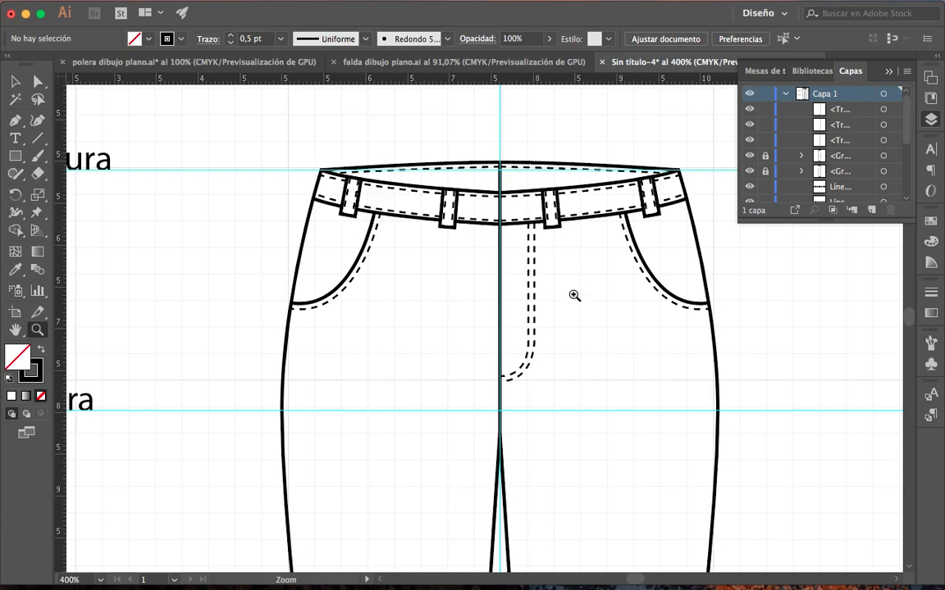
click(497, 215)
click(484, 270)
click(481, 323)
click(483, 439)
drag(540, 210, 485, 333)
click(485, 328)
click(484, 326)
drag(483, 291, 432, 326)
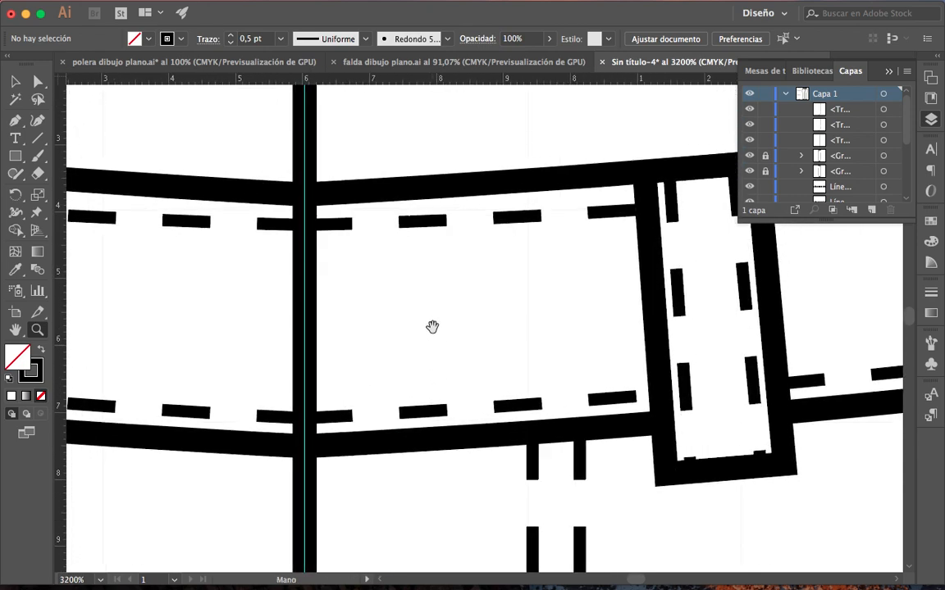
drag(15, 156, 154, 195)
drag(349, 254, 505, 411)
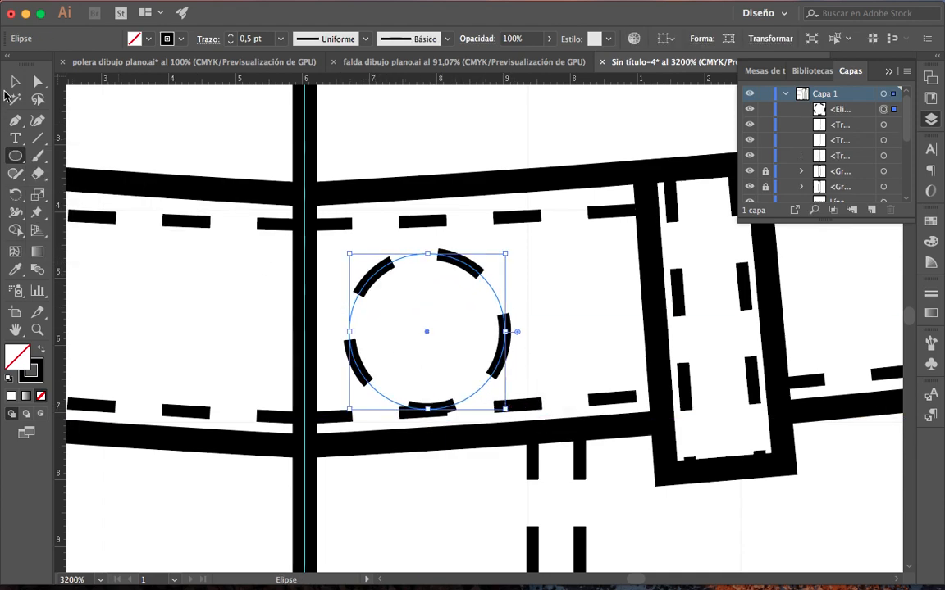
click(18, 273)
click(141, 183)
Step: Shrink the button circle slightly and position it between the waistband's two stitch rows
key(v)
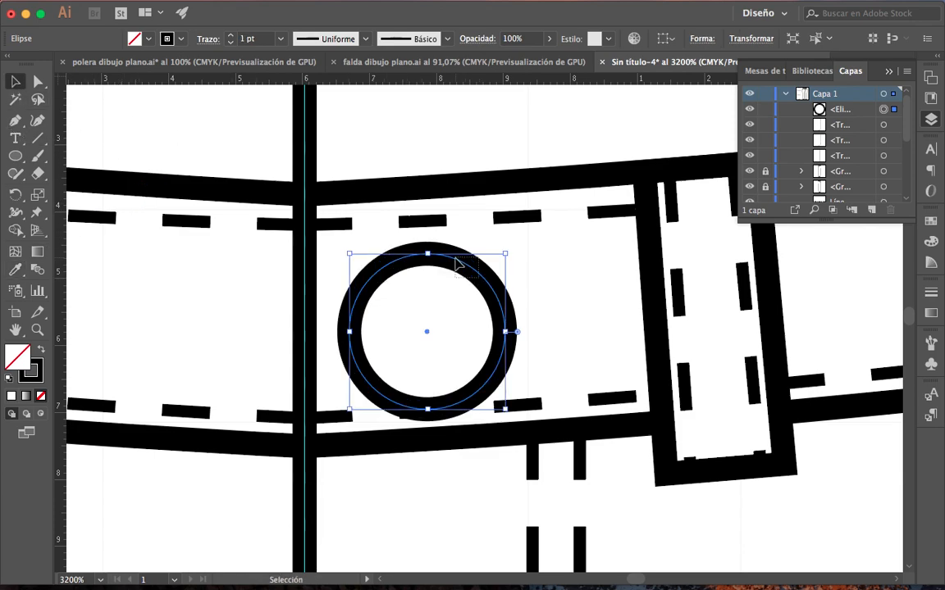
mouse_move(478, 278)
mouse_down()
mouse_move(458, 259)
mouse_move(491, 236)
mouse_move(468, 271)
mouse_move(481, 277)
mouse_up()
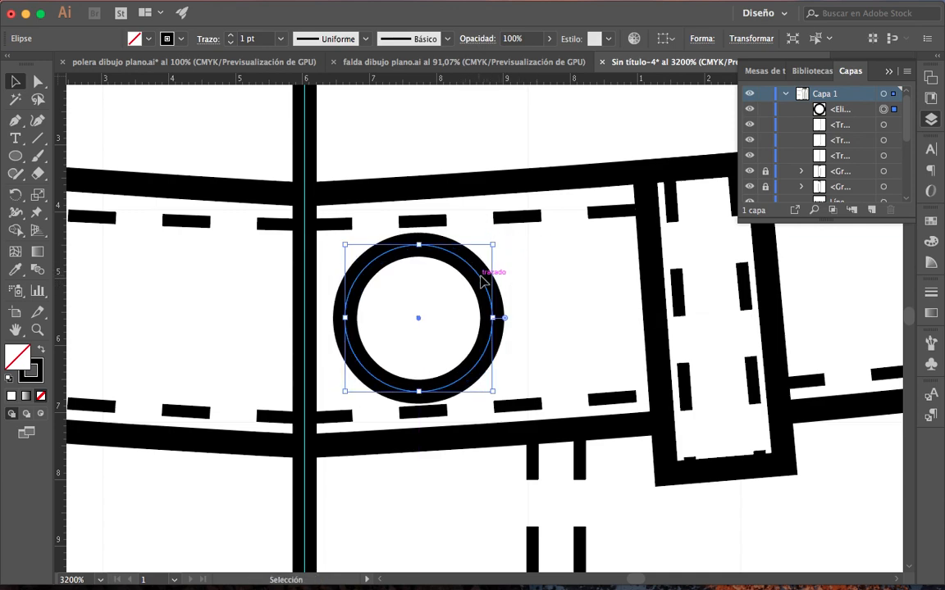
click(546, 291)
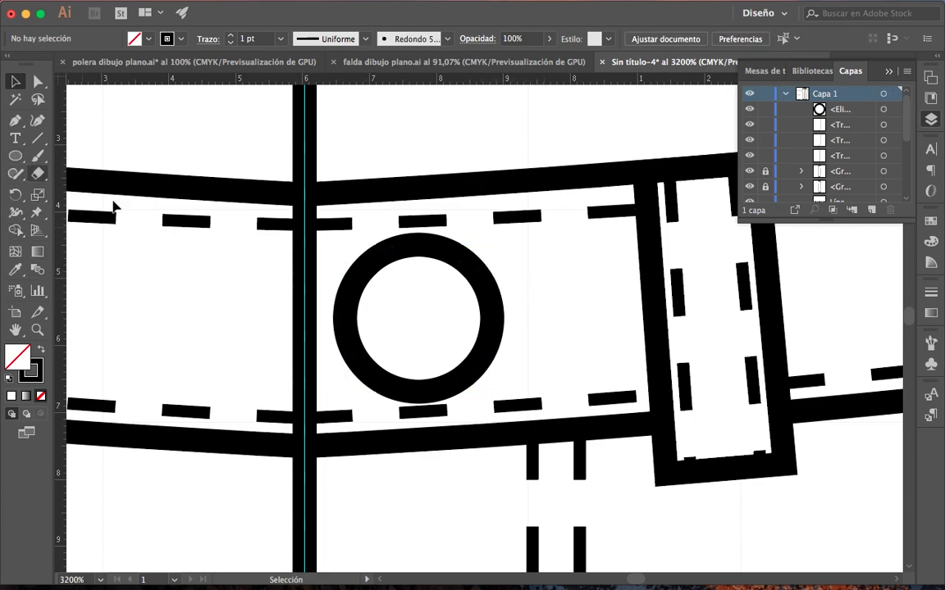
Step: Draw a small circle inside the button and swap its fill and stroke to make a solid black hole
click(16, 157)
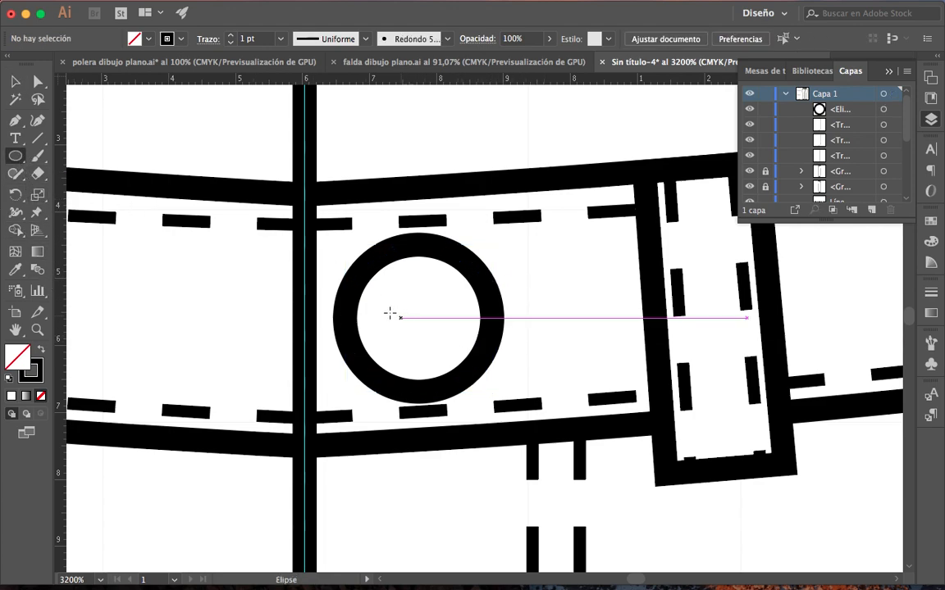
drag(378, 309, 406, 337)
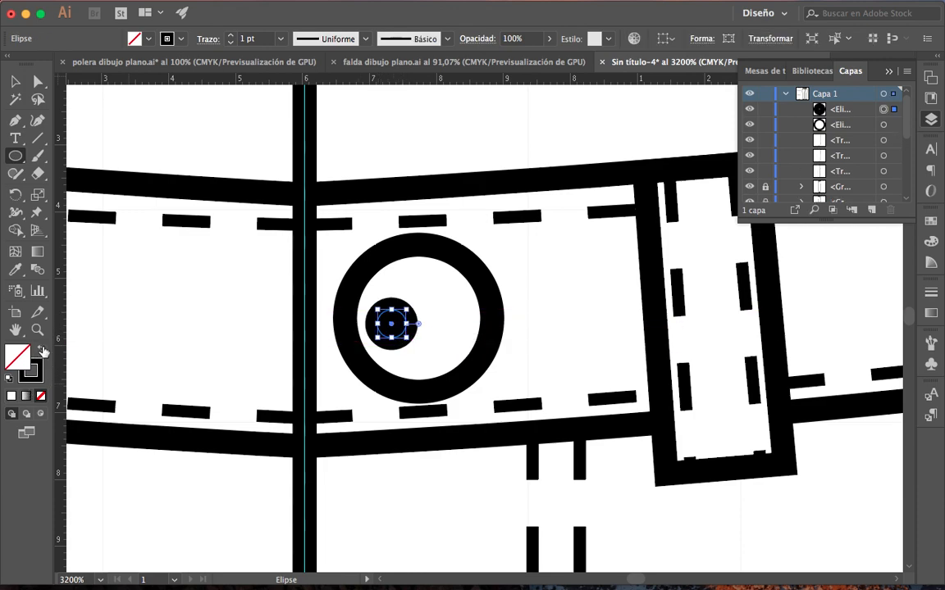
click(41, 349)
click(15, 81)
Step: Align the small black hole with the button's horizontal centre and place a duplicate symmetrically on the other side
mouse_move(393, 328)
mouse_down()
mouse_move(383, 318)
mouse_move(451, 321)
mouse_move(389, 320)
mouse_up()
click(539, 326)
drag(451, 320, 451, 328)
click(546, 333)
Step: Group the button's outer circle and its two holes
drag(538, 274, 367, 375)
key(a)
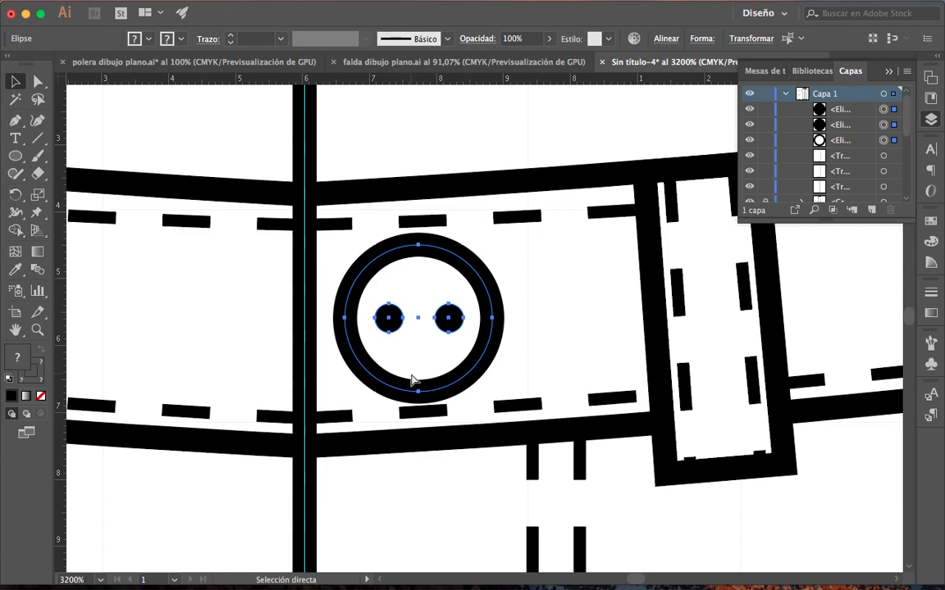
key(super+g)
click(523, 321)
click(490, 300)
click(554, 314)
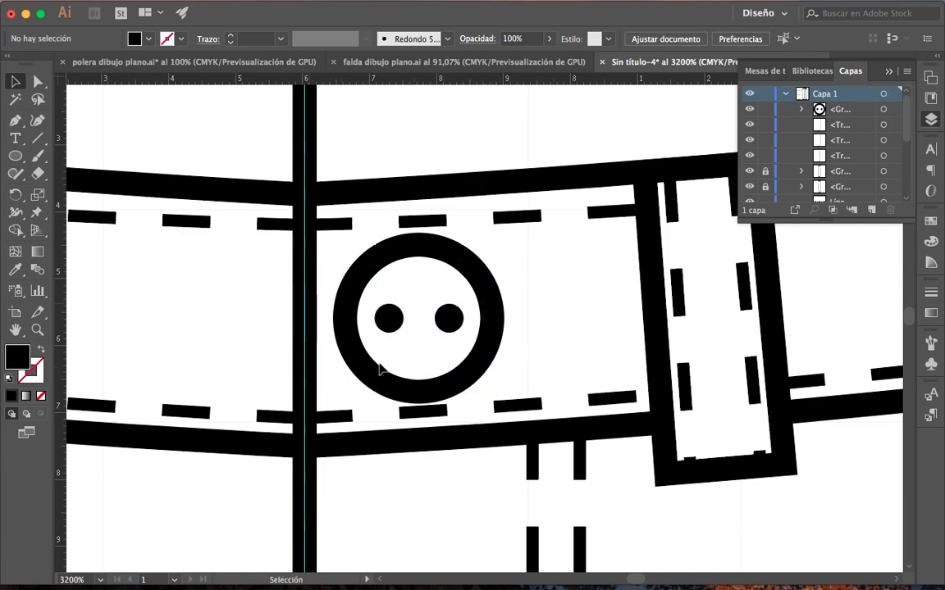
click(498, 323)
click(583, 326)
Step: Draw an open, two-segment coin-pocket line with the Pen inside the left front pocket, ending on the pocket curve, and give it a black stroke without fill
click(37, 329)
alt+click(326, 389)
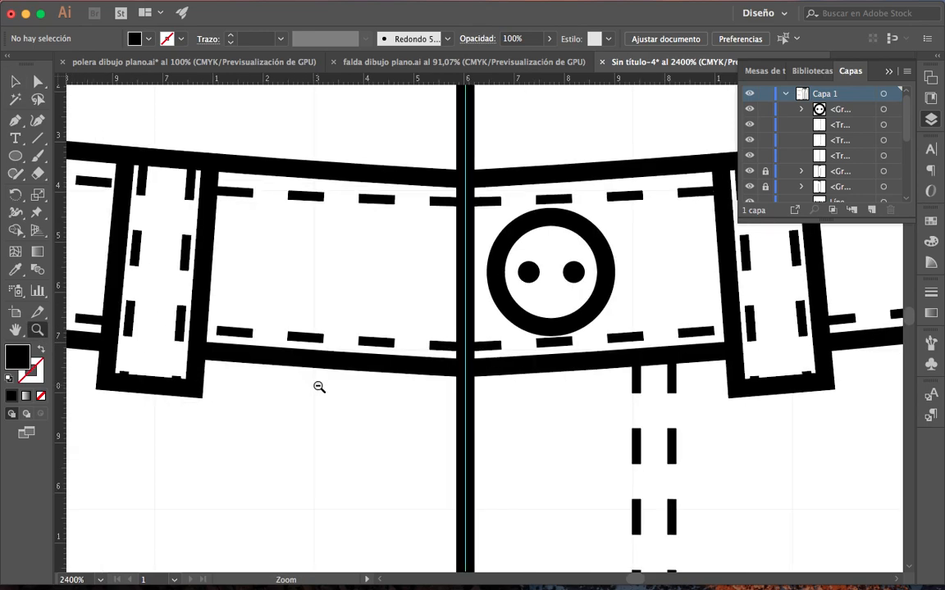
alt+click(326, 390)
alt+click(327, 390)
alt+click(326, 390)
alt+click(395, 401)
drag(520, 336, 398, 396)
click(379, 306)
click(381, 310)
drag(453, 331, 366, 314)
click(424, 310)
click(18, 121)
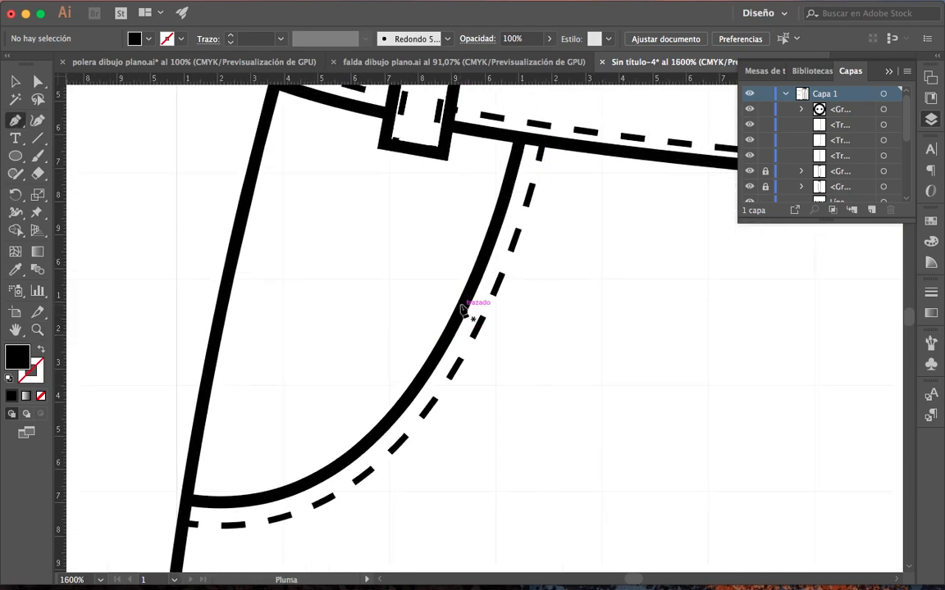
click(475, 280)
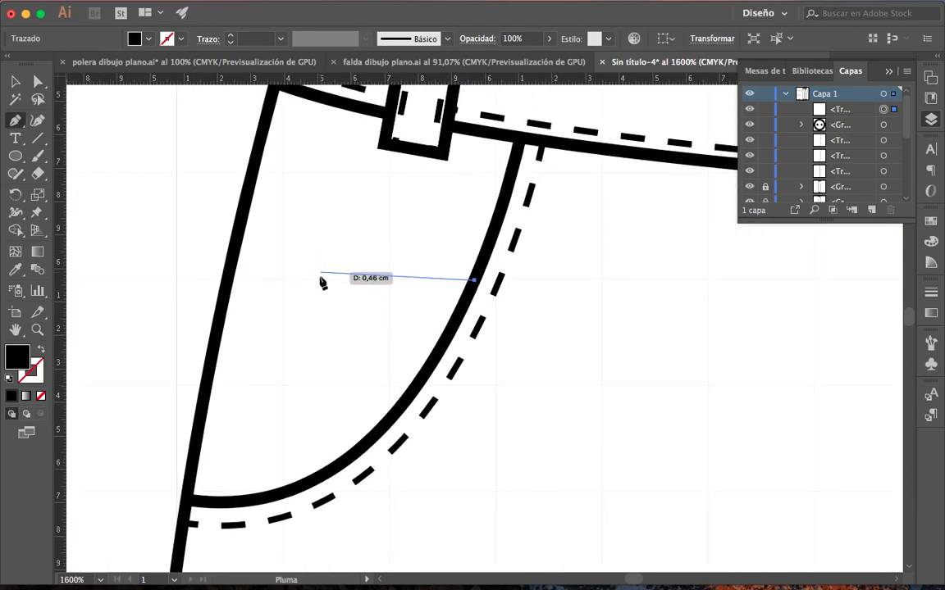
click(301, 280)
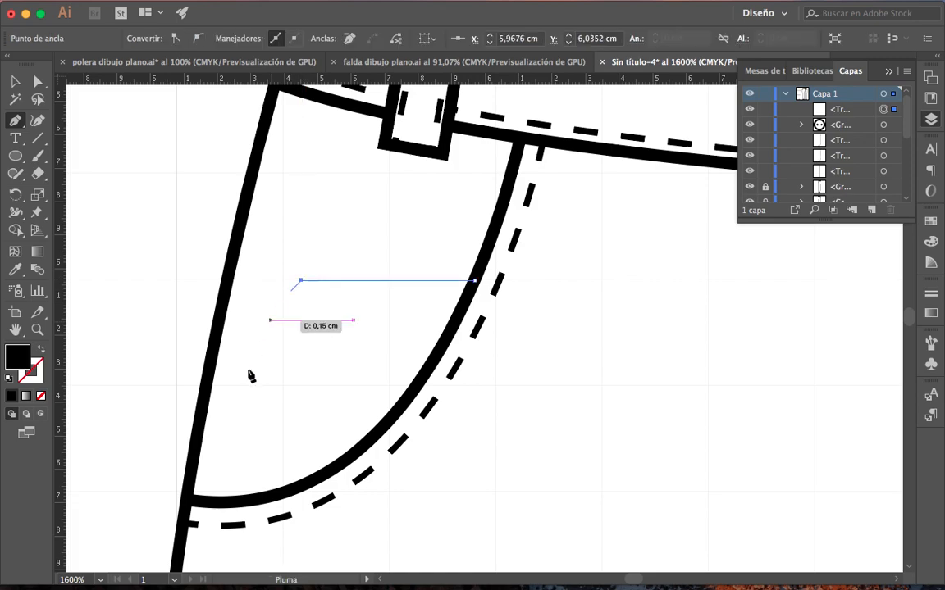
click(281, 492)
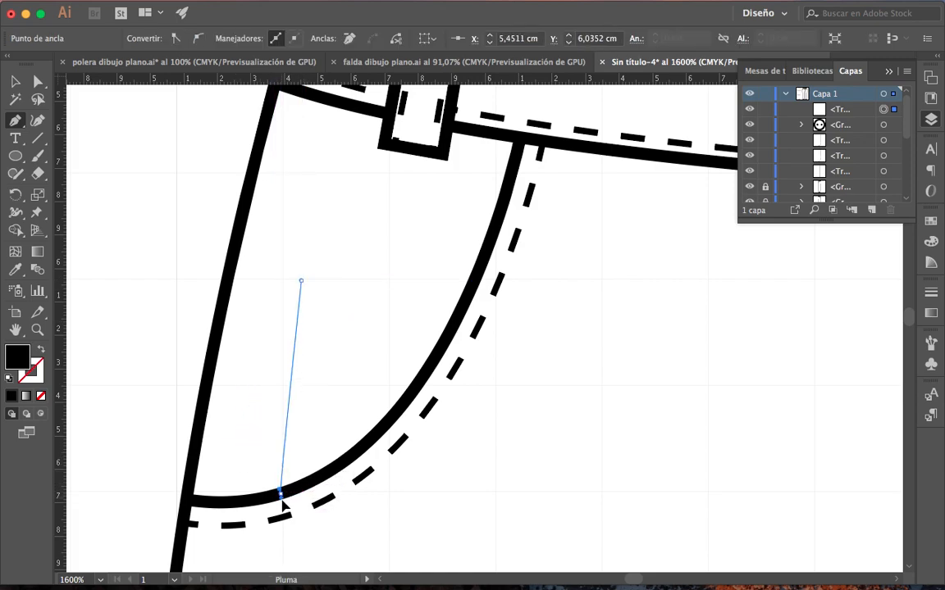
click(15, 81)
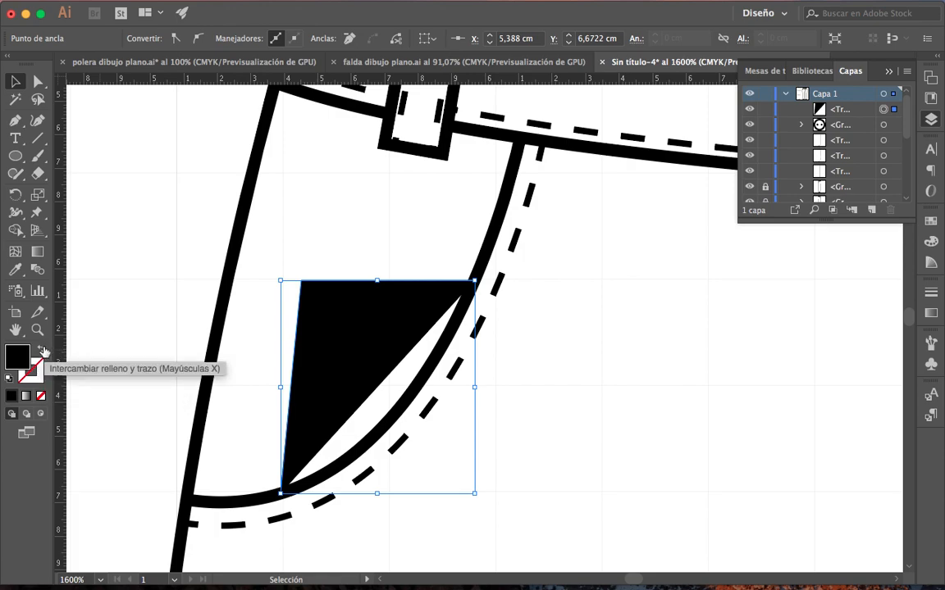
click(43, 351)
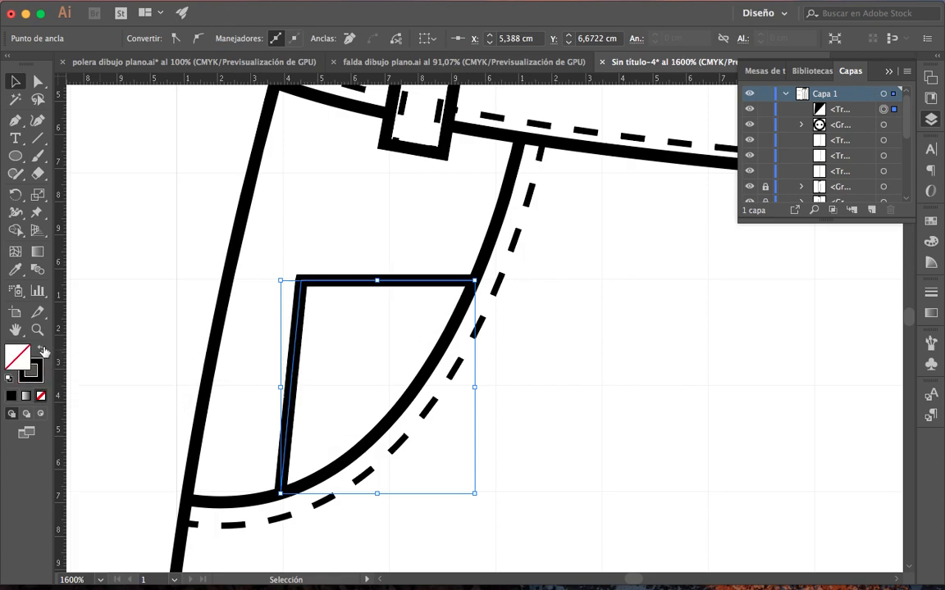
Step: Draw a stitch line with the Pen just inside the coin pocket's slanted side and copy the 0.5 pt dashed style onto it
click(423, 237)
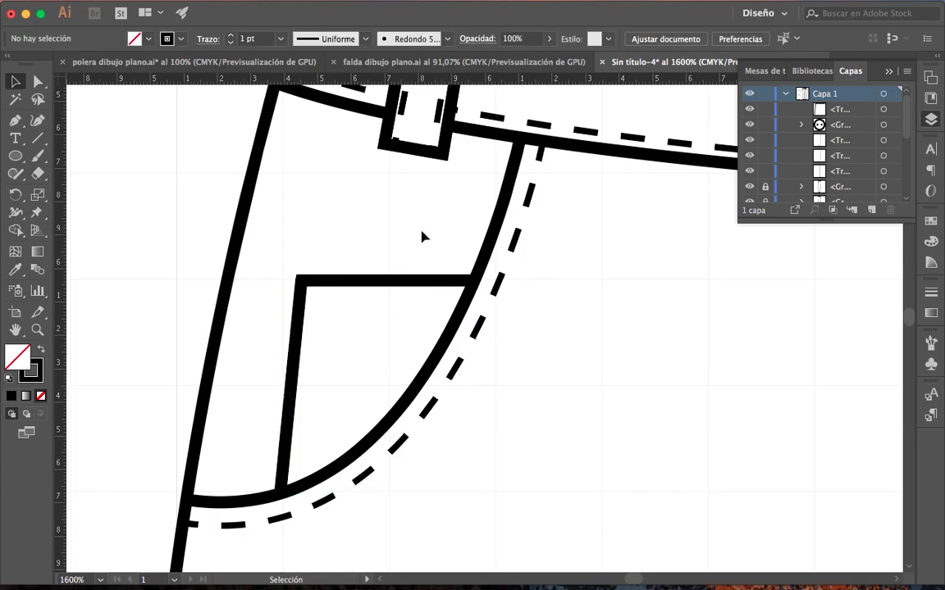
click(16, 123)
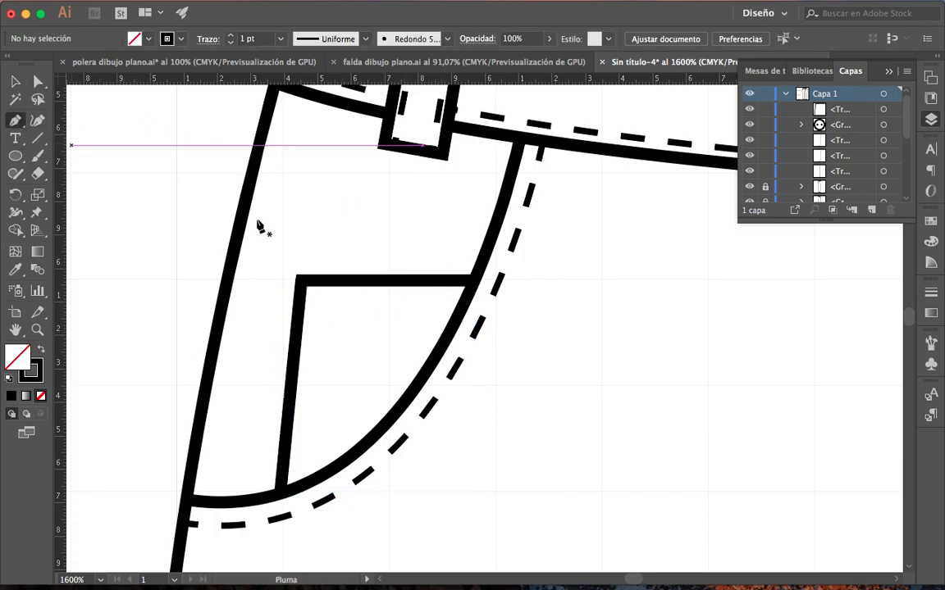
click(319, 282)
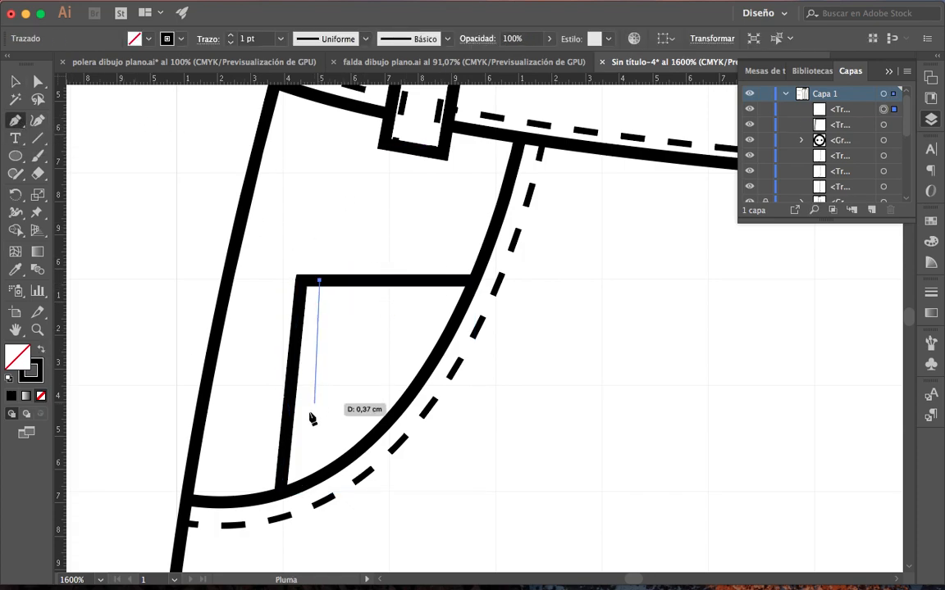
click(297, 488)
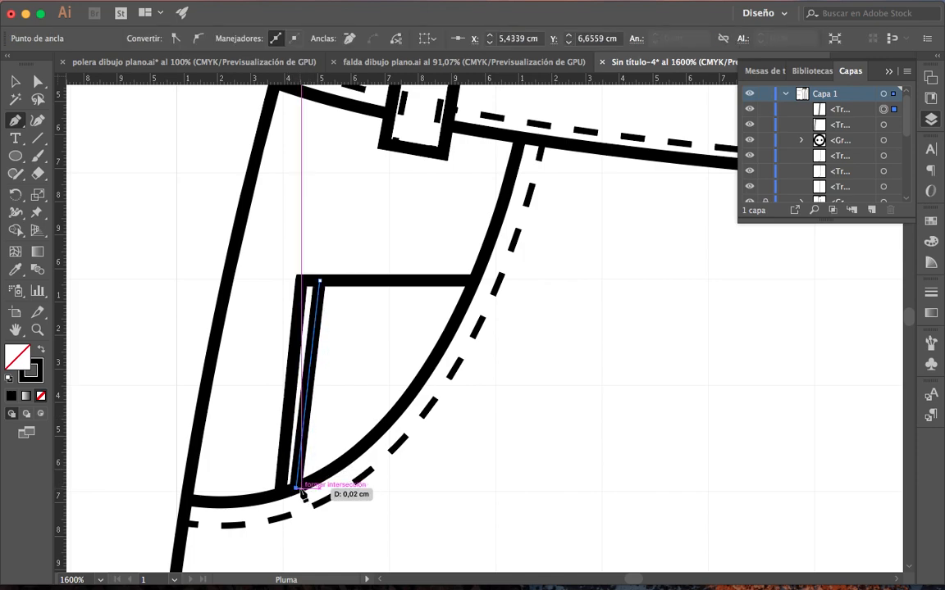
click(303, 492)
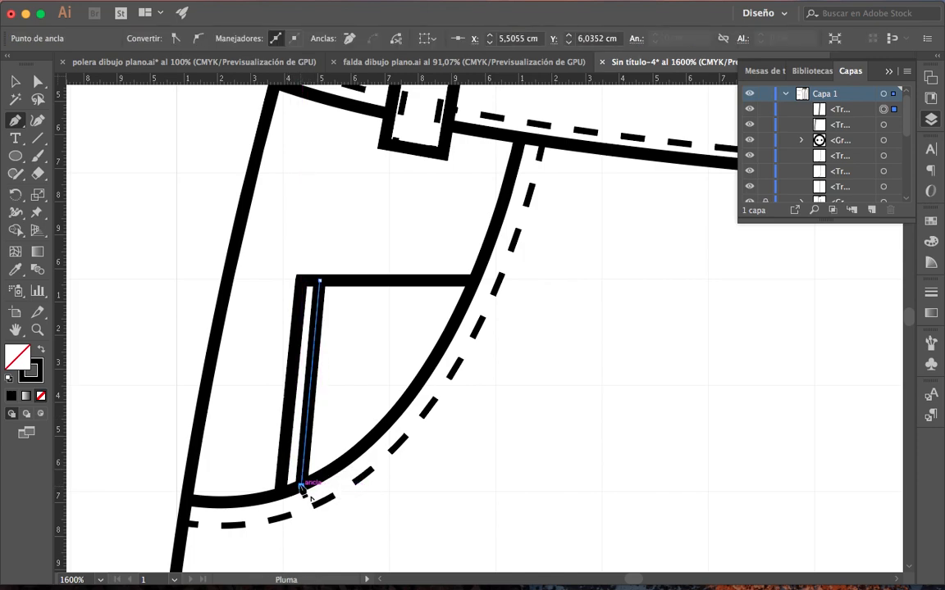
key(i)
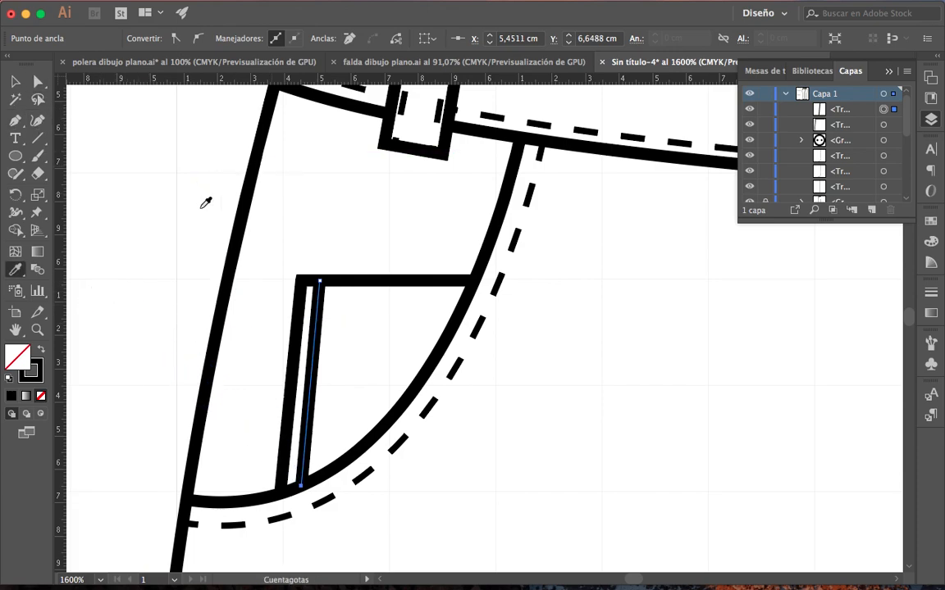
click(504, 276)
click(15, 81)
click(209, 174)
Step: Draw a horizontal dashed stitch line across the coin pocket below its upper edge and duplicate it slightly lower
click(14, 120)
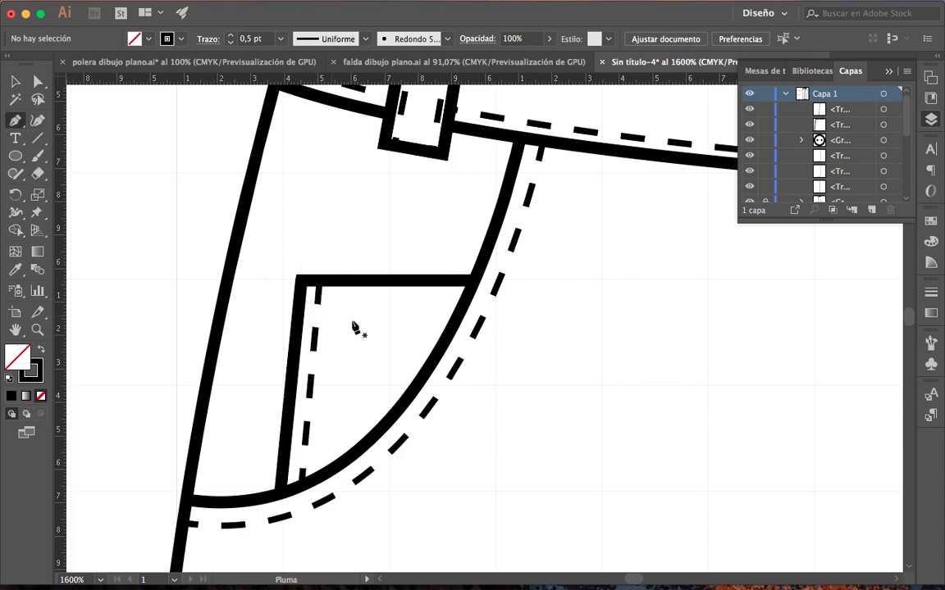
click(297, 319)
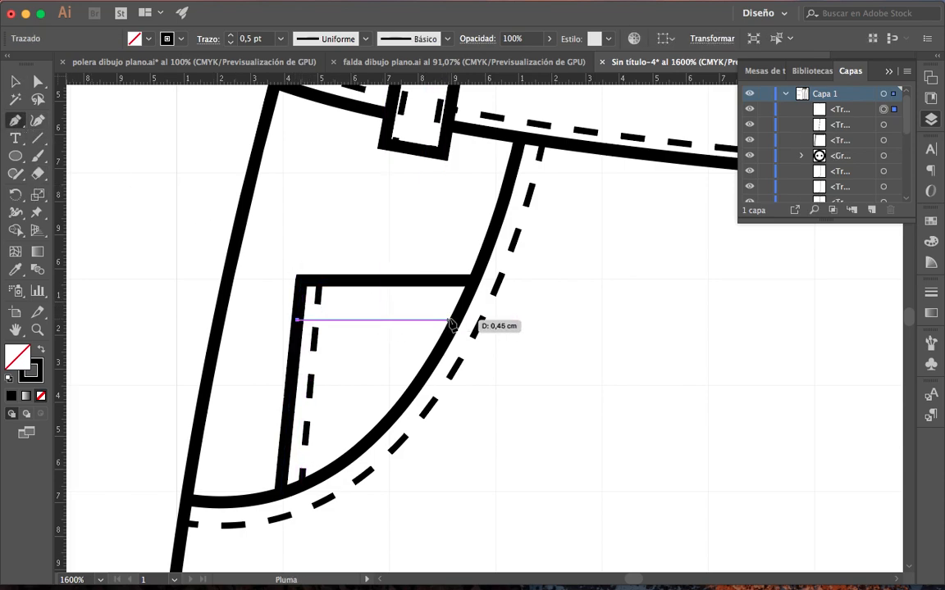
click(457, 320)
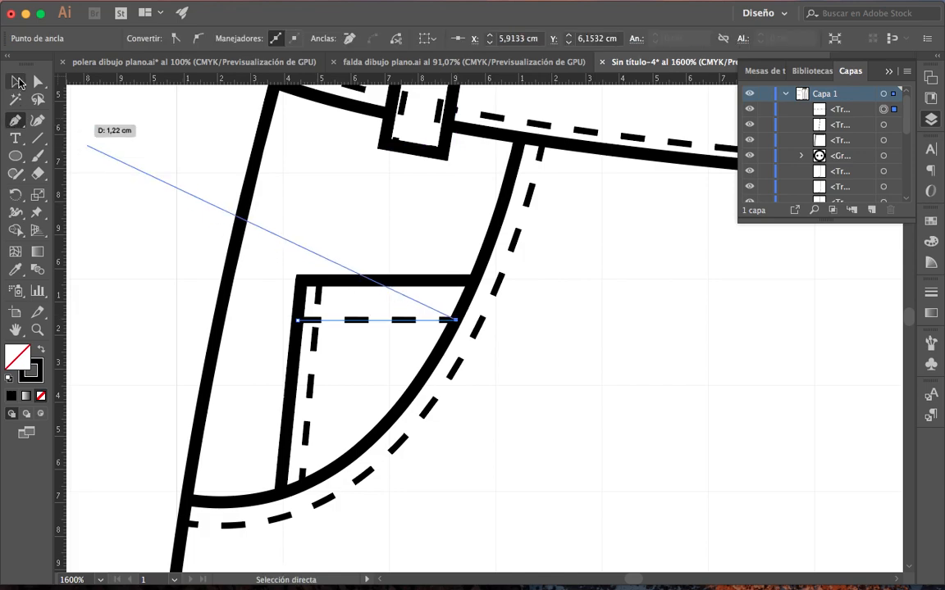
click(16, 81)
click(402, 322)
drag(405, 325, 445, 336)
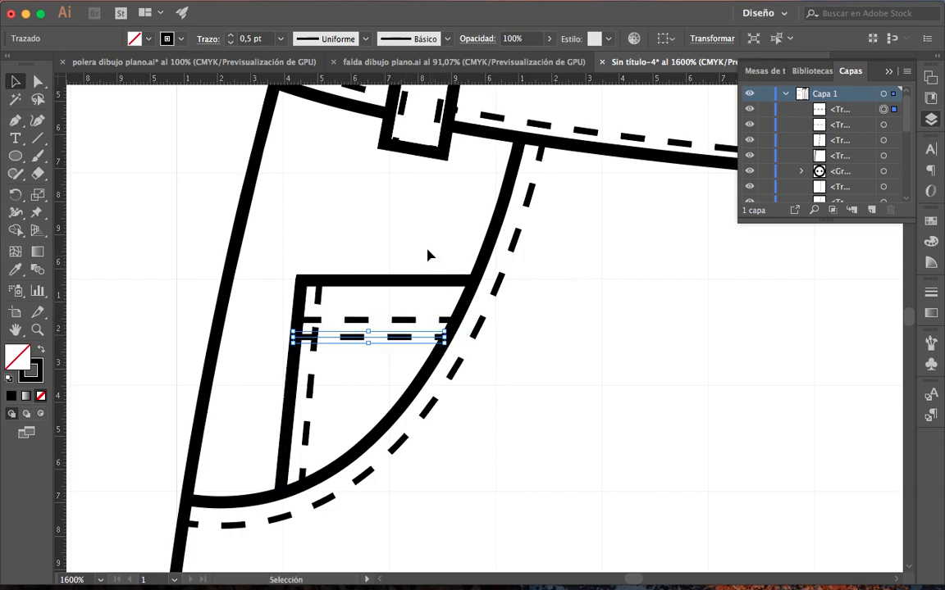
click(425, 239)
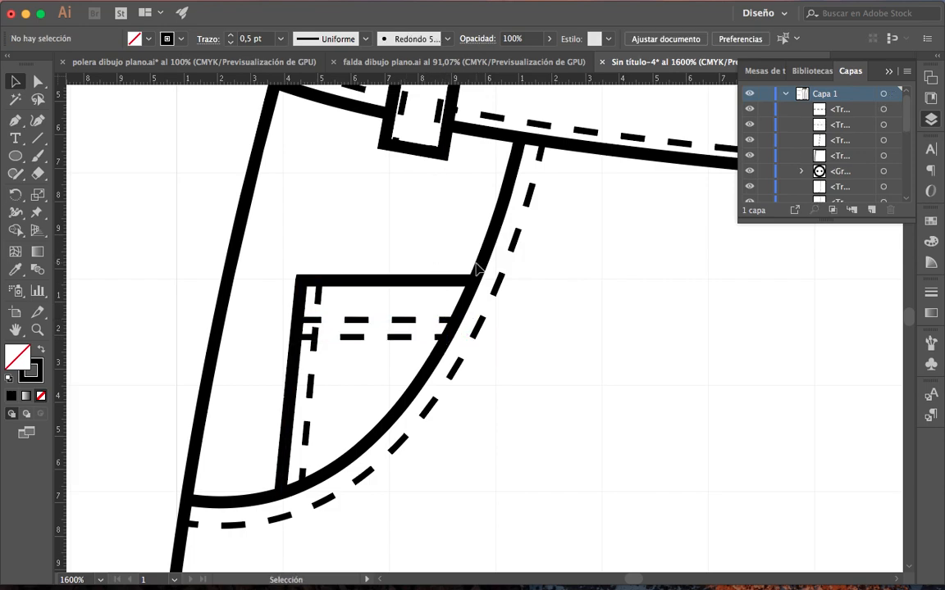
Step: Draw a small solid black circle as a rivet and place it at the upper end of the left pocket's stitching
click(14, 157)
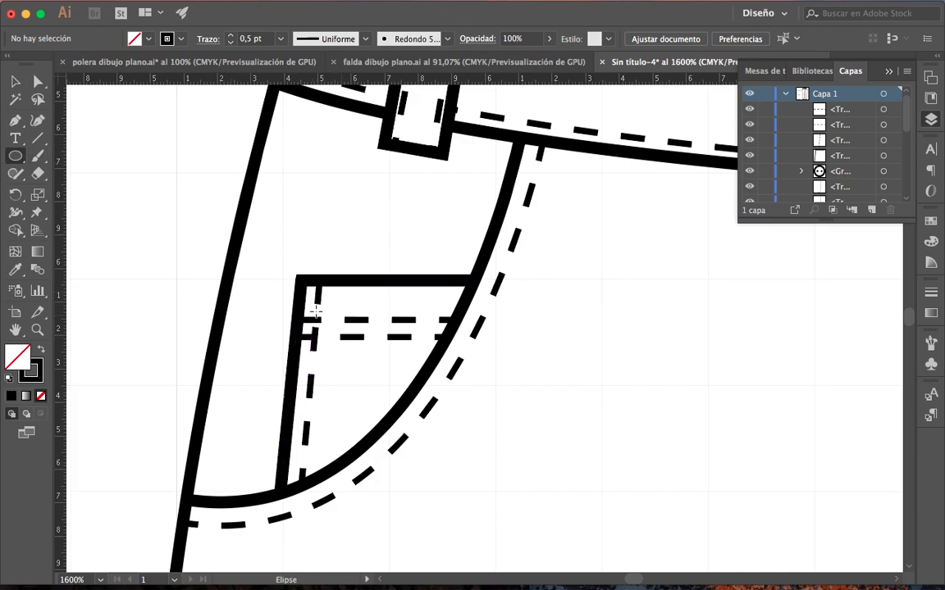
scroll(523, 287, up, 3)
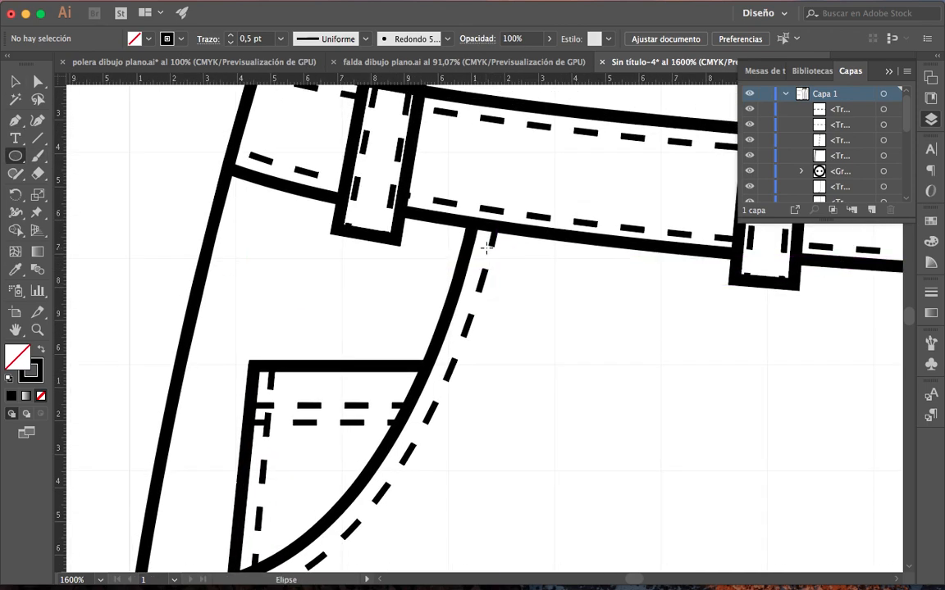
drag(484, 246, 517, 278)
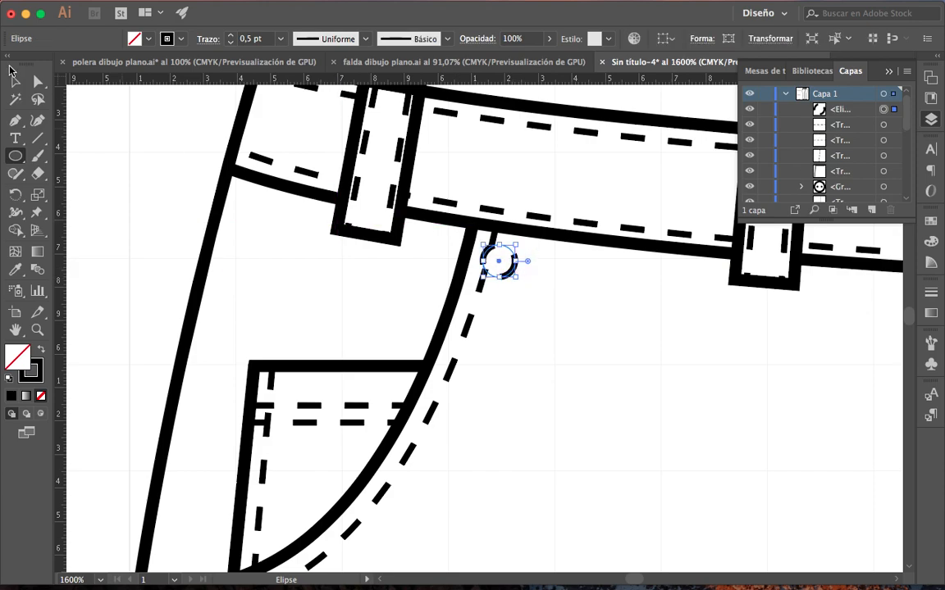
click(42, 351)
key(v)
click(510, 332)
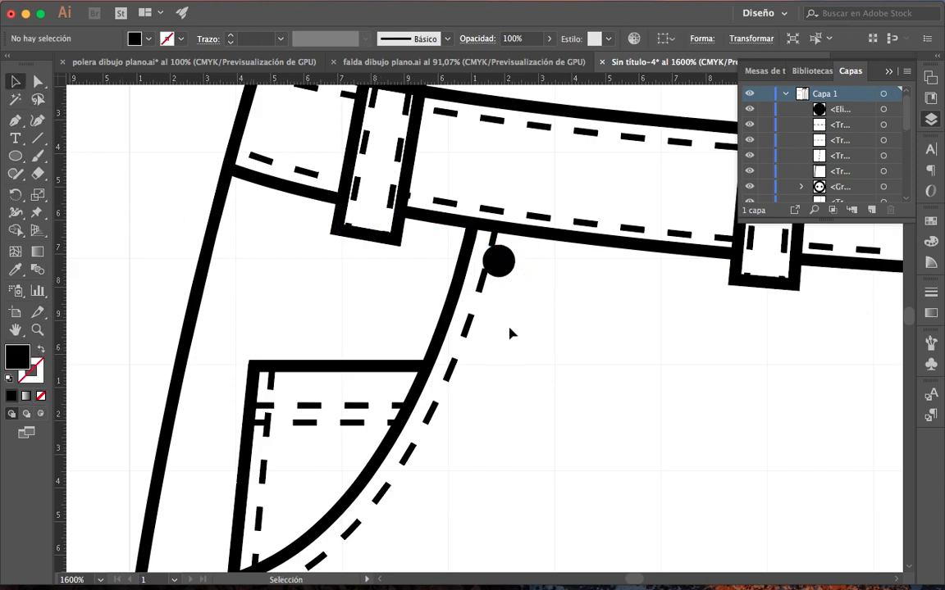
drag(495, 269, 489, 262)
Step: Place copies of the black rivet in the coin pocket's upper corner and at the lower end of the left pocket's stitching
key(space)
drag(543, 329, 611, 239)
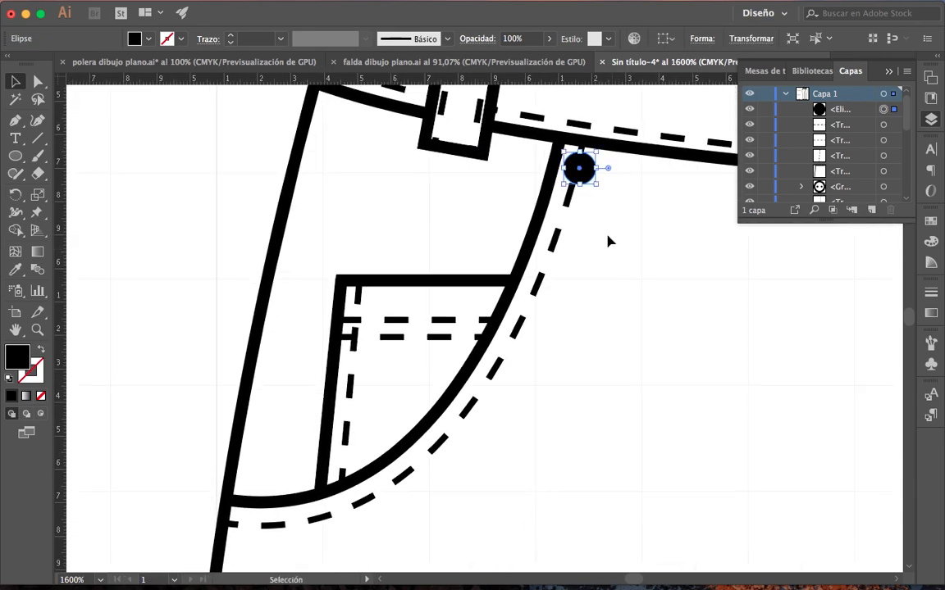
key(a)
key(super+c)
key(super+v)
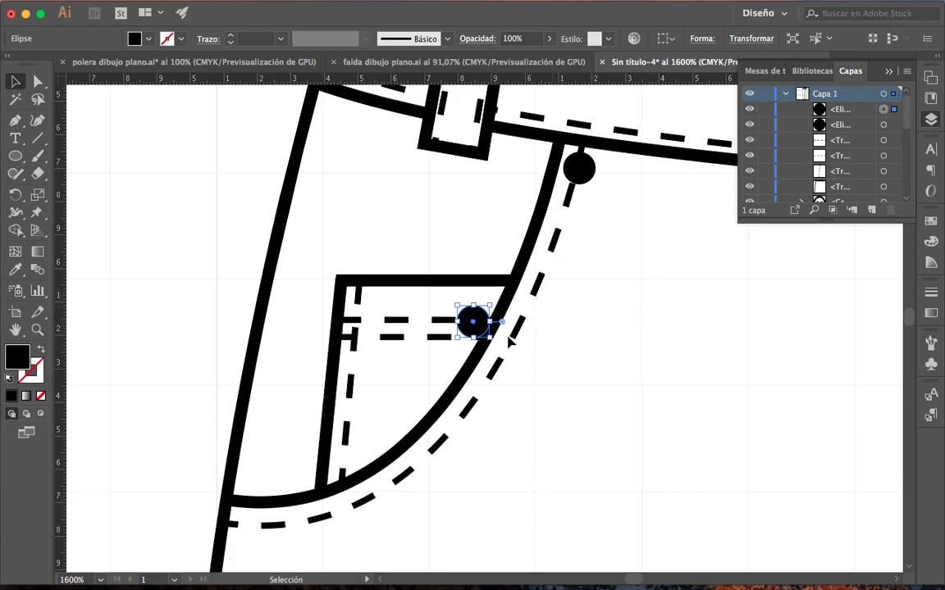
drag(475, 326, 366, 310)
drag(628, 422, 646, 382)
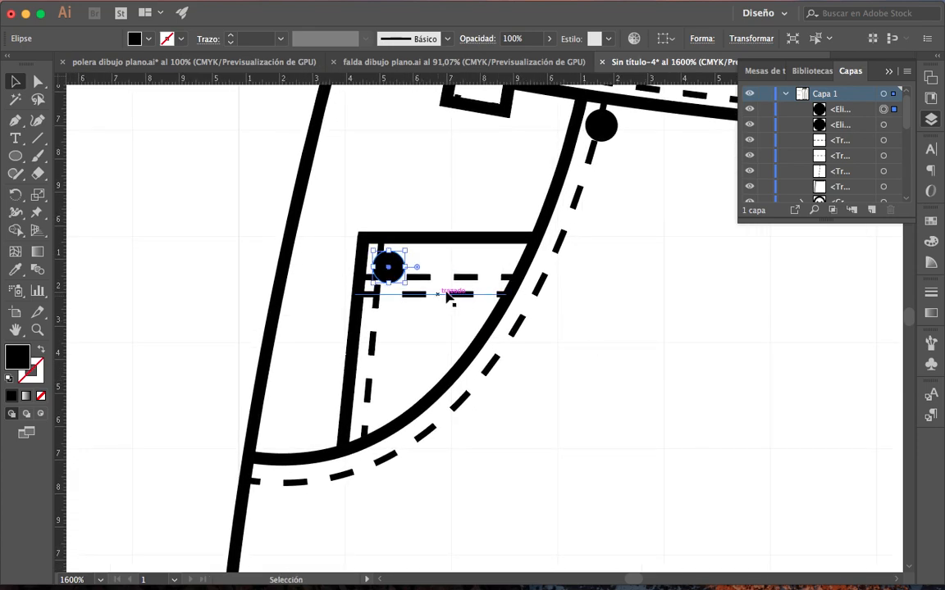
key(super+v)
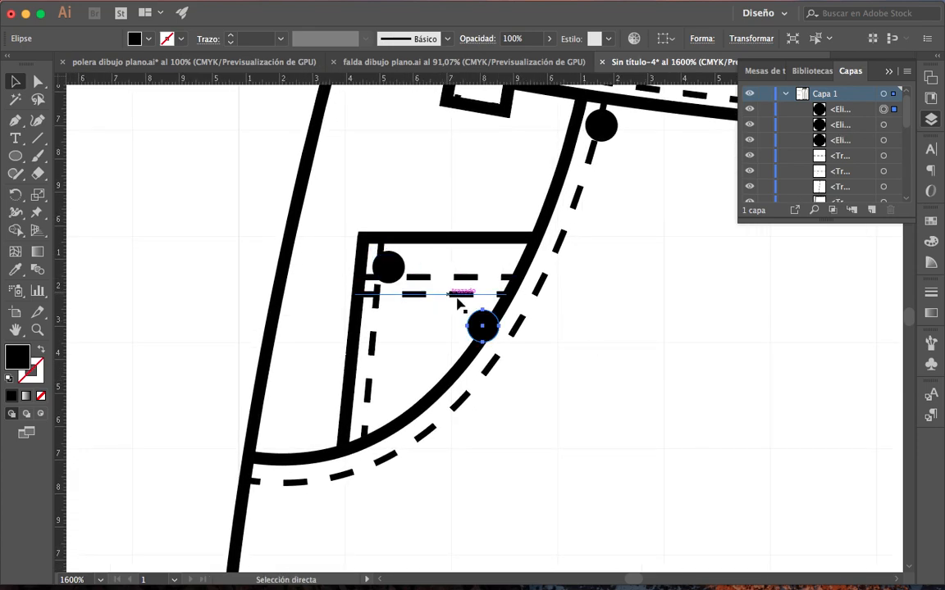
drag(483, 330, 272, 487)
click(209, 407)
Step: Paste another rivet and position it at the upper end of the right pocket's stitching
click(38, 336)
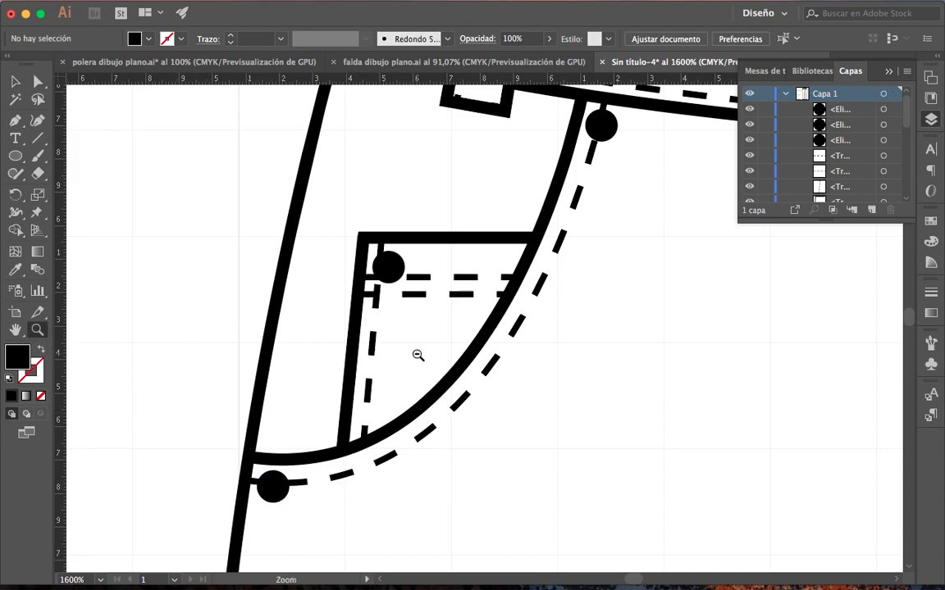
alt+click(419, 355)
alt+click(419, 355)
alt+click(419, 355)
alt+click(419, 355)
drag(691, 396, 498, 386)
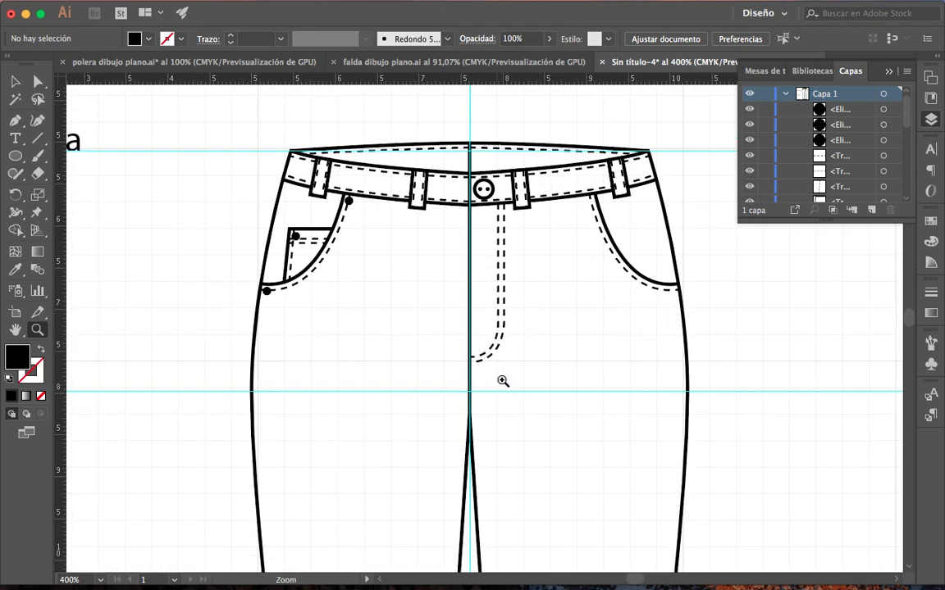
click(592, 221)
click(502, 311)
click(499, 313)
click(499, 310)
click(462, 320)
mouse_move(462, 320)
mouse_down()
mouse_move(497, 331)
mouse_move(456, 295)
mouse_up()
key(l)
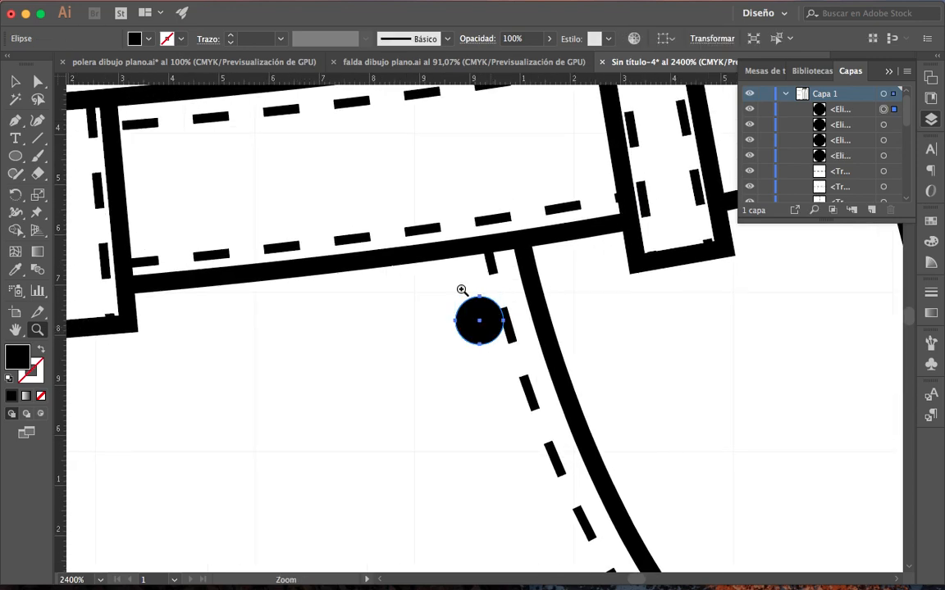
click(12, 83)
drag(482, 328, 490, 291)
Step: Paste one more rivet and position it at the lower end of the right pocket's stitching, beside the side seam
key(space)
drag(550, 470, 387, 242)
drag(561, 537, 432, 376)
drag(581, 429, 422, 316)
key(ctrl+v)
drag(482, 335, 531, 330)
click(116, 280)
Step: Unlock the locked groups of the two trouser halves in the layer's object list
click(37, 329)
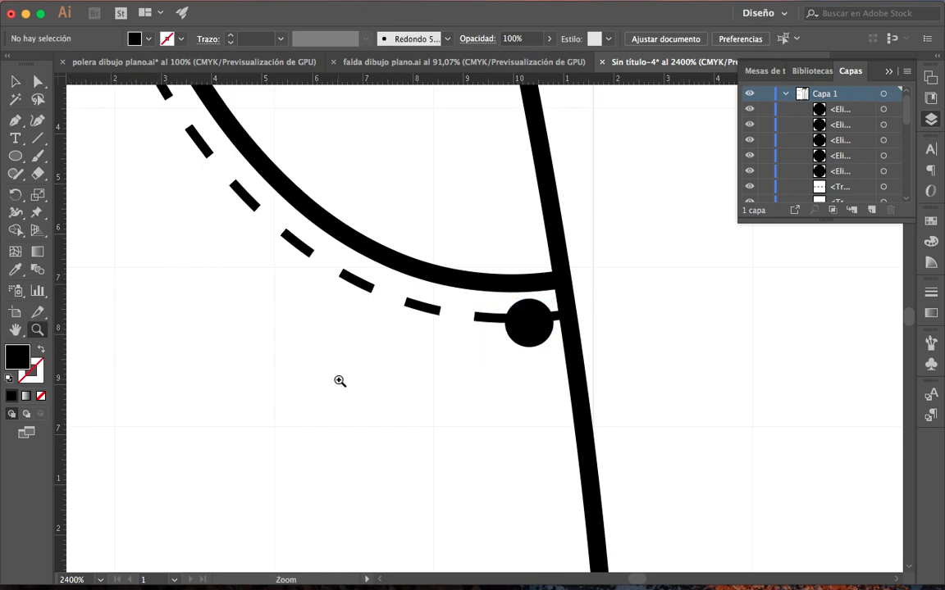
alt+click(384, 392)
alt+click(382, 392)
alt+click(382, 392)
drag(471, 422, 443, 447)
alt+click(459, 400)
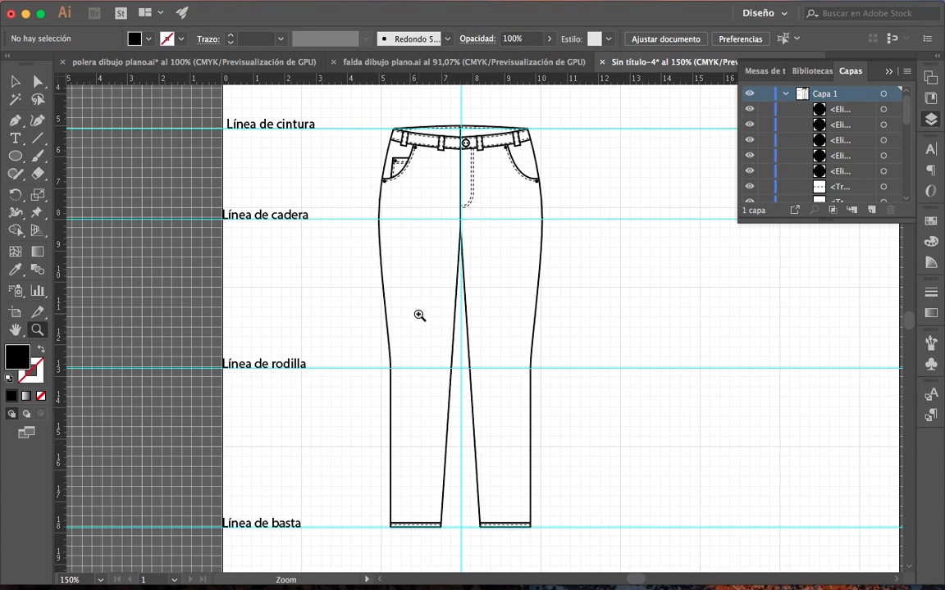
key(v)
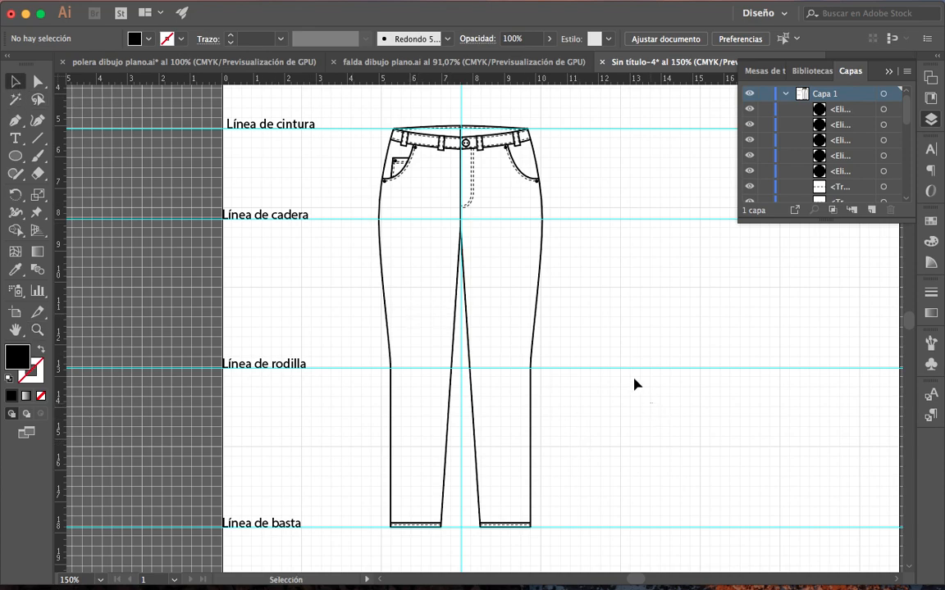
click(392, 280)
click(361, 90)
drag(348, 112, 603, 295)
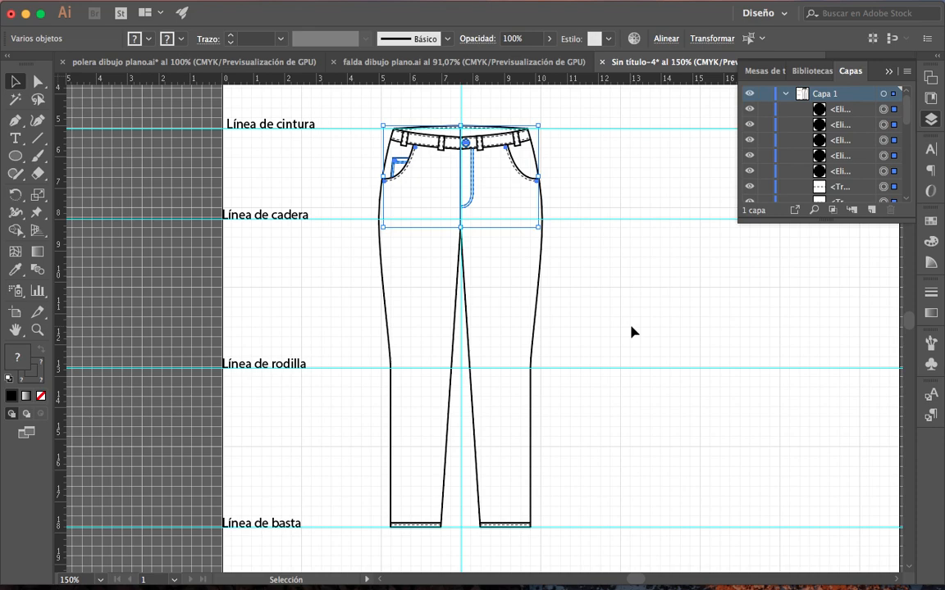
click(617, 186)
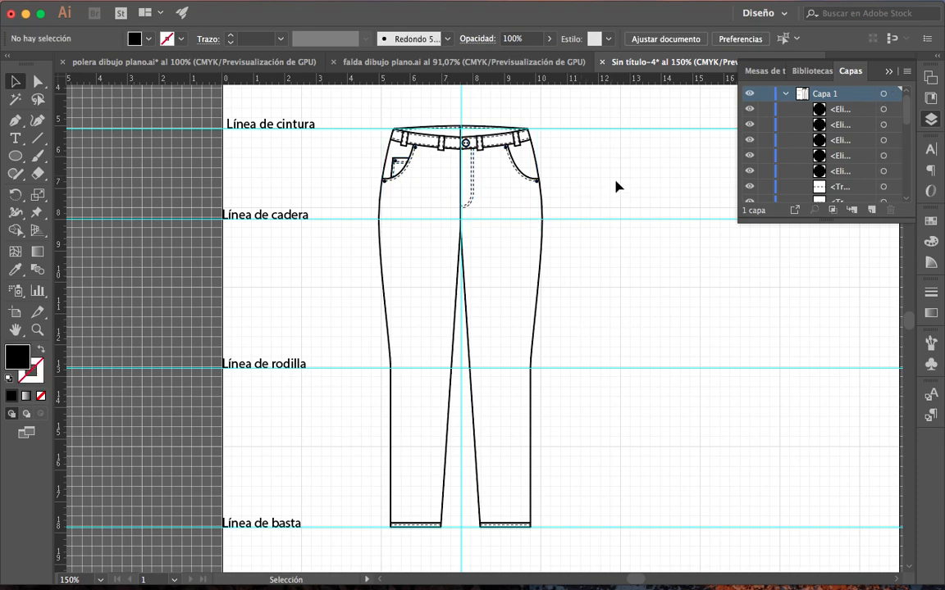
scroll(908, 200, down, 5)
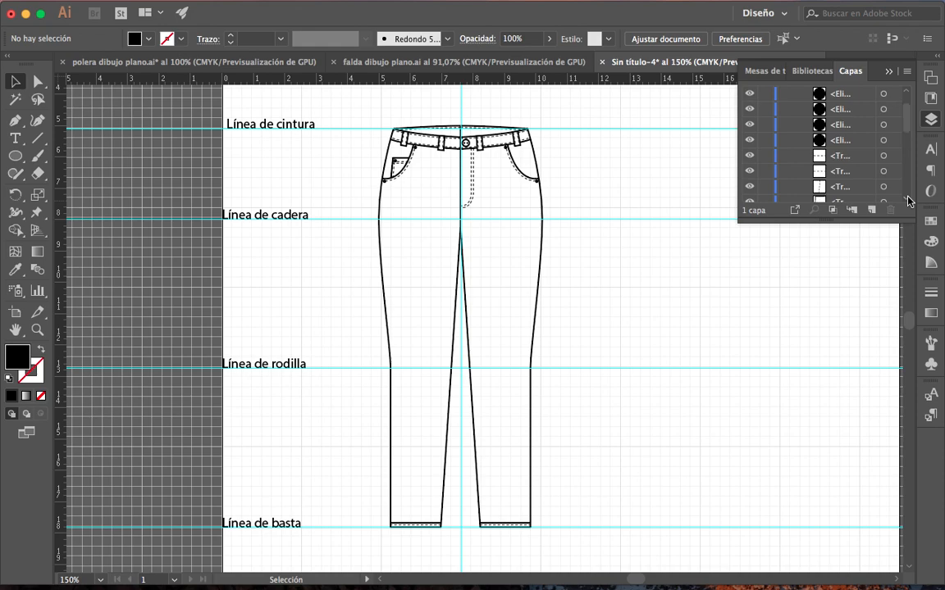
scroll(908, 201, down, 1)
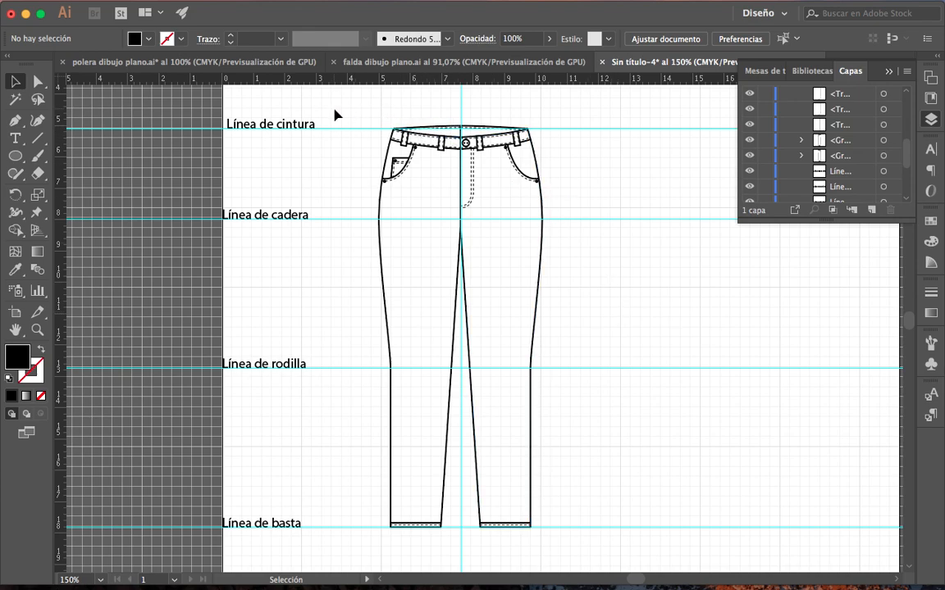
Step: Select every part of the trousers drawing, leaving out the guide labels, and group it
drag(355, 109, 505, 464)
drag(578, 560, 607, 521)
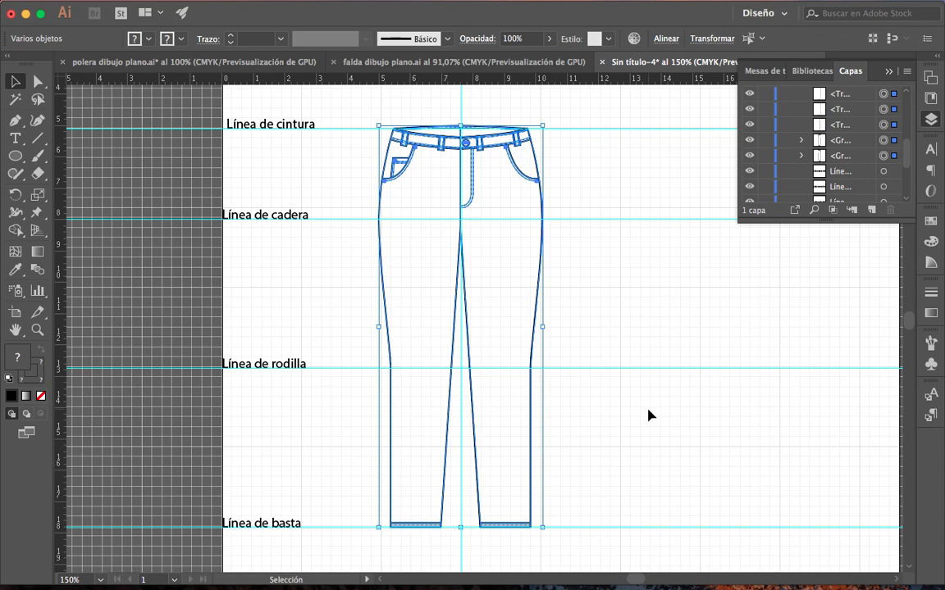
key(a)
key(super+g)
key(v)
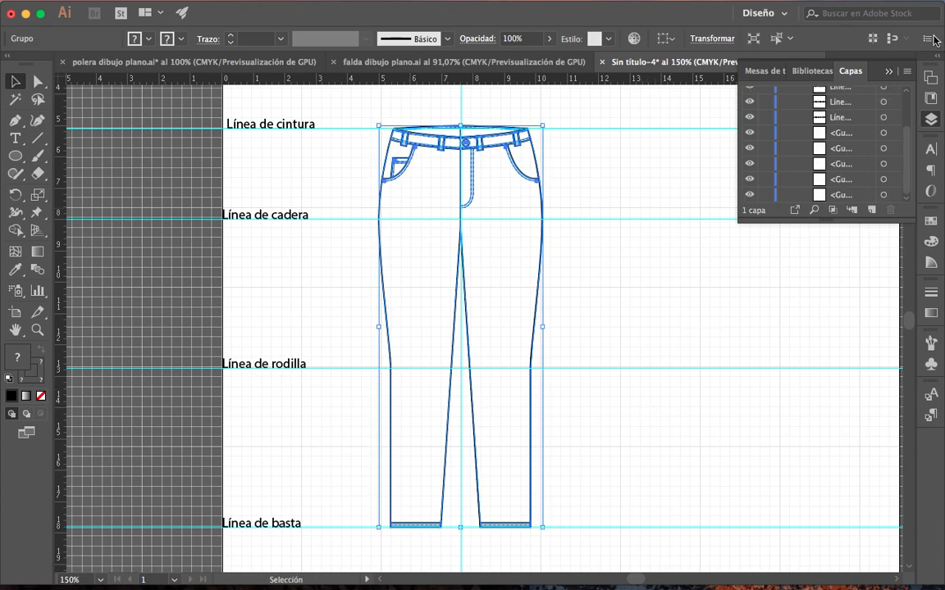
Step: Collapse the layer list and duplicate the grouped trousers to the right of the original at the same height
click(890, 72)
drag(748, 218, 568, 215)
drag(259, 183, 539, 201)
click(589, 233)
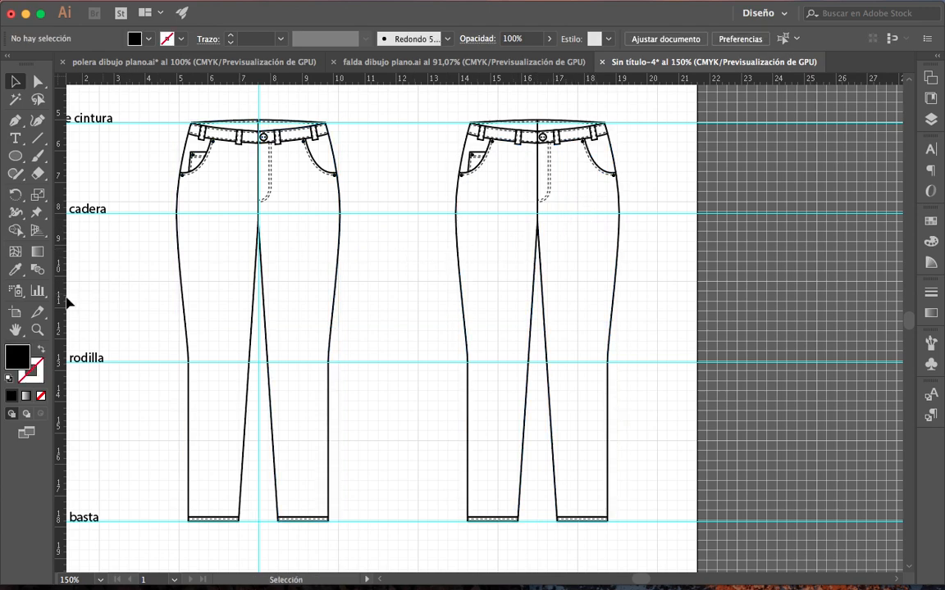
Step: Ungroup the duplicated trousers so that their parts can be selected separately
click(37, 329)
click(516, 152)
click(439, 349)
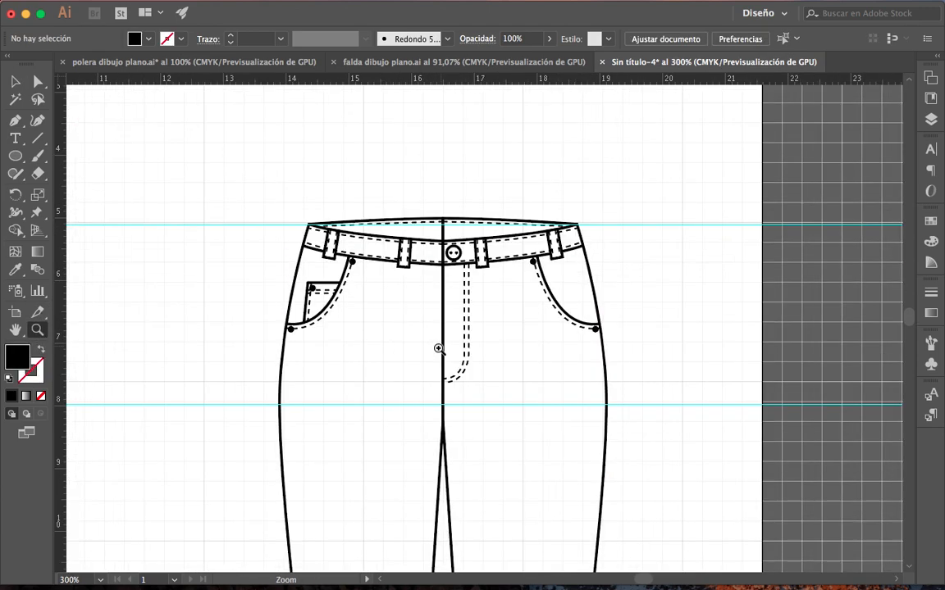
click(474, 284)
click(478, 318)
drag(502, 330, 541, 207)
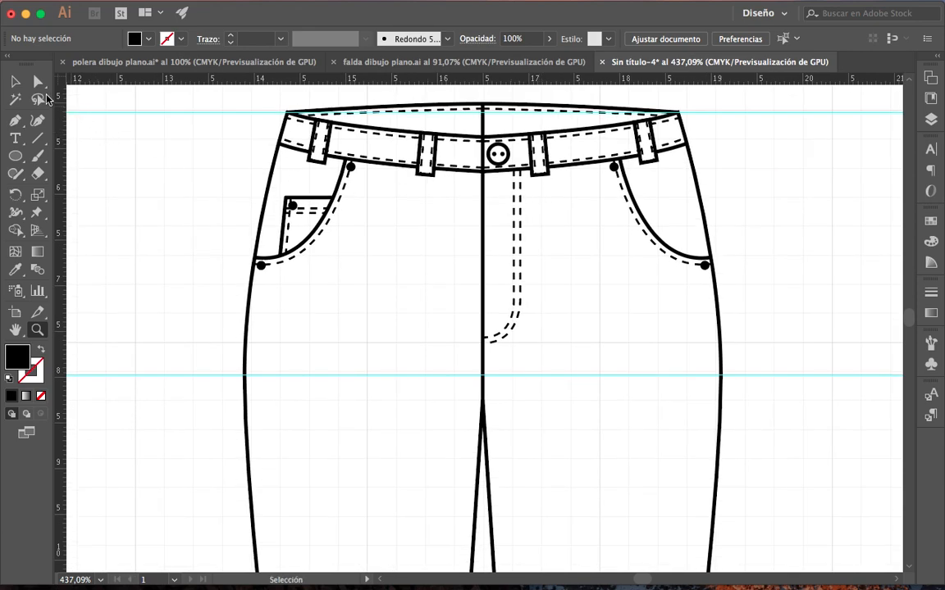
click(40, 82)
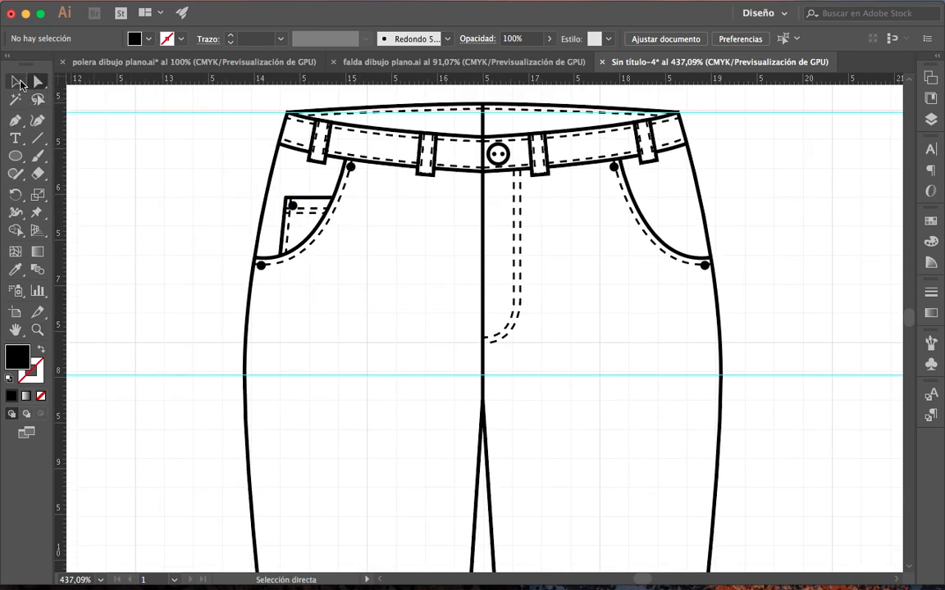
click(14, 81)
click(328, 213)
right_click(327, 211)
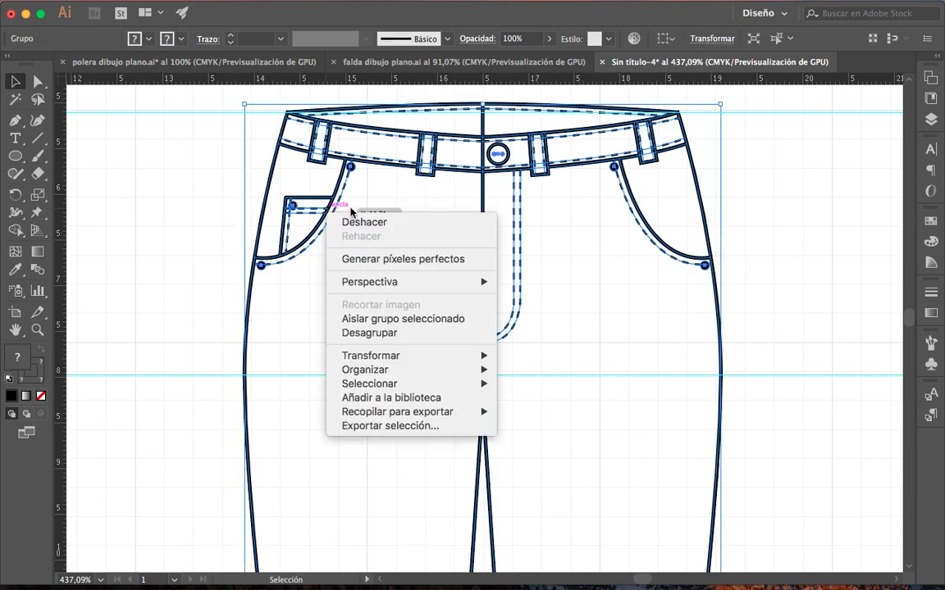
click(377, 333)
click(404, 219)
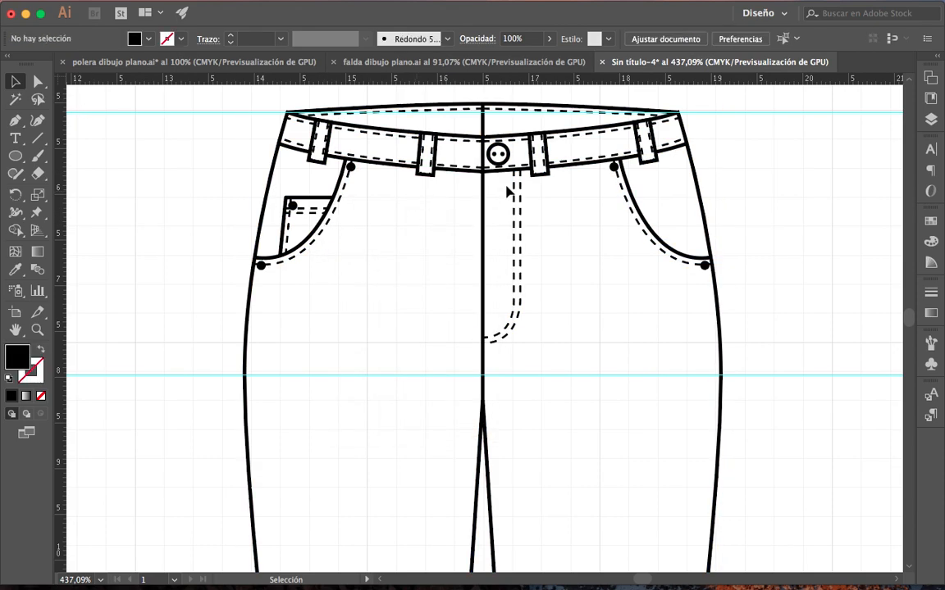
Step: Ungroup the right half and the left half of the duplicated trousers
click(518, 205)
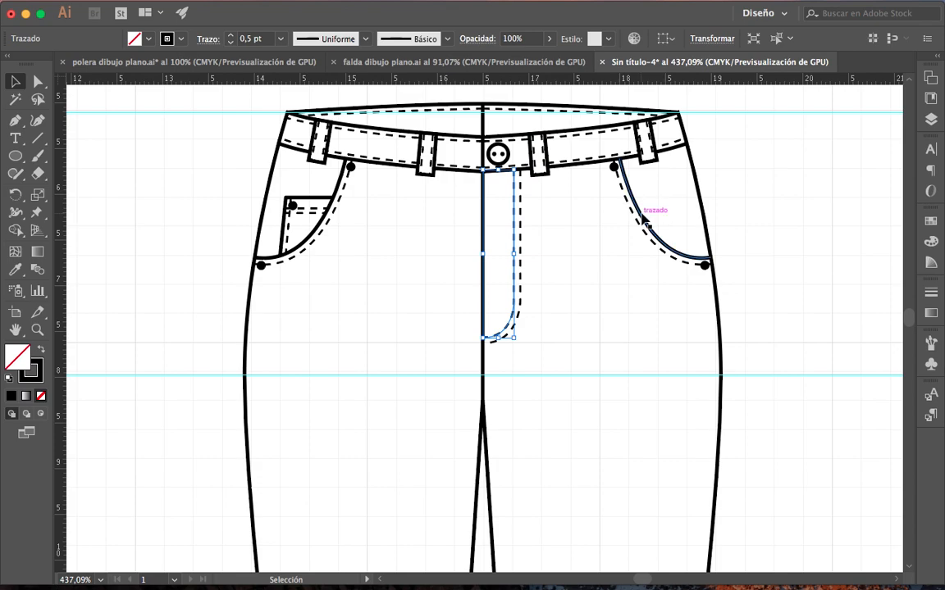
click(645, 225)
right_click(644, 221)
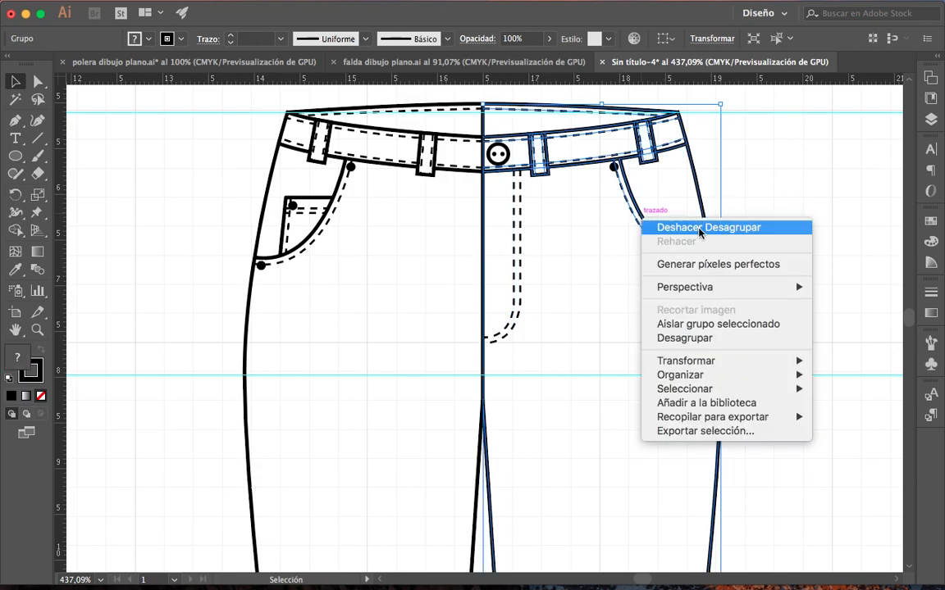
click(715, 337)
click(835, 241)
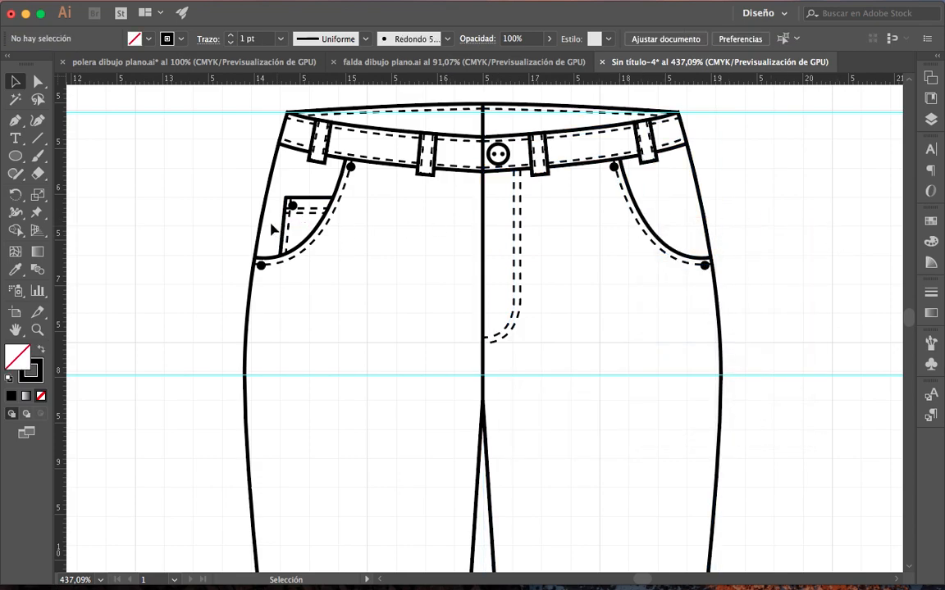
click(312, 245)
right_click(312, 245)
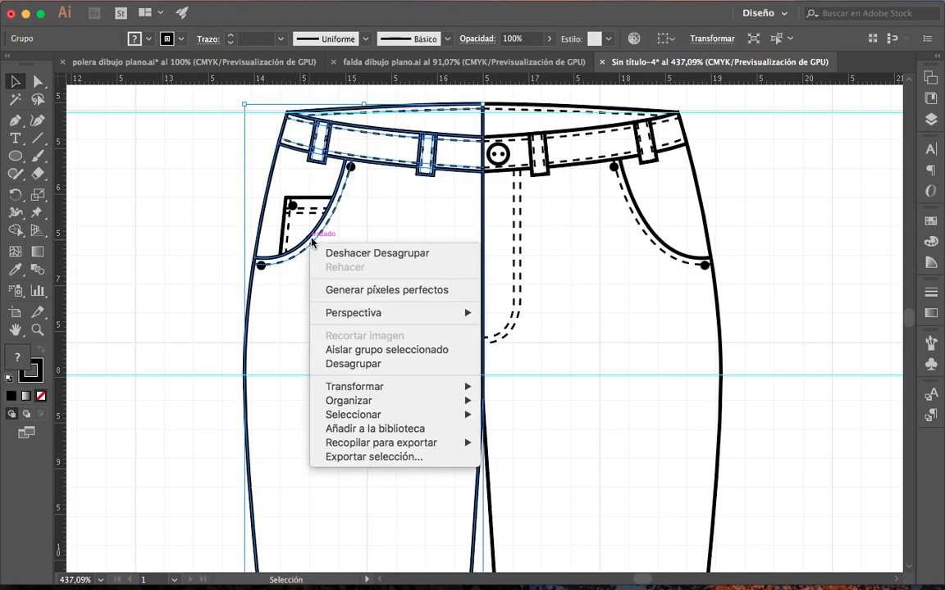
click(369, 365)
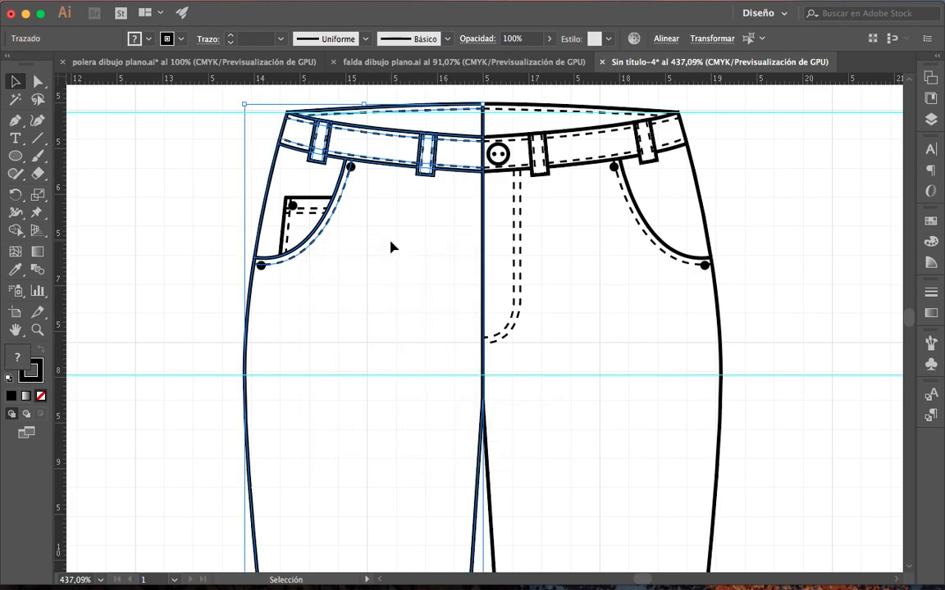
click(390, 244)
Step: Delete the left pocket's opening curve and stitching together with the small coin pocket's outline and stitching on the duplicate
click(317, 254)
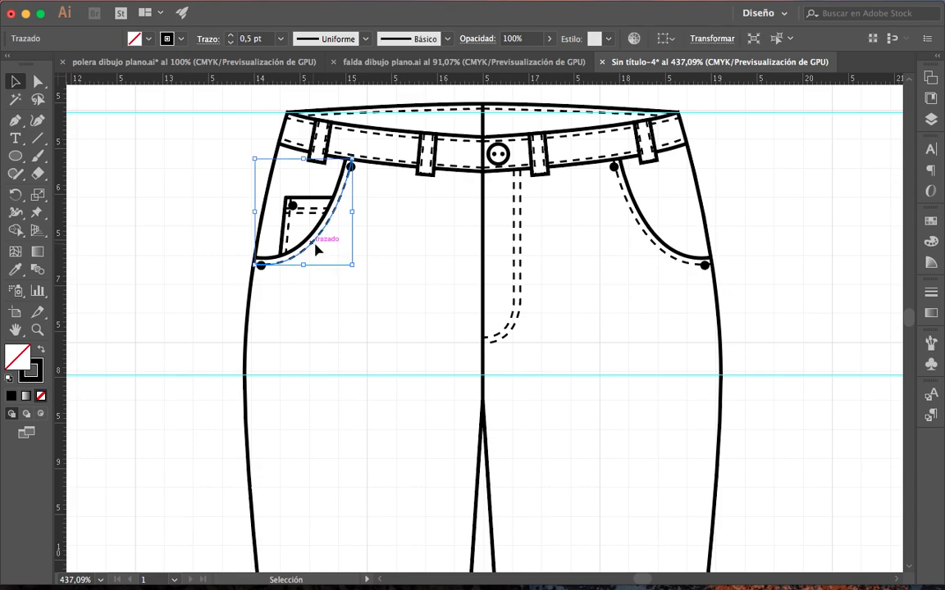
key(Return)
key(Return)
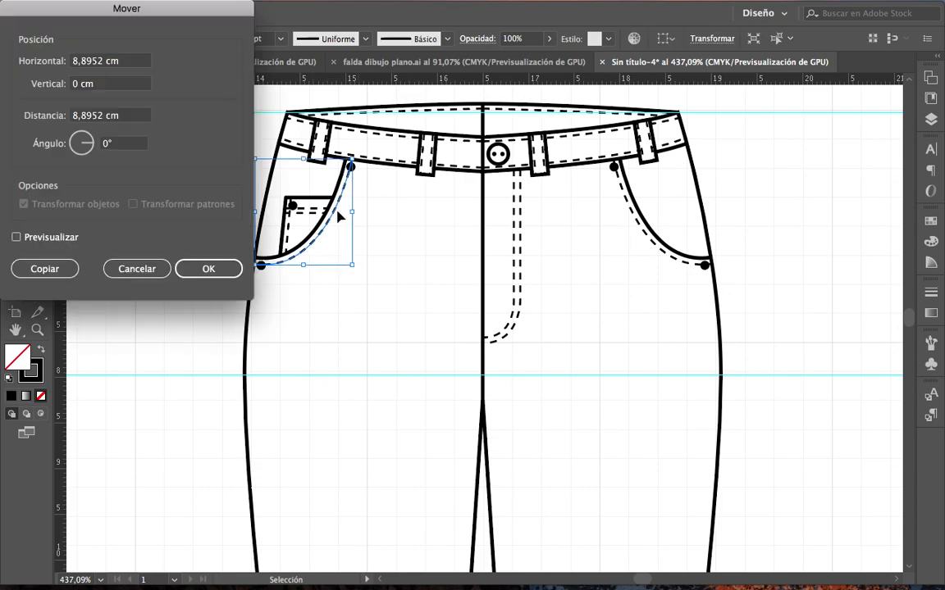
key(Delete)
click(327, 208)
click(341, 217)
click(320, 230)
key(Delete)
drag(317, 229, 310, 233)
key(Delete)
click(288, 230)
key(Delete)
Step: Delete the fly stitching and the right pocket's opening curve and stitching from the duplicated trousers
drag(539, 252, 502, 271)
key(Delete)
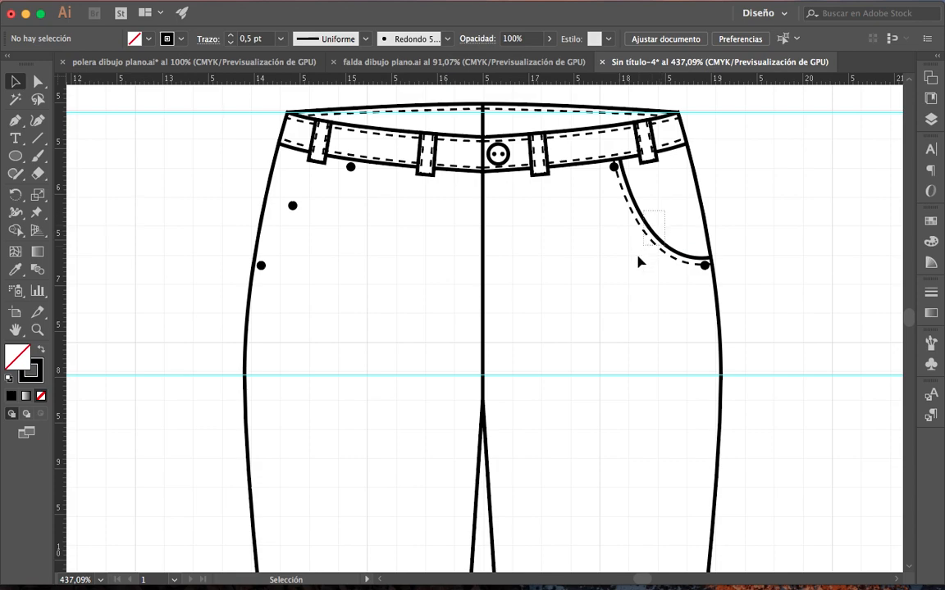
drag(640, 262, 640, 267)
key(Delete)
Step: Delete only the curved front waistband top-edge segment from both half outlines, keeping the side seams and legs
click(583, 131)
click(572, 186)
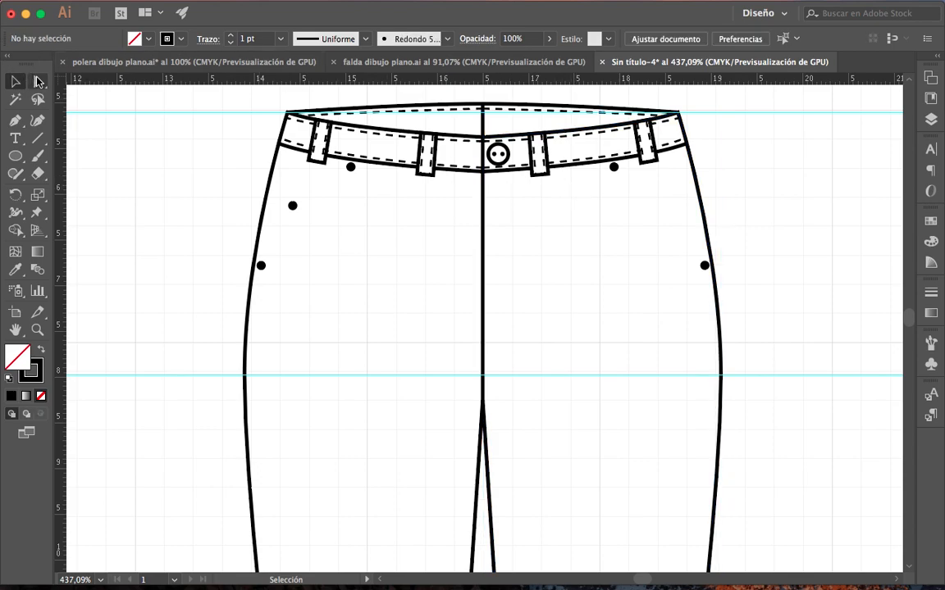
click(38, 82)
click(629, 129)
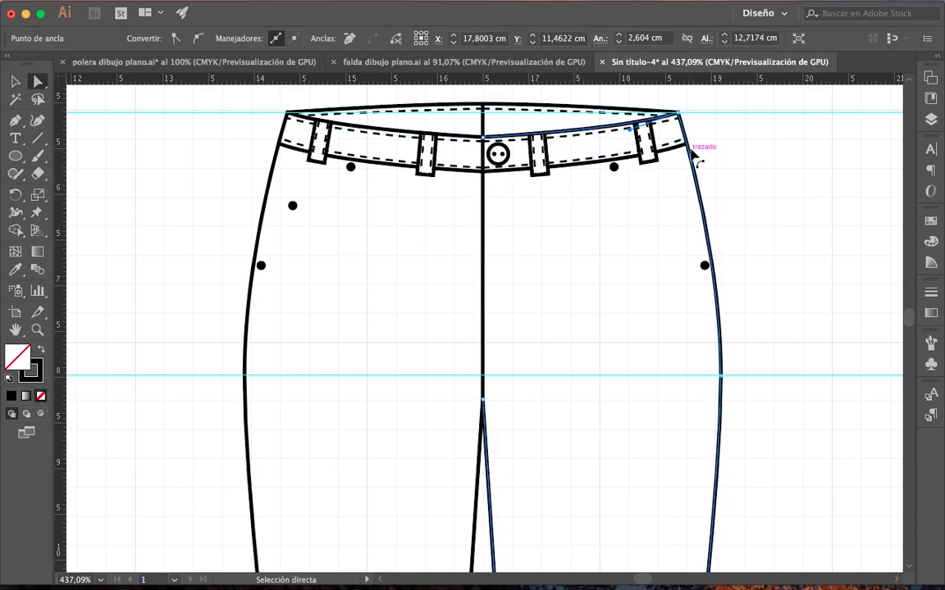
click(692, 162)
click(460, 138)
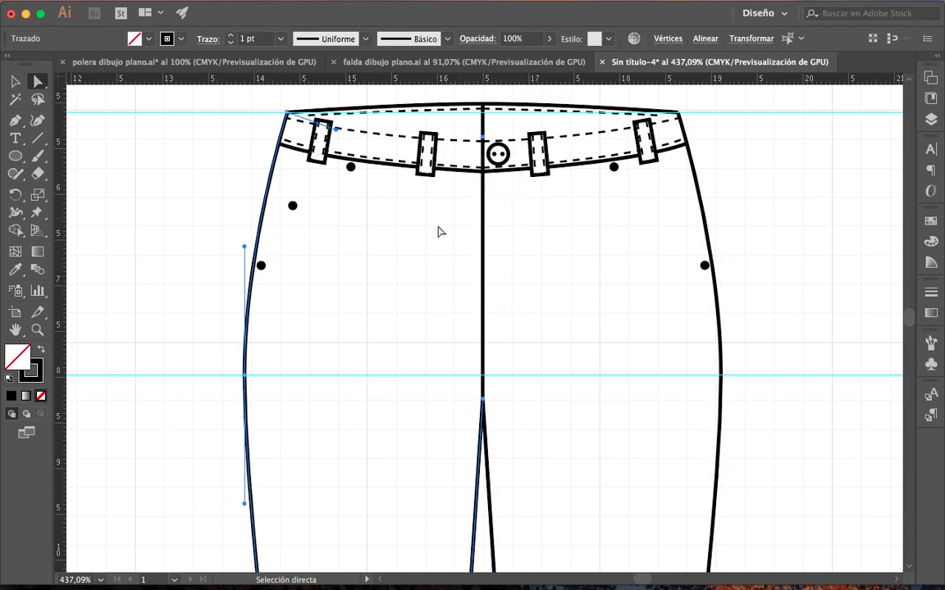
click(16, 82)
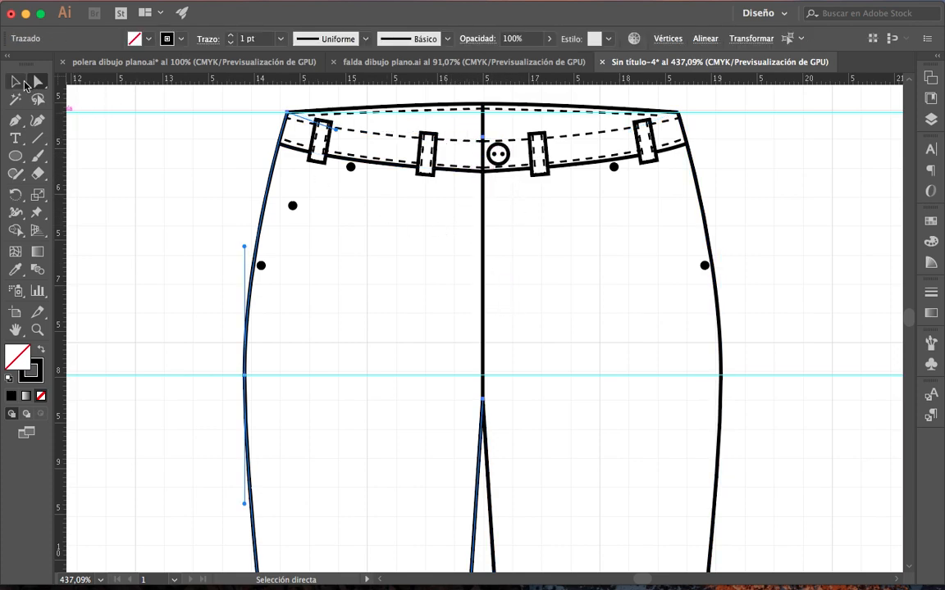
click(393, 132)
click(393, 211)
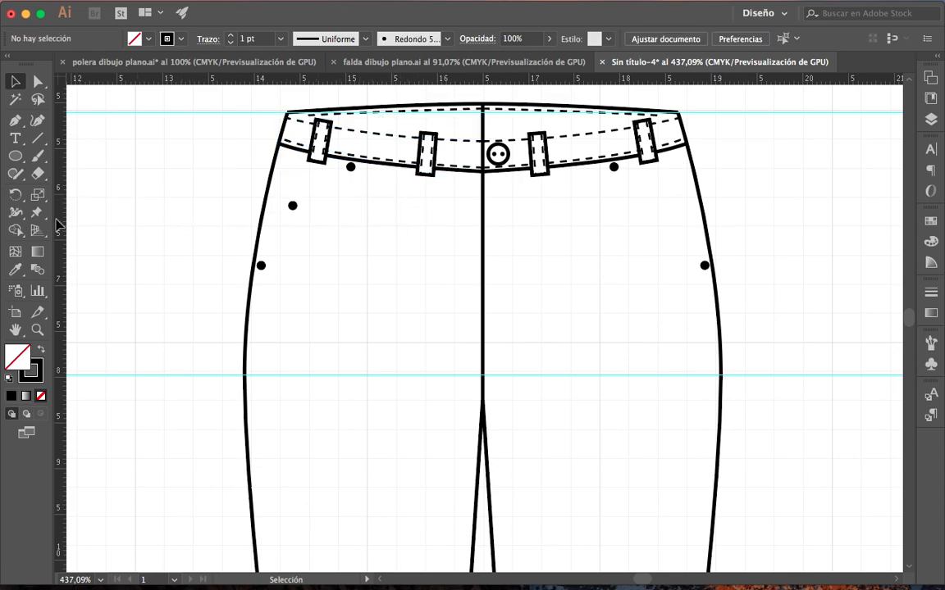
Step: Delete the button from the waistband of the duplicated trousers
click(38, 330)
click(408, 195)
click(632, 272)
key(space)
drag(574, 298, 652, 244)
key(v)
click(543, 279)
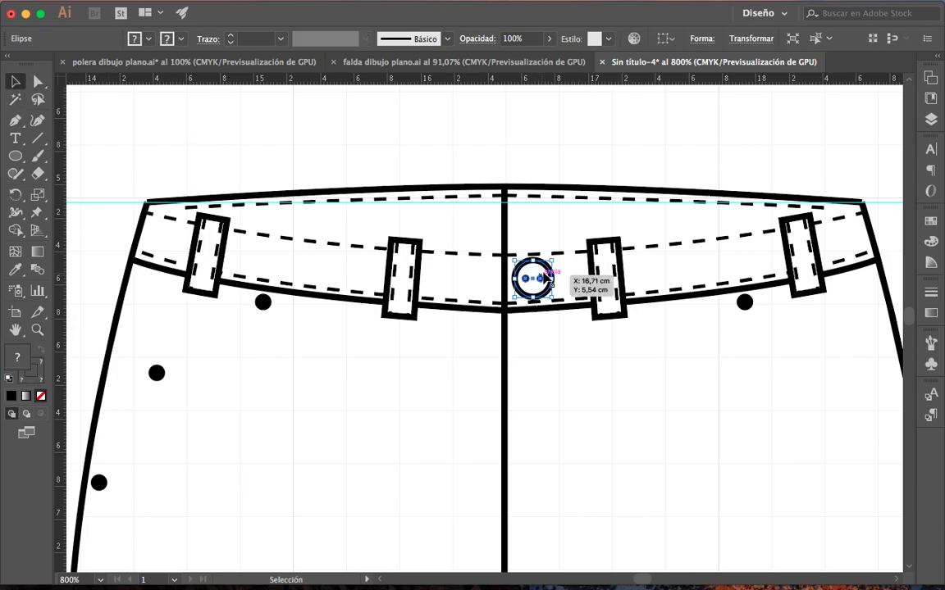
key(Delete)
Step: Delete the coin pocket rivet and the two upper pocket rivets below the waistband, leaving the lower rivets at the side seams
drag(269, 308, 251, 482)
drag(156, 373, 172, 509)
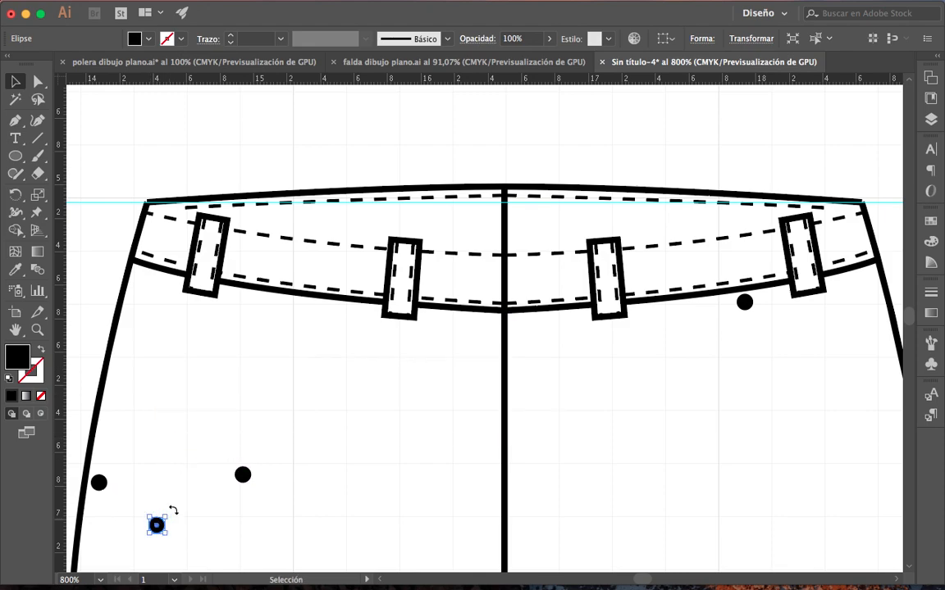
key(Delete)
click(242, 476)
key(Delete)
click(745, 303)
key(Delete)
Step: Delete the upper dashed stitching line of the front waistband on both halves
drag(730, 429, 719, 367)
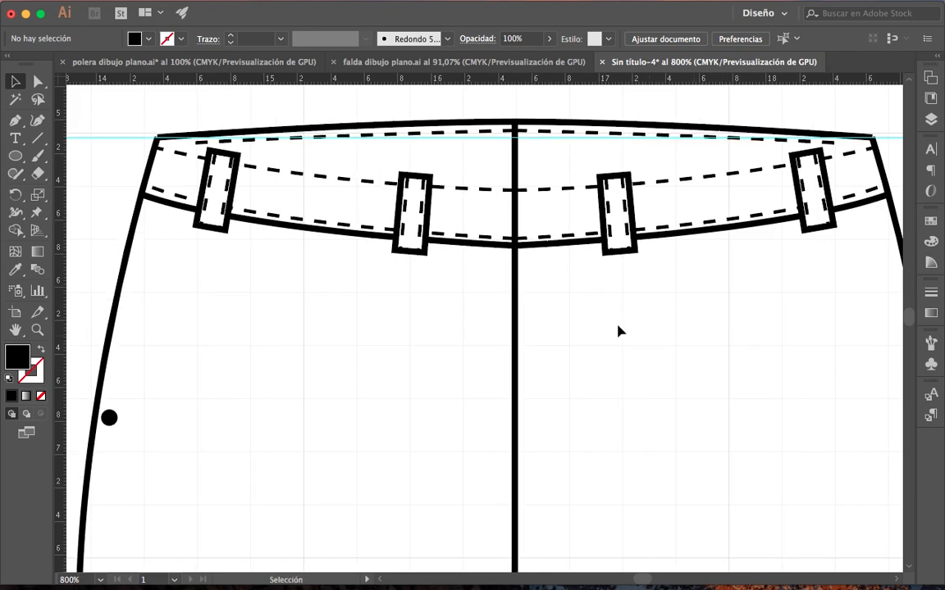
click(474, 194)
key(Delete)
click(679, 172)
key(Delete)
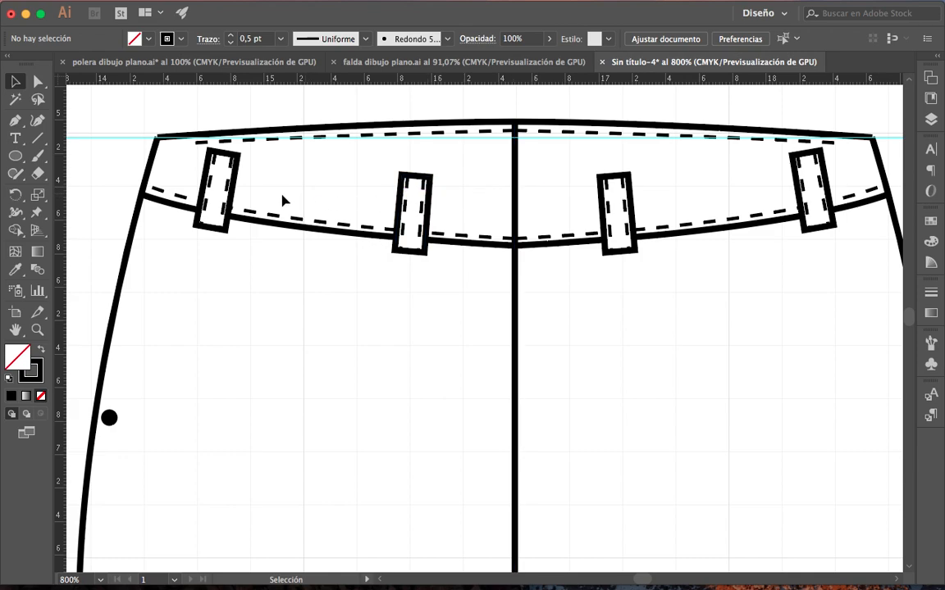
Step: Reshape the left half of the waistband's lower edge, raising its centre point and curve handle into a nearly straight line
click(286, 218)
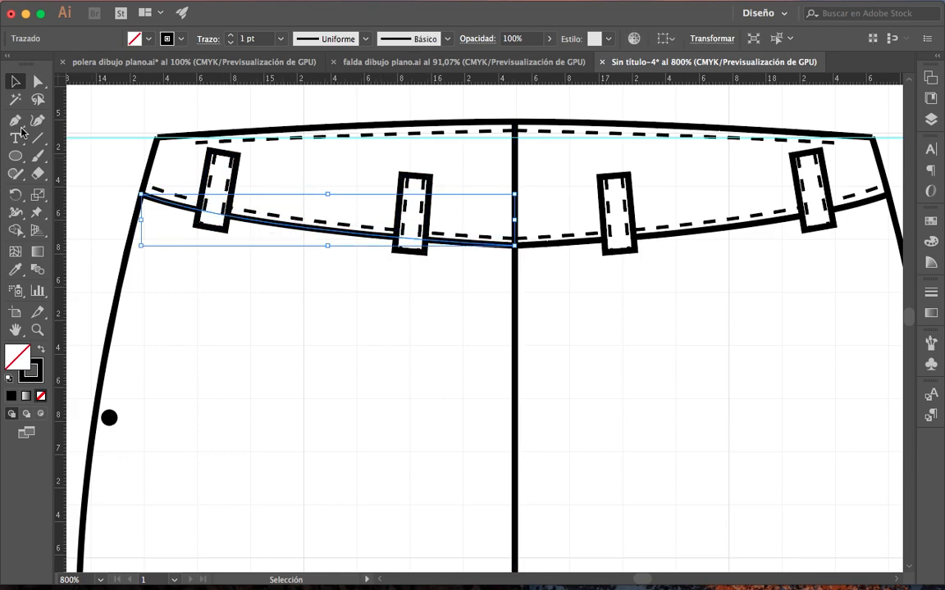
click(35, 82)
click(516, 180)
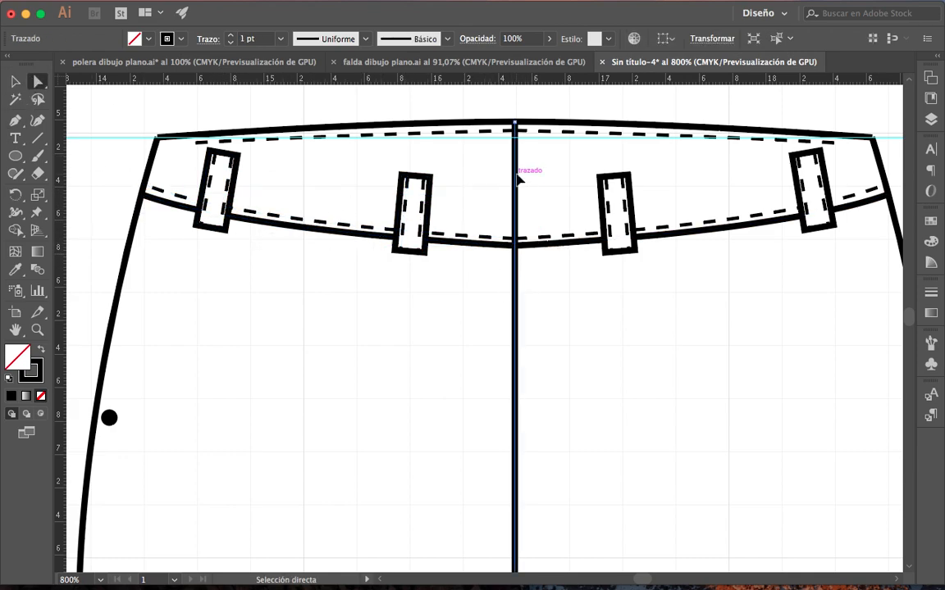
drag(549, 180, 456, 193)
drag(515, 247, 517, 186)
drag(250, 237, 266, 185)
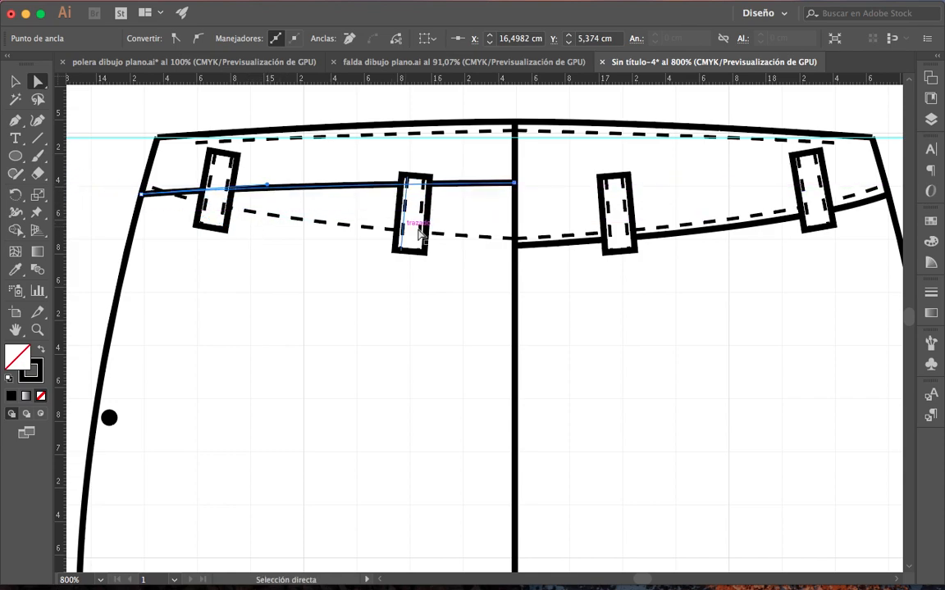
Step: Raise the centre point and curve handle of the left lower waistband stitching to run just above the reshaped edge
click(368, 228)
drag(515, 239, 514, 175)
drag(246, 228, 262, 179)
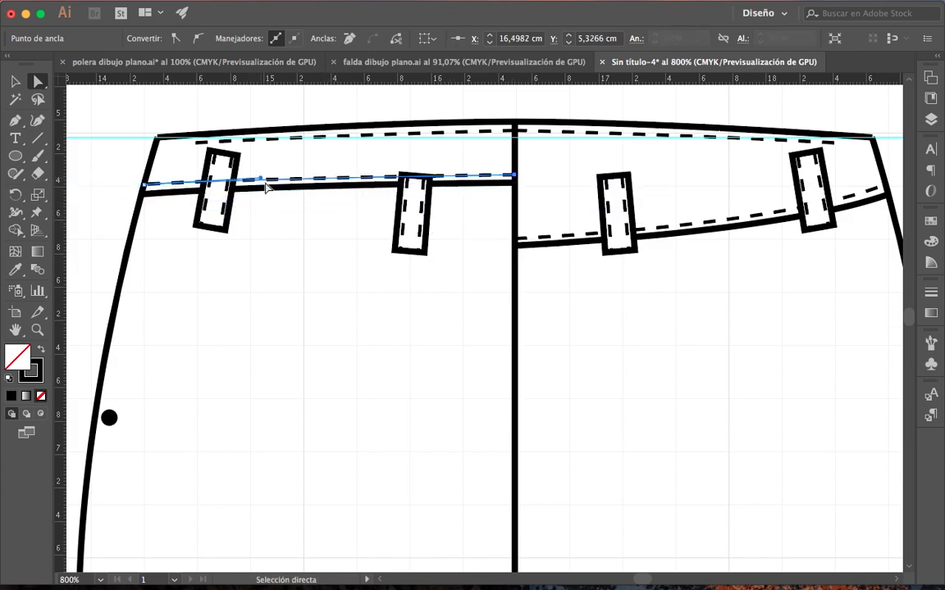
click(440, 316)
Step: Join the end points of the back waistline and the left side seam at the upper left waist corner
drag(196, 147, 366, 381)
click(301, 168)
click(39, 330)
key(a)
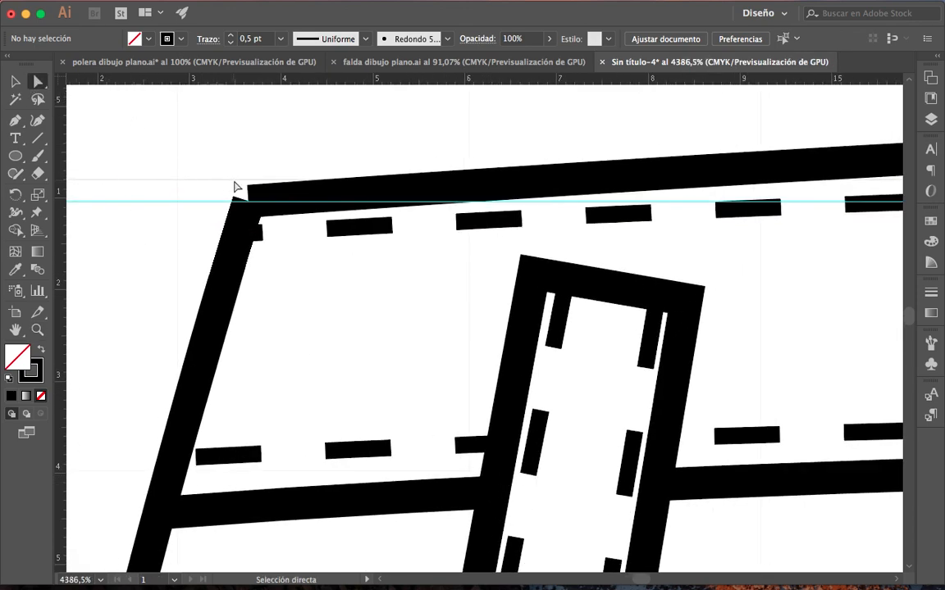
drag(277, 226, 276, 221)
right_click(293, 171)
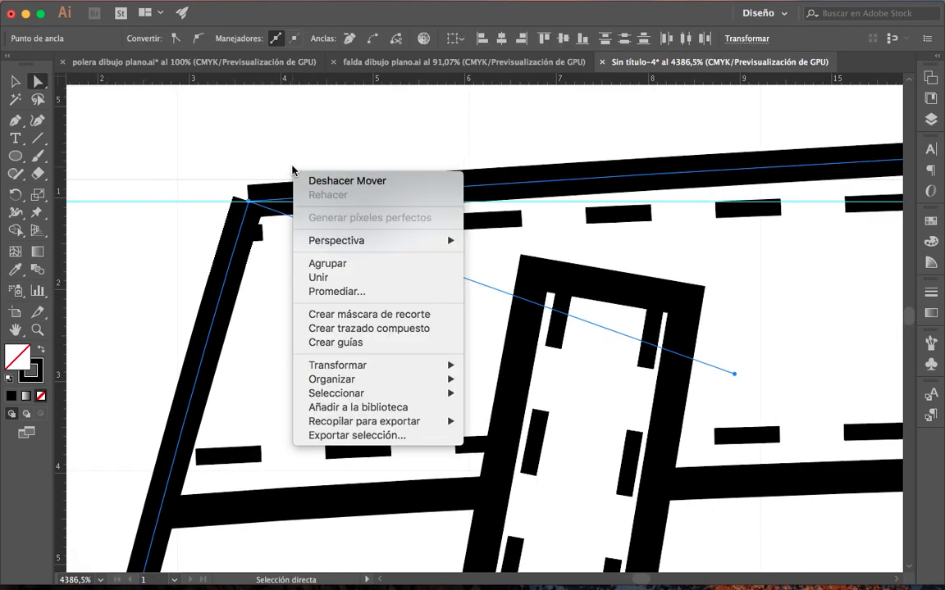
click(340, 277)
click(336, 158)
Step: Reshape the right half of the waistband's lower edge, raising its centre point and curve handle to match the left half
key(space)
drag(393, 274, 144, 205)
click(43, 333)
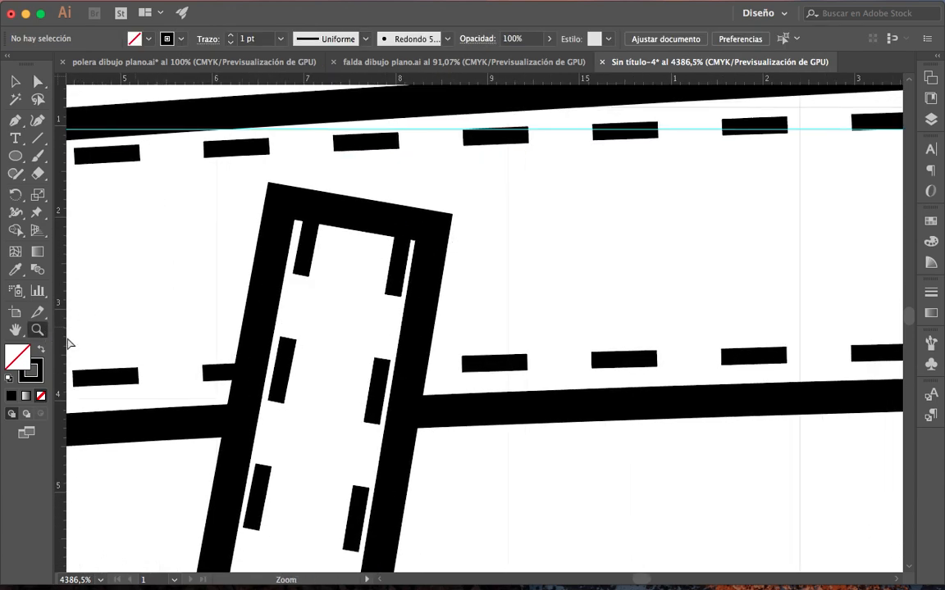
super+click(396, 383)
super+click(574, 407)
click(40, 336)
alt+click(628, 439)
alt+click(628, 438)
alt+click(628, 438)
alt+click(628, 438)
key(space)
drag(579, 353, 418, 361)
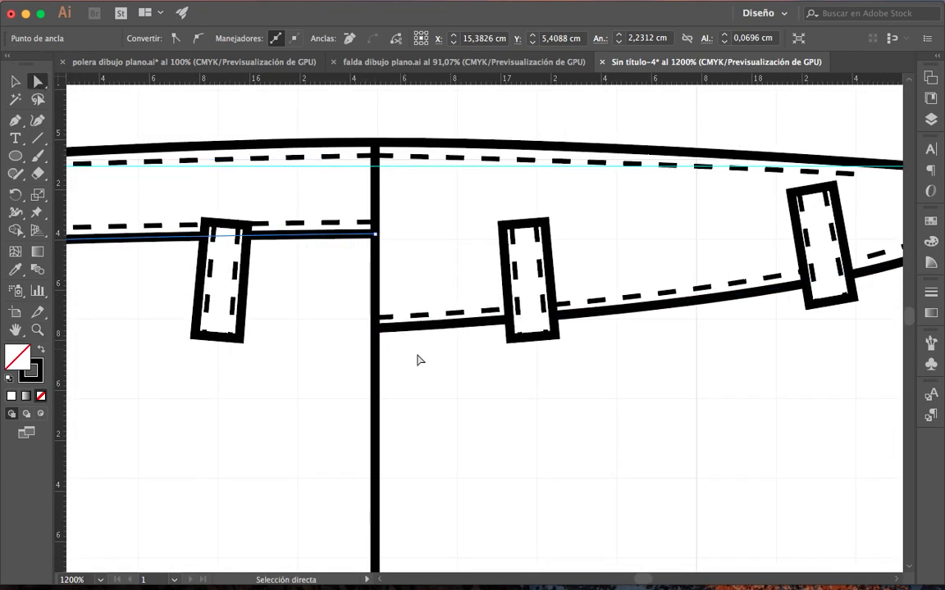
click(37, 330)
alt+click(379, 383)
alt+click(380, 383)
key(space)
drag(456, 378, 314, 379)
key(a)
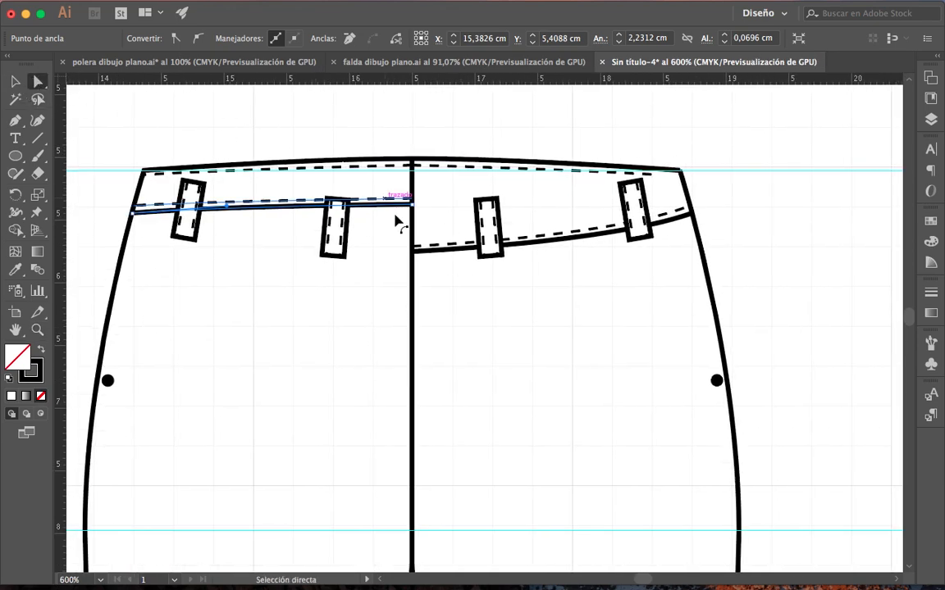
click(420, 254)
drag(417, 256, 416, 207)
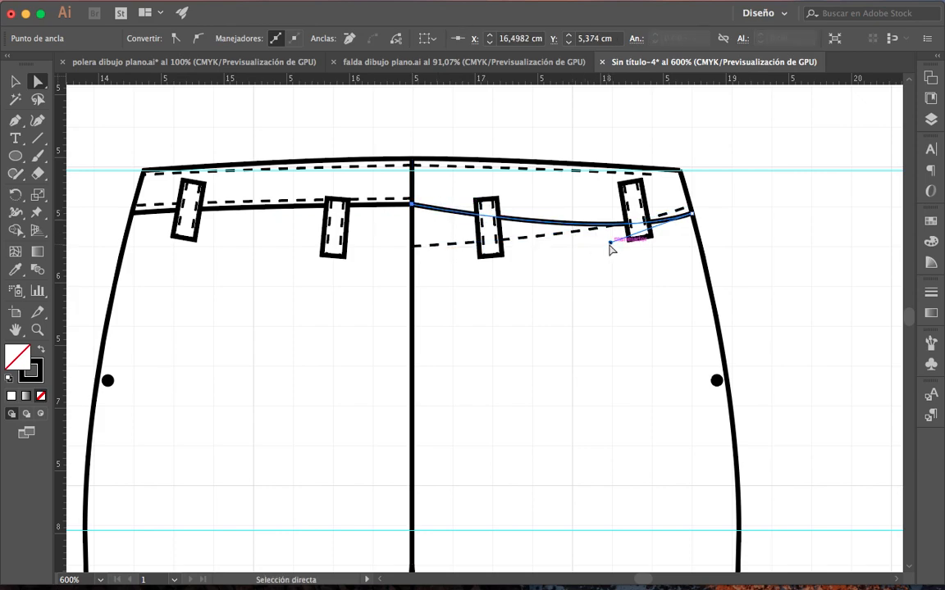
drag(611, 248, 611, 213)
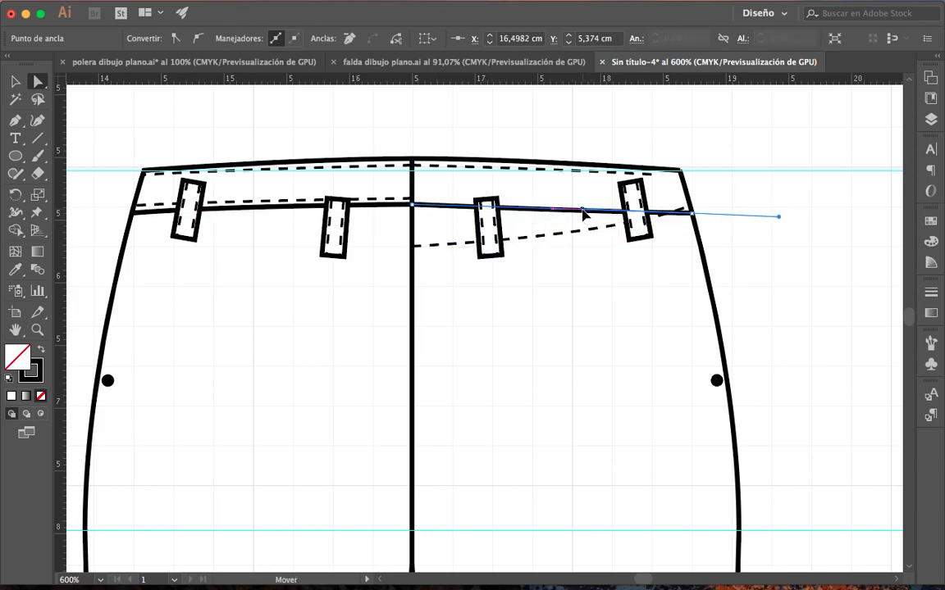
Step: Raise the centre point and curve handle of the right lower waistband stitching to follow just above the reshaped edge
click(566, 231)
click(539, 239)
drag(413, 245, 413, 201)
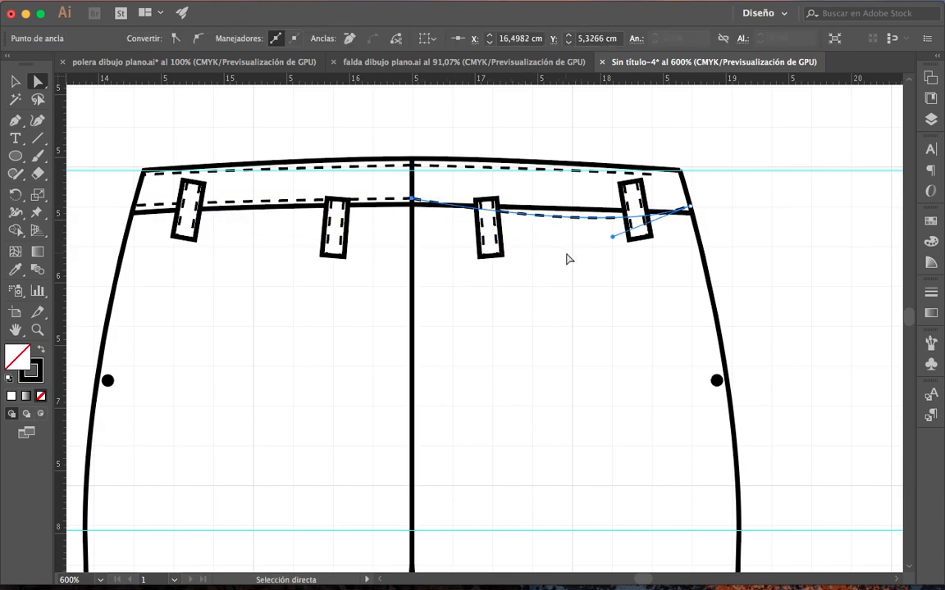
drag(614, 238, 588, 208)
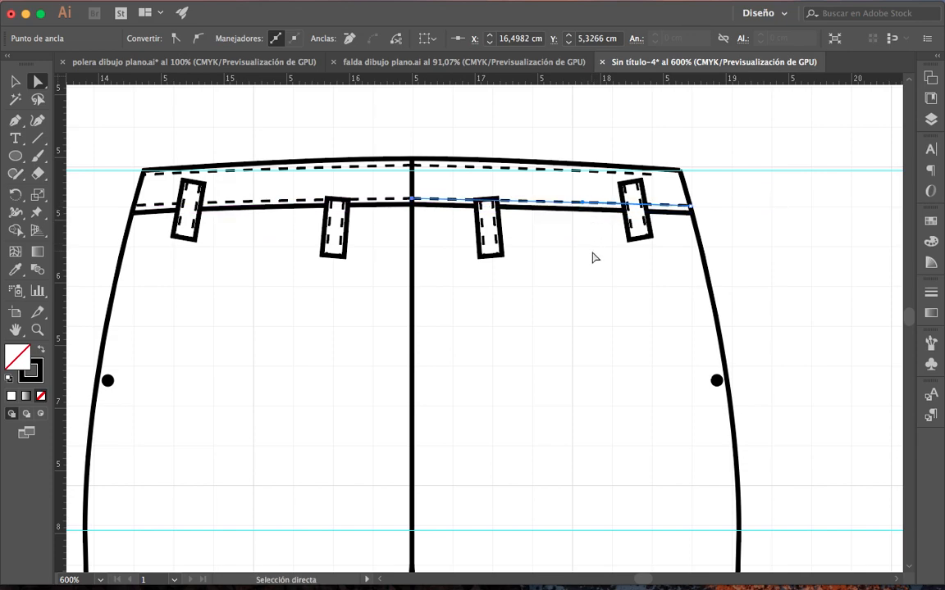
Step: Group the outer left belt loop with its two stitching lines
click(599, 282)
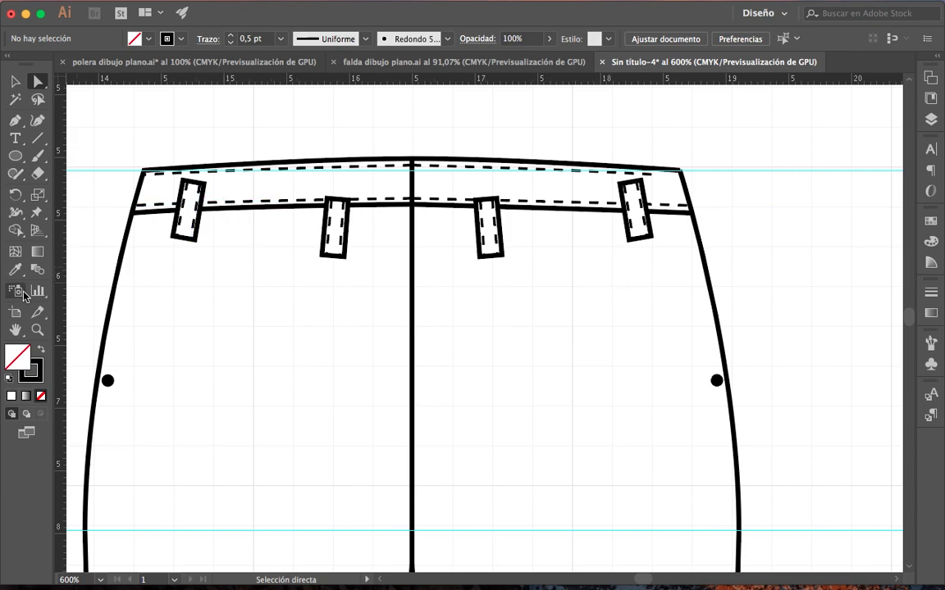
click(37, 331)
click(331, 278)
click(427, 292)
scroll(556, 376, up, 3)
click(38, 82)
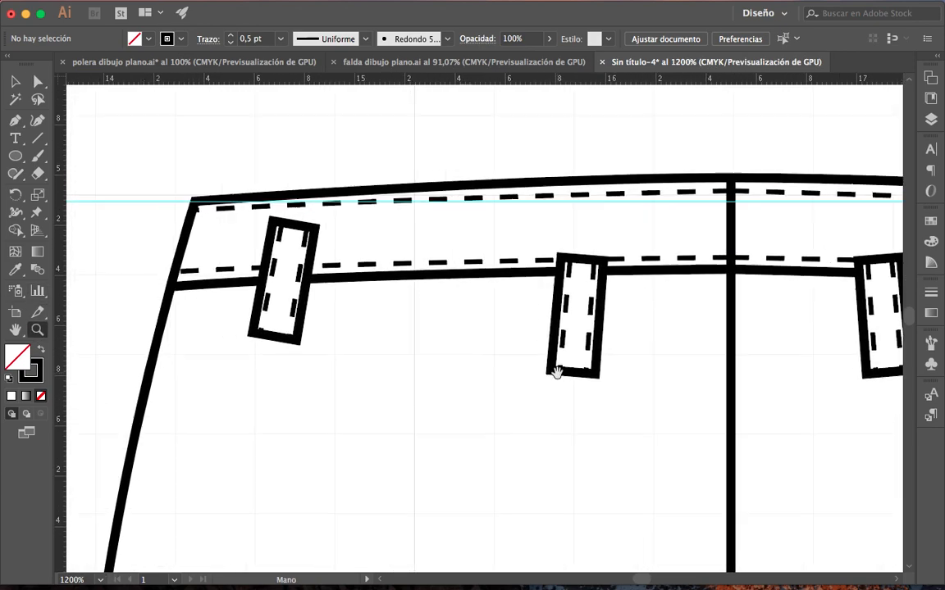
click(15, 81)
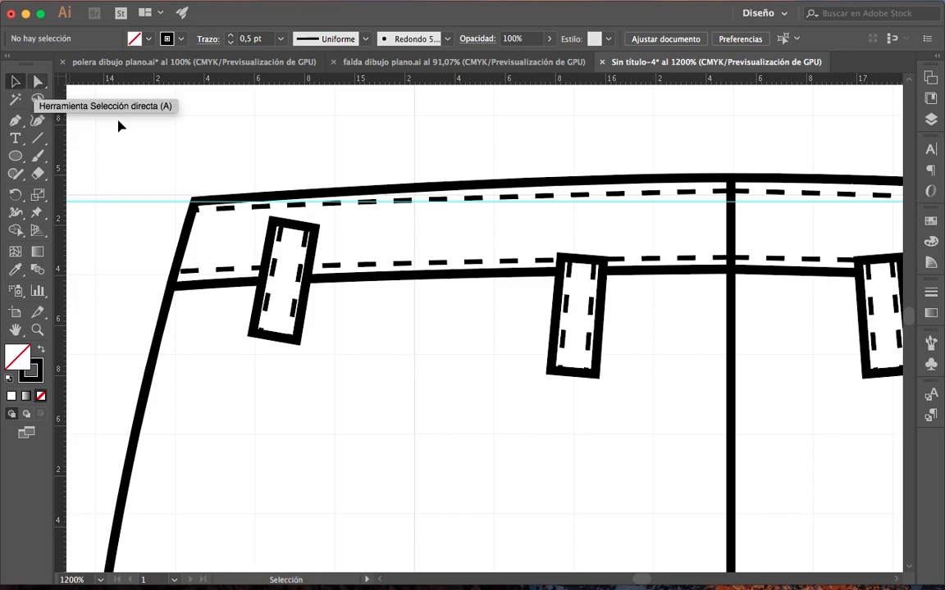
click(318, 246)
click(332, 247)
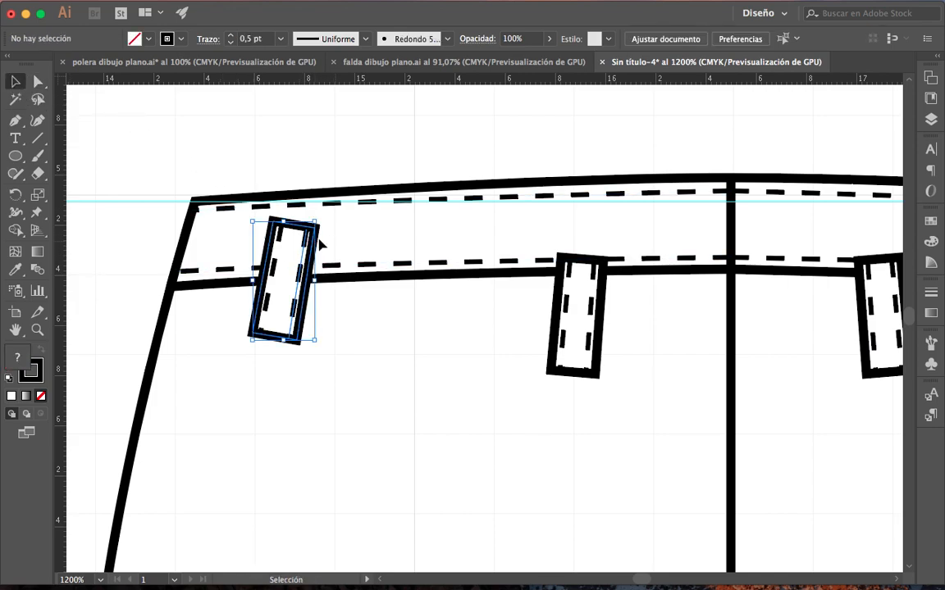
click(264, 243)
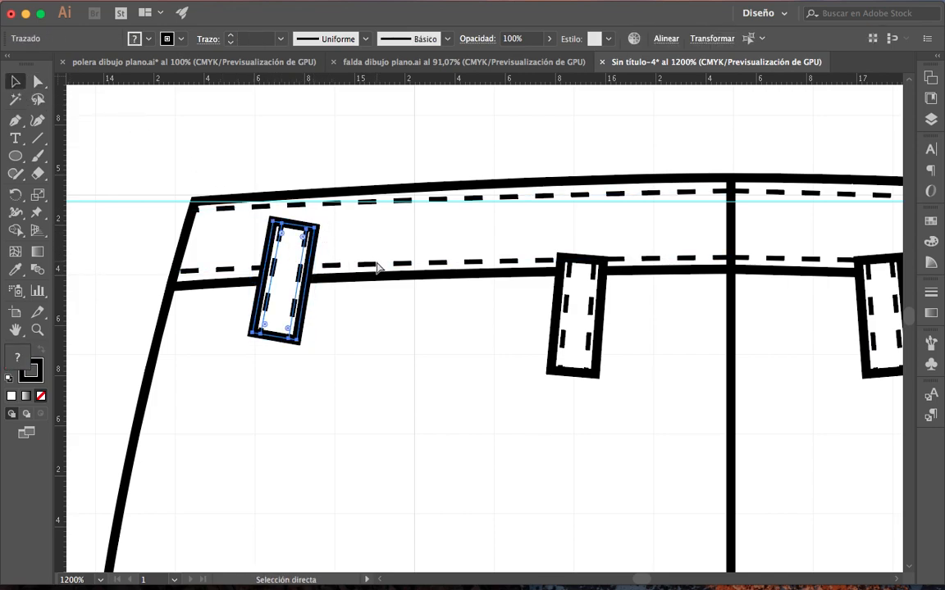
key(super+g)
Step: Move the outer left belt loop up to the waistline and adjust its corners to follow the waistband's slope
click(324, 251)
drag(319, 246, 358, 215)
key(a)
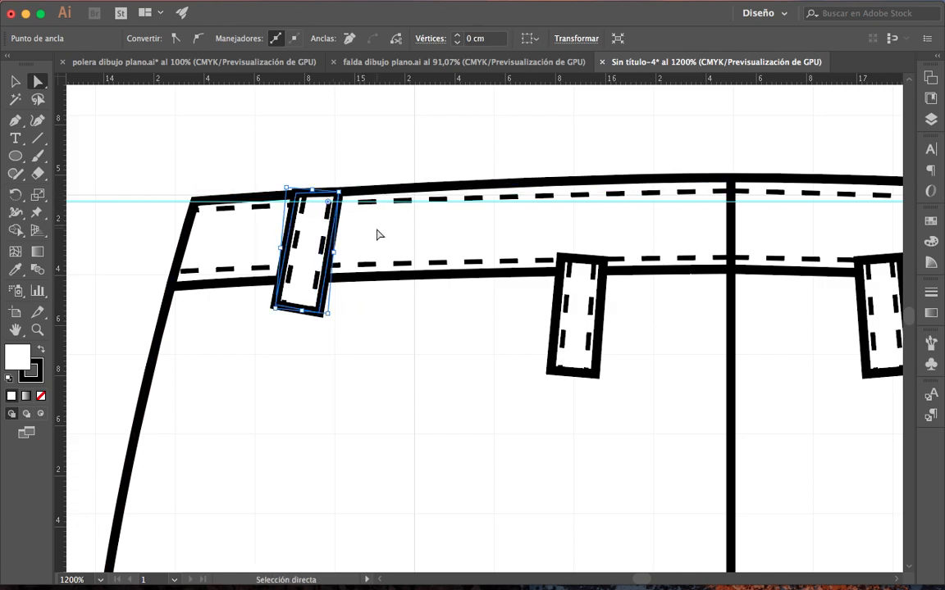
click(329, 210)
drag(329, 203, 331, 192)
mouse_move(320, 316)
mouse_down()
mouse_move(325, 310)
mouse_move(317, 312)
mouse_up()
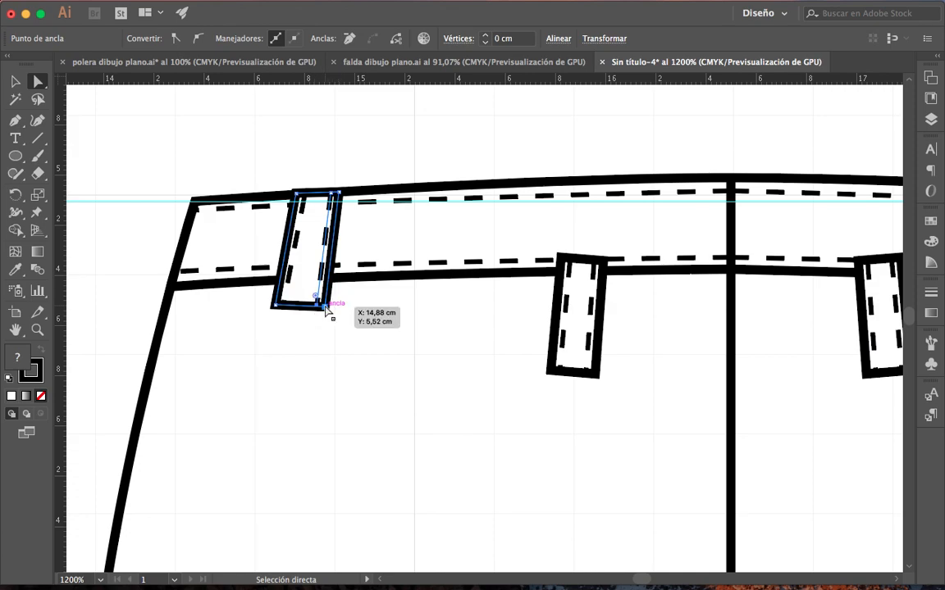
click(367, 311)
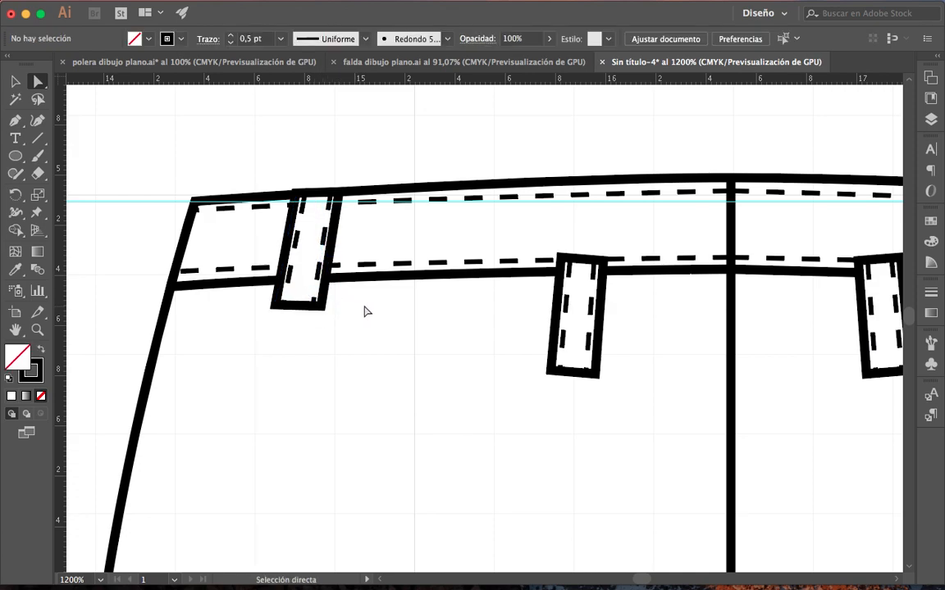
Step: Replace the inner left belt loop with a copy of the reshaped outer loop, placed against the waistline
drag(494, 363, 506, 353)
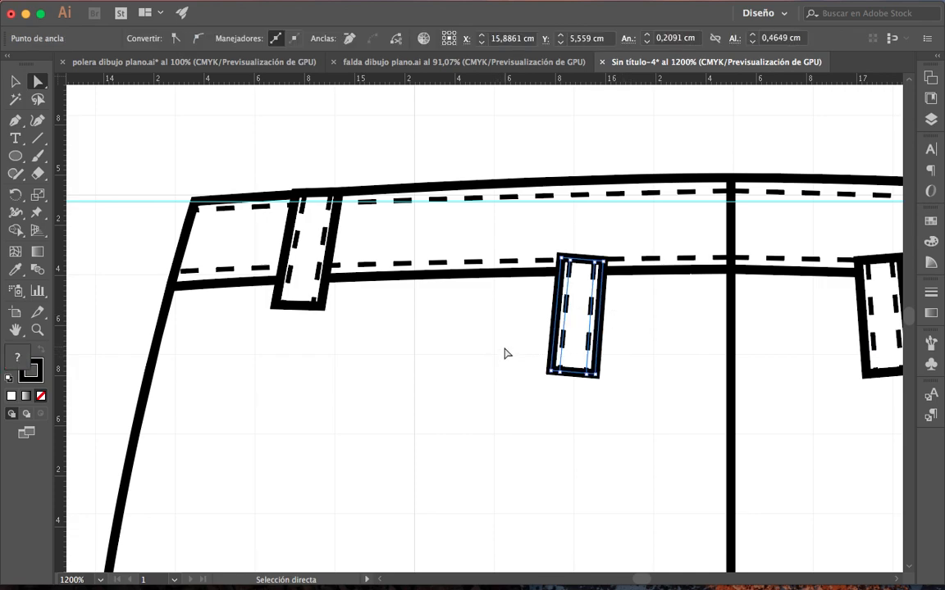
key(Delete)
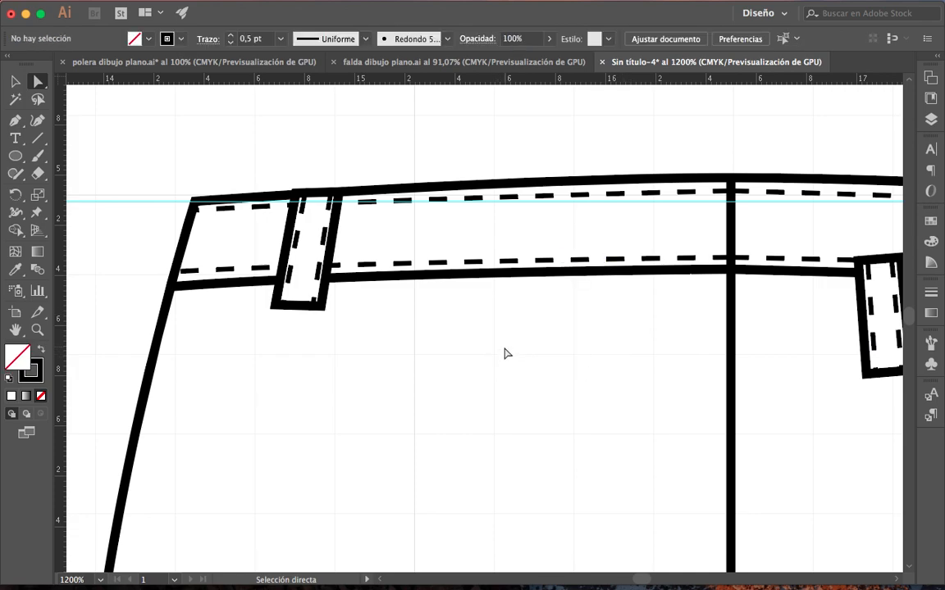
click(15, 81)
click(335, 236)
drag(344, 238, 594, 232)
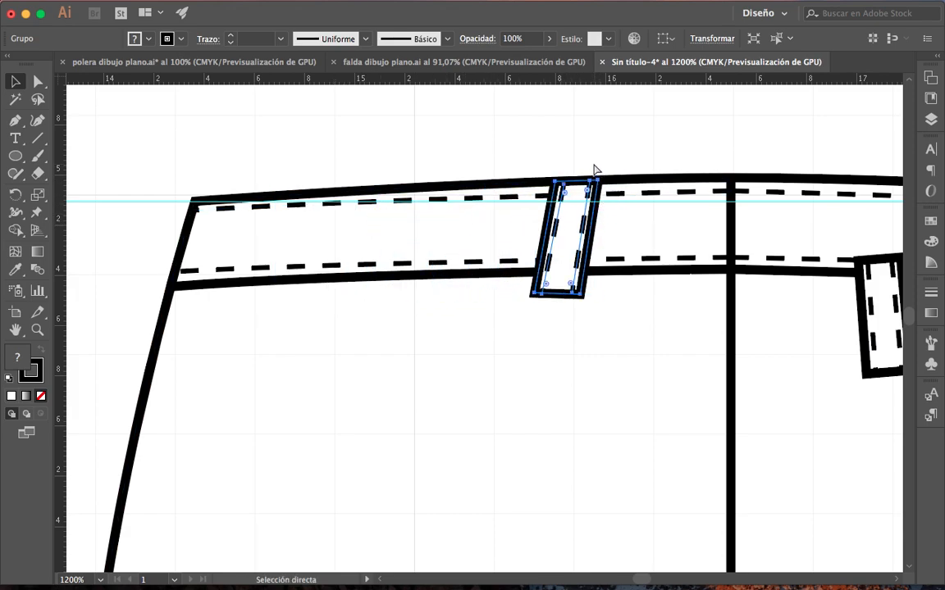
key(super+z)
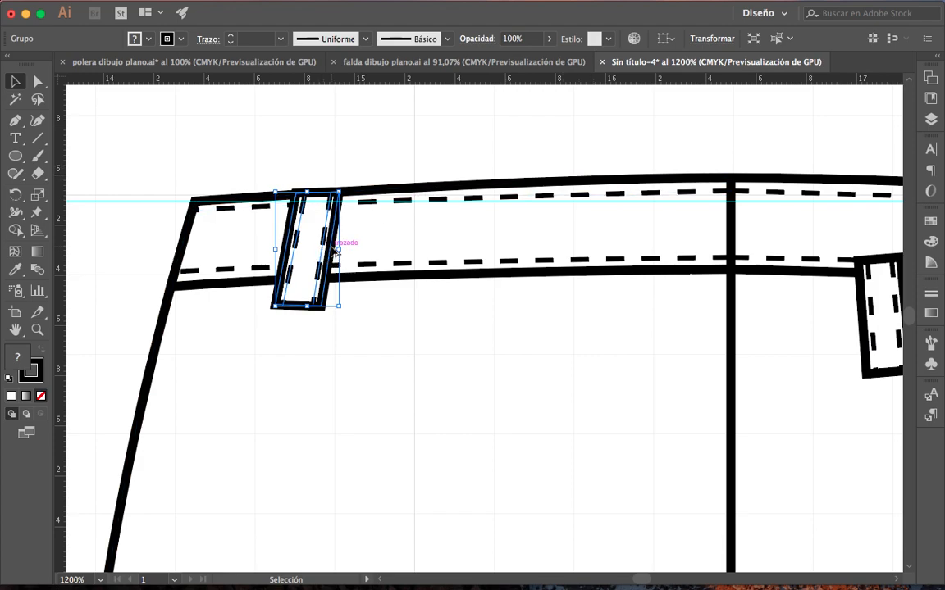
drag(334, 253, 608, 239)
click(647, 141)
Step: Delete both old belt loops on the right half of the waistband
drag(568, 341, 194, 319)
drag(572, 309, 455, 344)
key(Delete)
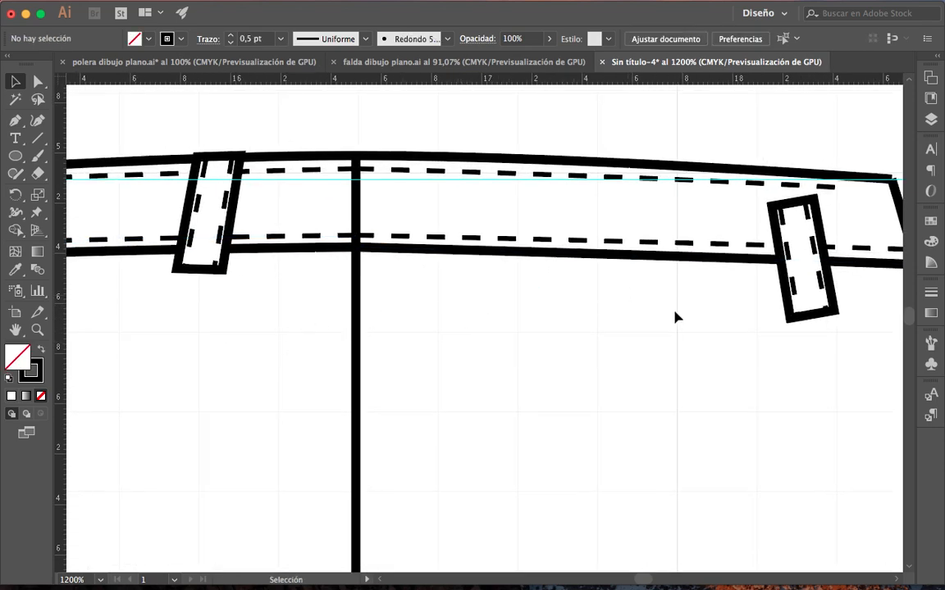
drag(759, 324, 808, 283)
key(Delete)
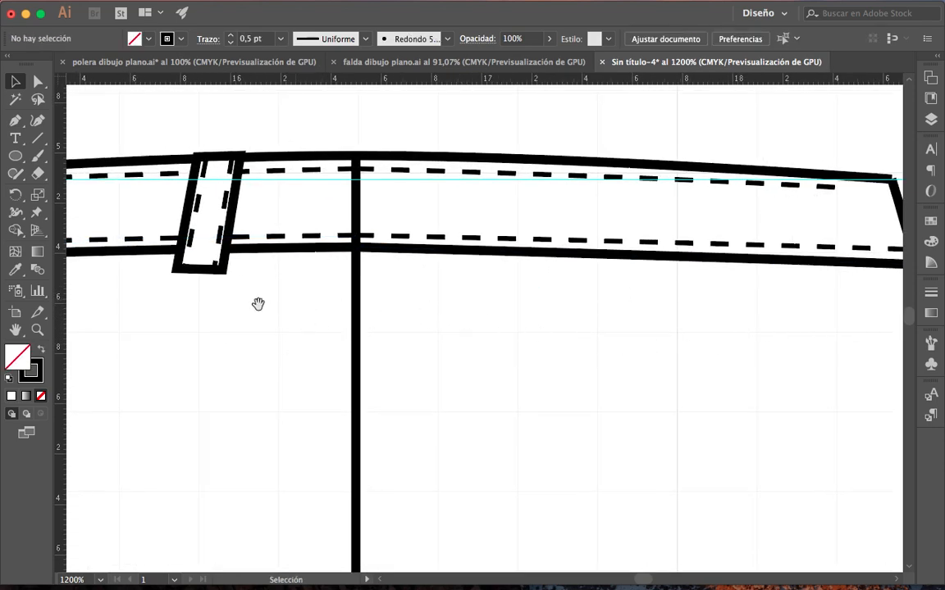
Step: Paste a copy of both left belt loops in front and reflect it horizontally
drag(258, 304, 517, 356)
click(491, 259)
shift+click(217, 270)
shift+click(217, 277)
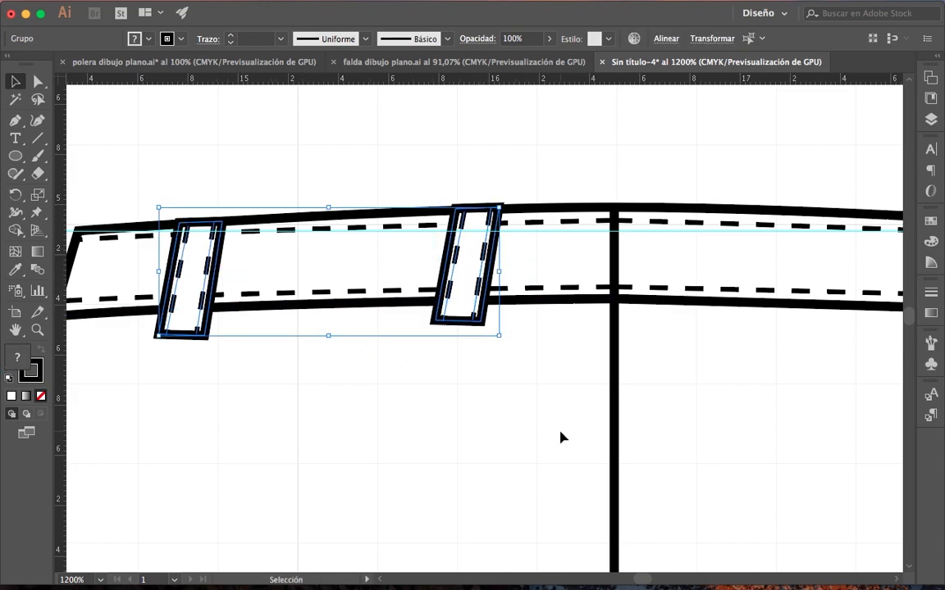
key(a)
key(v)
right_click(444, 283)
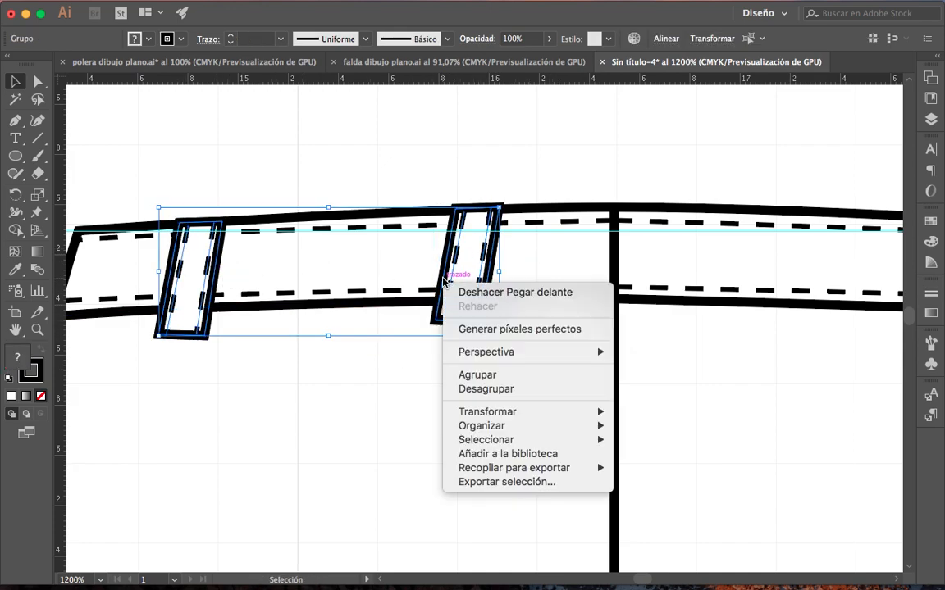
mouse_move(496, 415)
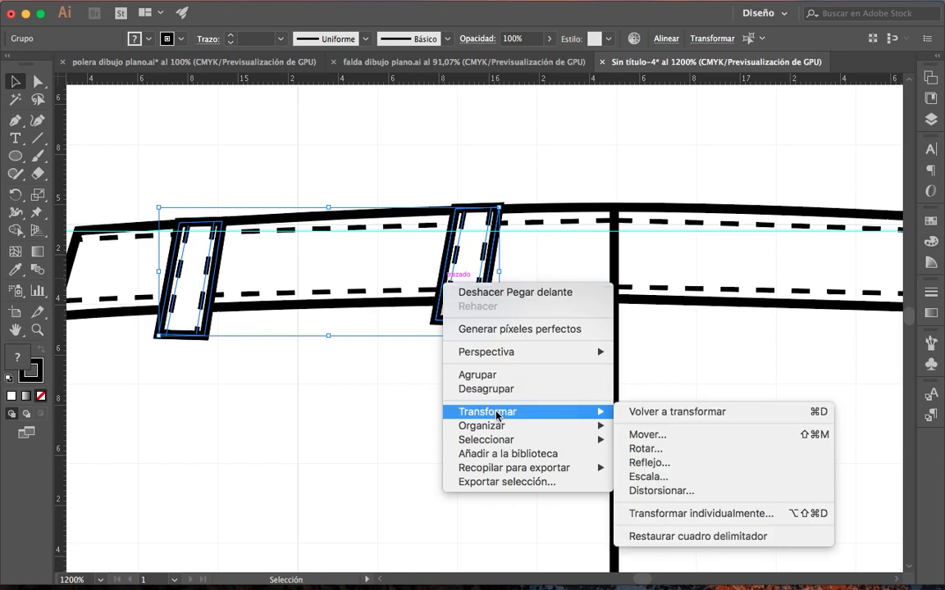
click(649, 462)
click(270, 300)
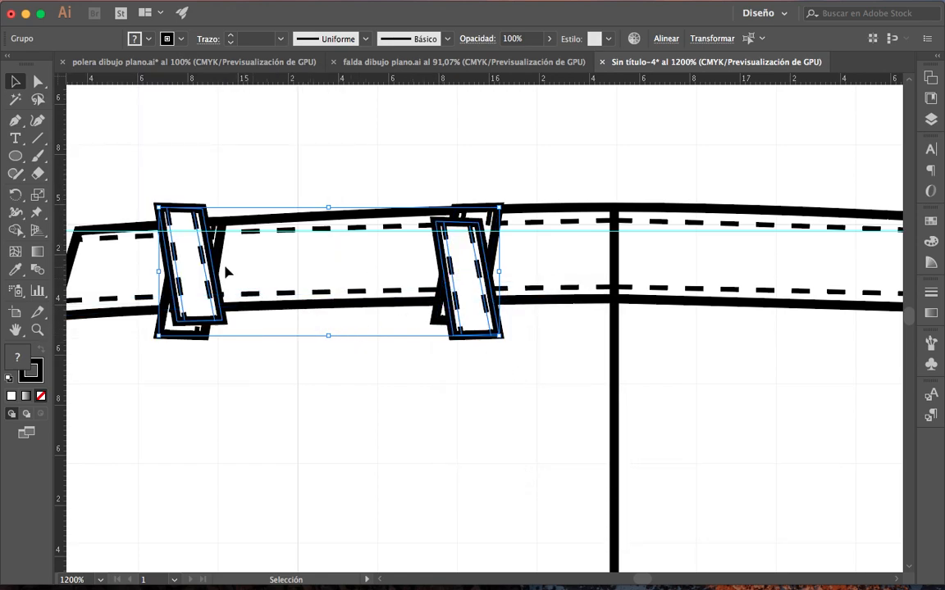
Step: Move the mirrored belt loops onto the right half of the waistband and nudge them into symmetrical position
drag(201, 287, 749, 337)
key(space)
drag(732, 392, 460, 411)
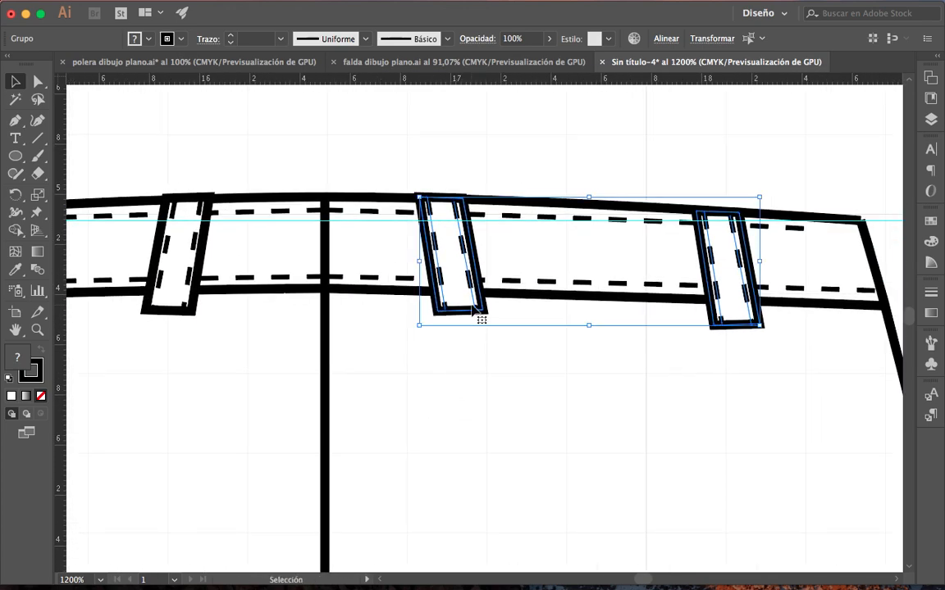
key(Right)
key(Left)
key(Right)
click(784, 185)
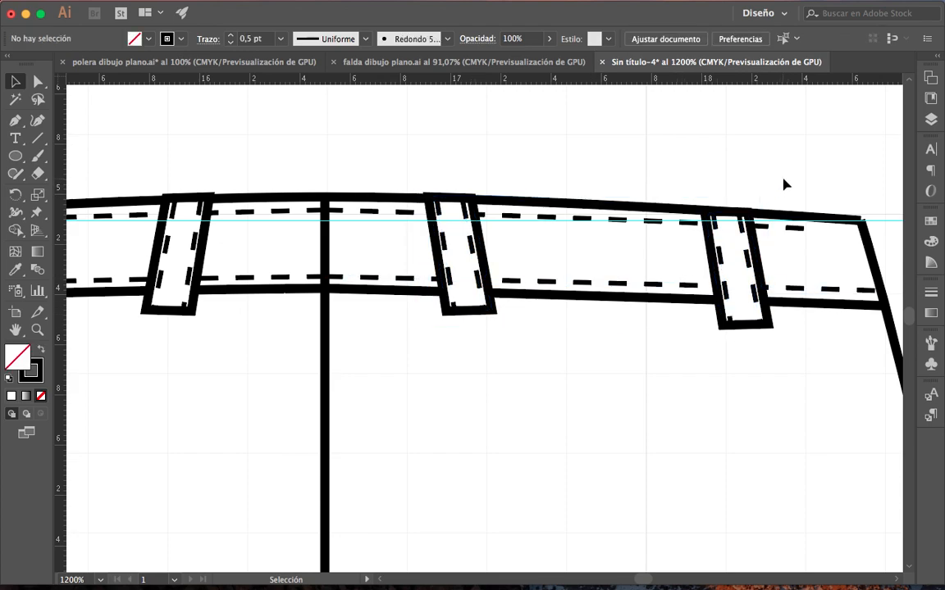
Step: Join the end points of the back waistline and the right side seam at the upper right waist corner
click(40, 82)
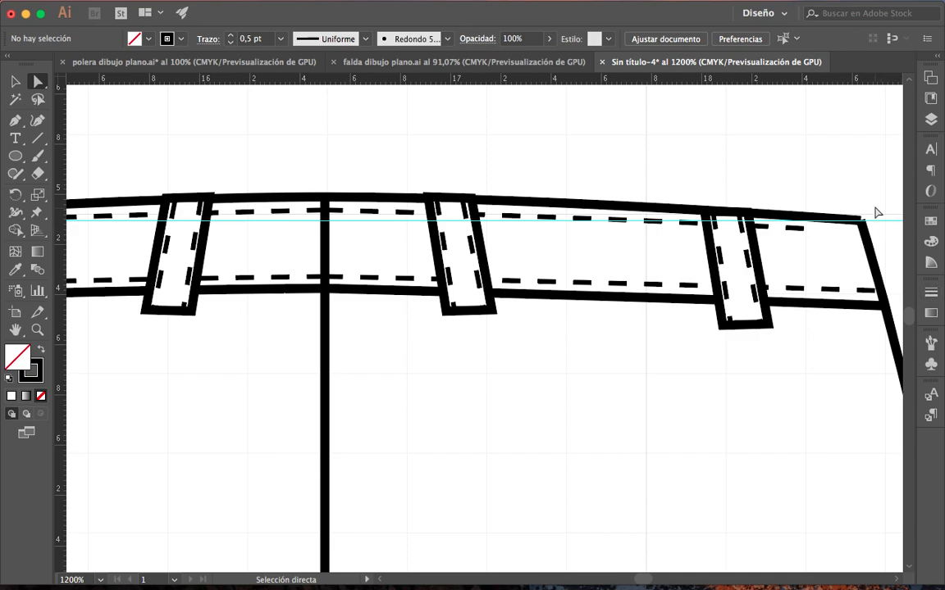
drag(850, 233, 845, 240)
right_click(836, 259)
click(722, 352)
Step: Extend the right upper waistband stitching so that it reaches the right side seam
click(843, 276)
drag(806, 237, 863, 231)
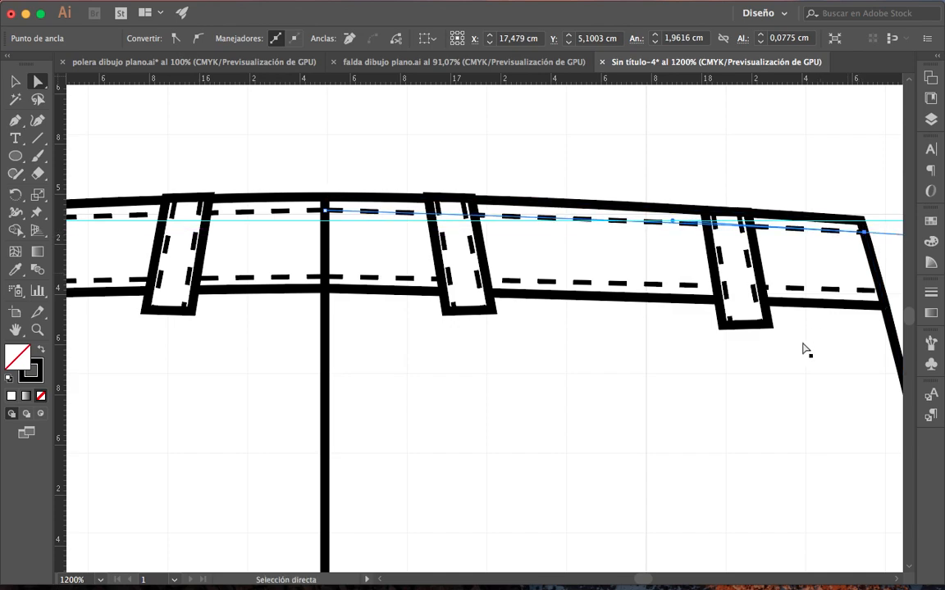
click(672, 353)
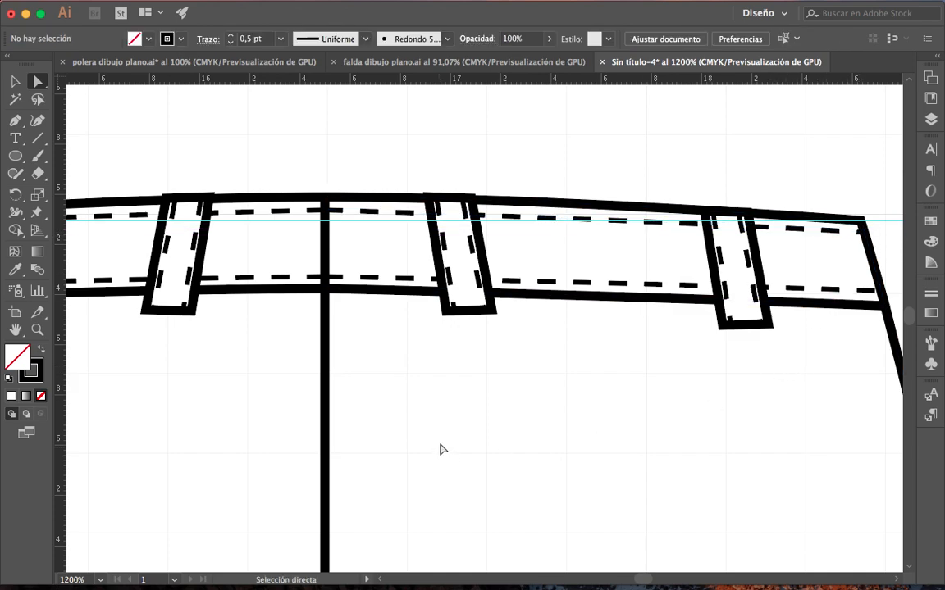
Step: Review the whole back waistband with its four belt loops
click(38, 330)
alt+click(502, 422)
alt+click(503, 422)
alt+click(503, 422)
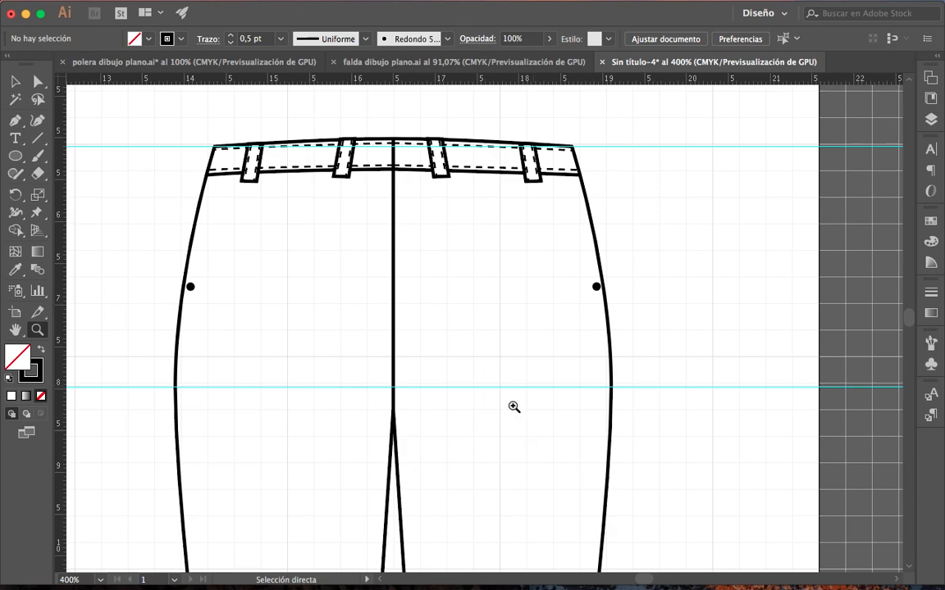
scroll(392, 328, up, 3)
scroll(392, 328, left, 3)
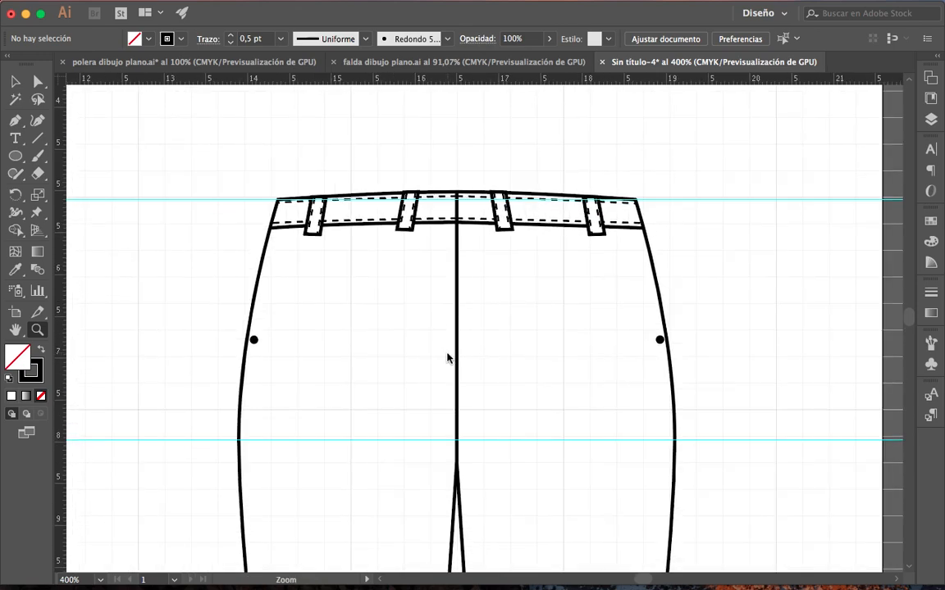
key(super+space)
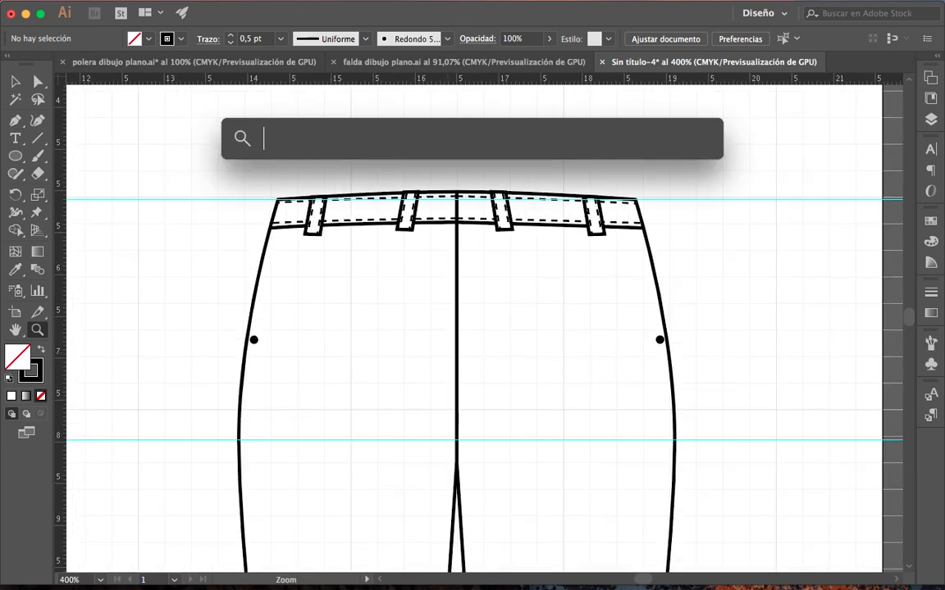
key(Escape)
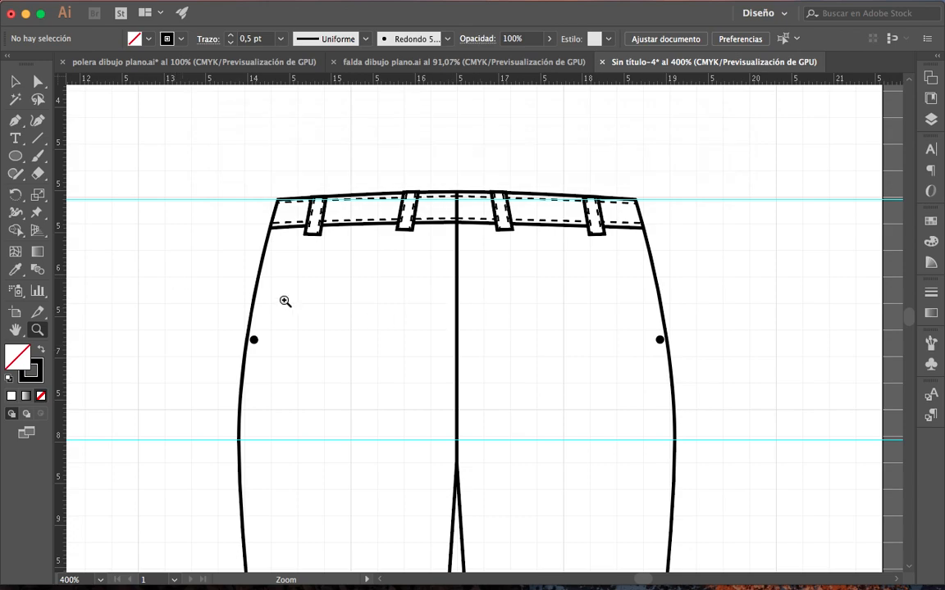
Step: Draw a slanted yoke line from the left side seam at about X 14.2, Y 5.7 cm to the centre back at about X 16.5, Y 6.23 cm
click(296, 342)
drag(486, 324, 446, 331)
click(14, 120)
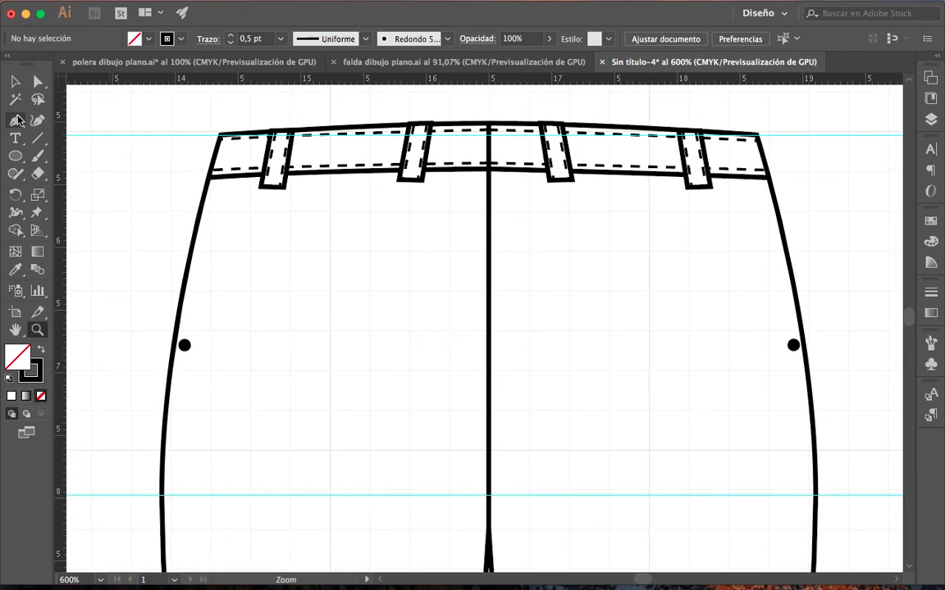
click(201, 211)
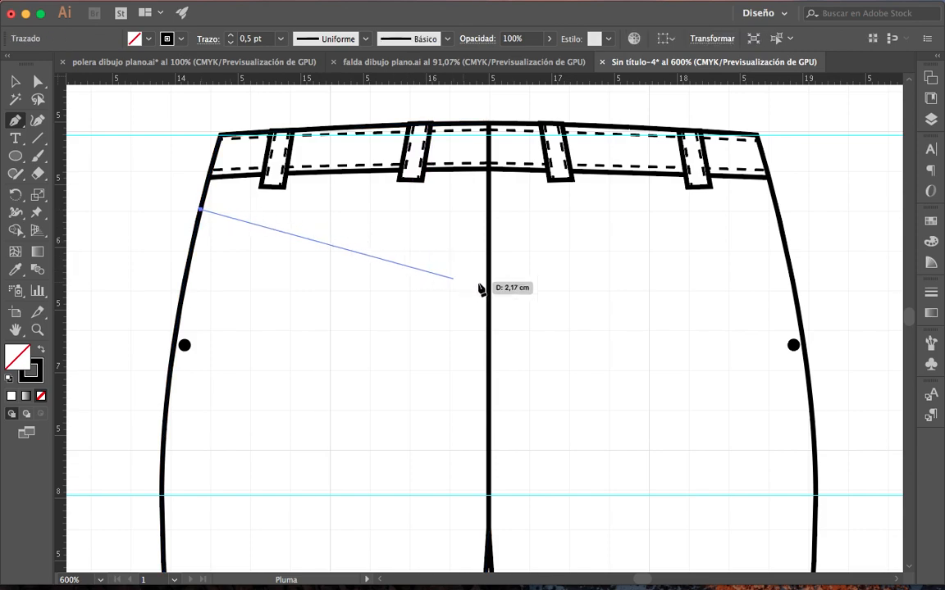
click(487, 277)
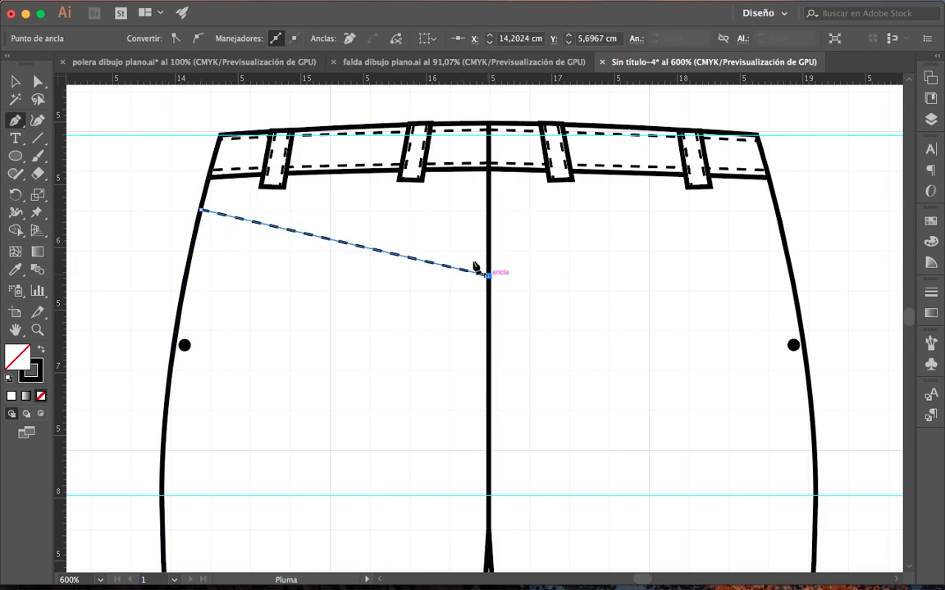
Step: Match the yoke line's stroke to the solid trouser outline using the Eyedropper
click(14, 79)
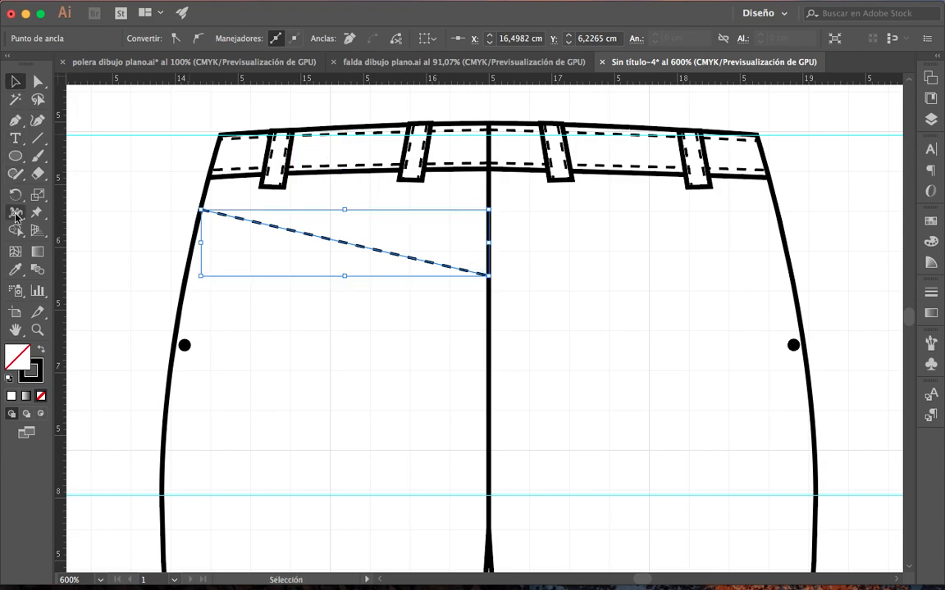
click(14, 269)
click(214, 160)
click(16, 81)
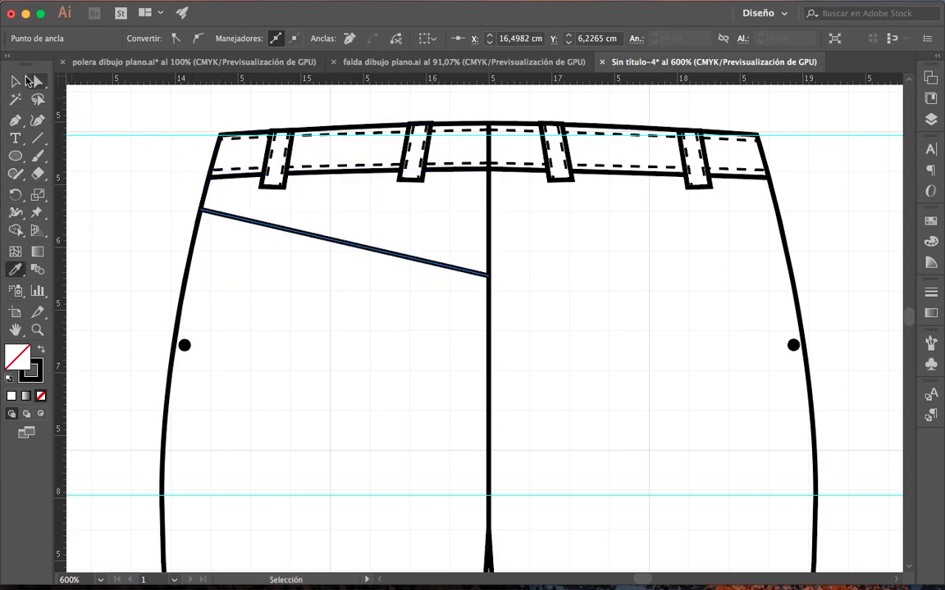
Step: Duplicate the yoke line just above the original and give the copy the waistband's dashed stitching style
click(331, 242)
key(Up)
key(Up)
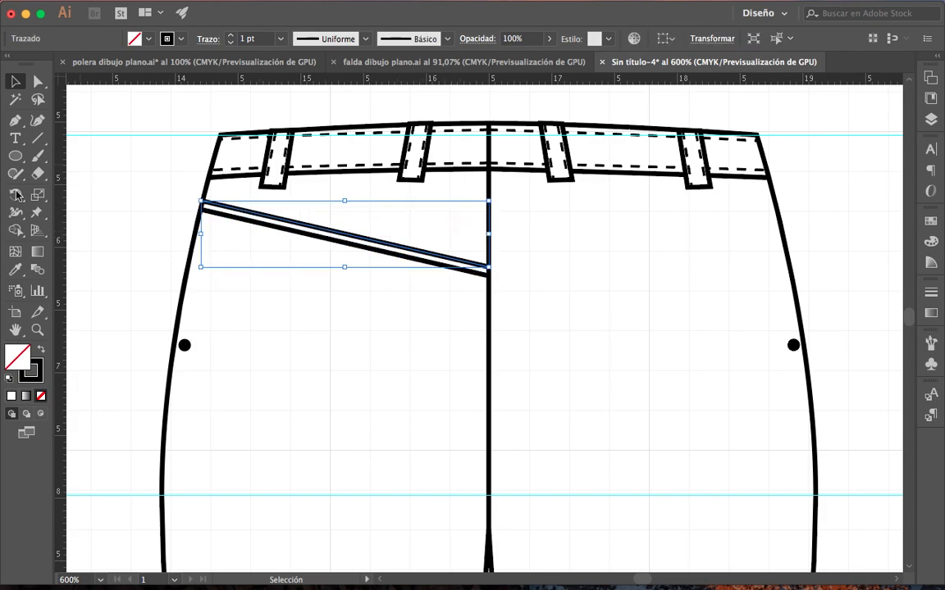
click(16, 272)
click(316, 137)
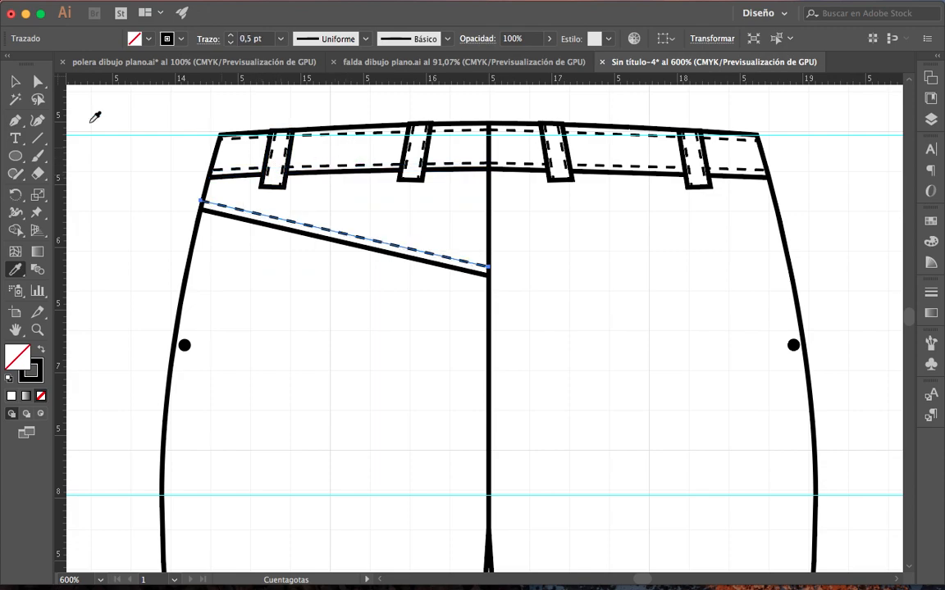
click(16, 81)
click(245, 343)
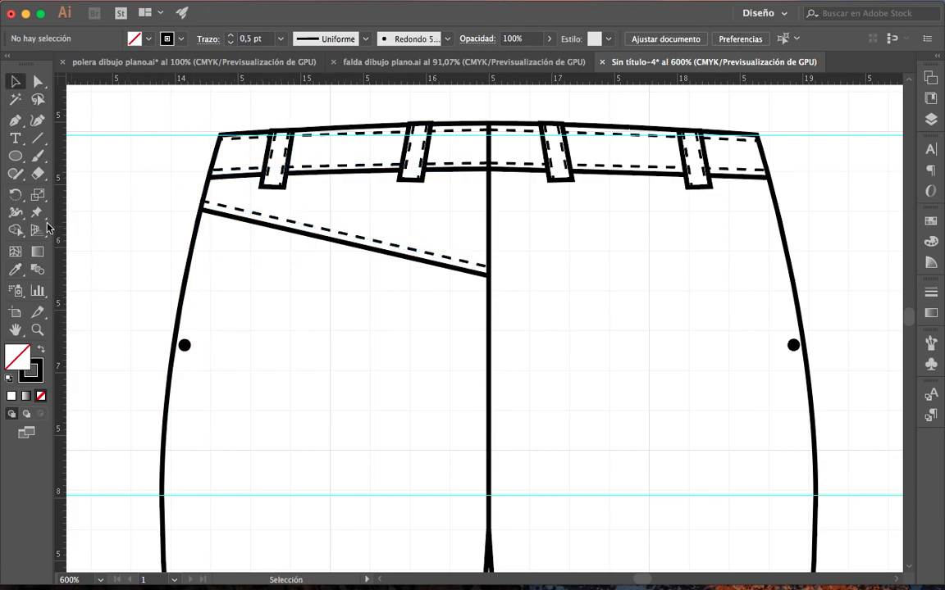
Step: Draw a pocket rectangle about 1.1 cm wide and 1.2 cm tall below the left yoke line, matching the solid trouser outline's stroke
drag(15, 156, 97, 164)
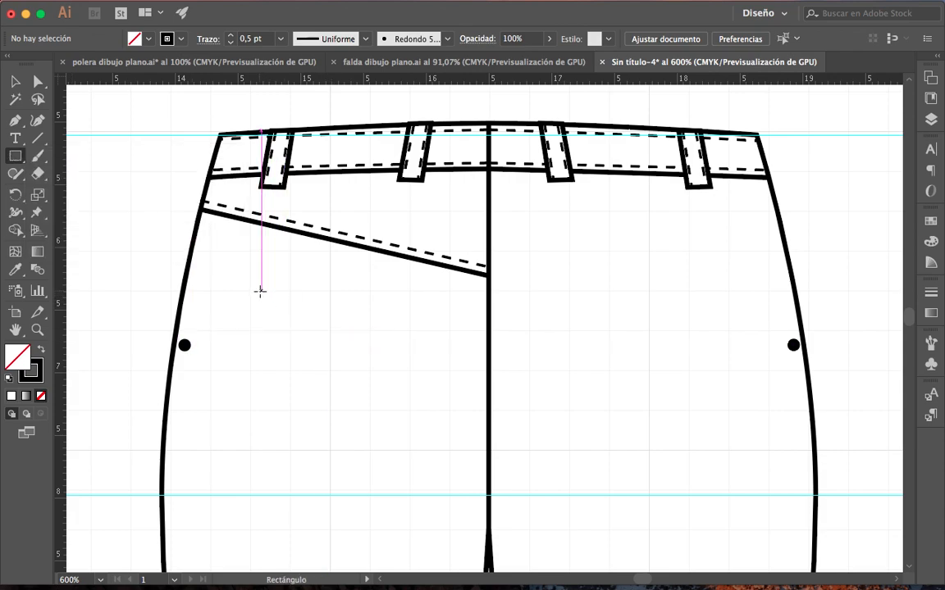
mouse_move(260, 291)
mouse_down()
mouse_move(320, 397)
mouse_move(377, 437)
mouse_move(403, 439)
mouse_move(404, 447)
mouse_up()
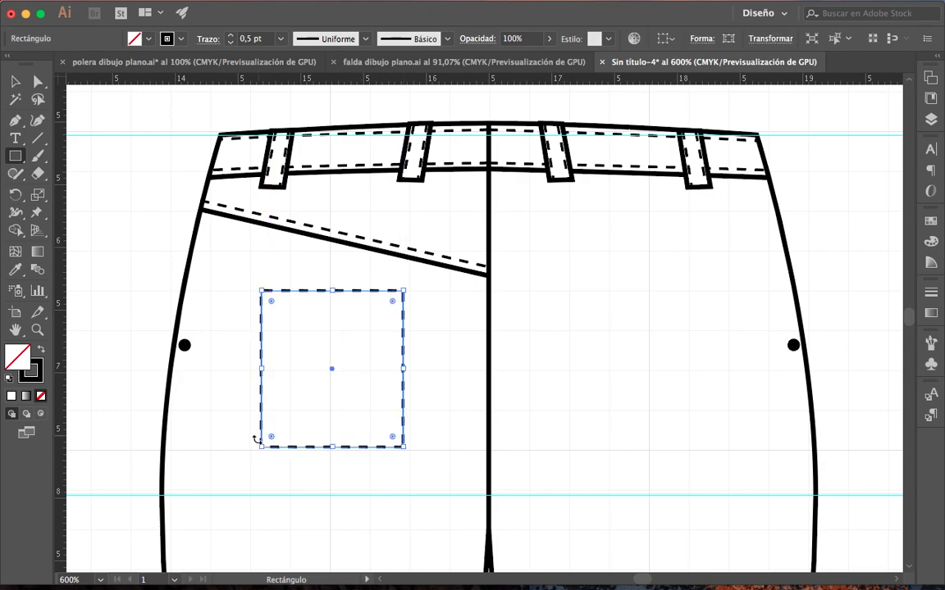
click(16, 269)
click(239, 213)
click(15, 81)
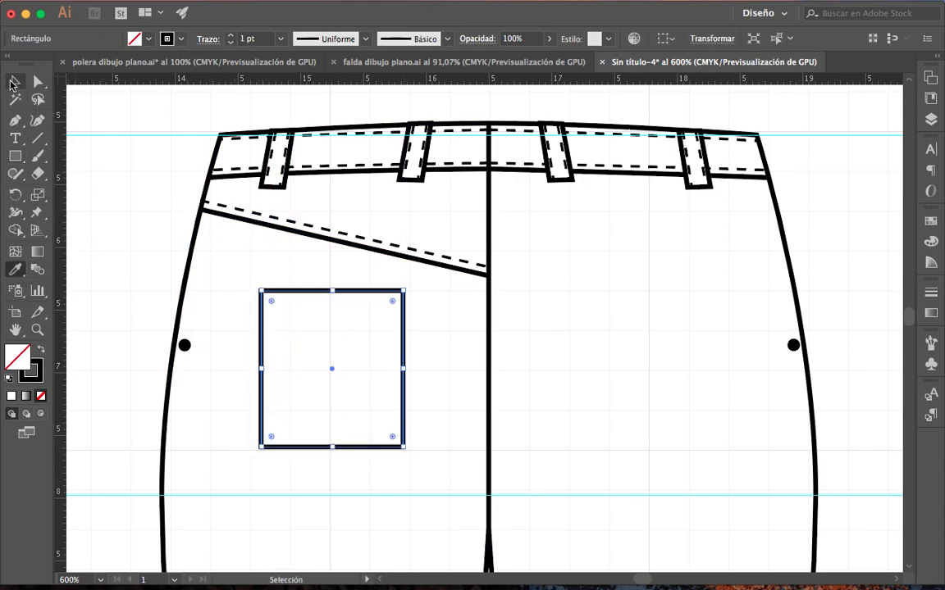
drag(463, 434, 470, 371)
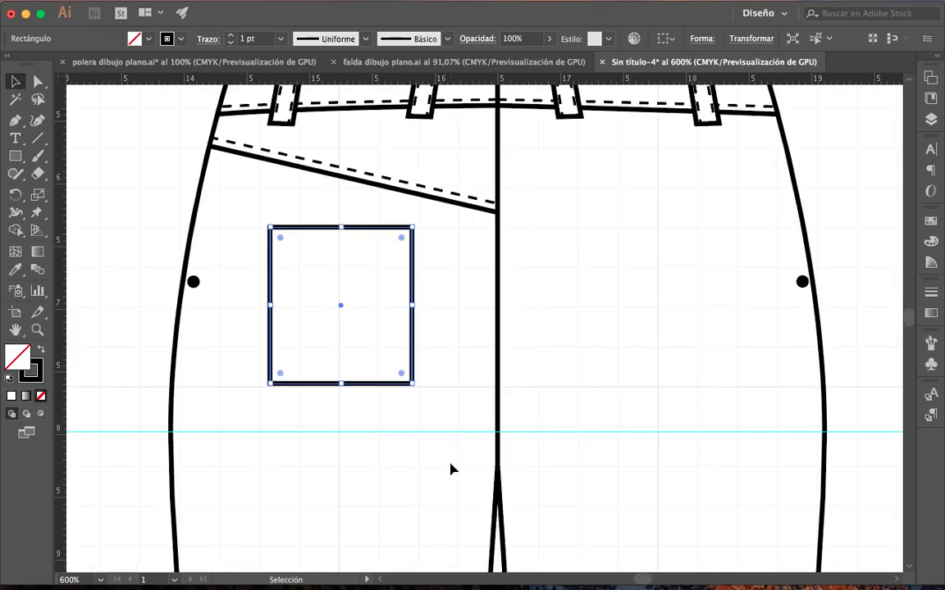
Step: Widen the pocket rectangle outward to about 1.2 cm and lengthen it slightly downward
click(259, 244)
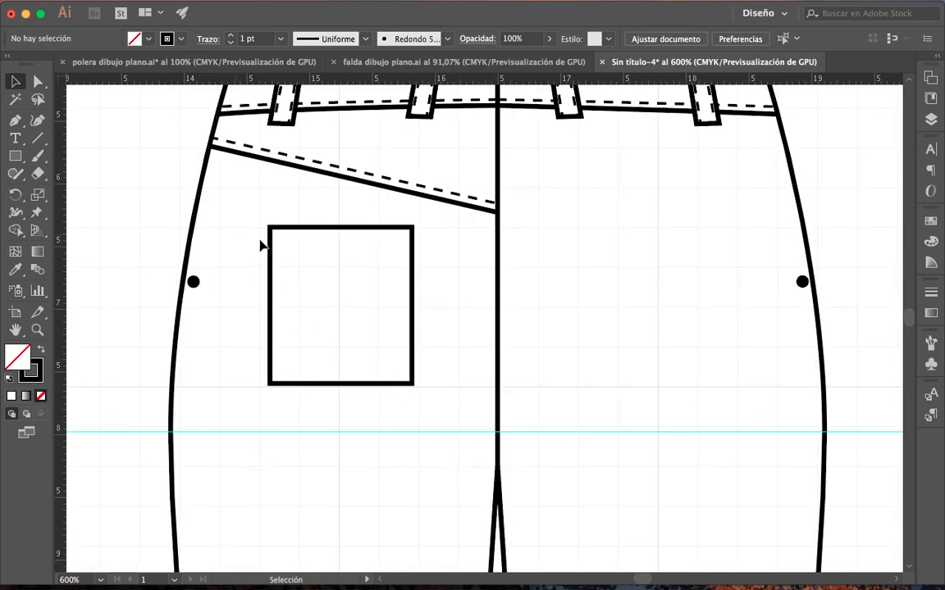
click(346, 228)
drag(270, 305, 261, 305)
drag(337, 383, 340, 387)
click(453, 361)
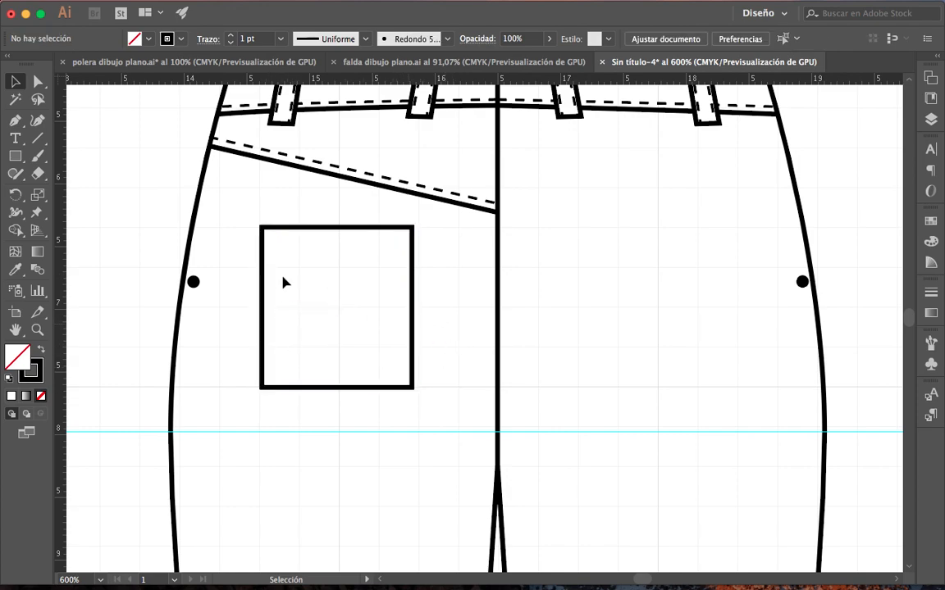
Step: Add an anchor point at the middle of the pocket rectangle's lower edge, at about X 15.22, Y 7.62 cm
drag(15, 120, 95, 138)
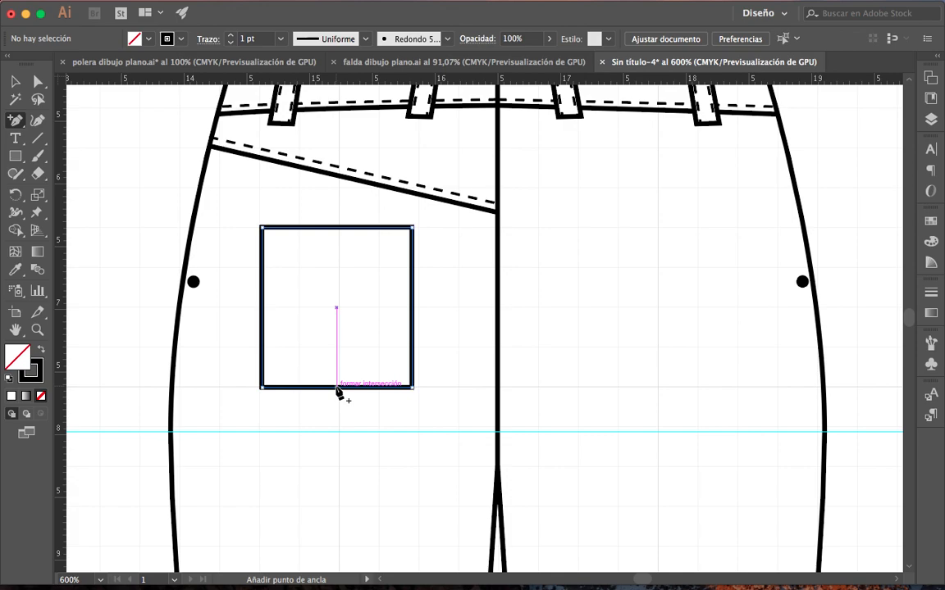
click(337, 388)
click(36, 84)
click(337, 387)
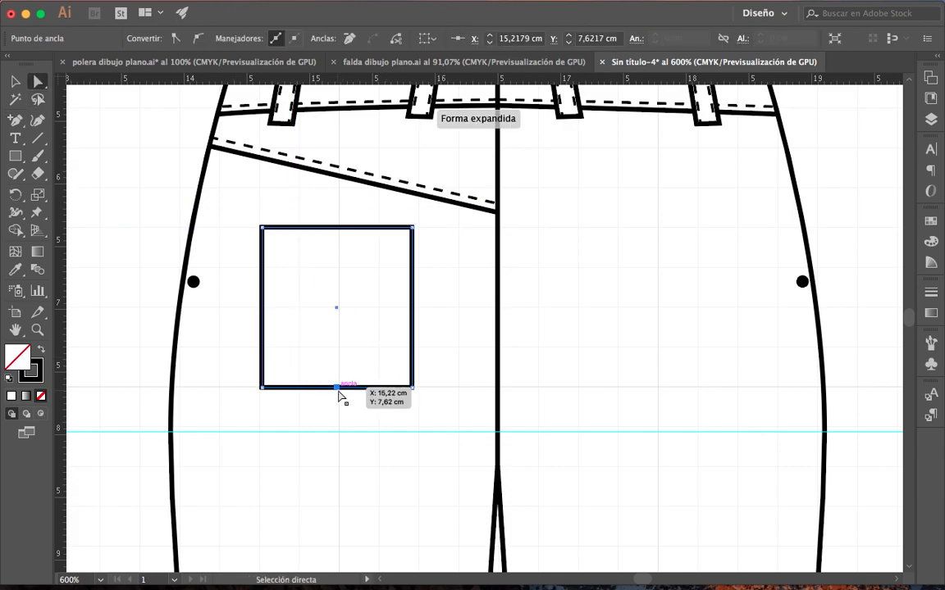
drag(16, 121, 61, 147)
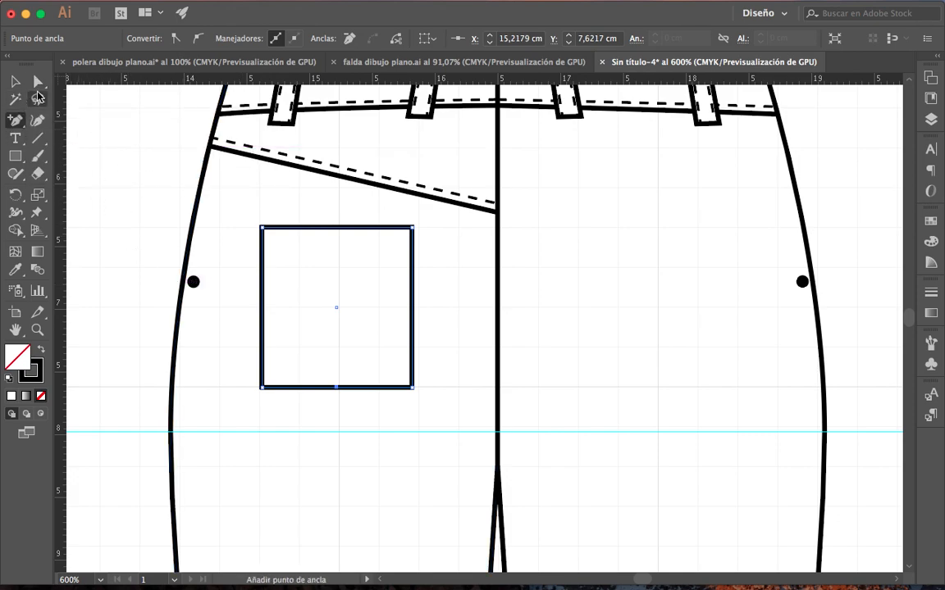
click(40, 83)
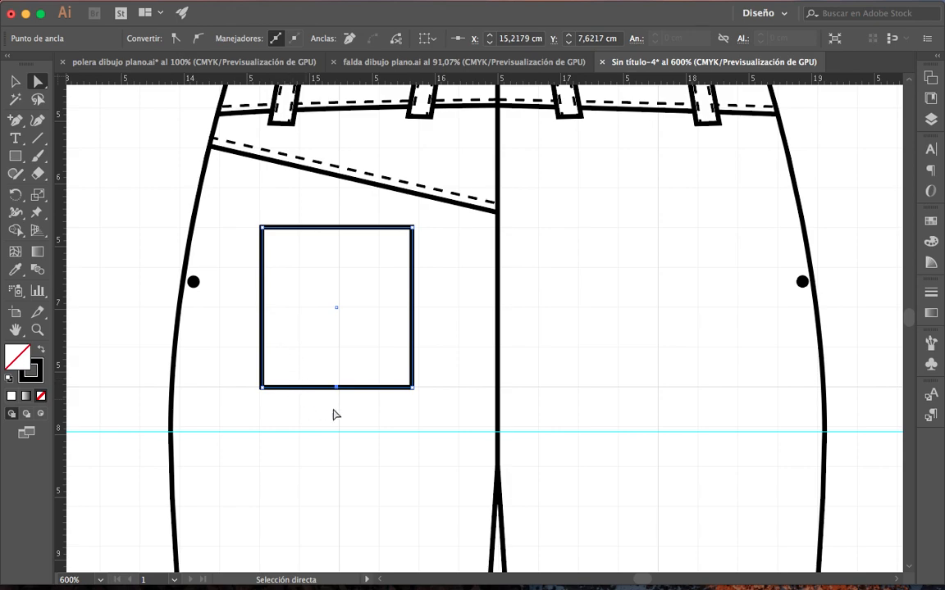
Step: Move the lower middle anchor straight down to the hip guide to give the pocket a pointed bottom
drag(336, 387, 334, 431)
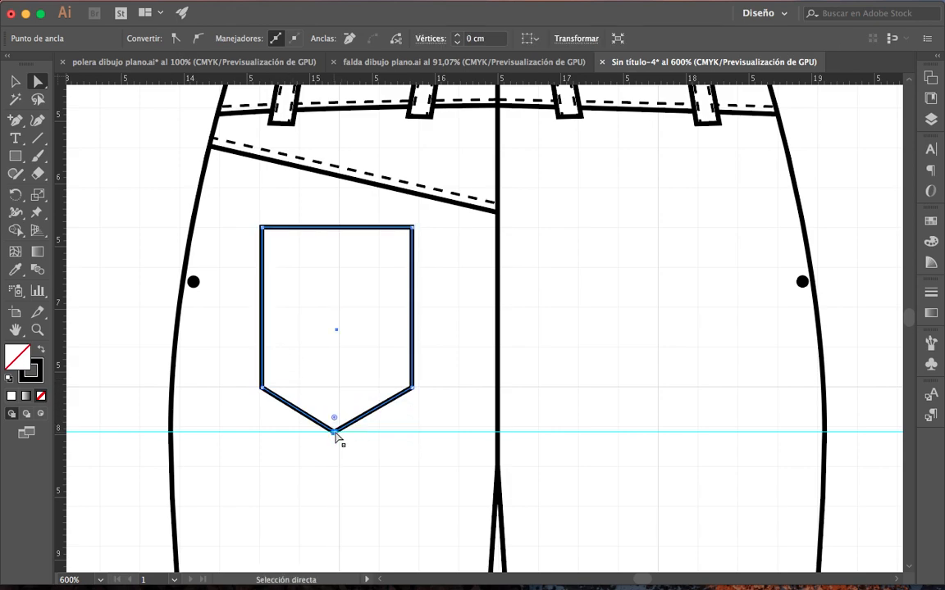
key(super+z)
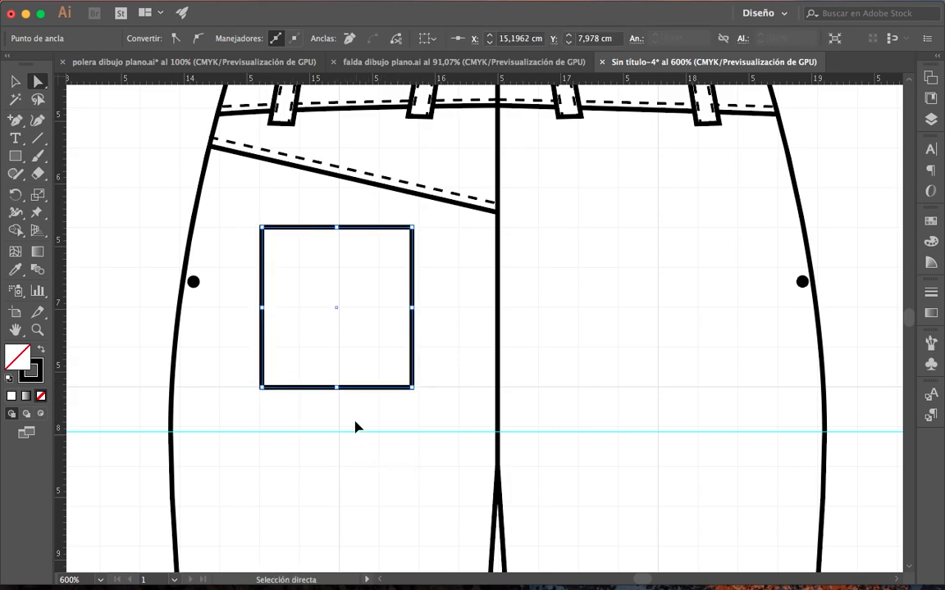
drag(336, 388, 337, 433)
click(393, 509)
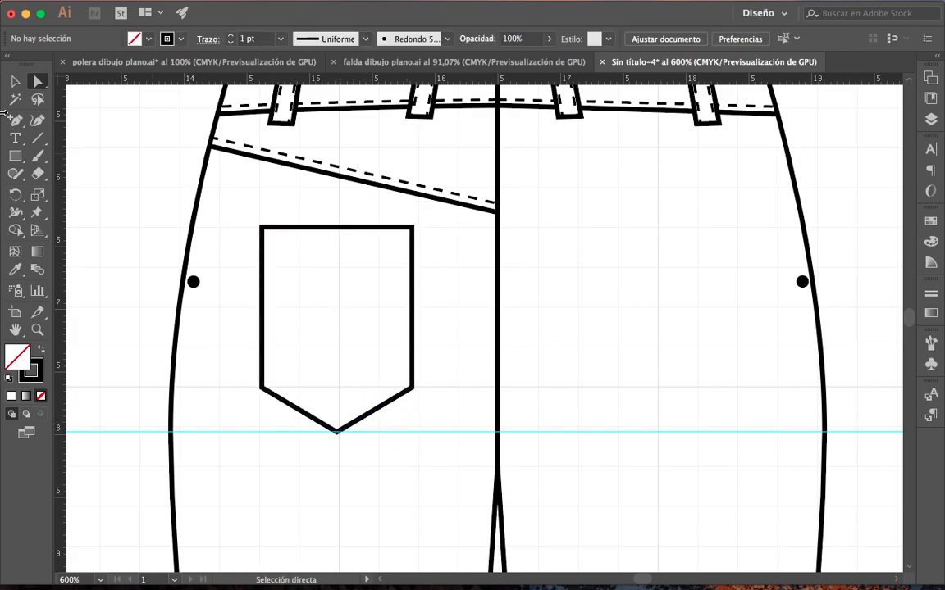
Step: Shorten the pointed pocket slightly by lowering its top edge
click(13, 85)
click(327, 228)
drag(337, 228, 336, 238)
click(443, 251)
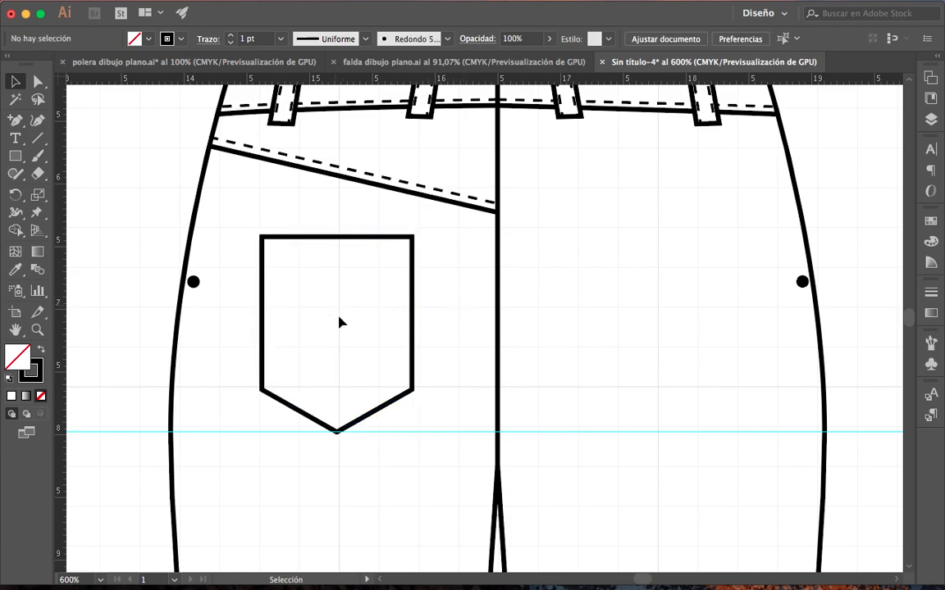
Step: Duplicate the pocket outline in place and shrink the copy inward evenly on all sides as the base for its stitching
click(412, 272)
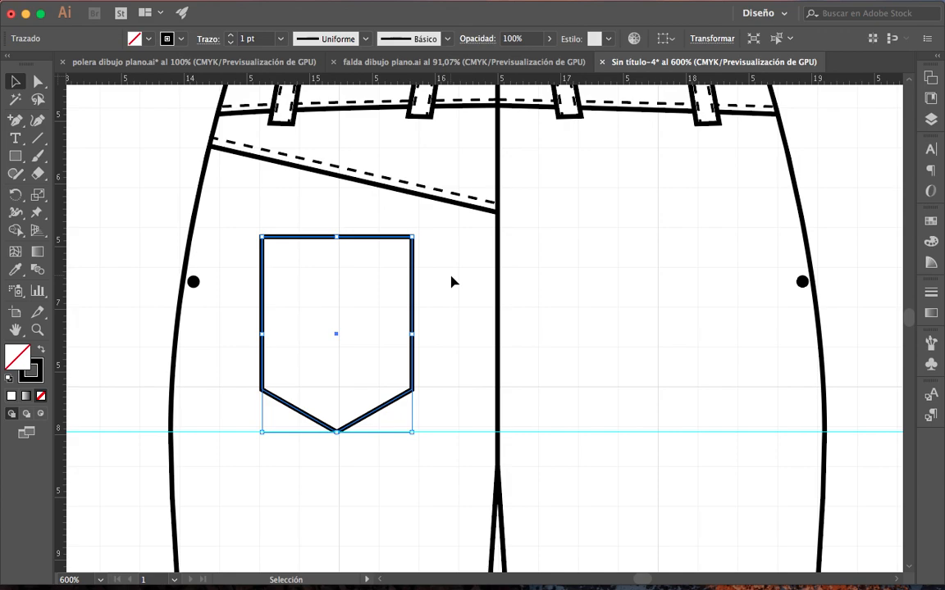
key(a)
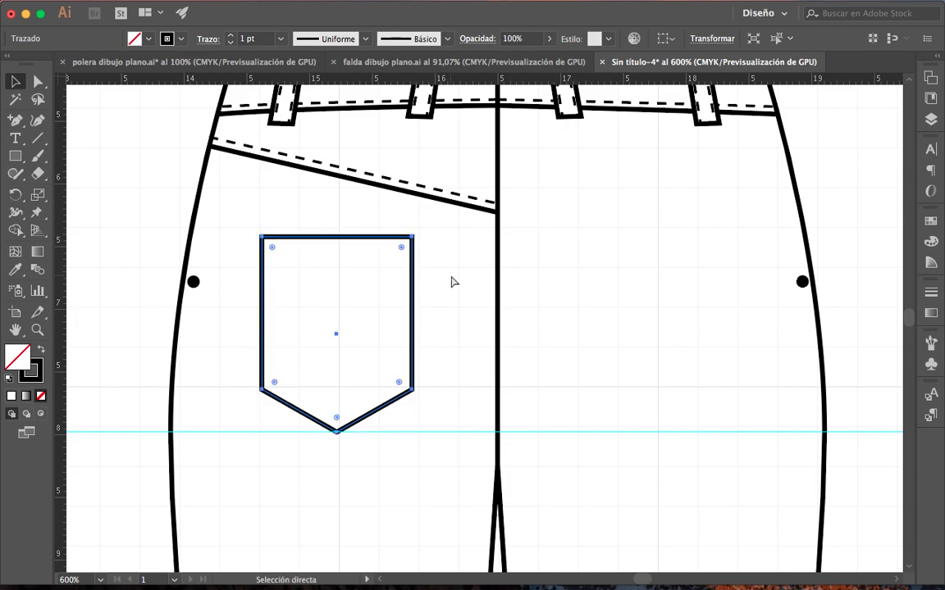
key(v)
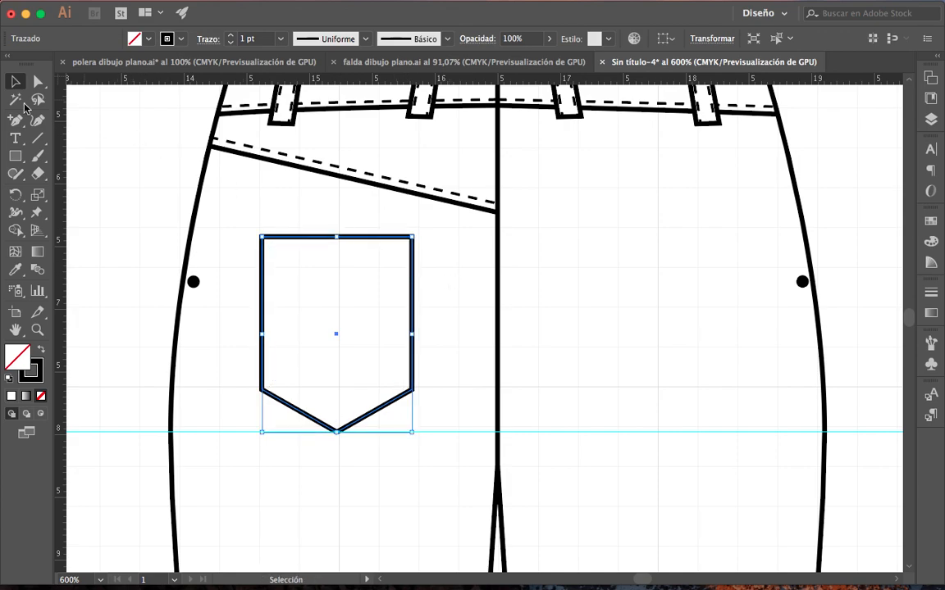
drag(261, 334, 407, 337)
drag(335, 435, 337, 424)
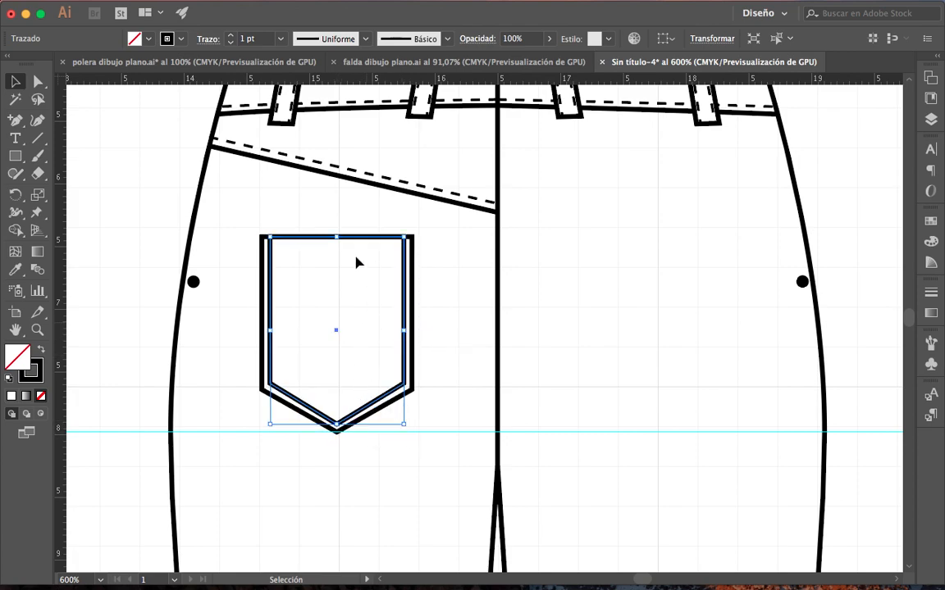
drag(335, 238, 337, 245)
Step: Delete the inner pocket copy's top segment and extend its open ends up to the pocket's top edge
click(37, 81)
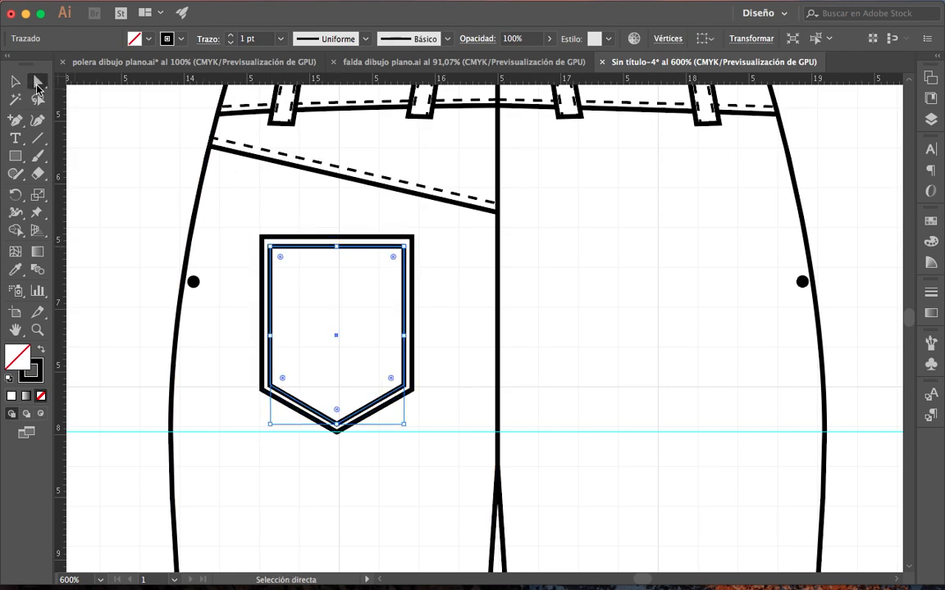
click(341, 267)
click(341, 247)
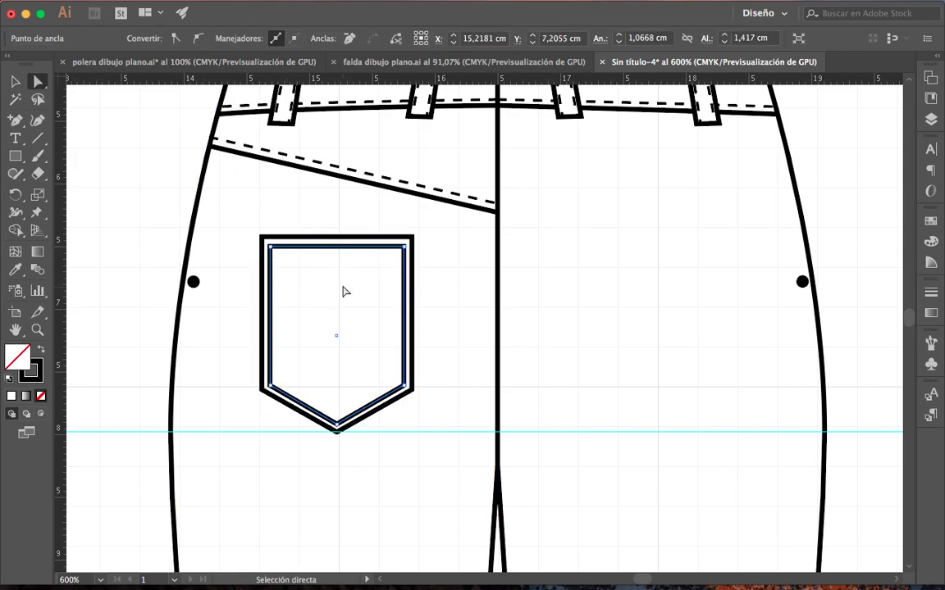
key(Delete)
click(15, 81)
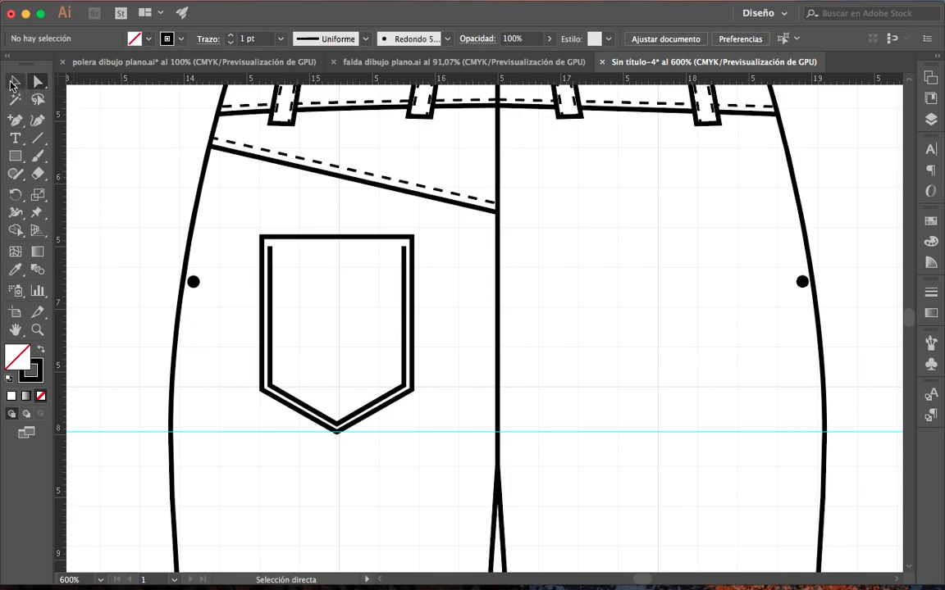
click(331, 247)
drag(337, 249, 337, 237)
Step: Give the inner pocket path the yoke stitching's dashed 0.5 pt stroke using the Eyedropper
click(15, 269)
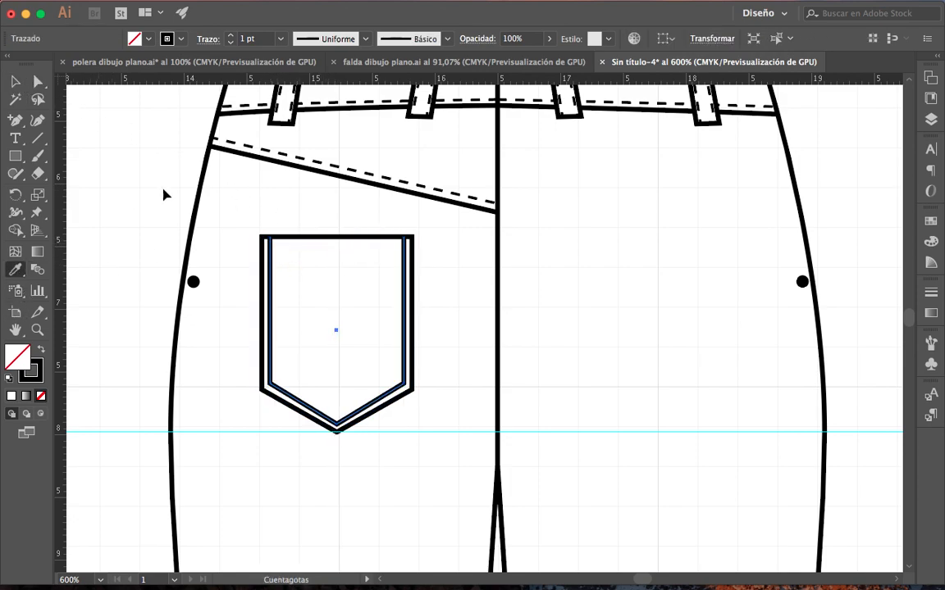
click(299, 159)
key(v)
click(227, 244)
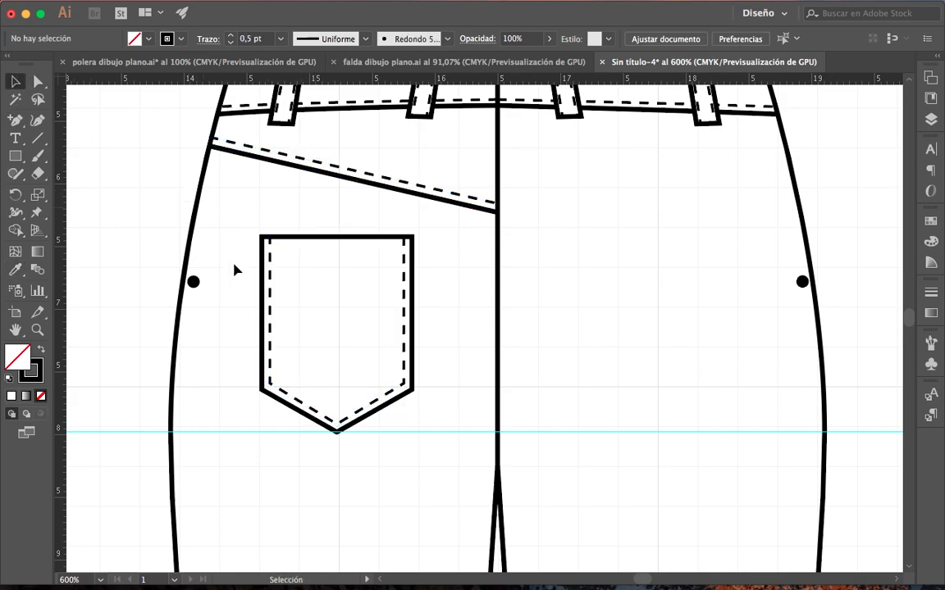
Step: Draw two parallel horizontal dashed stitch lines across the upper pocket, at about Y 6.67 and Y 6.73 cm
click(15, 120)
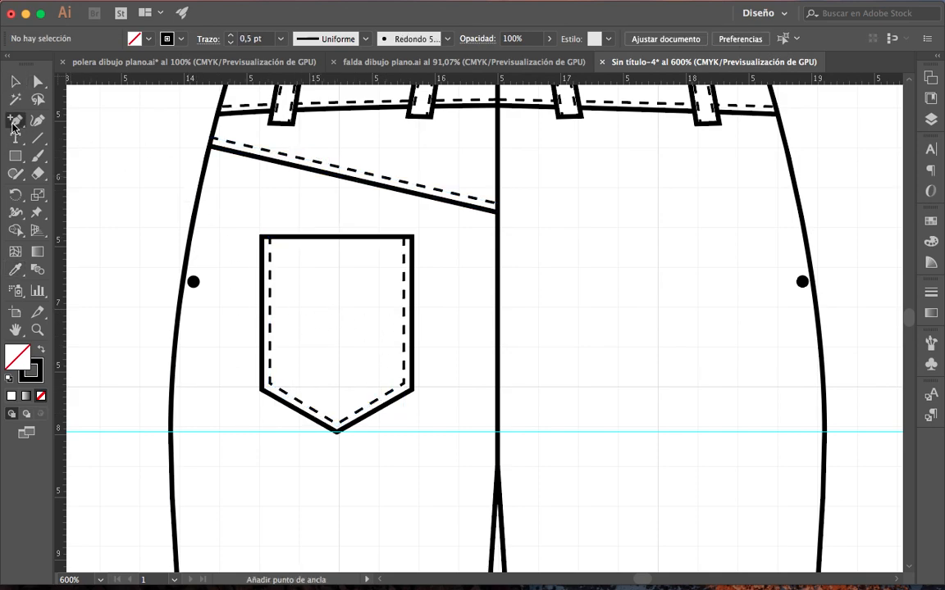
click(261, 269)
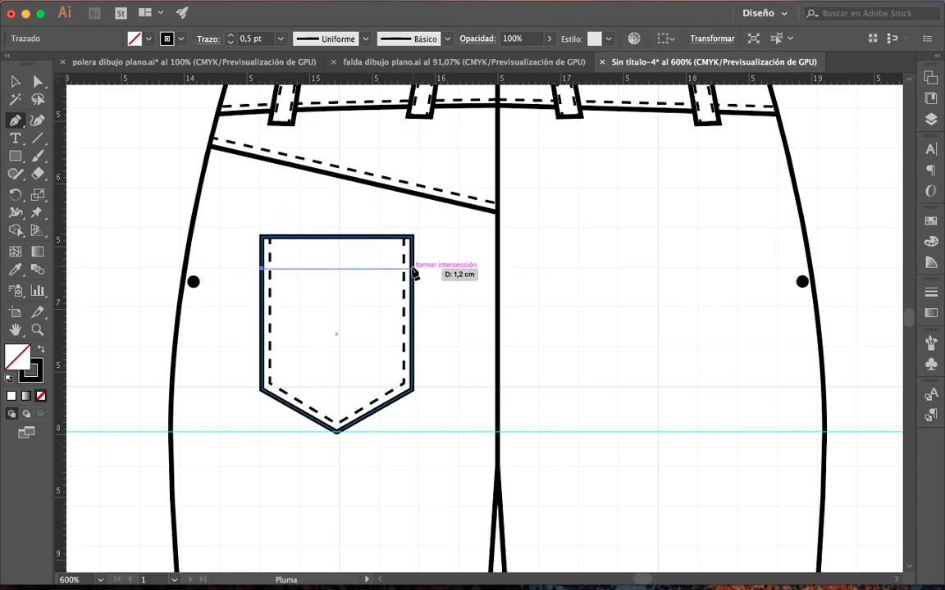
click(412, 269)
click(15, 80)
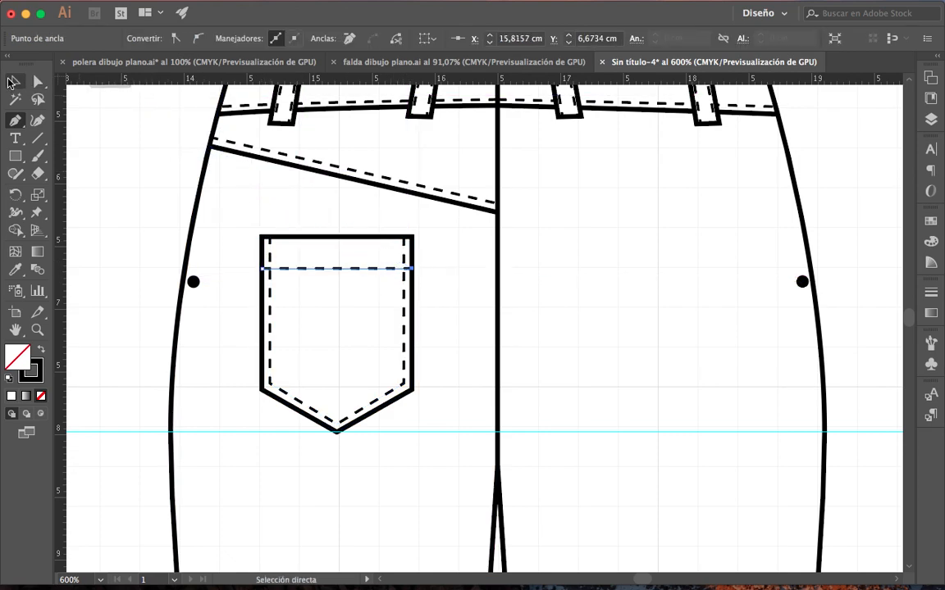
click(15, 120)
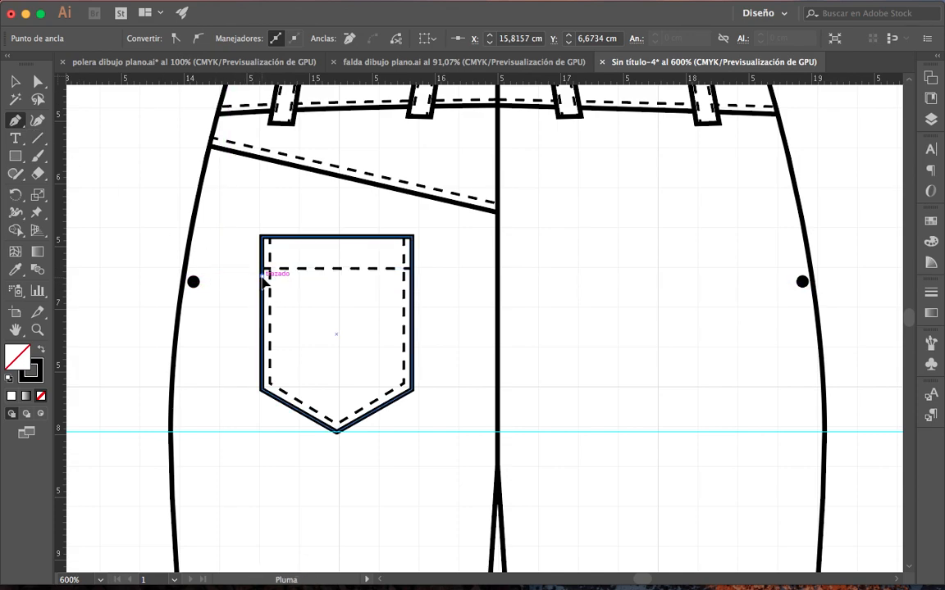
click(262, 275)
click(413, 276)
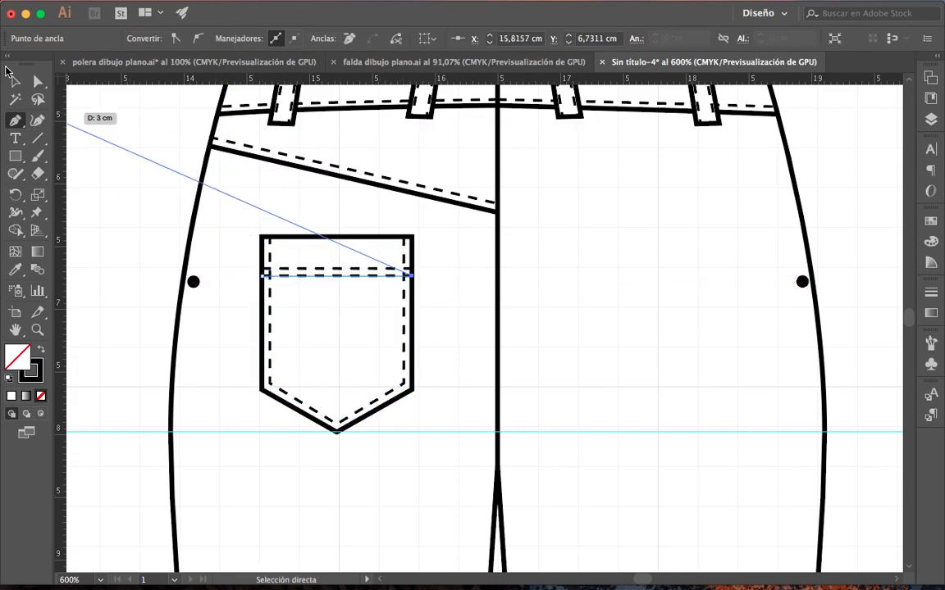
key(v)
click(438, 326)
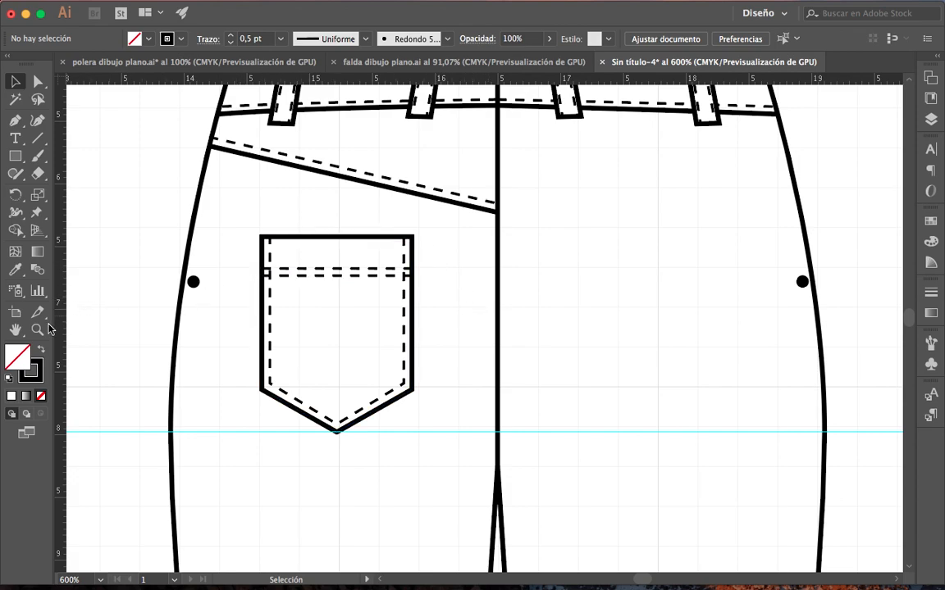
Step: Move the left hip rivet onto one upper corner of the pocket and place a matching rivet on the other corner
click(38, 330)
click(314, 296)
click(401, 299)
click(388, 304)
scroll(388, 305, right, 2)
key(v)
click(187, 329)
drag(186, 329, 608, 261)
click(400, 219)
Step: Delete the leftover rivet at the right hip, beside the side seam
click(38, 330)
alt+click(302, 369)
alt+click(302, 369)
alt+click(301, 369)
drag(569, 419, 247, 419)
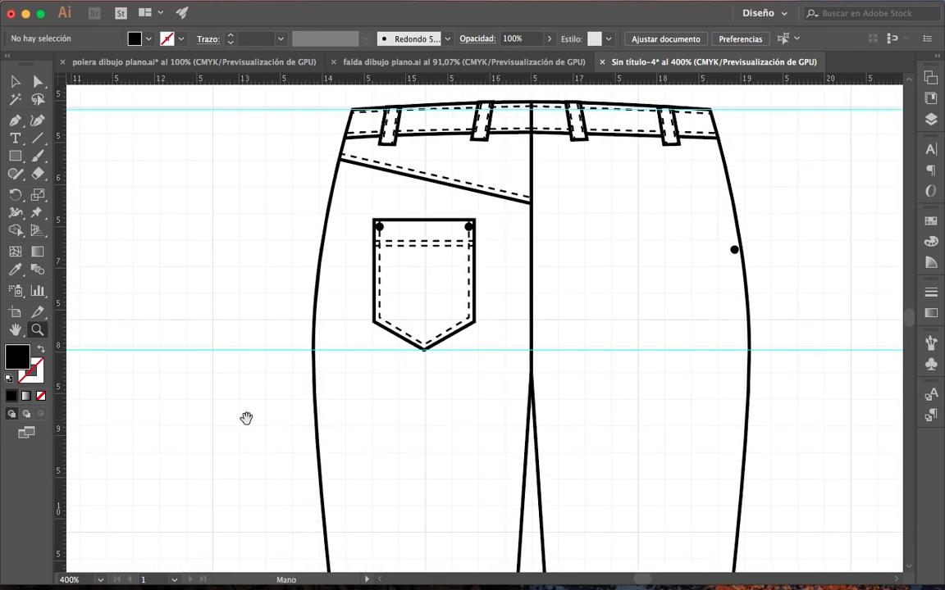
click(15, 81)
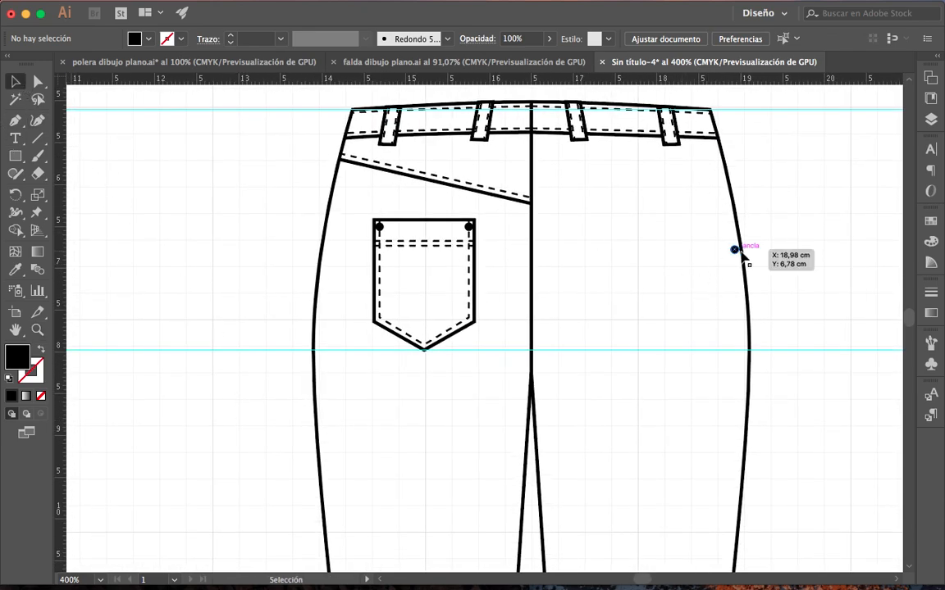
click(735, 252)
key(Delete)
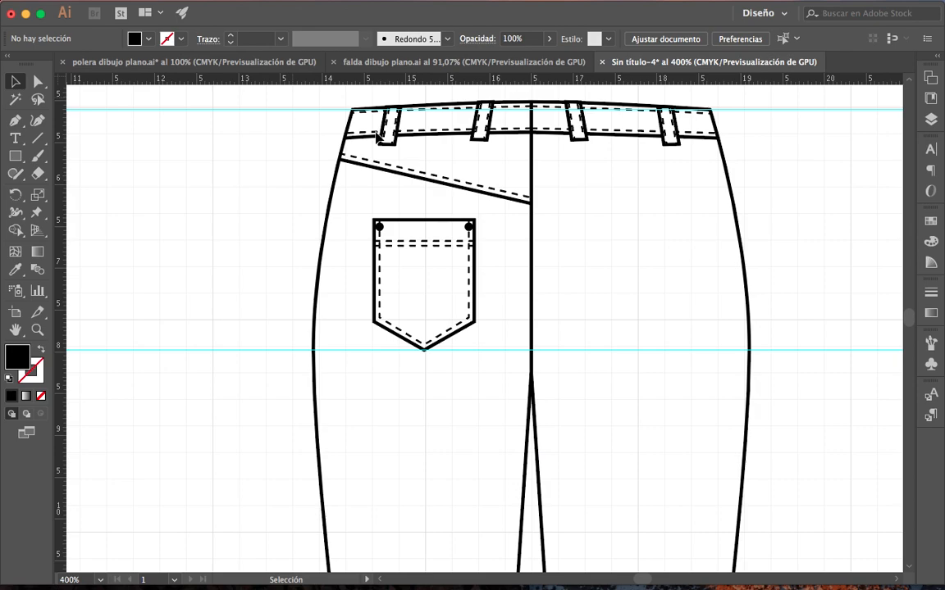
Step: Copy the left yoke seam, its stitching and the riveted back pocket, and mirror the copy onto the right half of the back view
drag(441, 265, 354, 369)
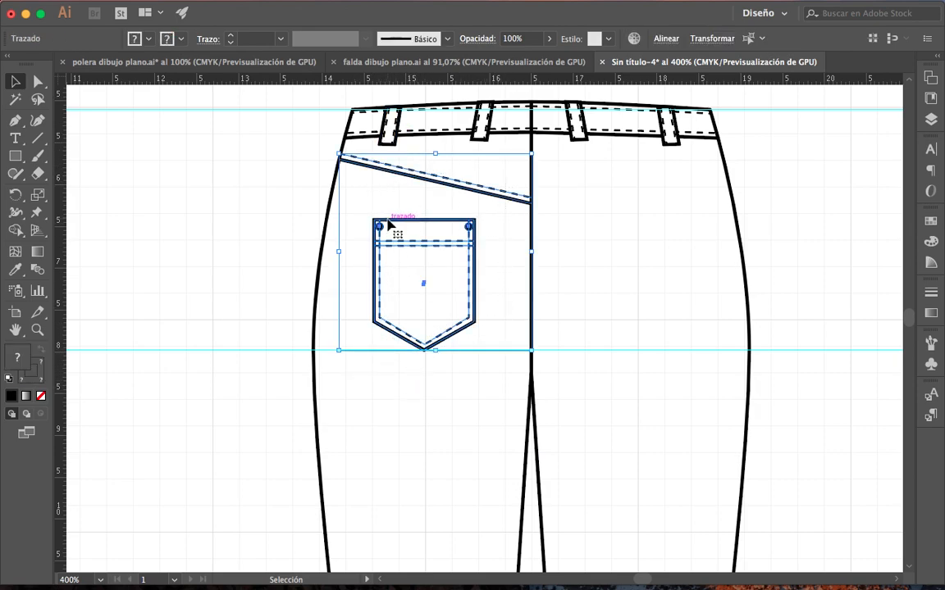
key(a)
key(v)
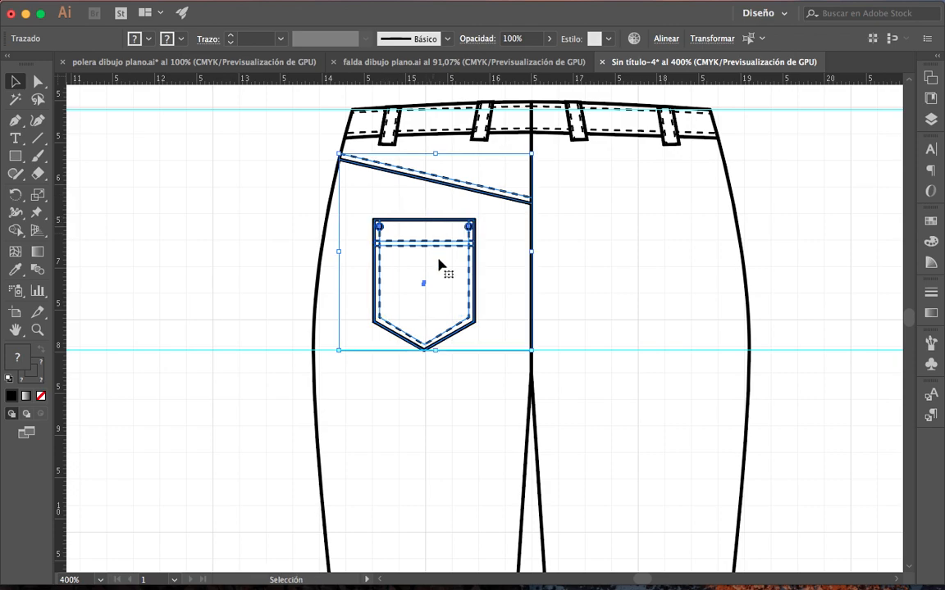
right_click(438, 248)
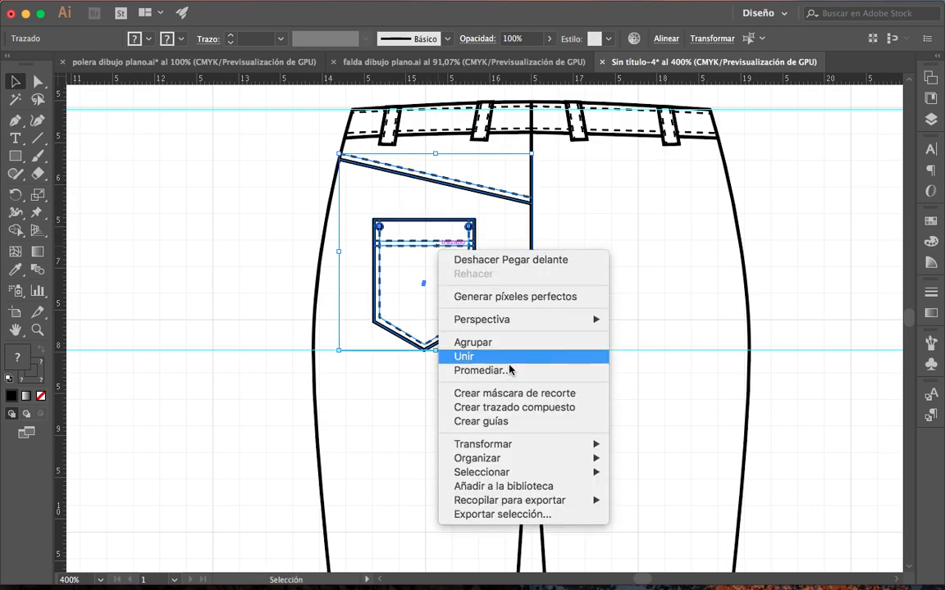
mouse_move(507, 452)
mouse_move(541, 443)
click(647, 494)
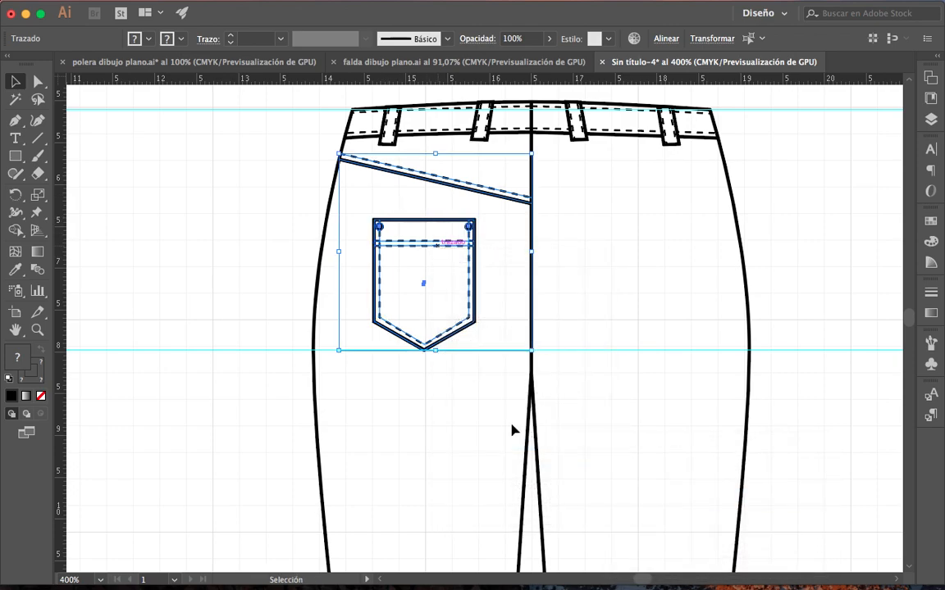
click(274, 298)
drag(427, 273, 594, 277)
click(837, 330)
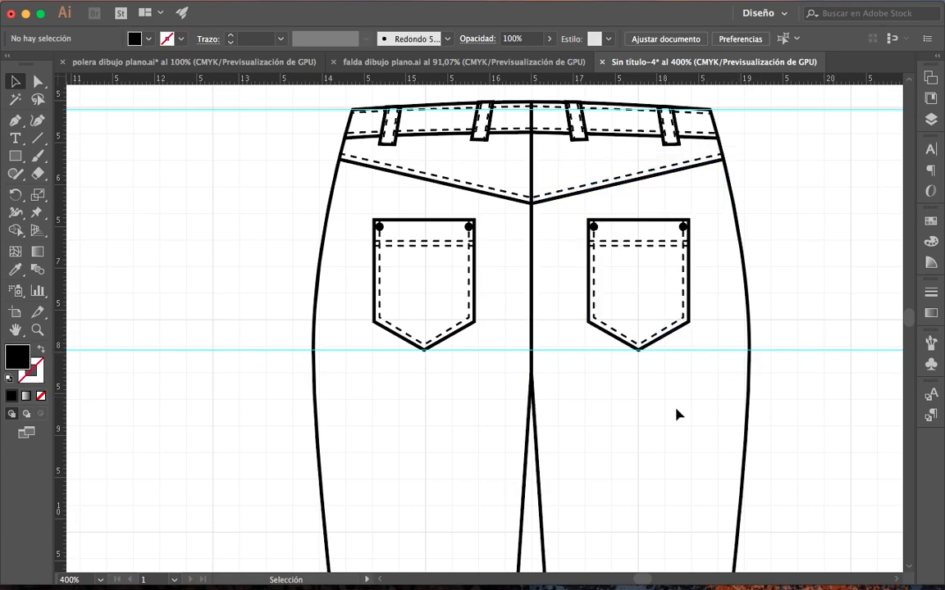
Step: Review the front and back trouser views side by side on the whole artboard
click(37, 333)
alt+click(510, 356)
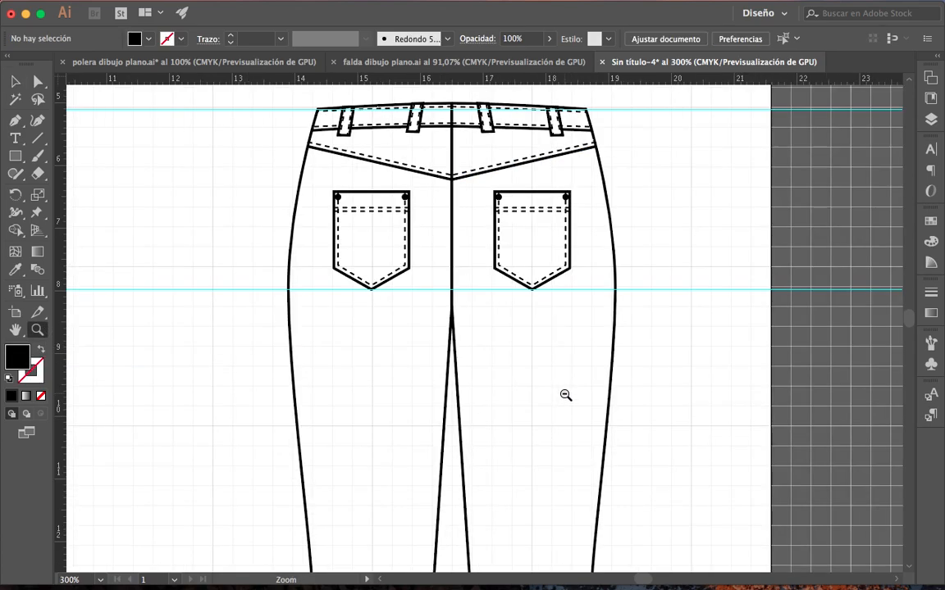
alt+click(502, 360)
alt+click(426, 344)
scroll(404, 355, left, 3)
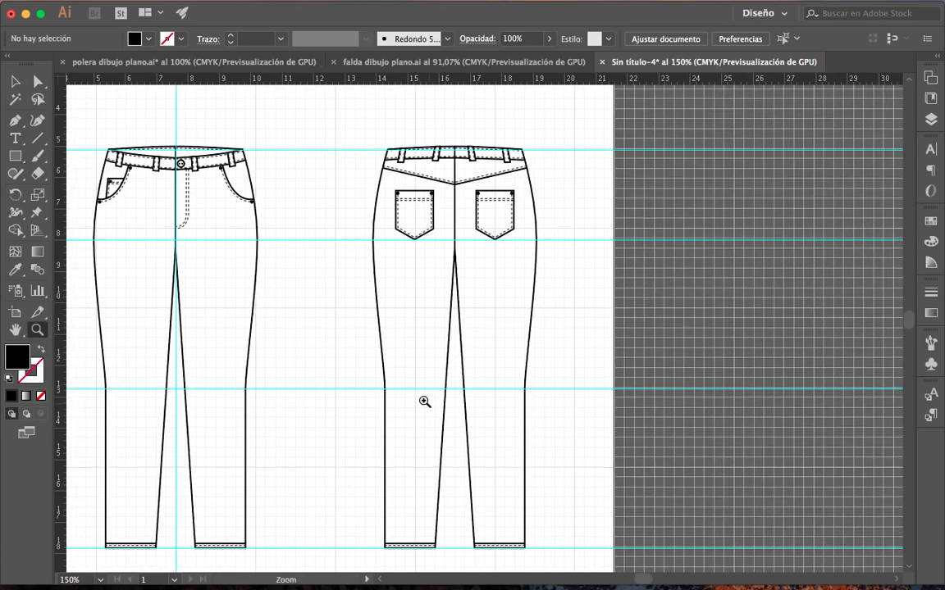
alt+click(432, 394)
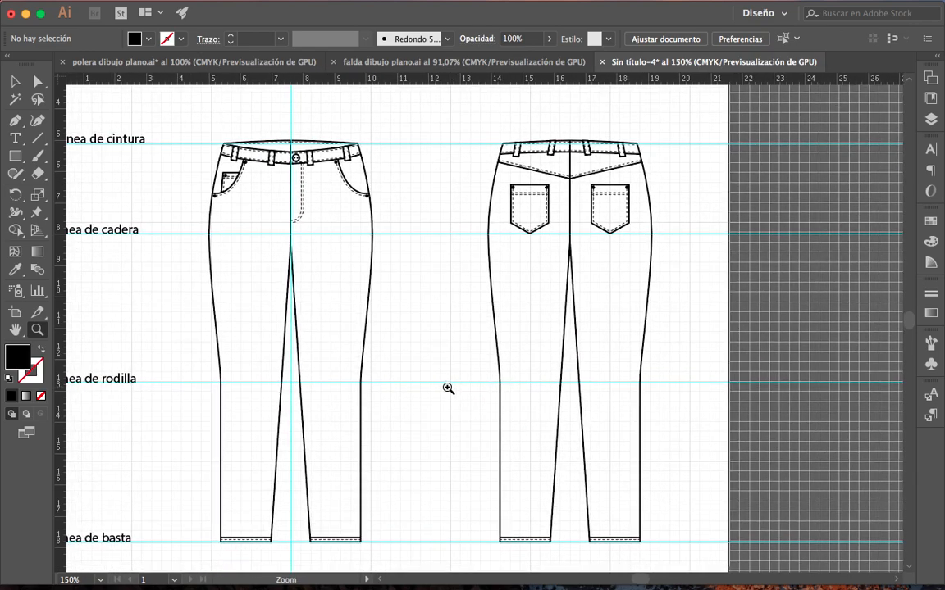
scroll(472, 373, left, 3)
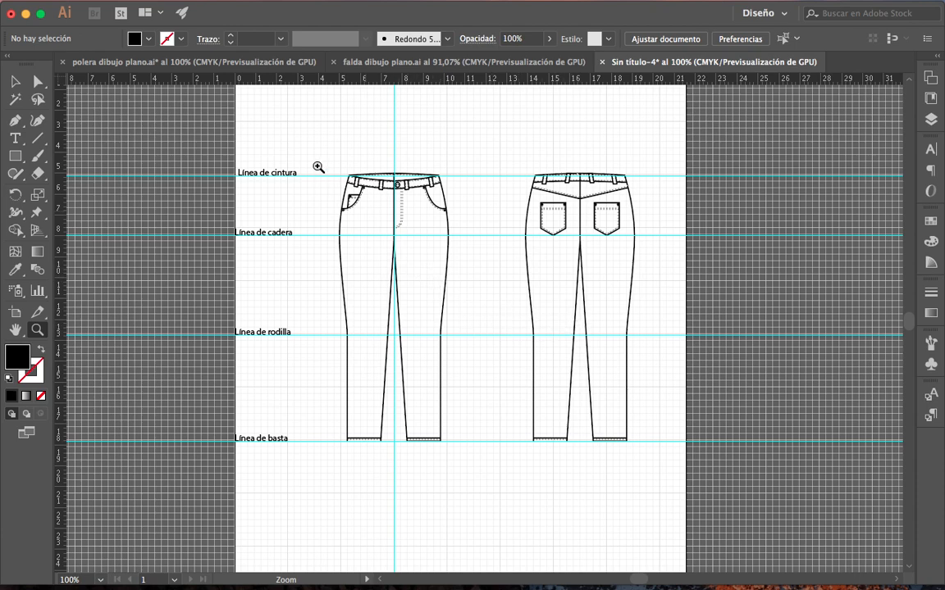
Step: Save the drawing as "pantalon dibujo plano.ai" in the TUTORIALES ILLUSTRATOR folder on the Escritorio, in the Illustrator CC version
mouse_move(103, 6)
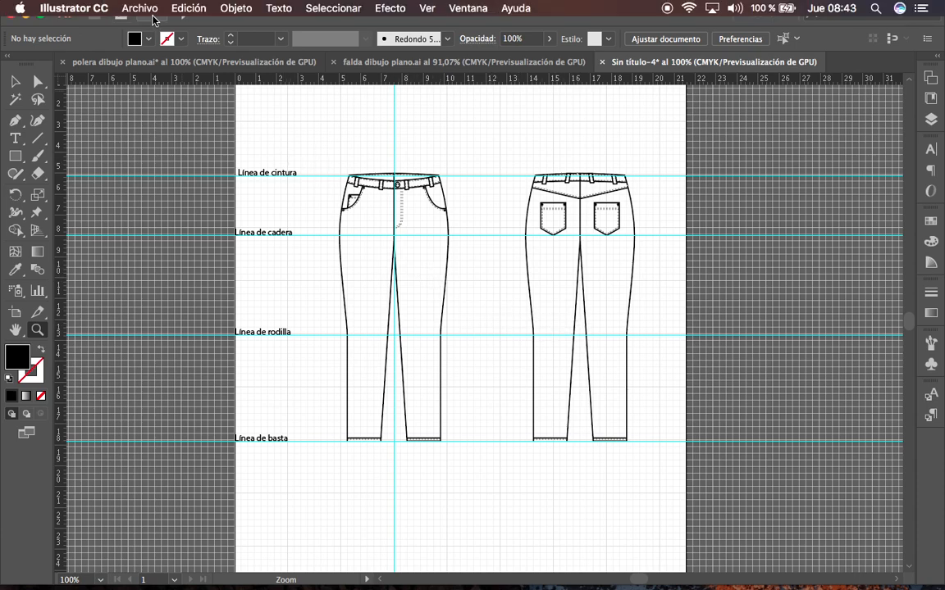
click(144, 8)
click(178, 137)
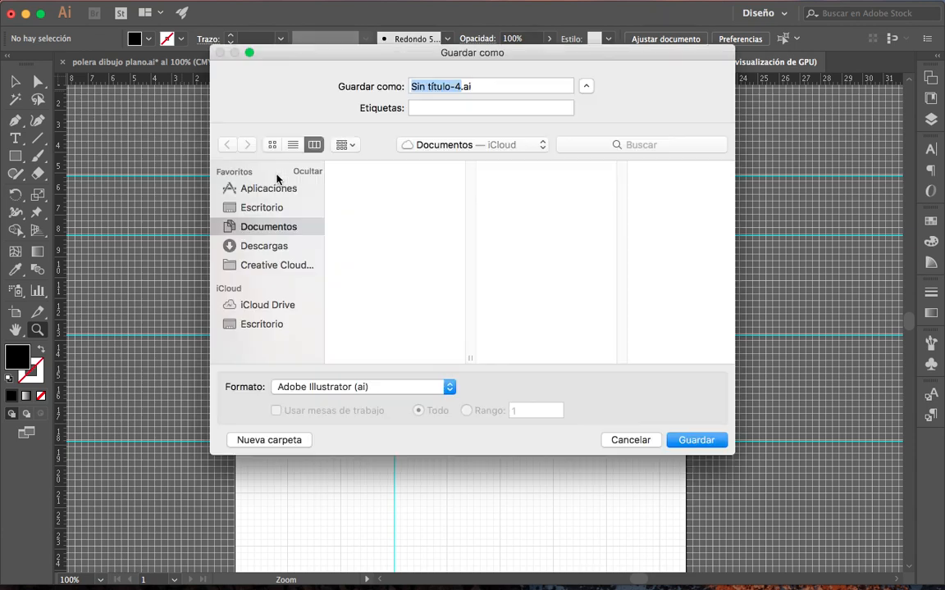
text(pan)
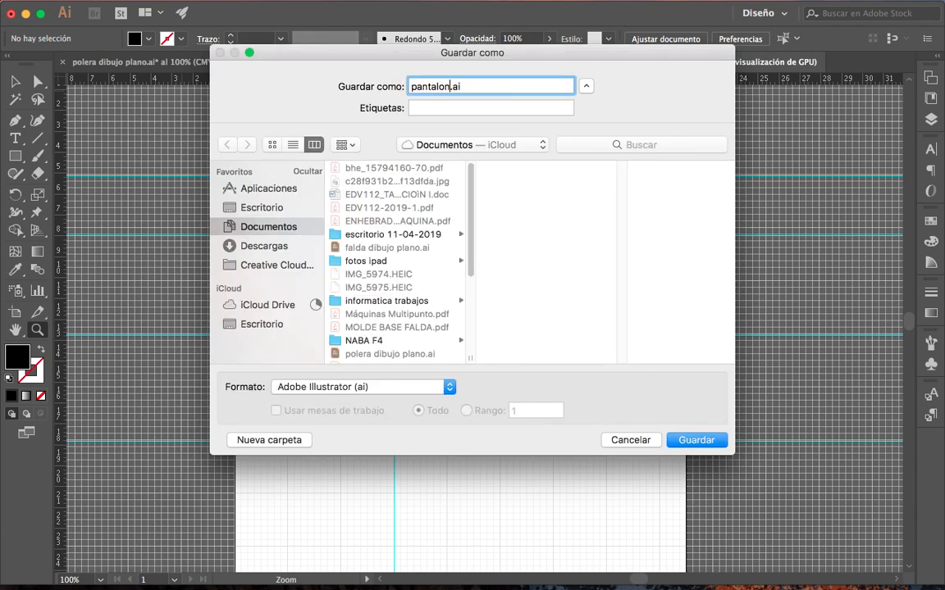
text(talon dibujo plano)
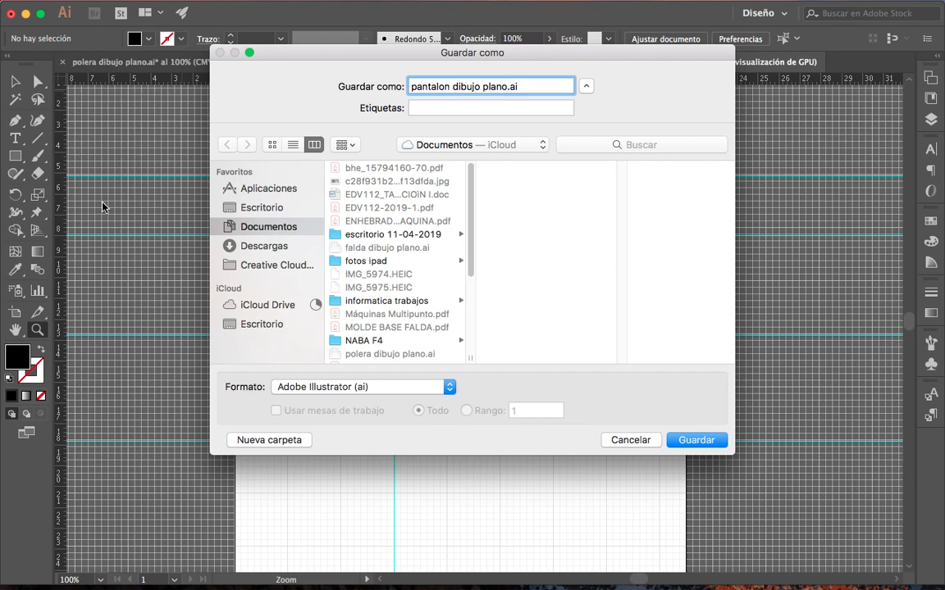
click(275, 208)
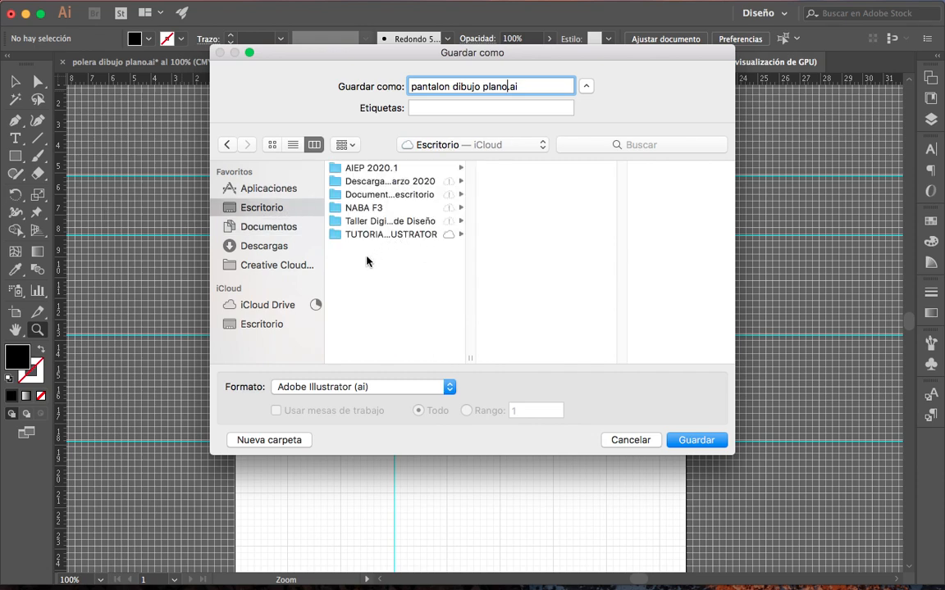
click(381, 235)
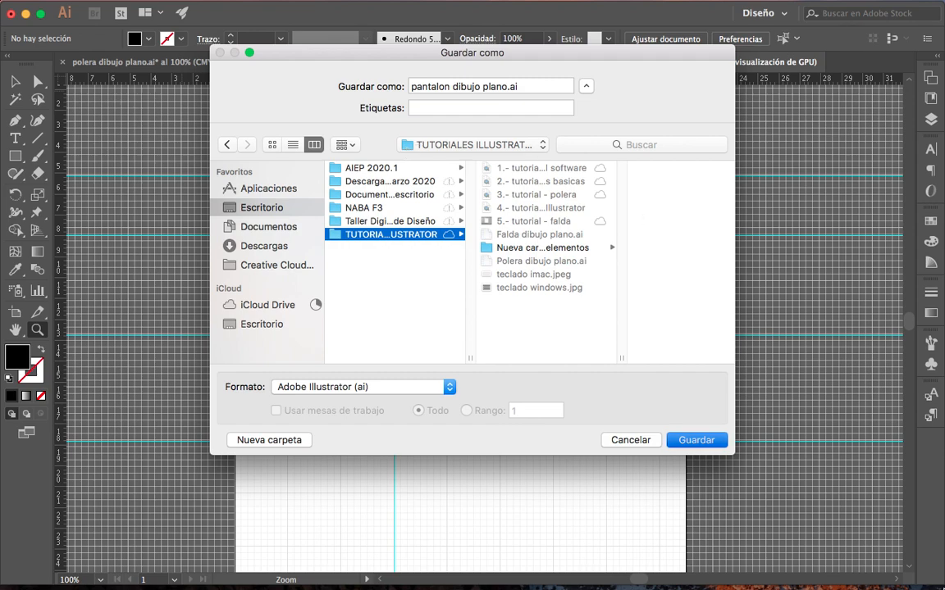
click(689, 441)
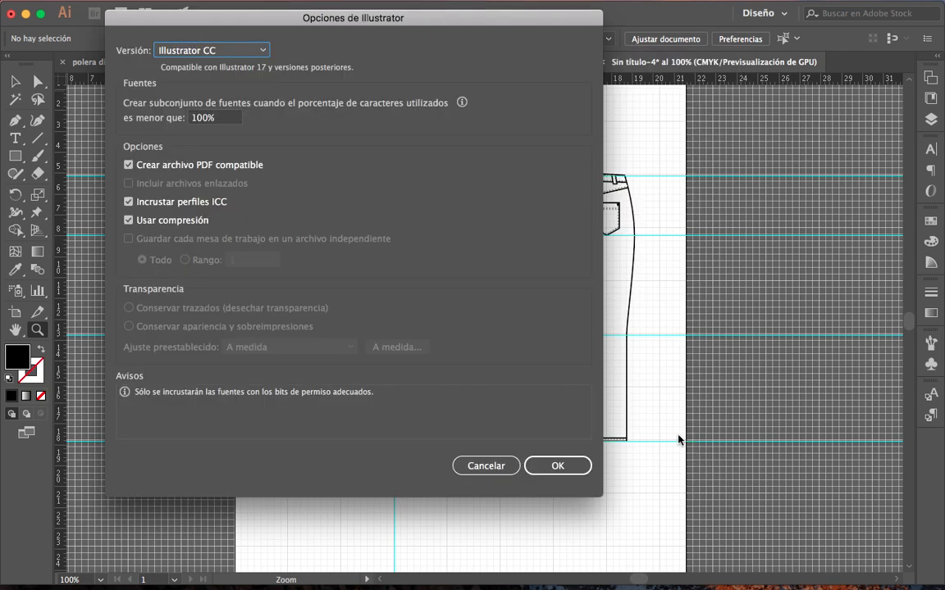
click(559, 467)
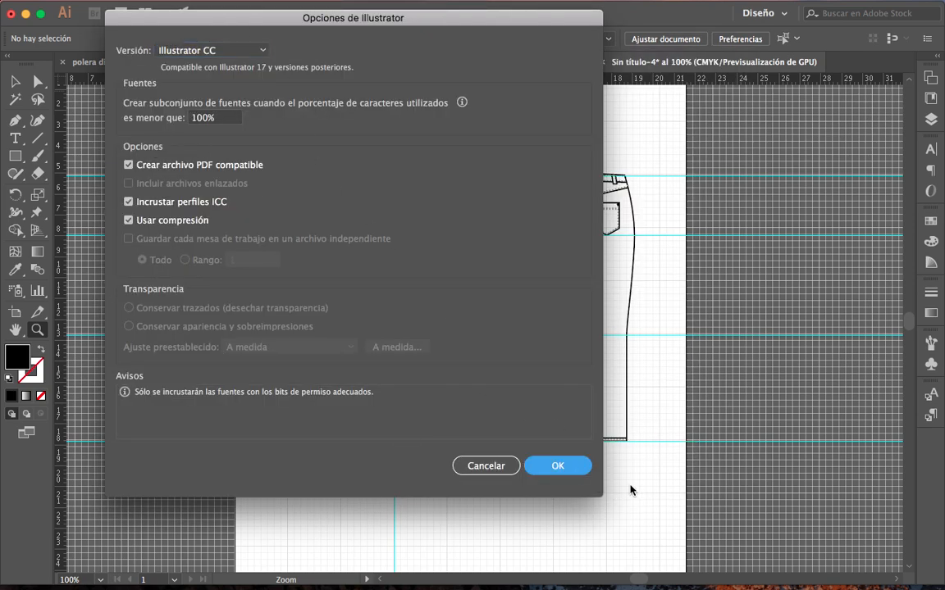